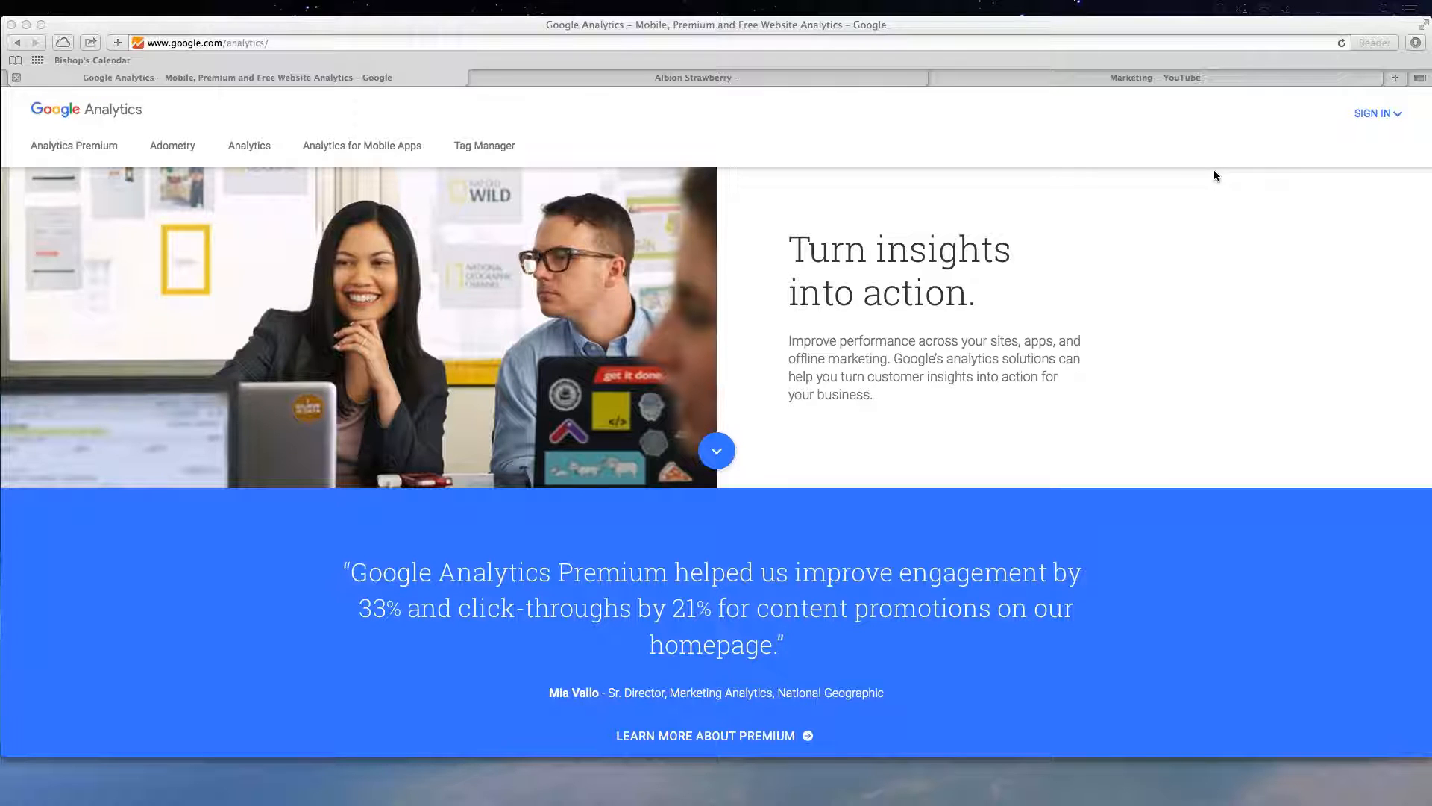
Switch to the Albion Strawberry tab showing the 'Albion Strawberry Taste' post
left_click(726, 74)
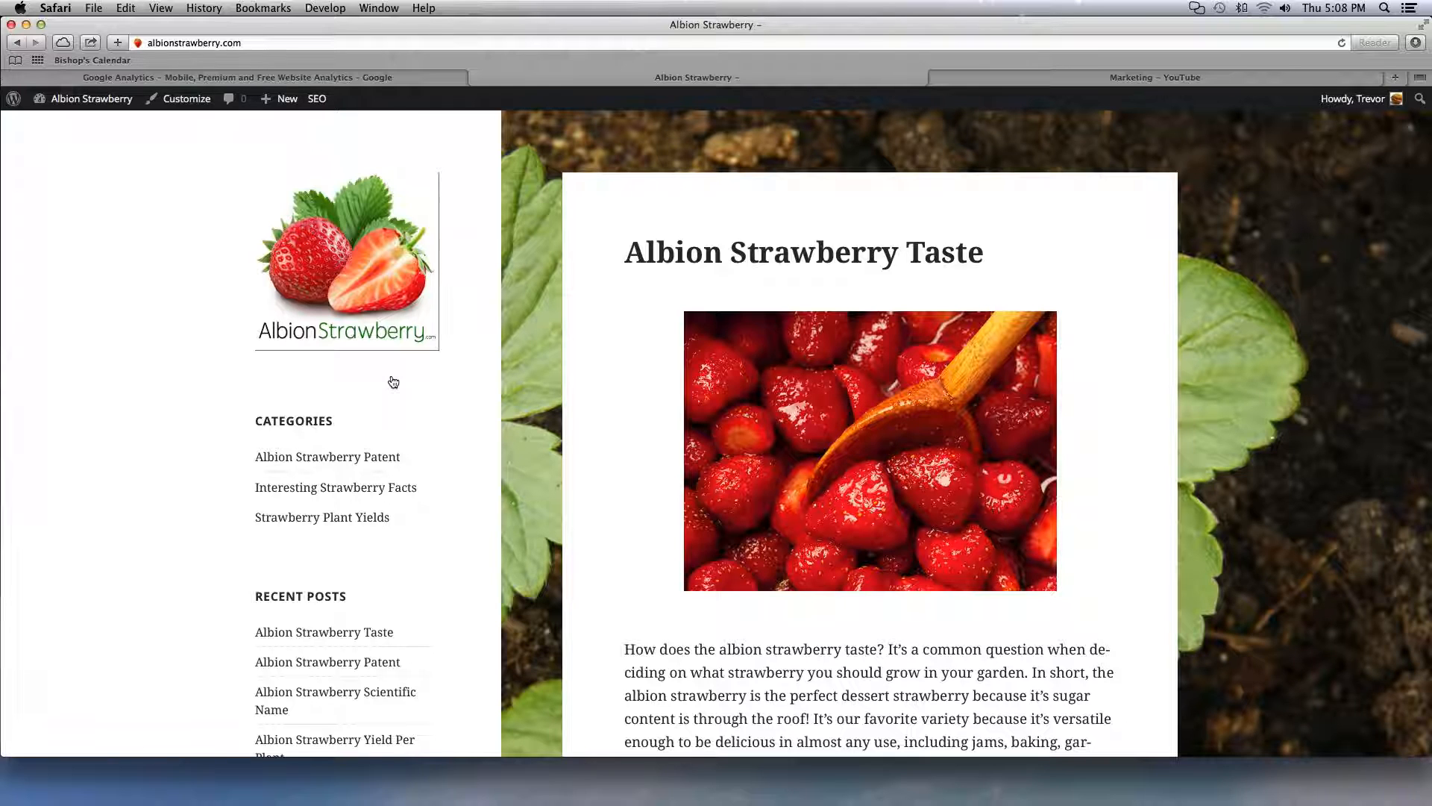
scroll(392, 379, "down", 1)
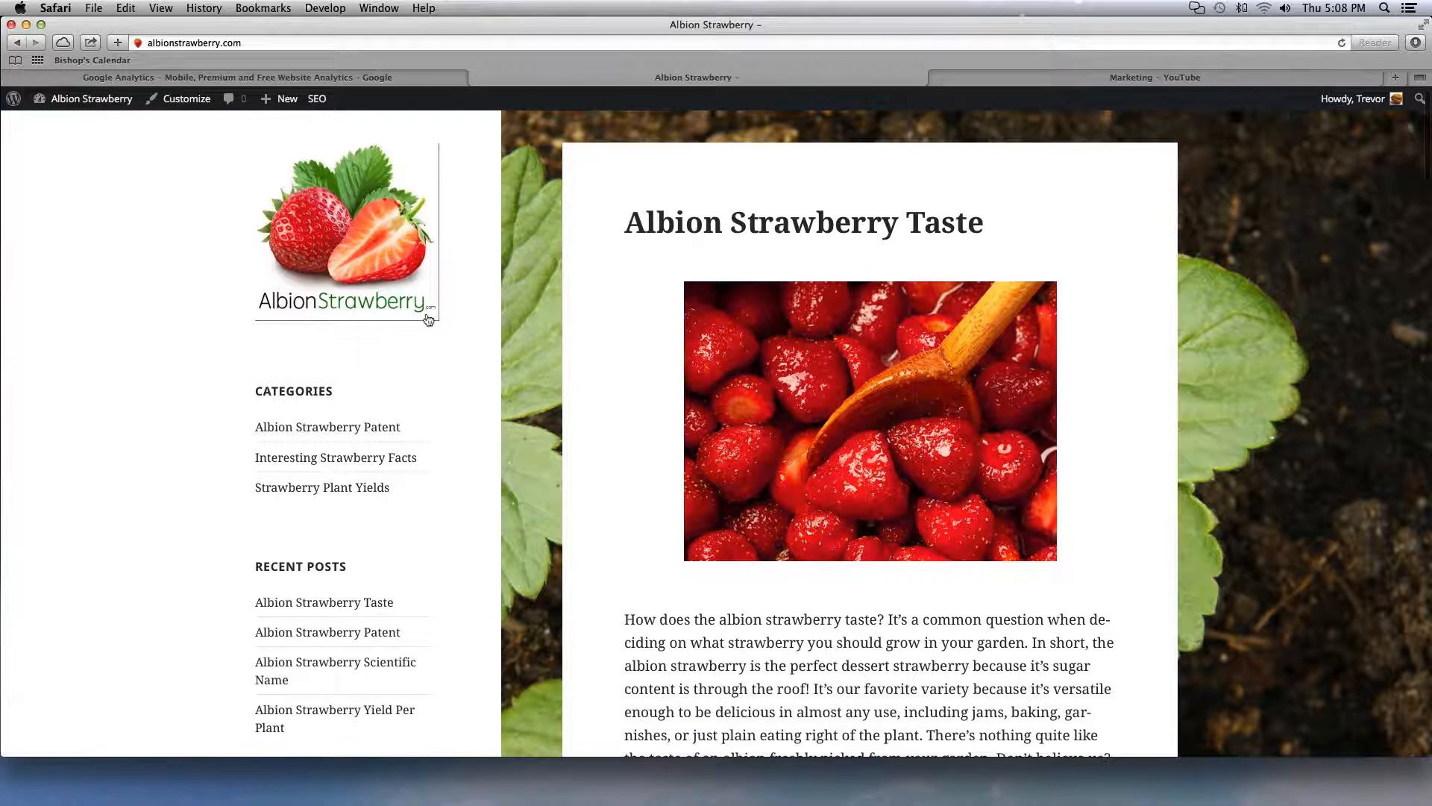
triple_click(468, 360)
scroll(469, 357, "down", 3)
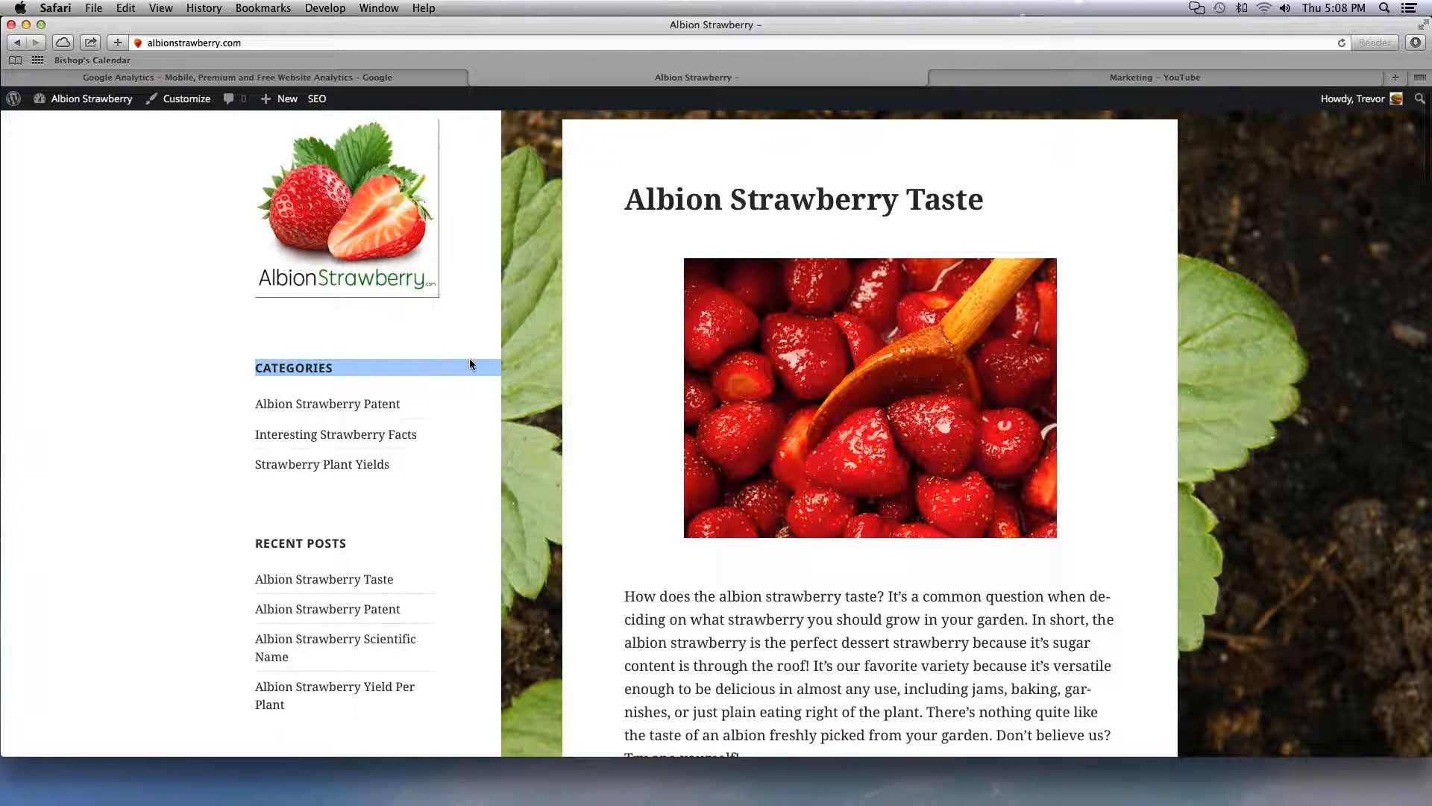
scroll(575, 431, "up", 4)
left_click_drag(619, 258, 994, 255)
scroll(883, 398, "down", 3)
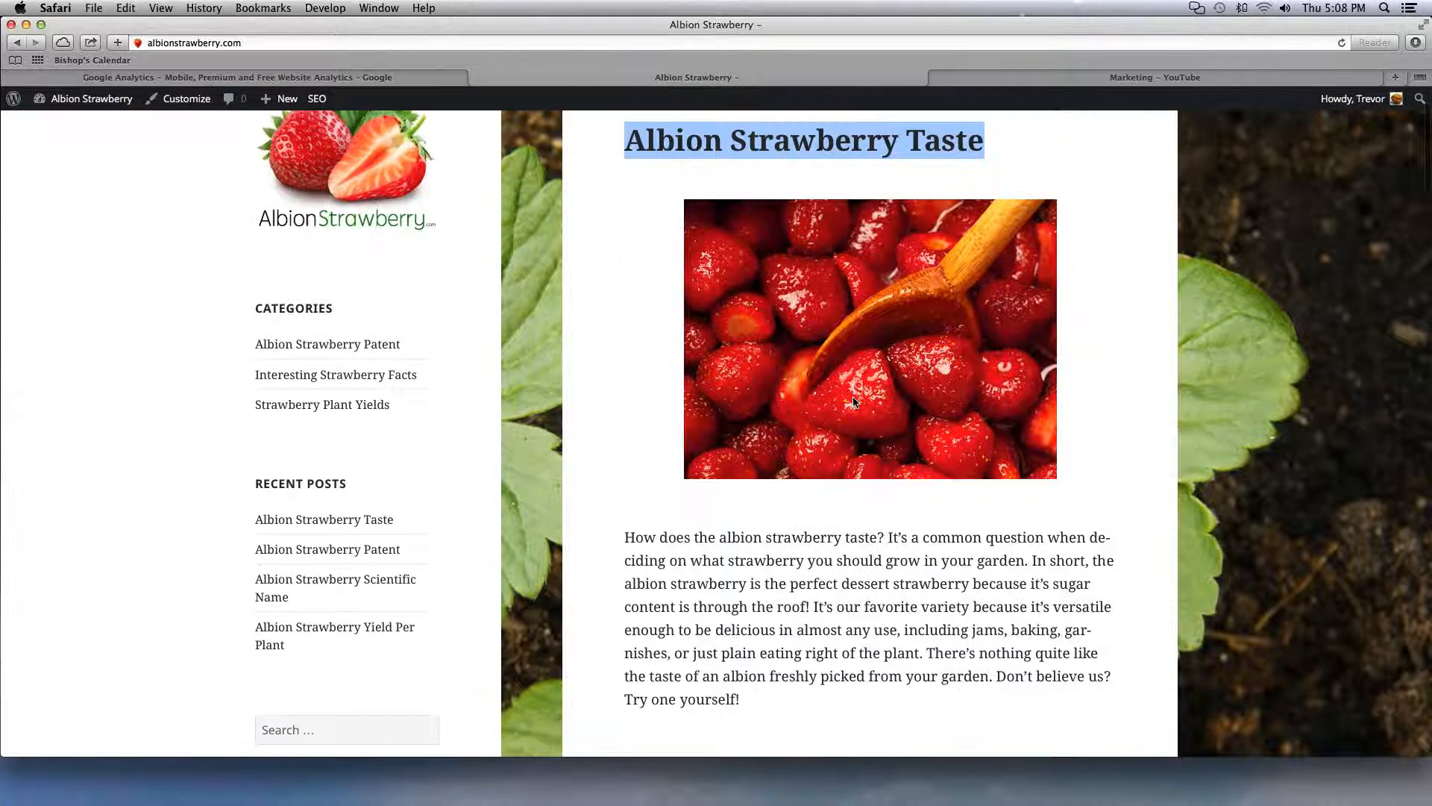
scroll(836, 388, "down", 3)
scroll(813, 373, "down", 2)
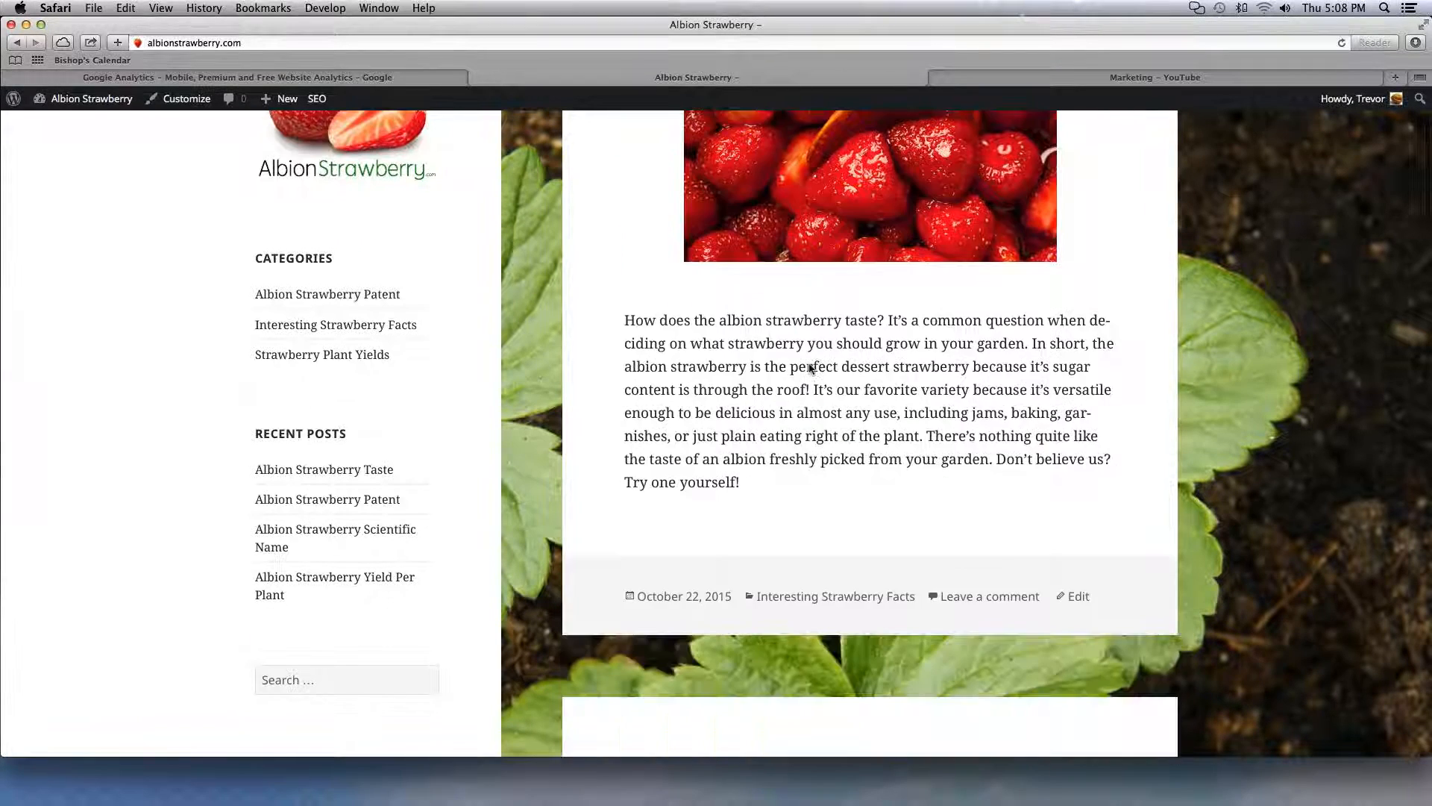
scroll(811, 367, "up", 5)
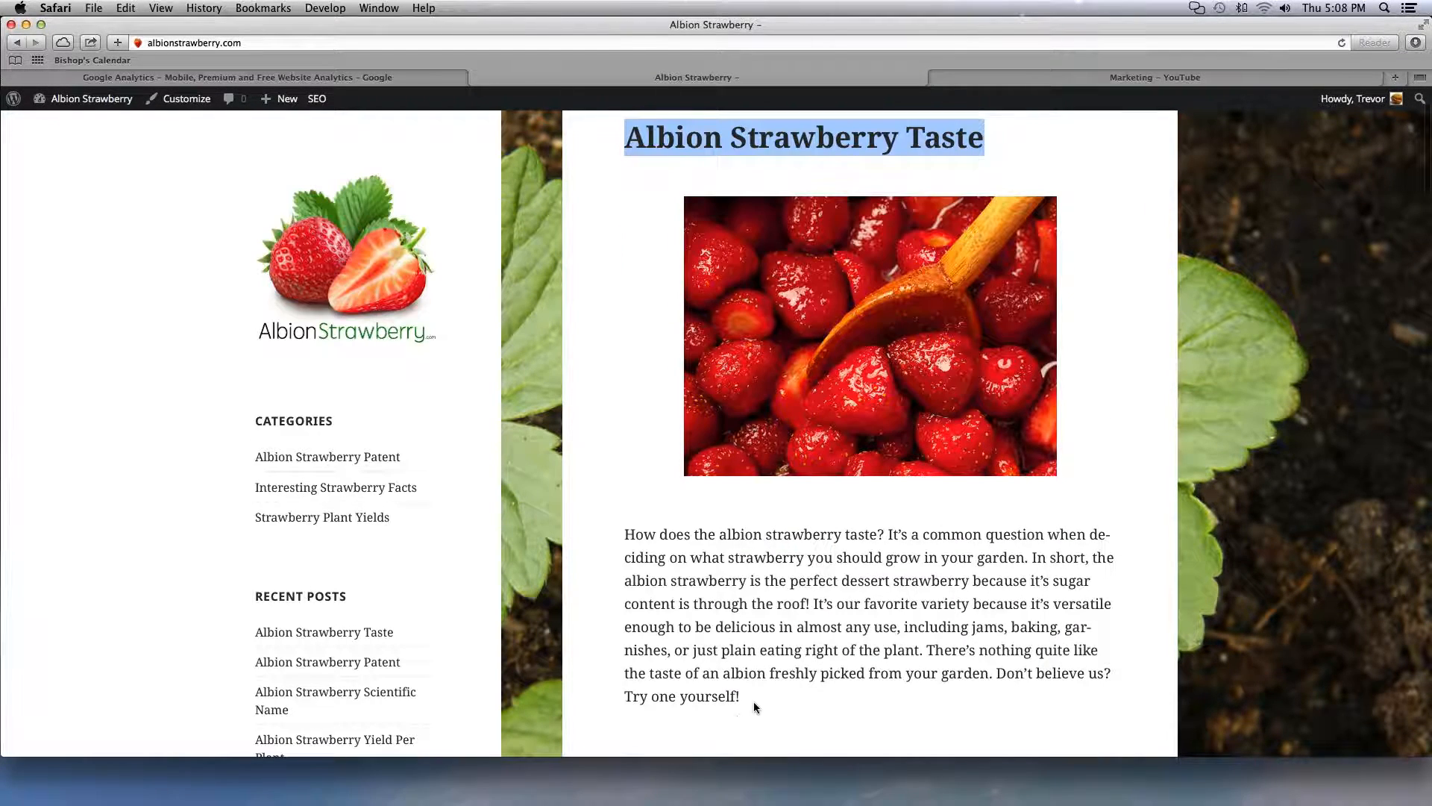
left_click_drag(754, 701, 598, 528)
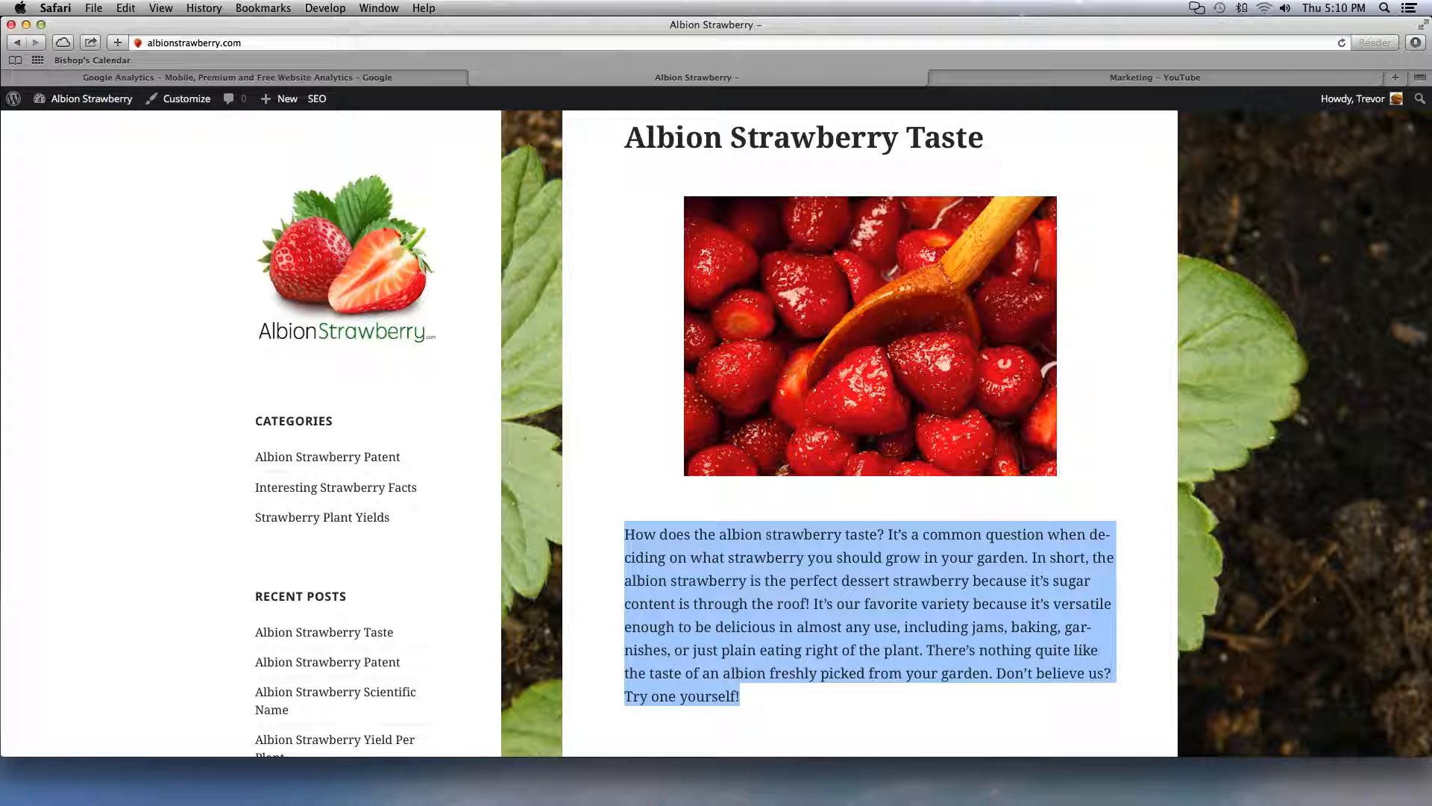
Return to the Google Analytics home page tab
left_click(179, 77)
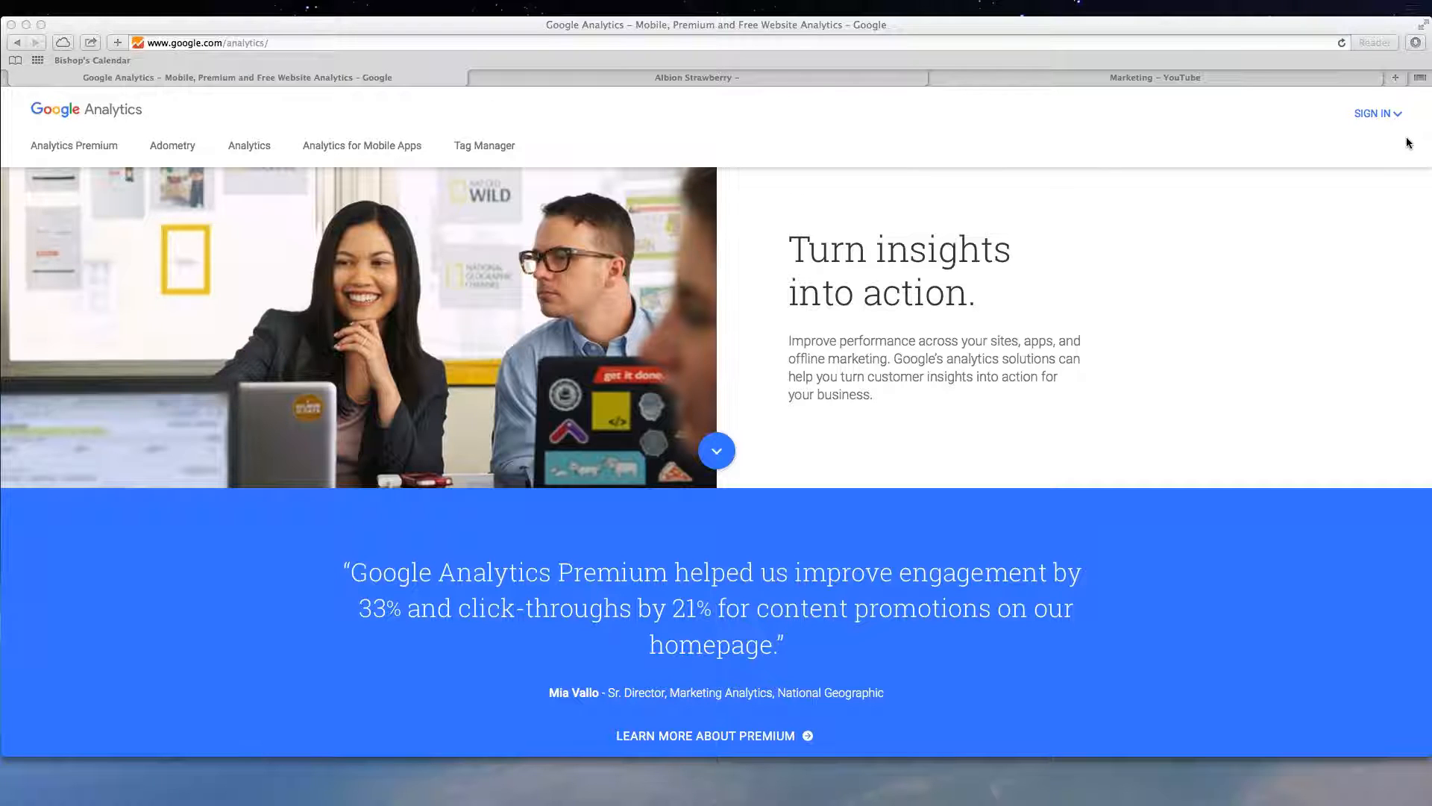
Sign in to Google Analytics and start sign-up to reach the New Account website form
left_click(1375, 117)
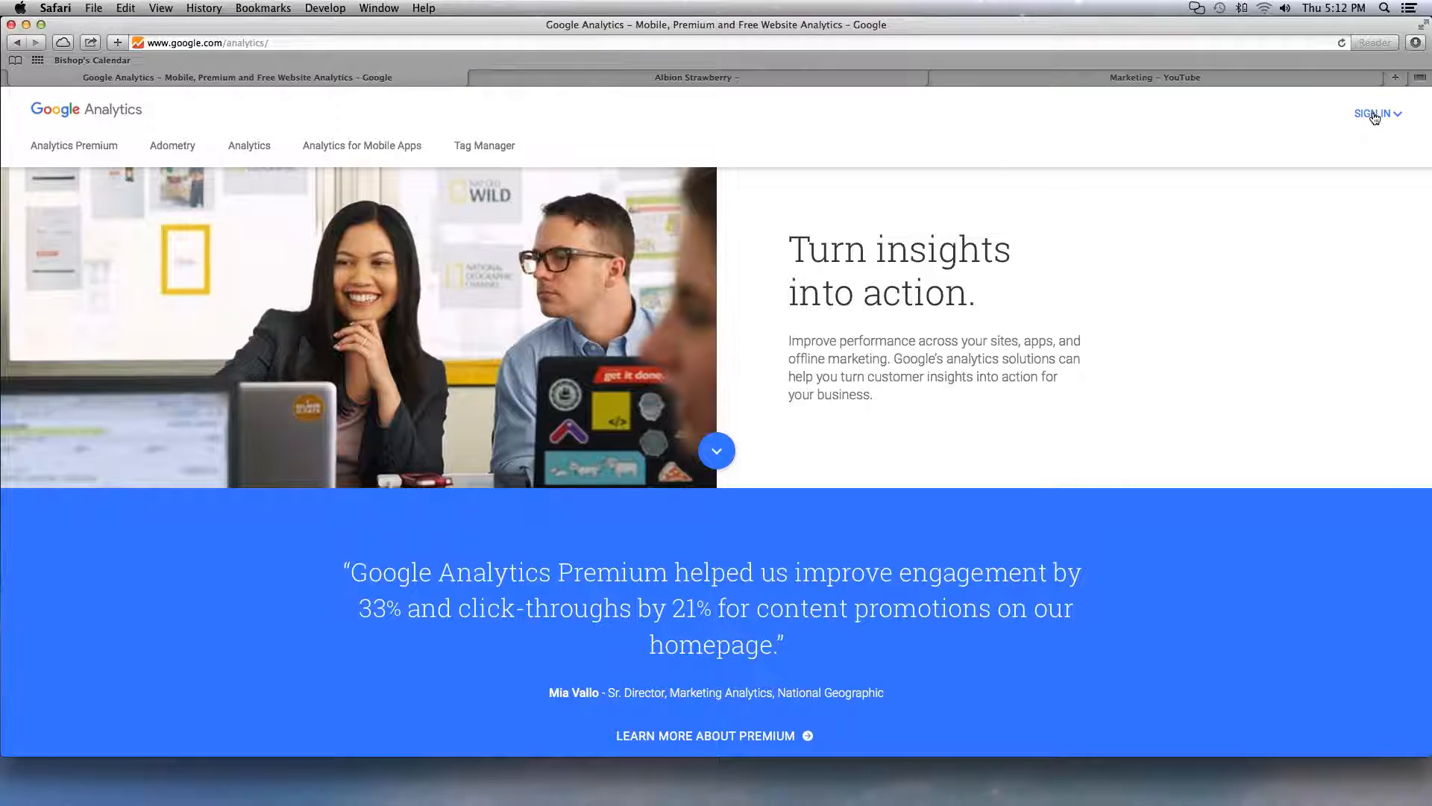
left_click(1375, 117)
left_click(1279, 113)
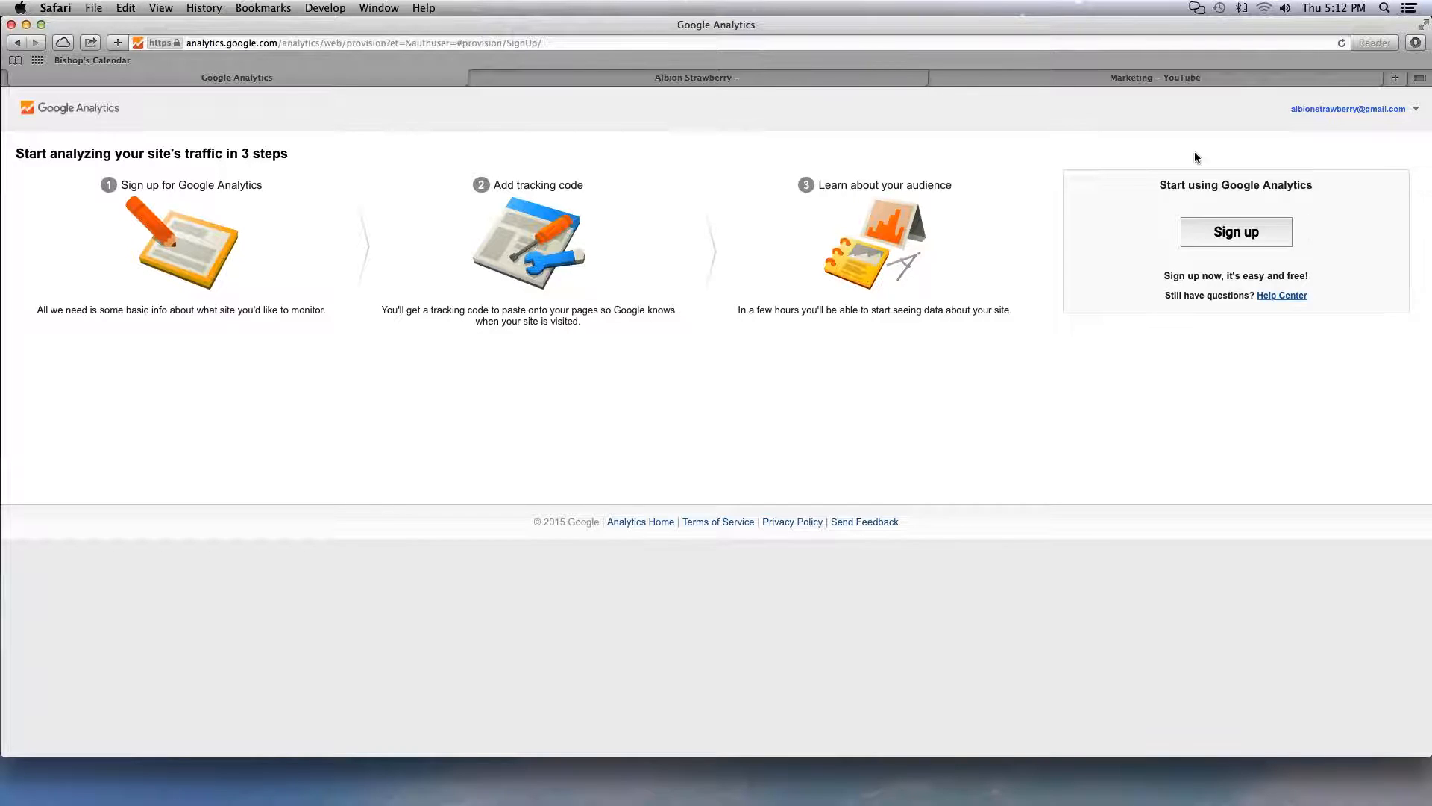
left_click(1225, 233)
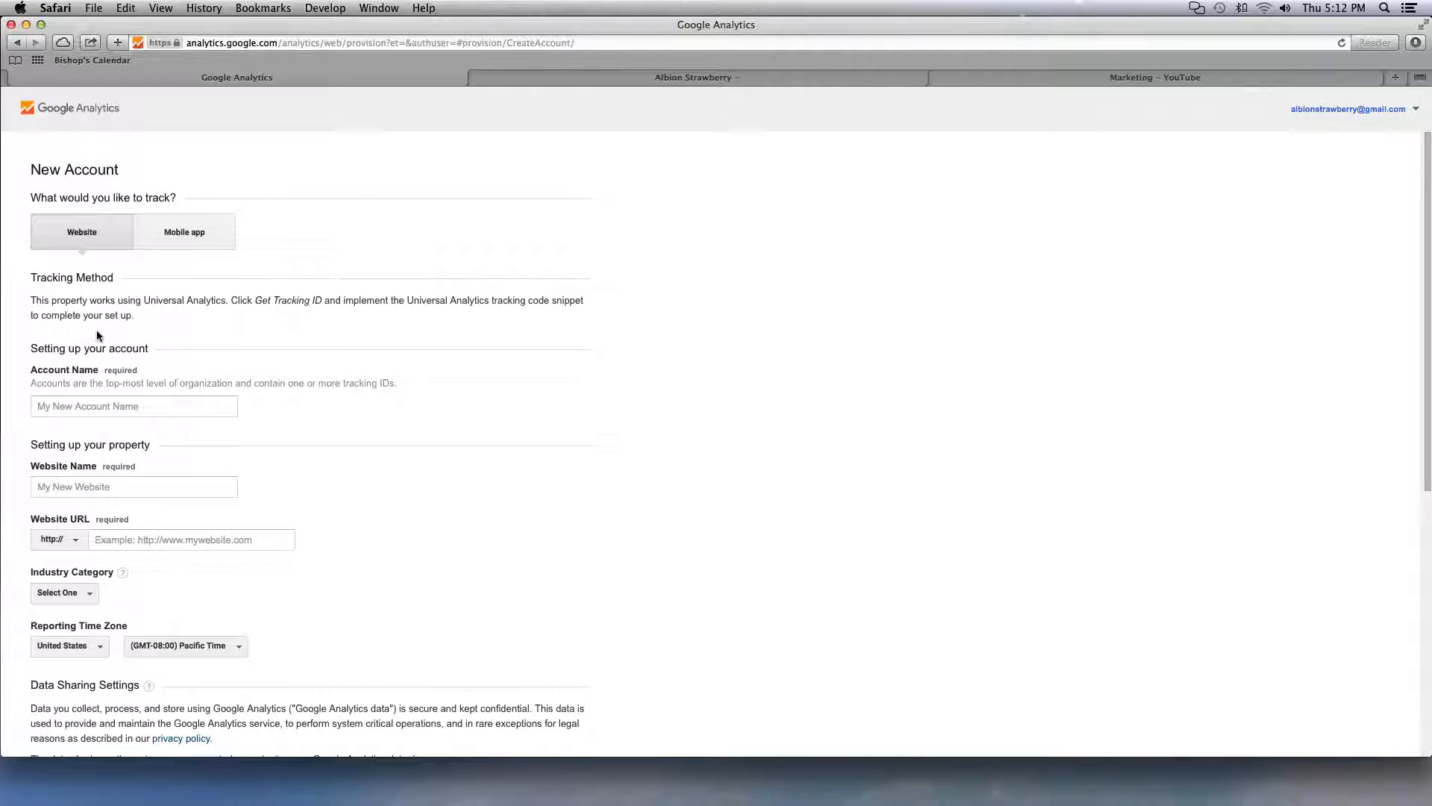
left_click(119, 407)
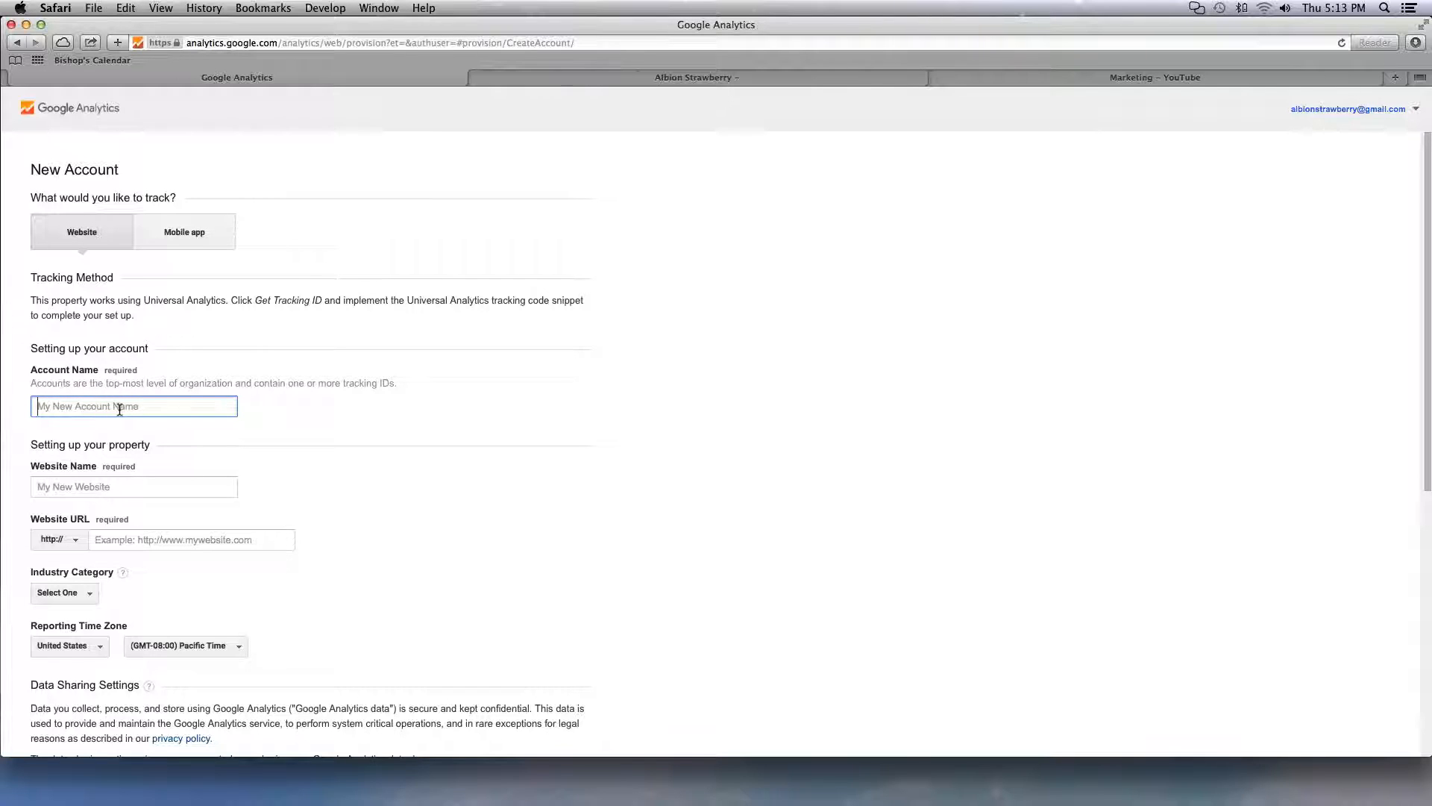
key("super+plus")
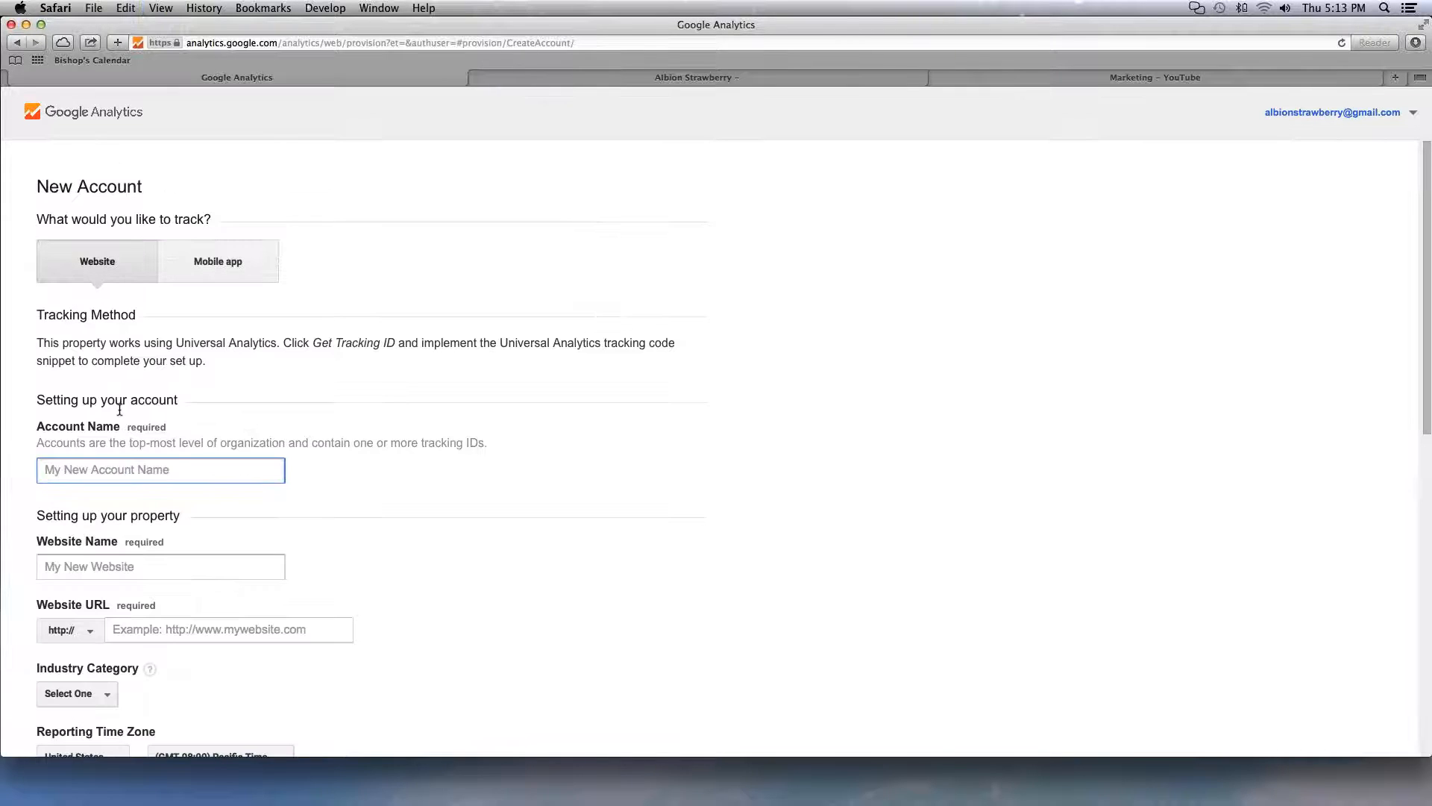
key("super+plus")
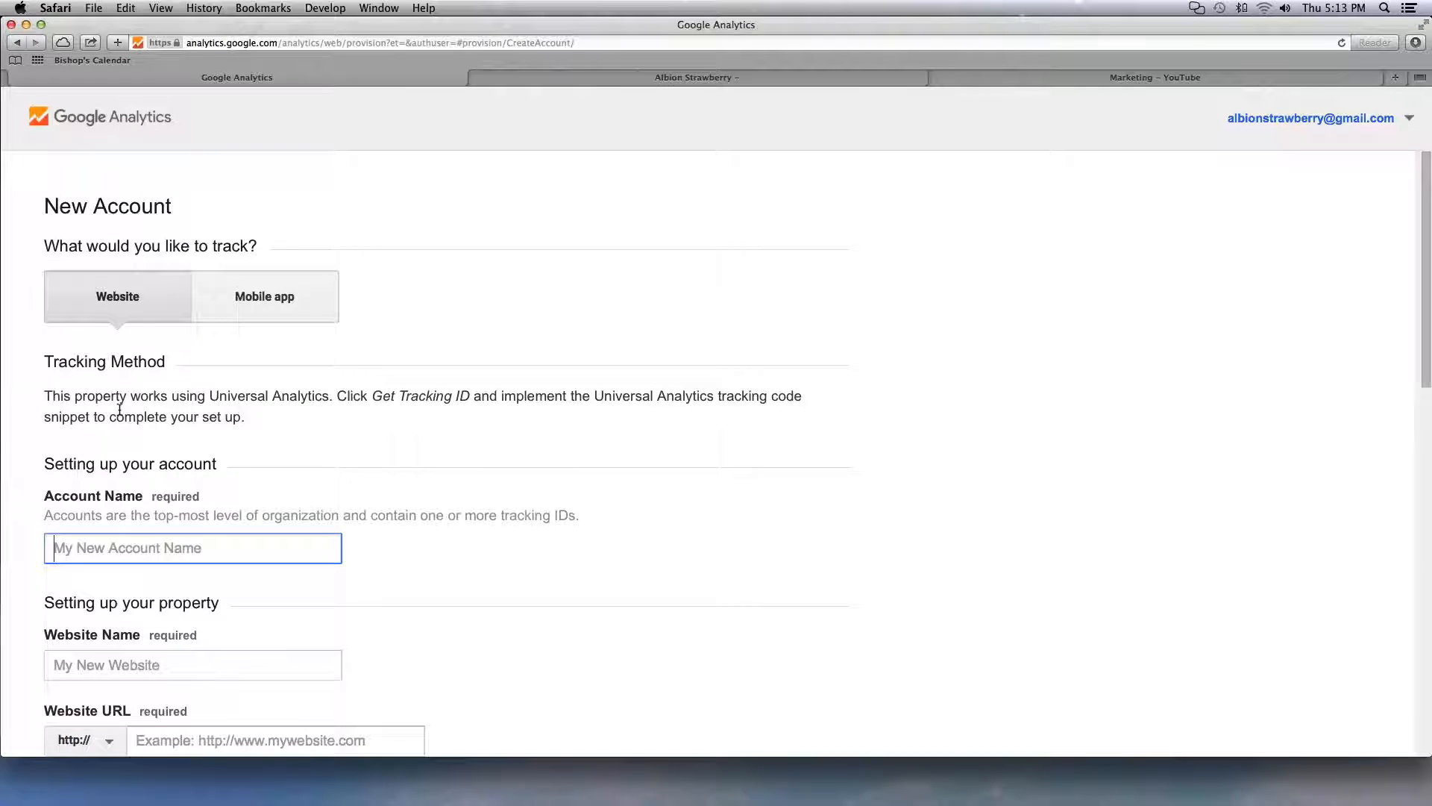
key("super+plus")
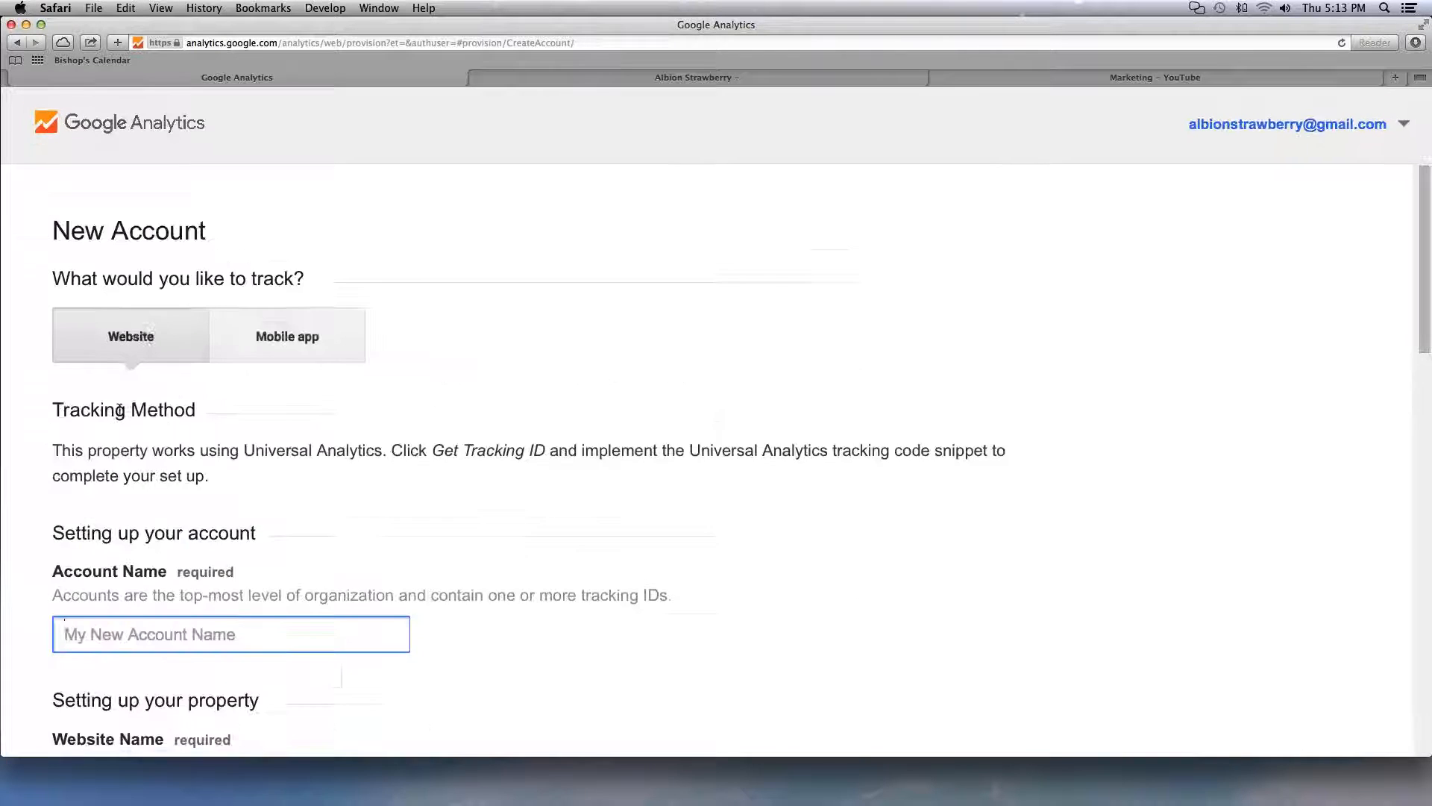
scroll(134, 489, "down", 3)
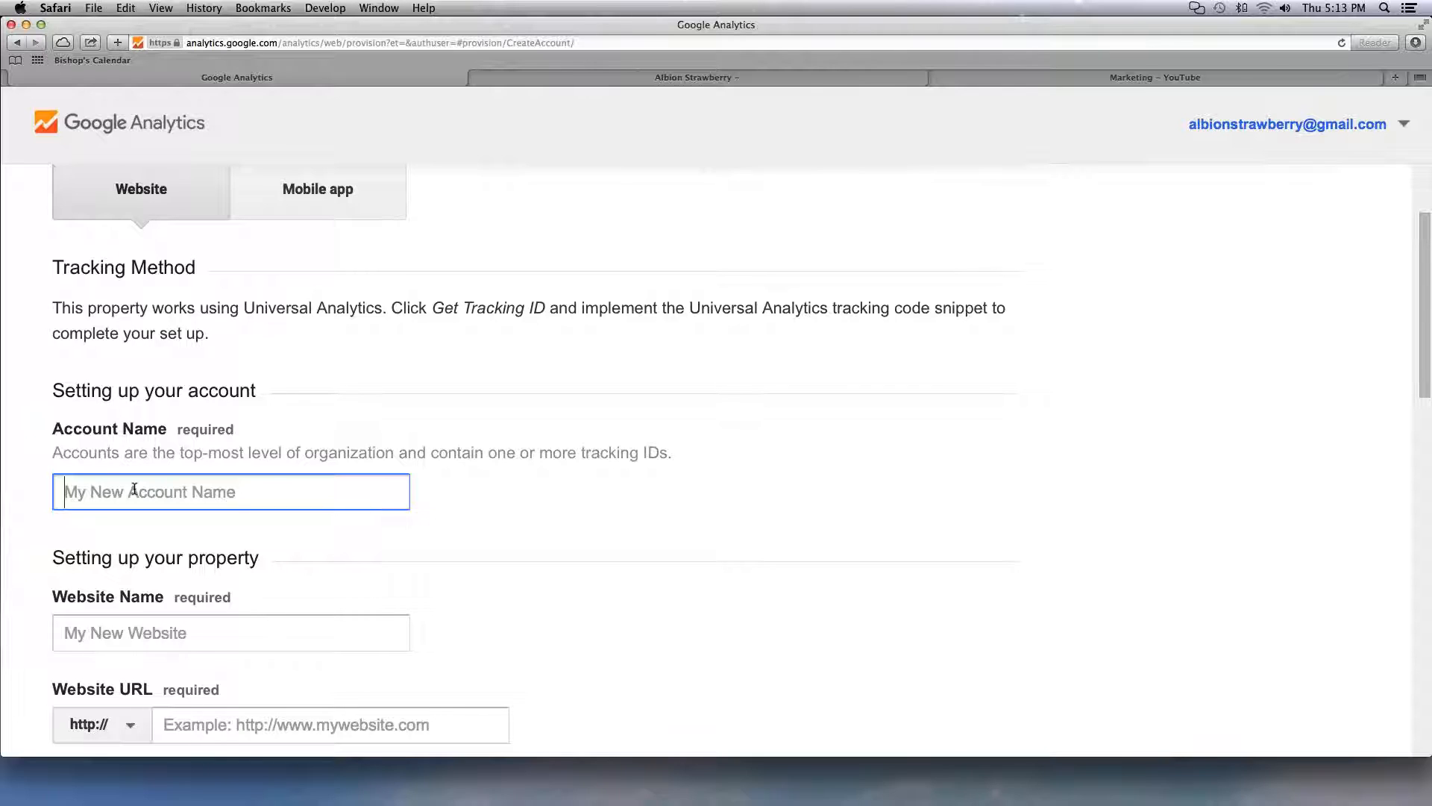
type("Albion Stra")
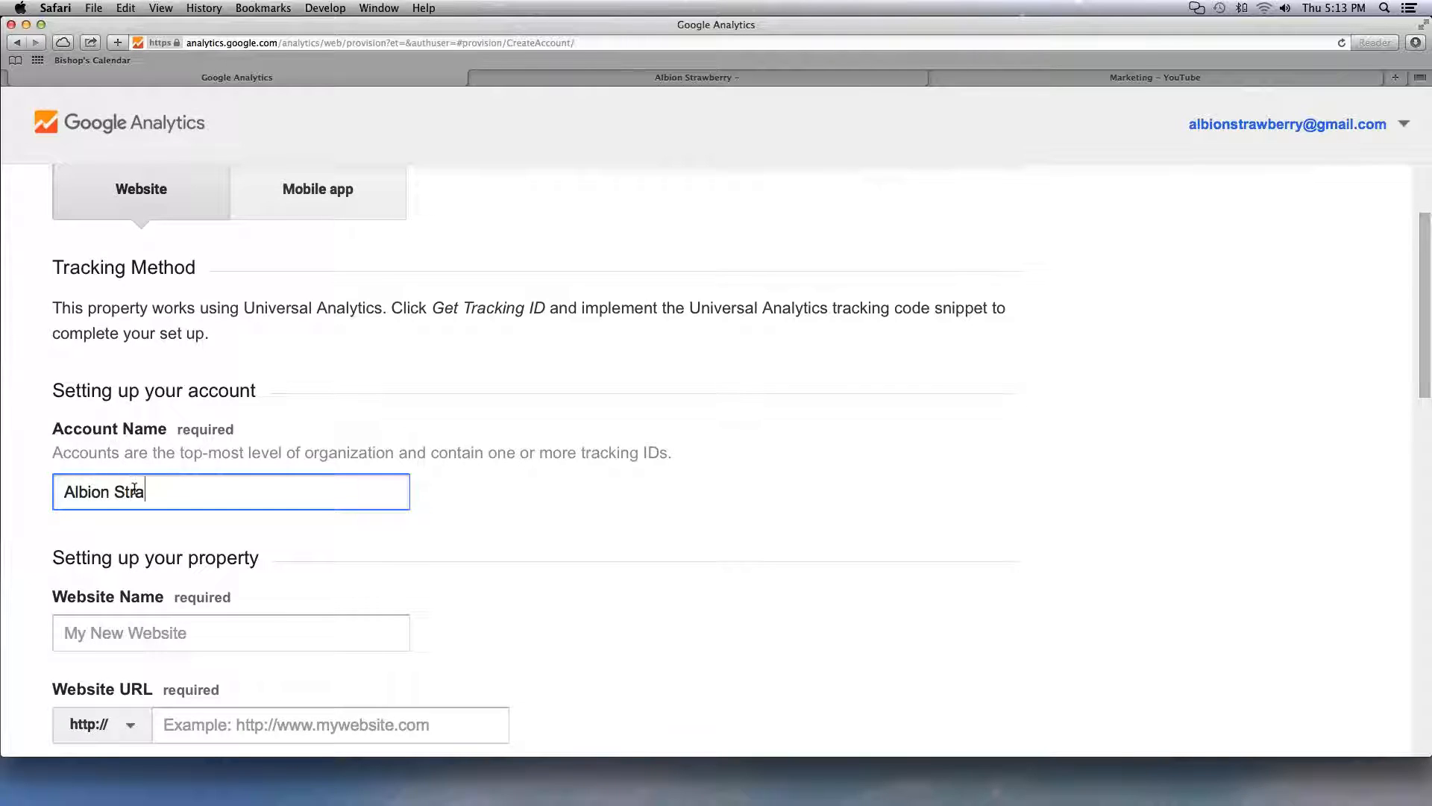
type("wberry")
scroll(134, 488, "down", 5)
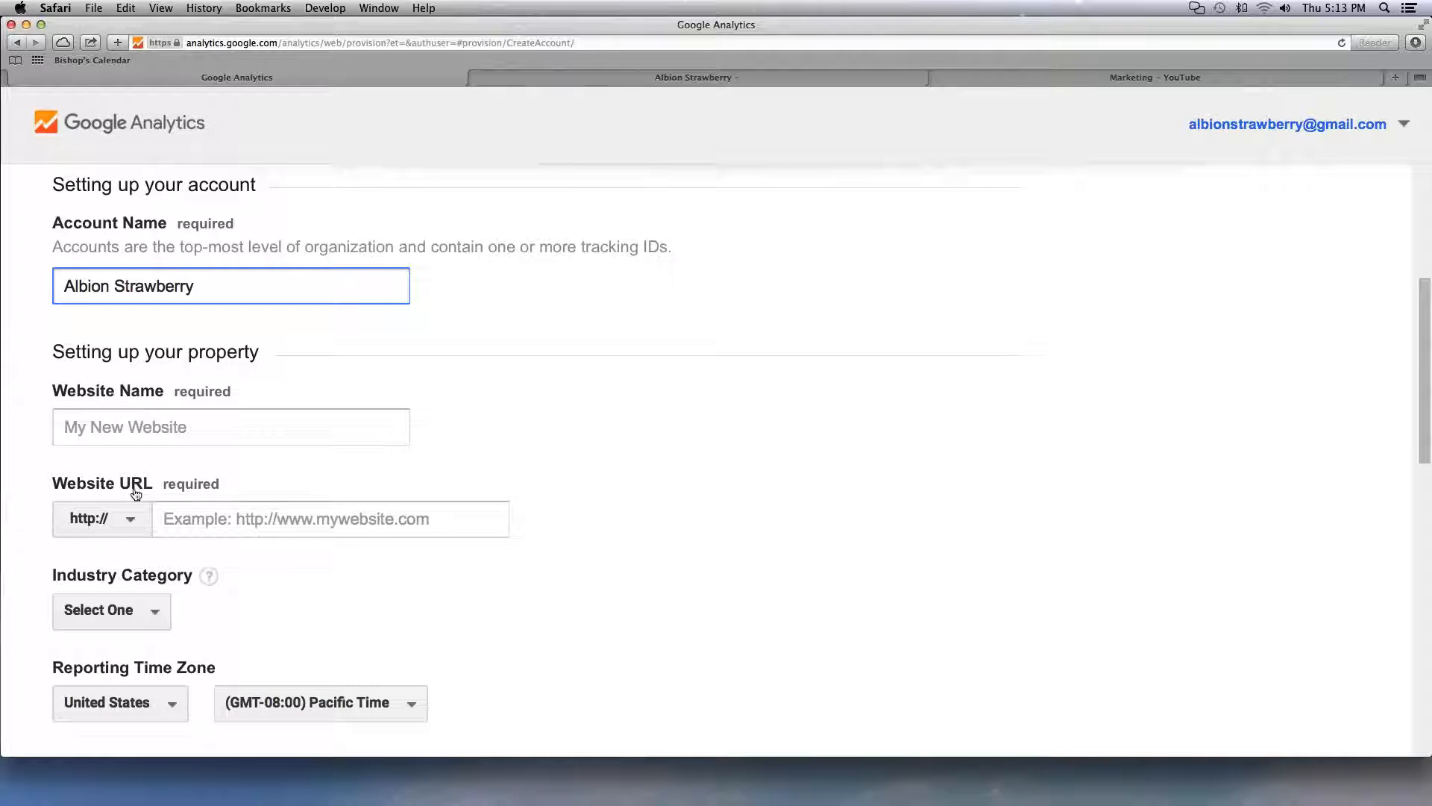
key("Tab")
type("A")
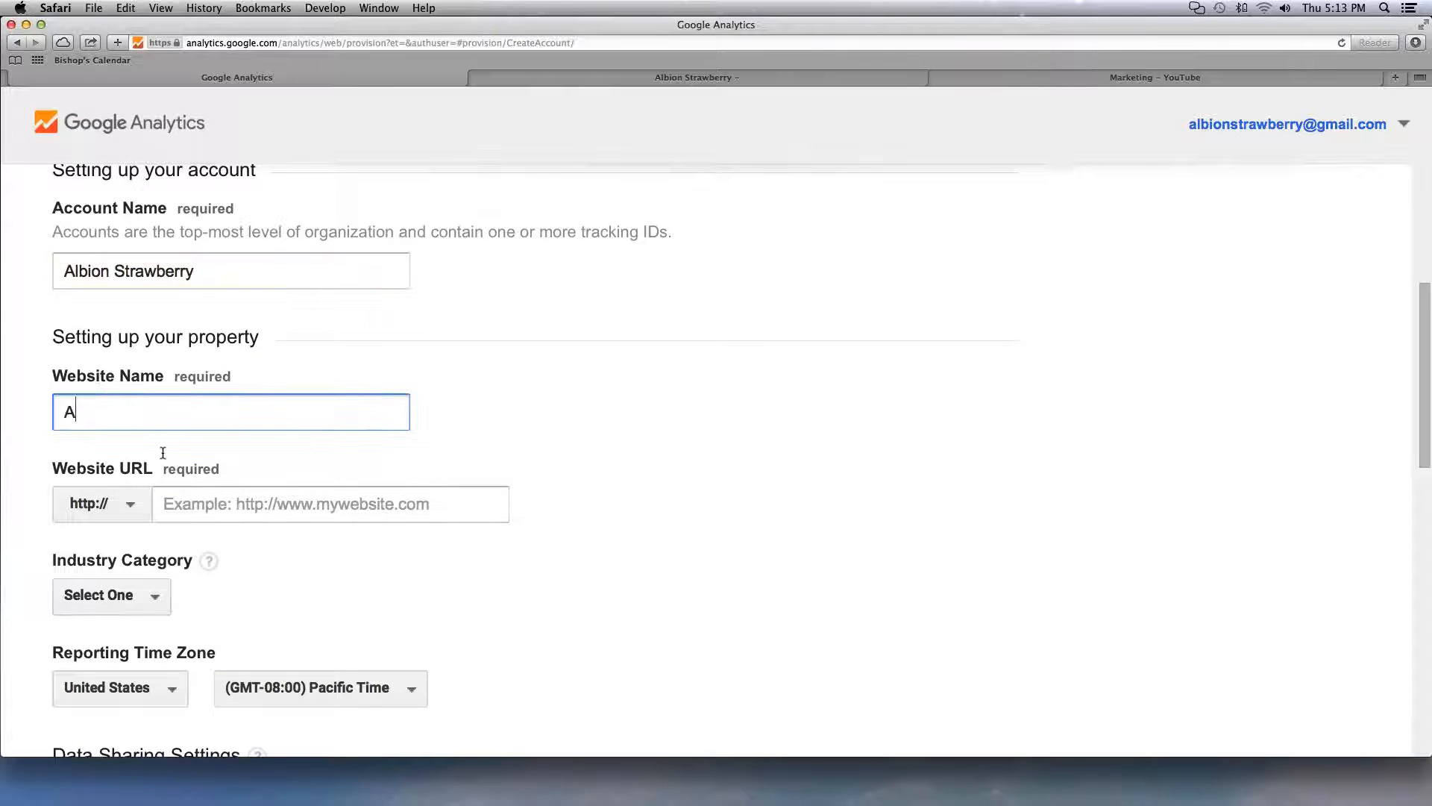
type("lbionStrawberry.com")
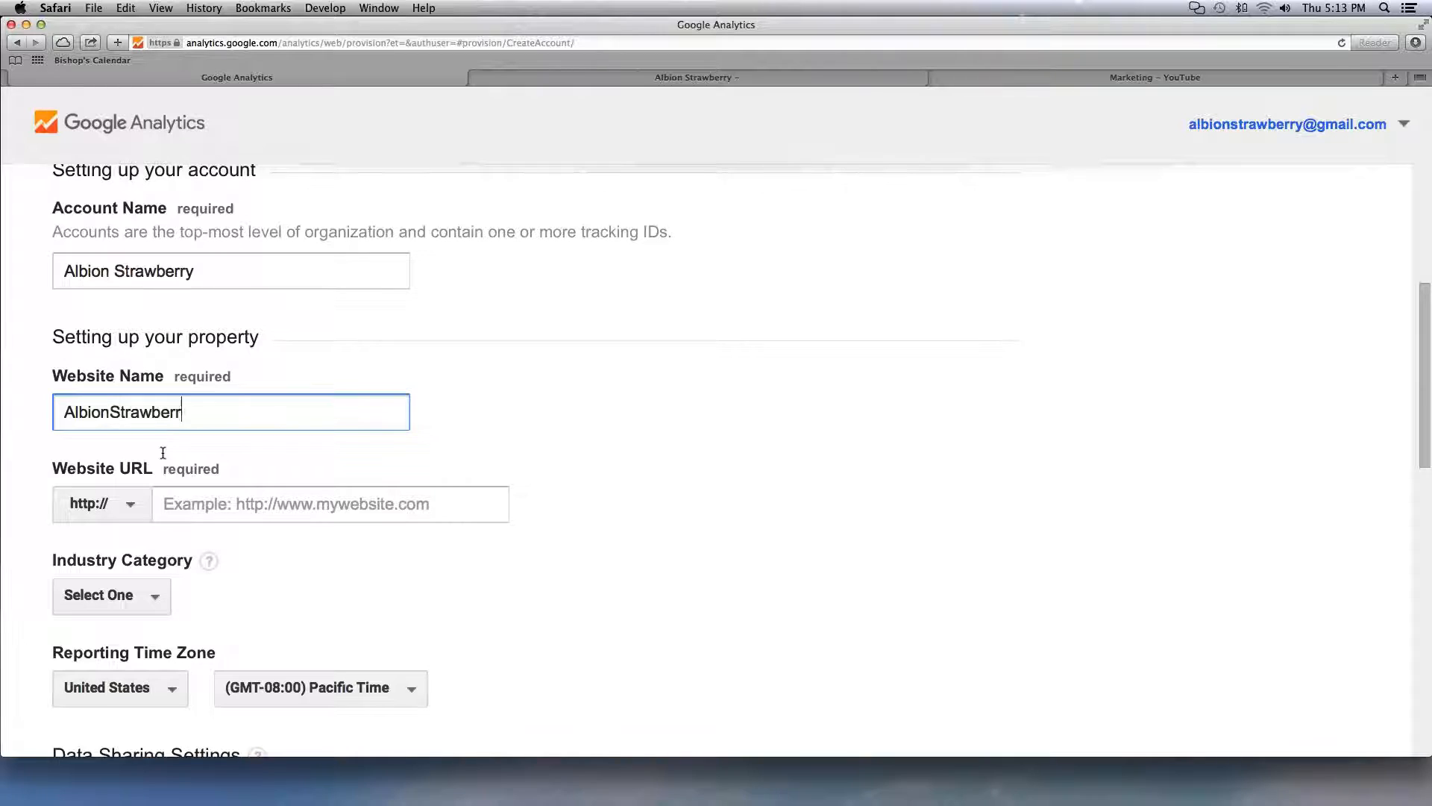
left_click(199, 506)
type("www")
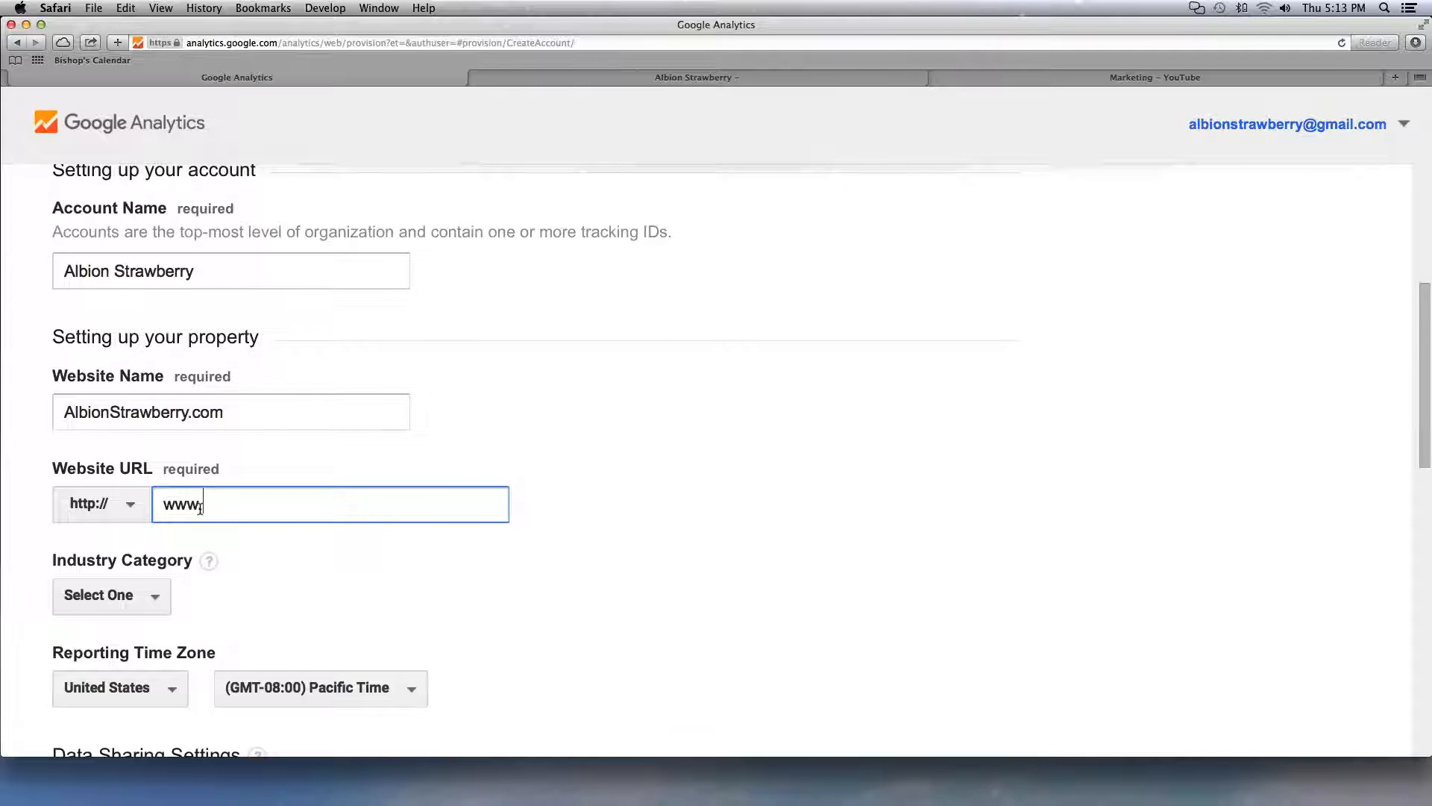
type(".albionstrawberry.com")
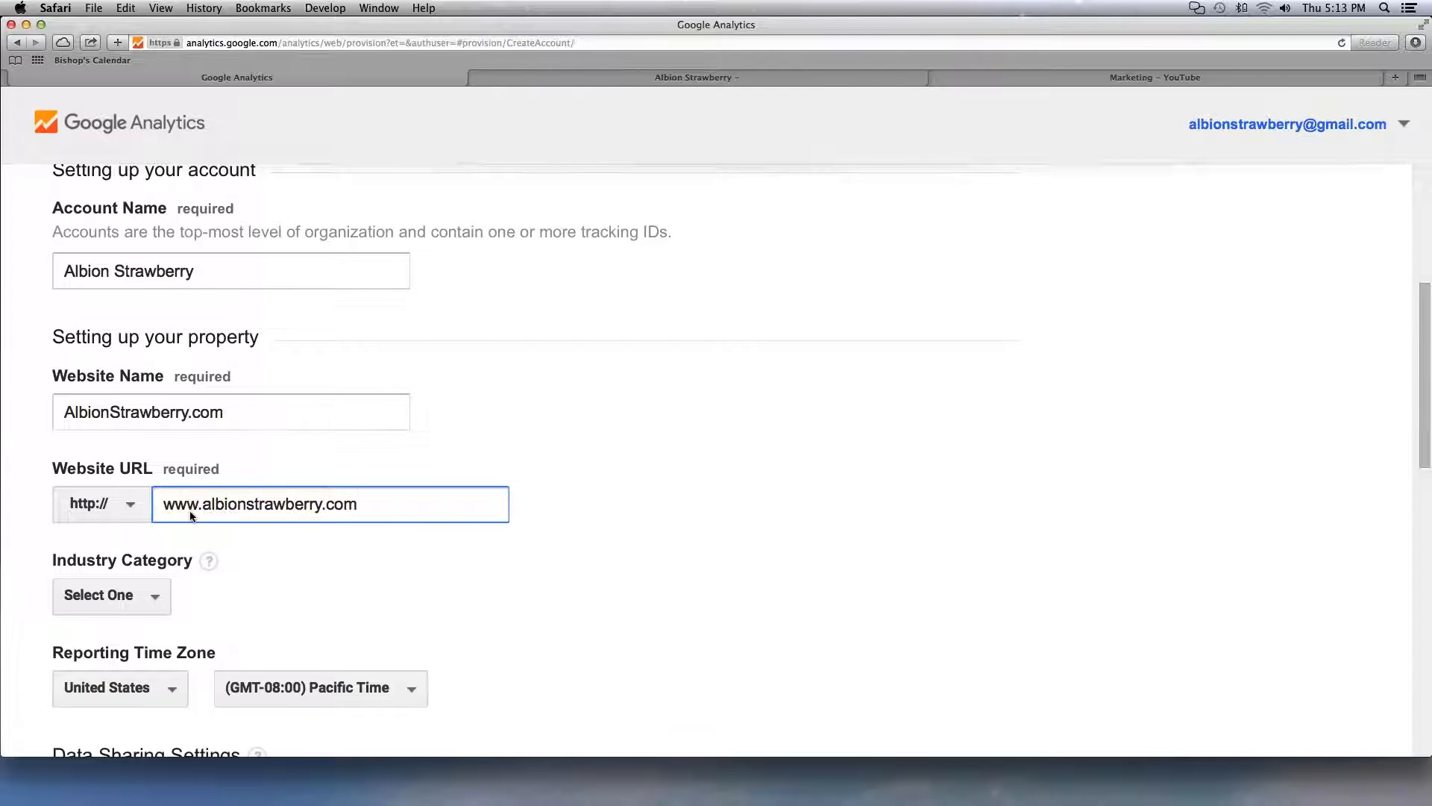
scroll(186, 507, "down", 4)
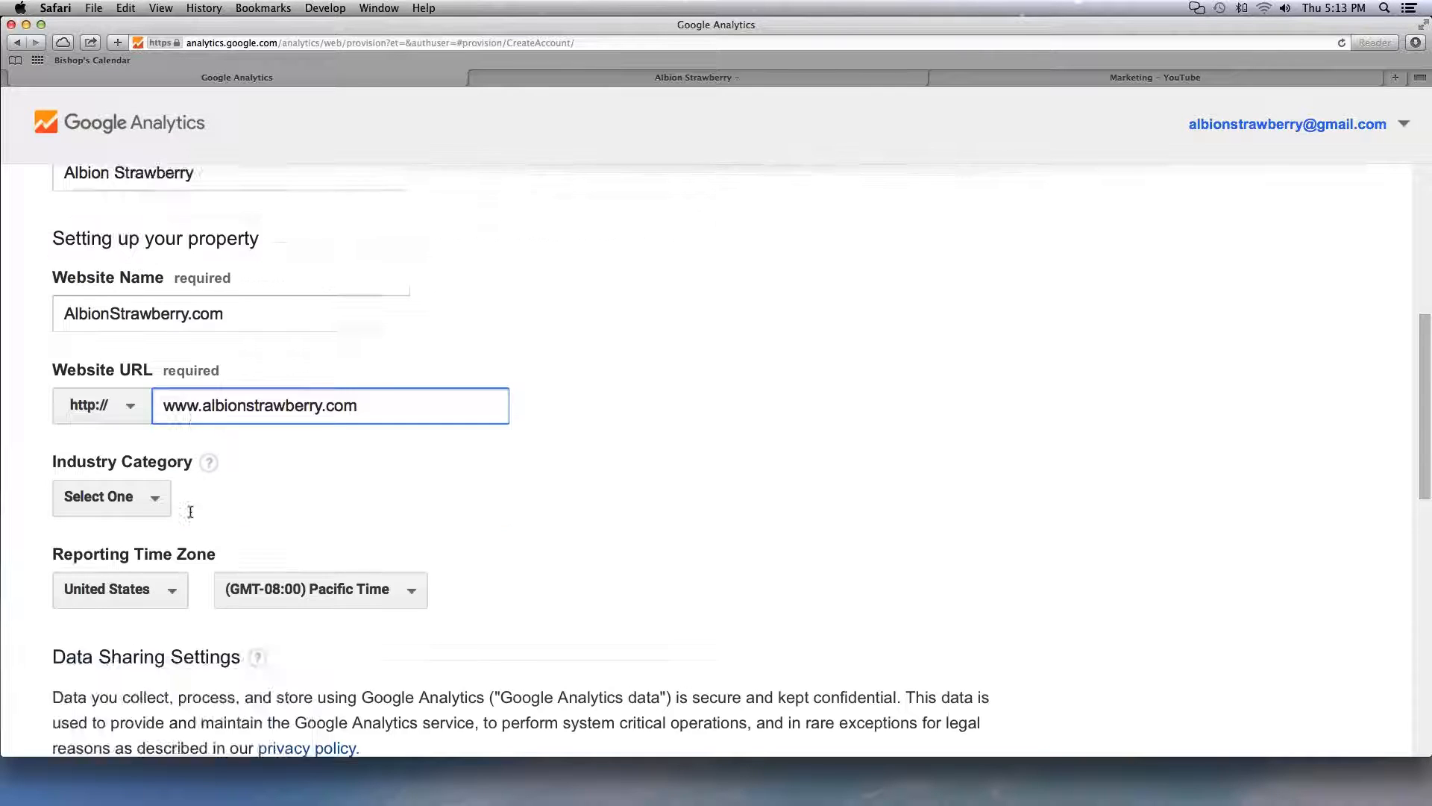
Set industry category to Home and Garden and reporting time zone to (GMT-07:00) Mountain Time
left_click(95, 457)
scroll(144, 519, "down", 2)
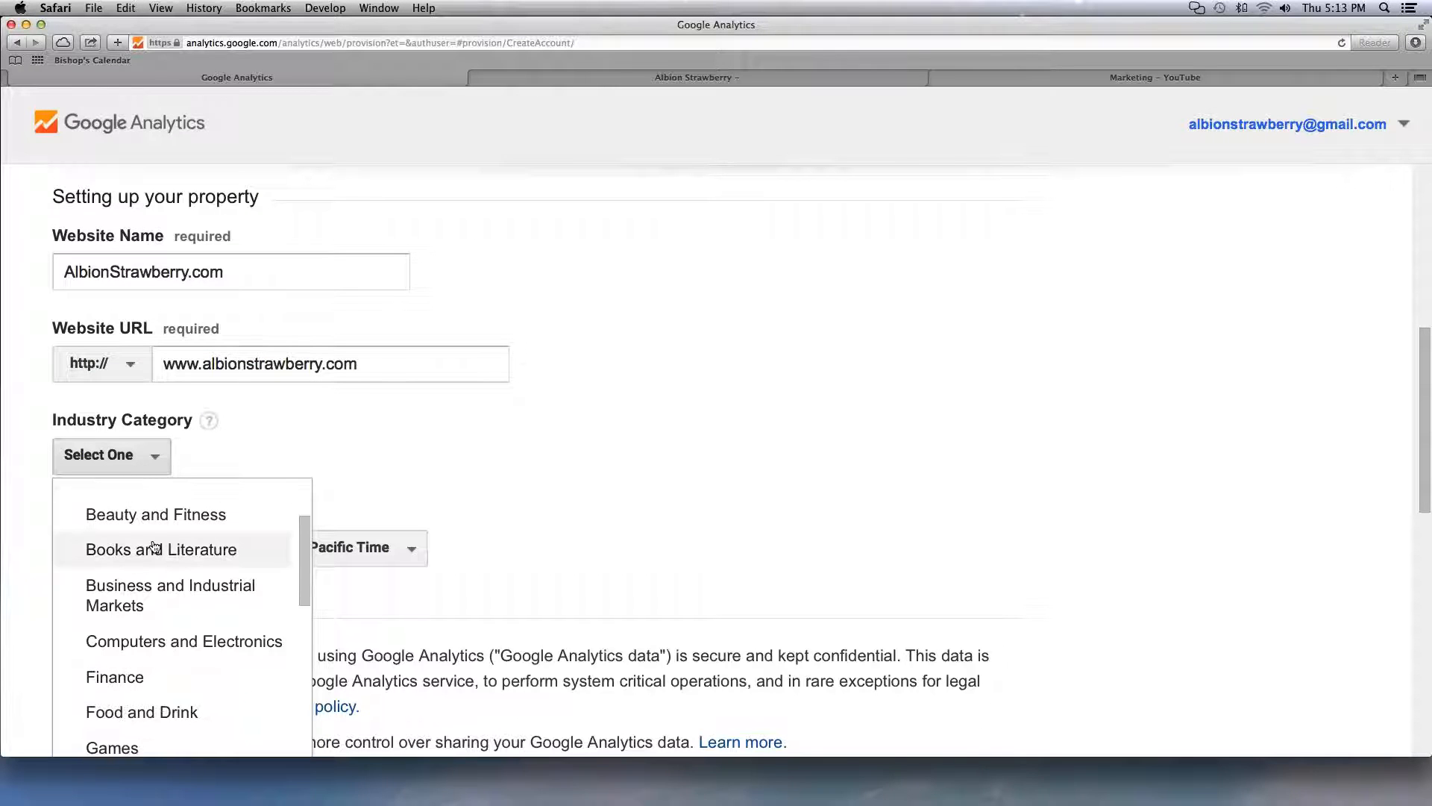
scroll(144, 547, "down", 8)
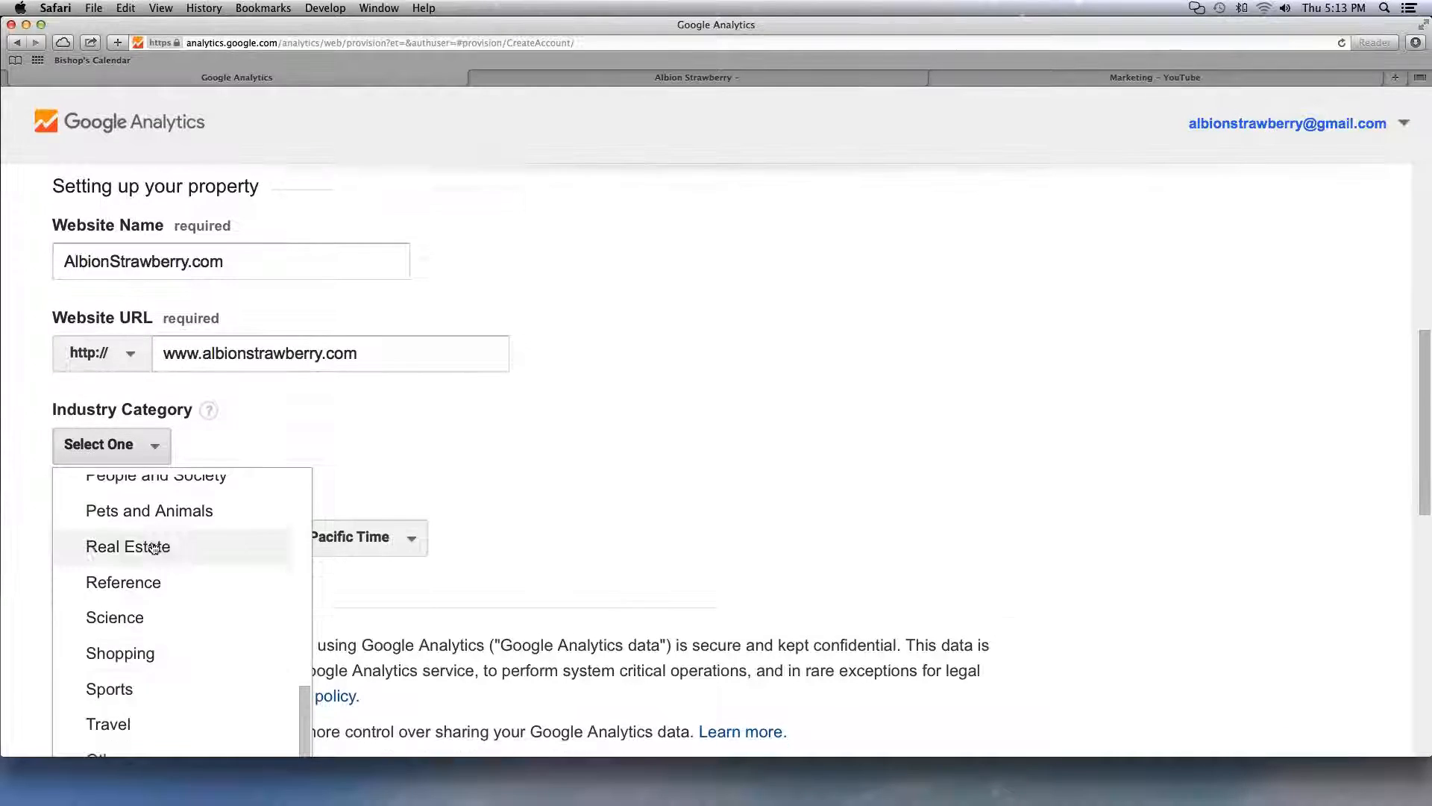
scroll(149, 547, "down", 5)
scroll(129, 564, "up", 2)
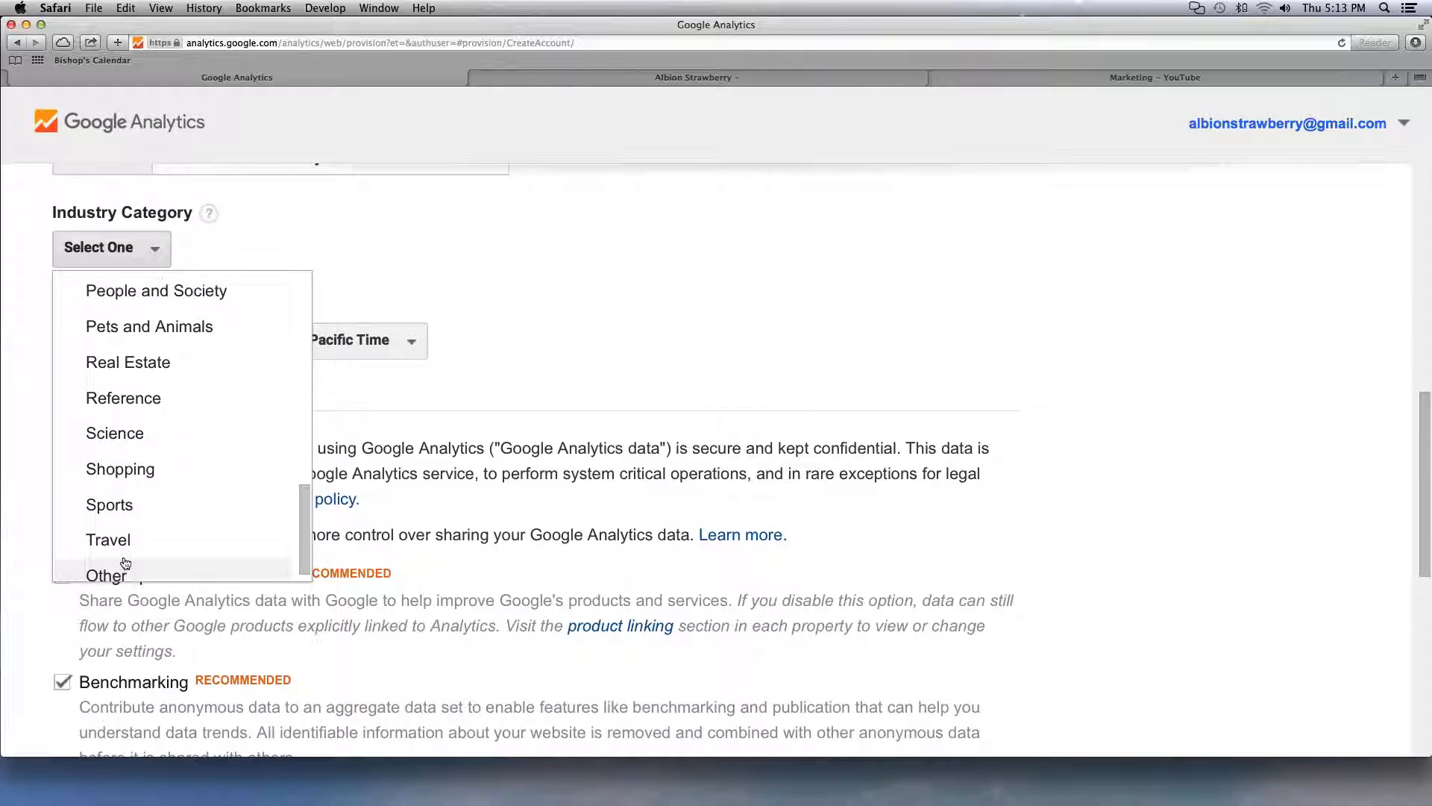
scroll(125, 565, "up", 8)
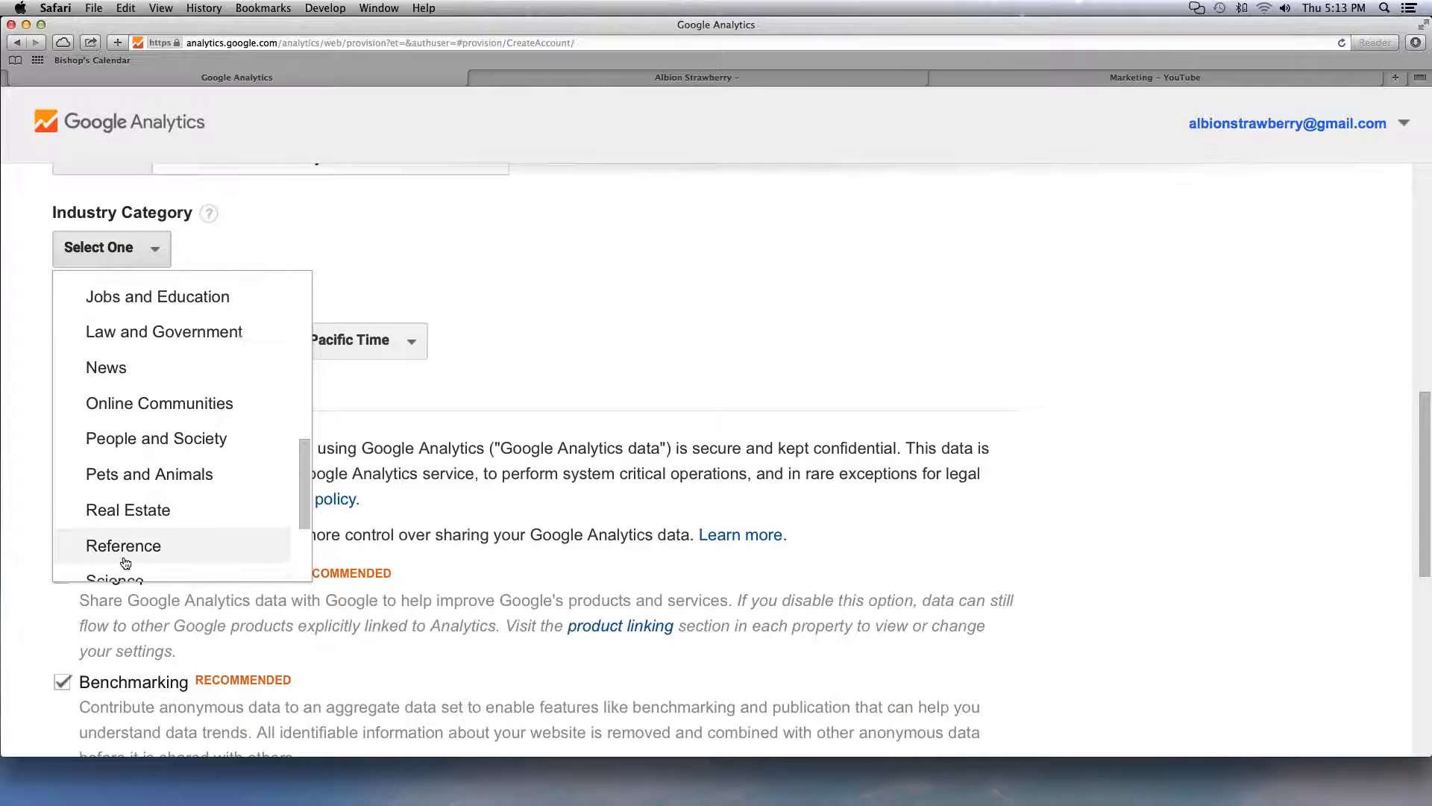
left_click(142, 440)
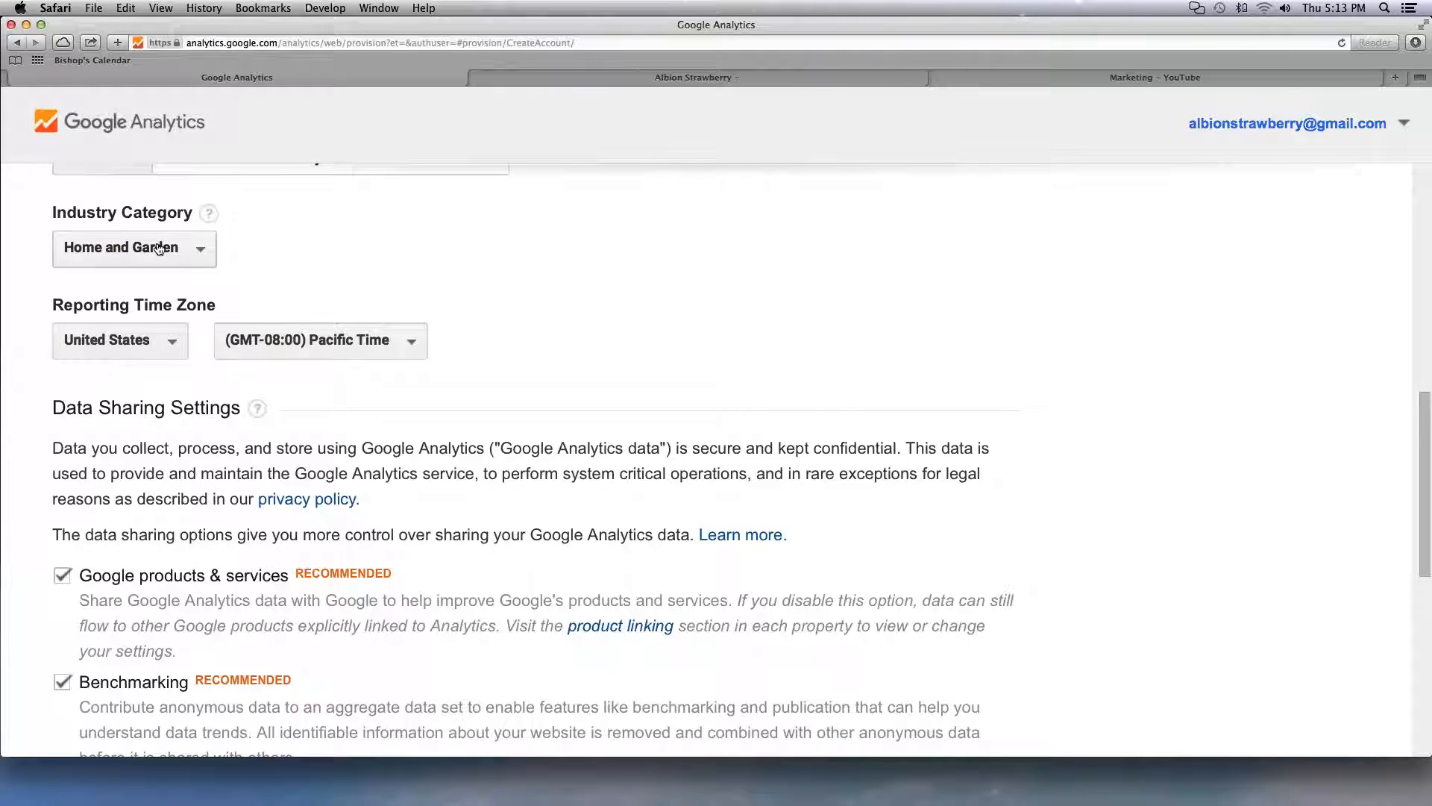
left_click(332, 348)
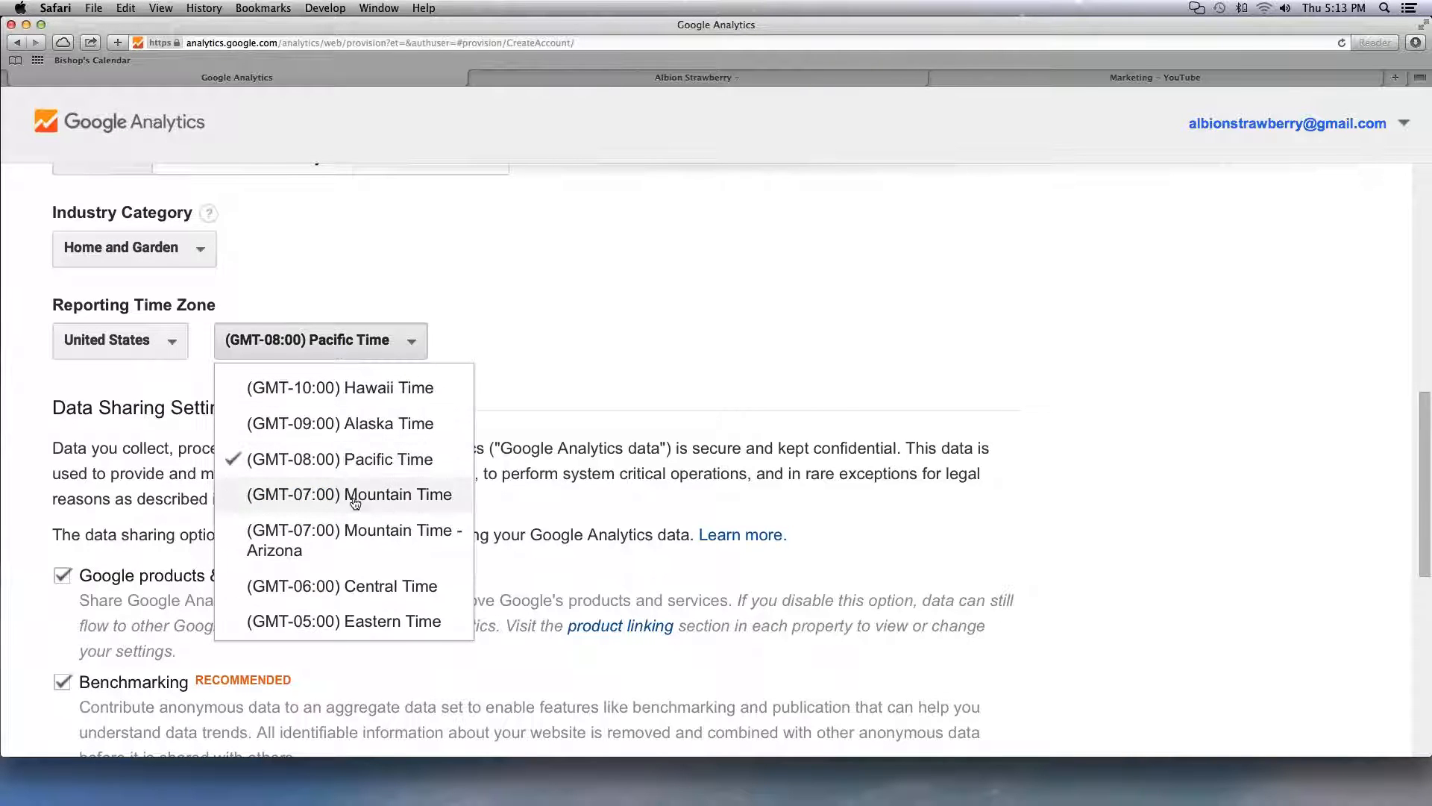
left_click(328, 498)
scroll(160, 385, "down", 10)
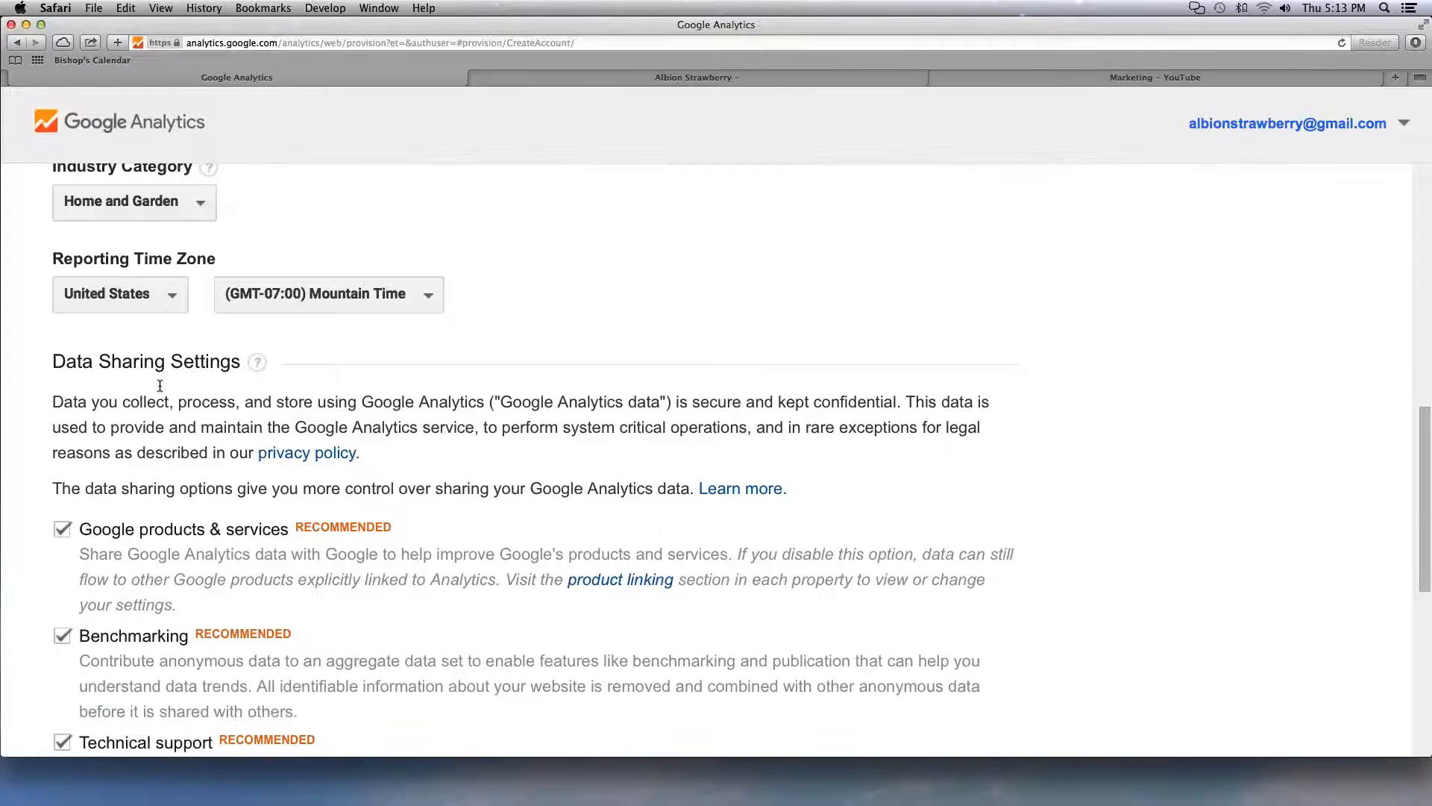
scroll(160, 390, "up", 3)
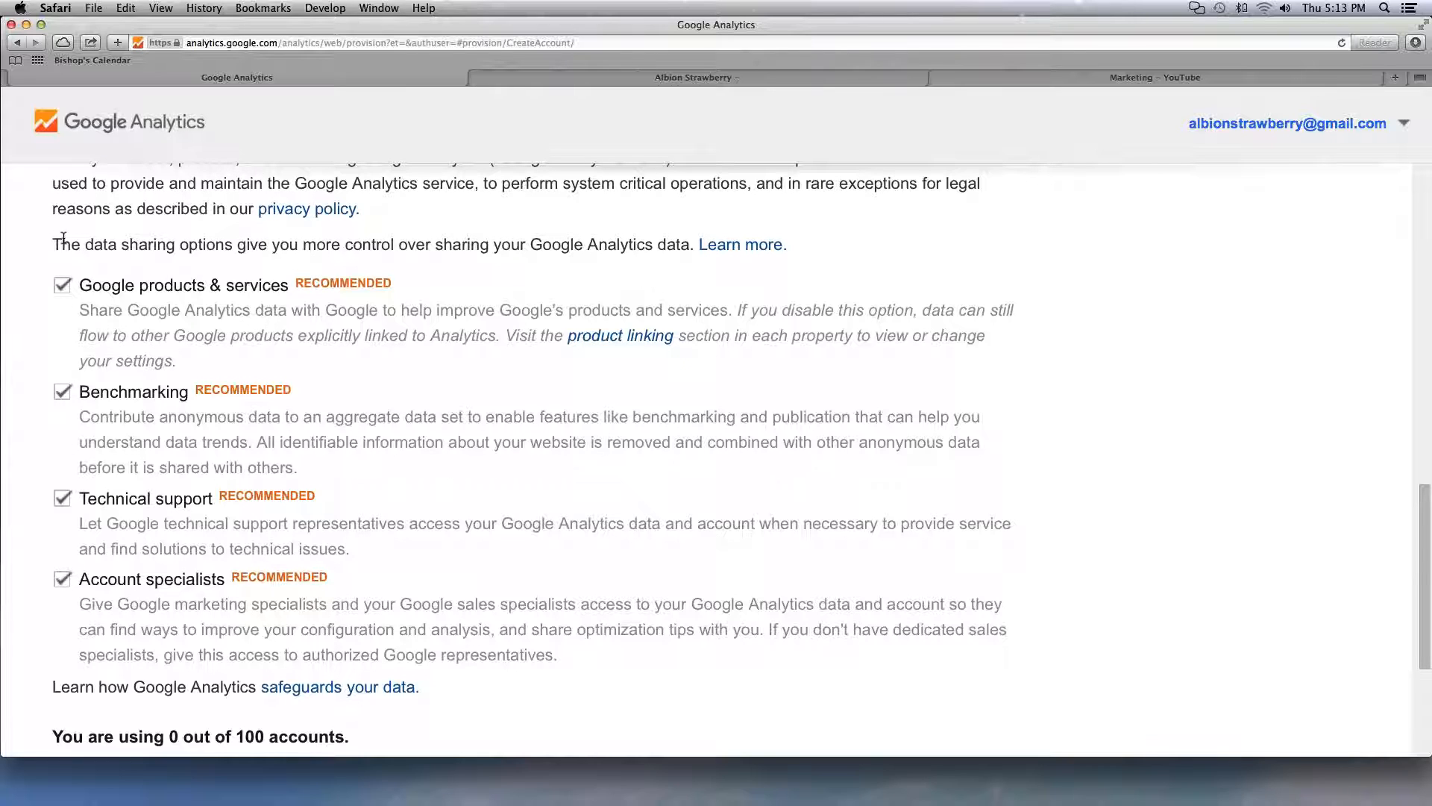
left_click_drag(61, 239, 691, 245)
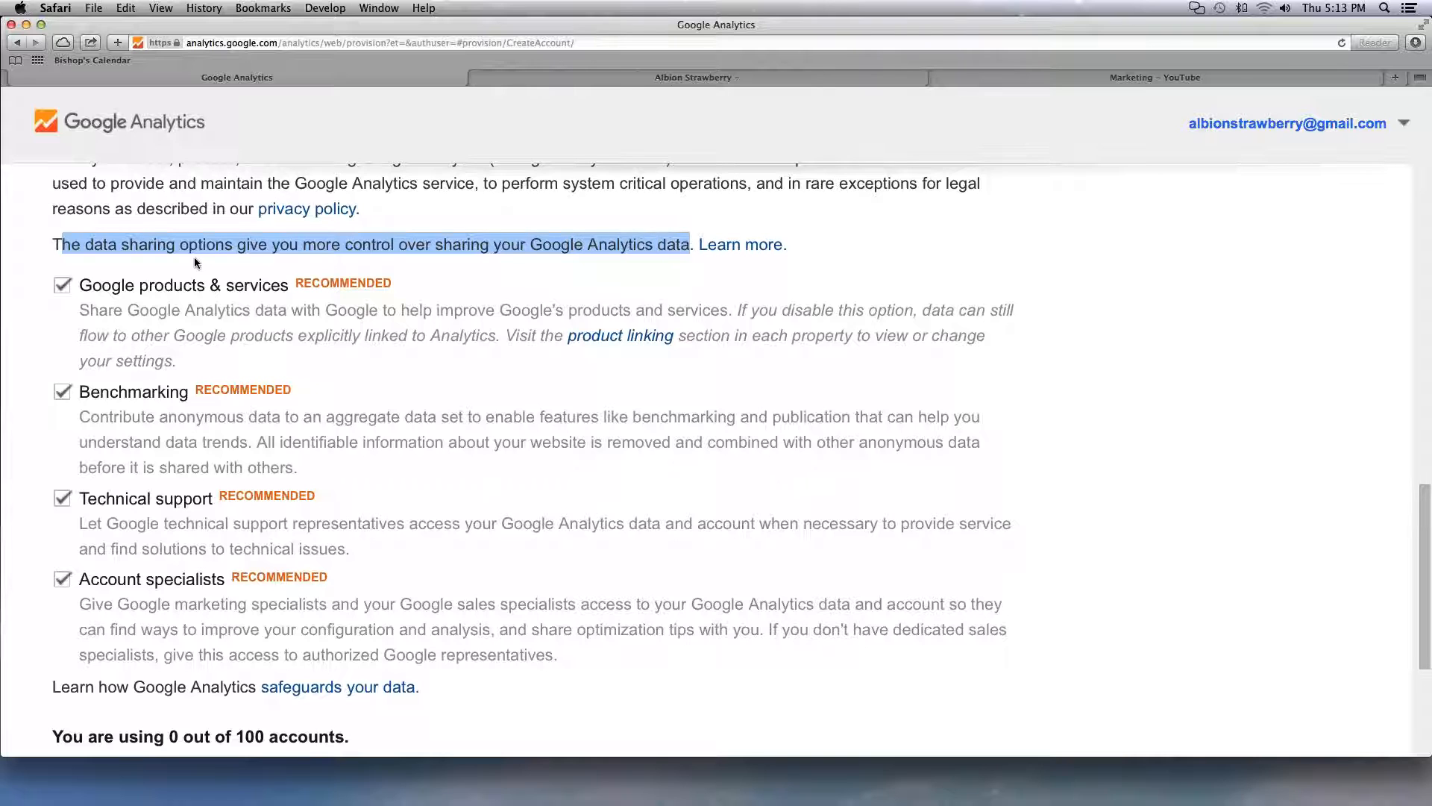
scroll(179, 299, "down", 3)
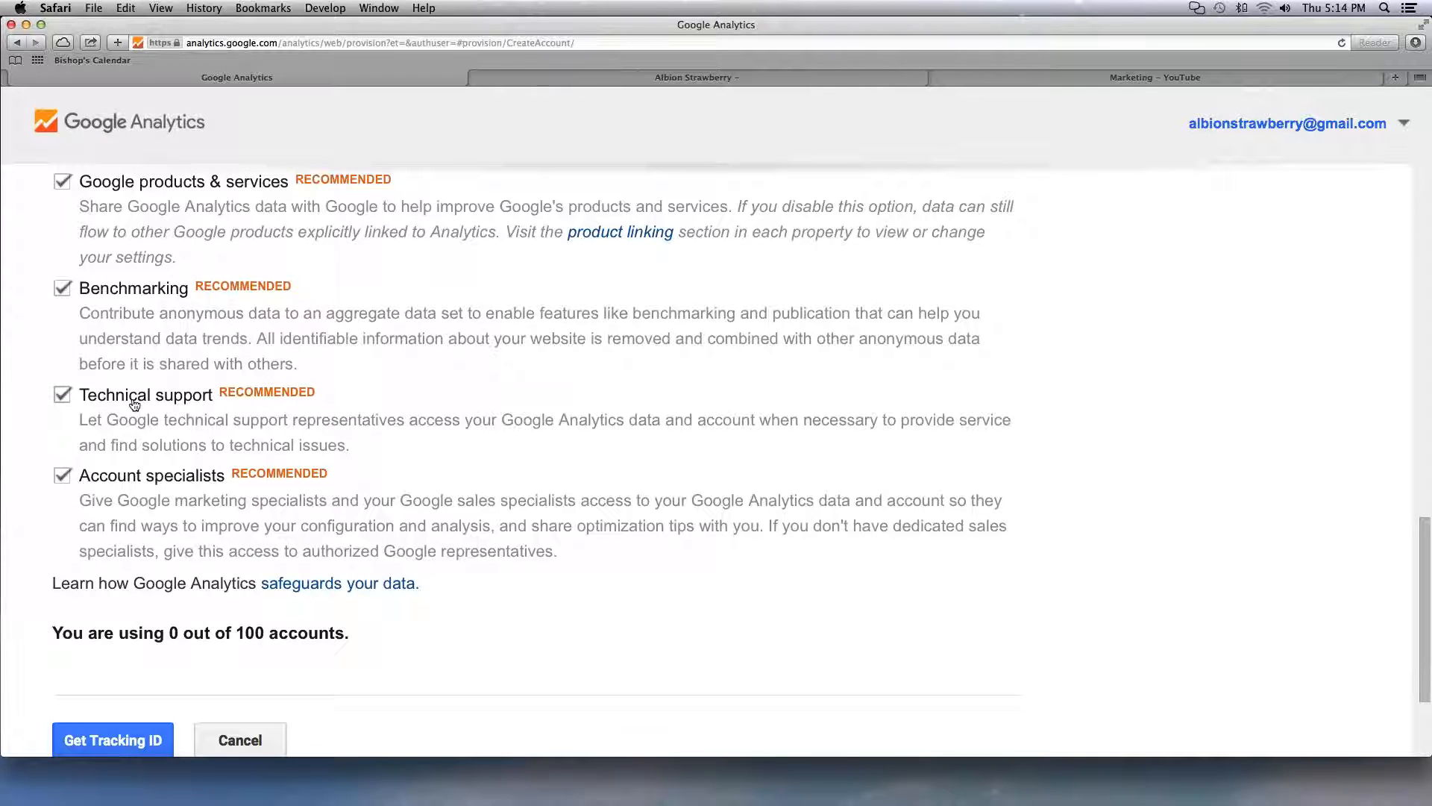
scroll(139, 405, "down", 3)
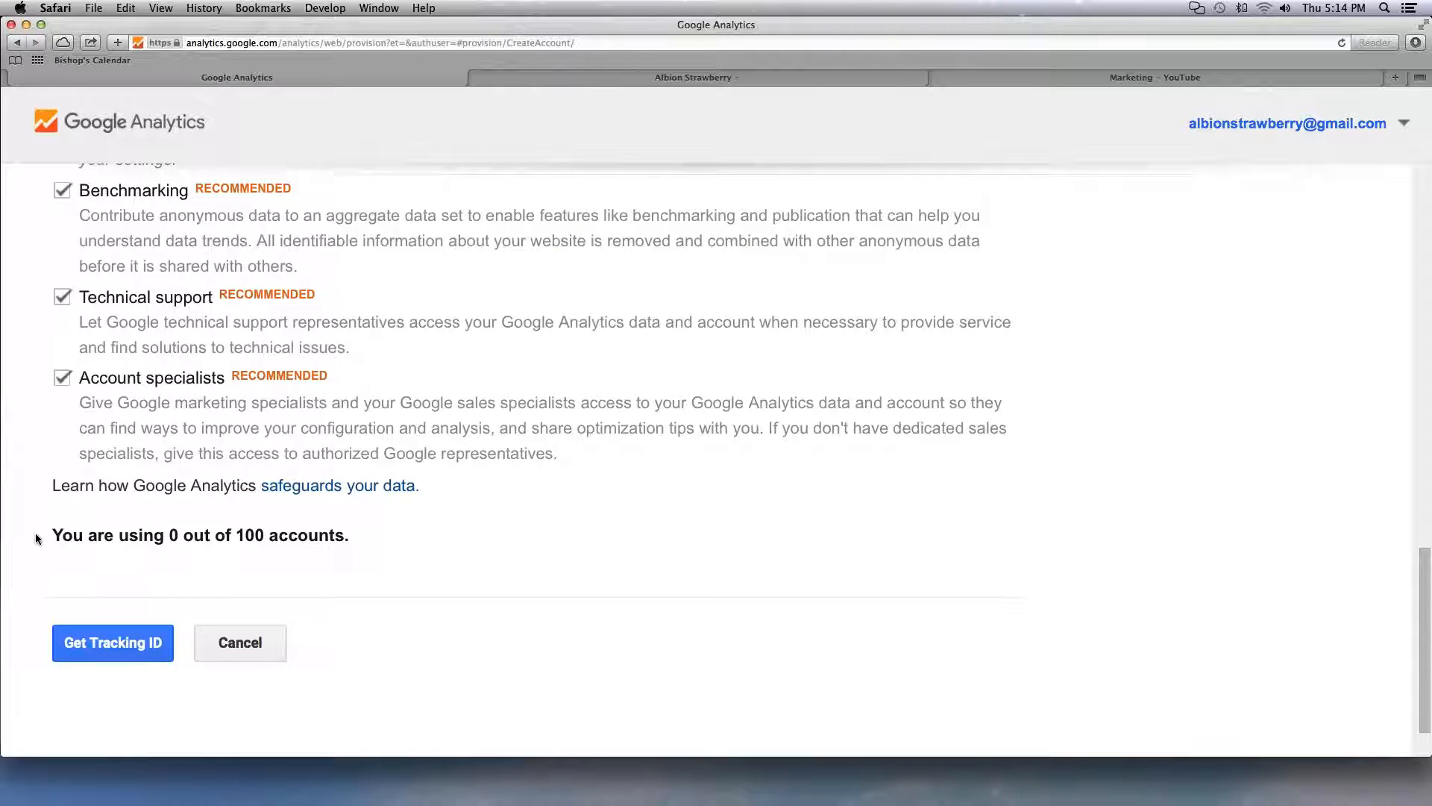
Request a tracking ID and accept the Google Analytics Terms of Service
left_click(112, 646)
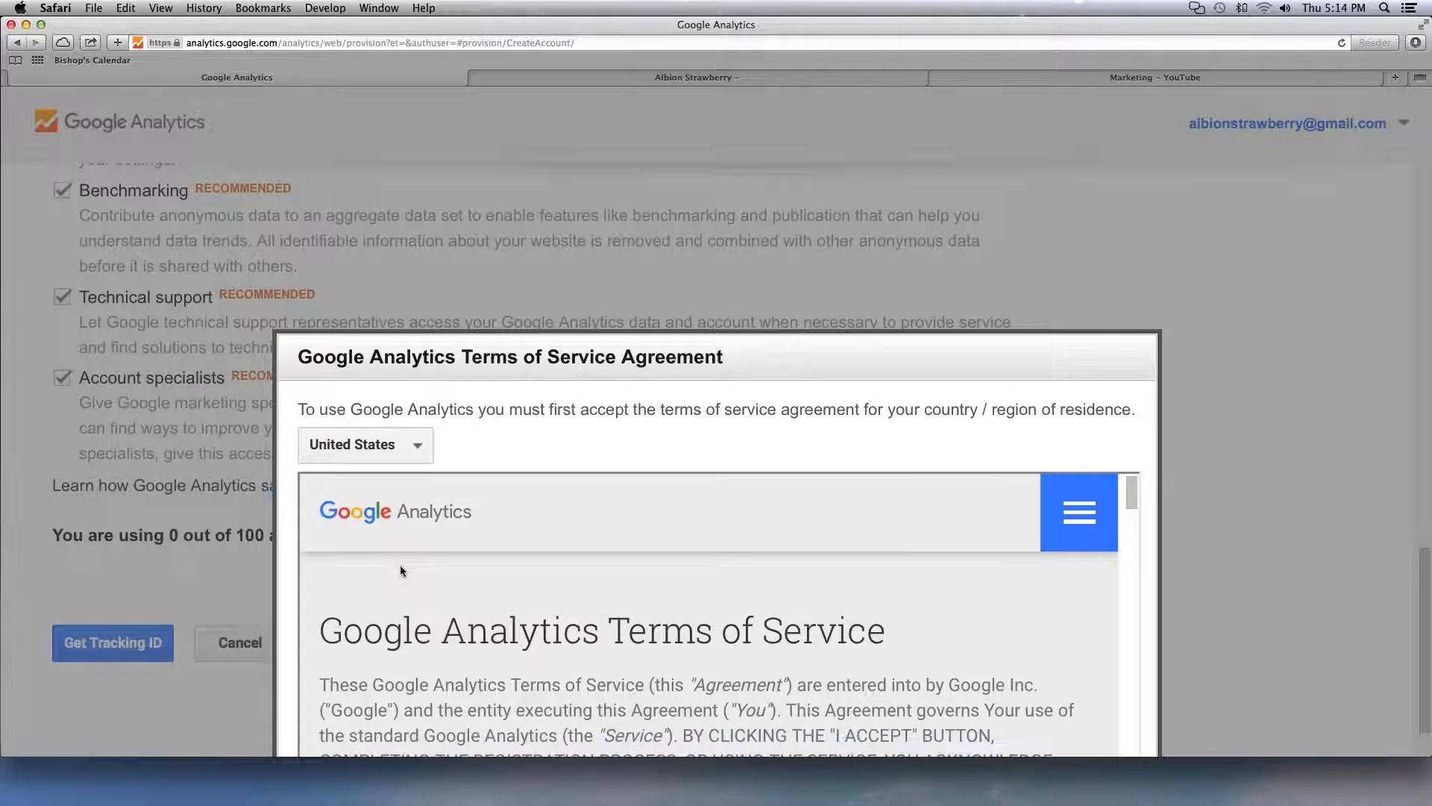
scroll(399, 566, "down", 10)
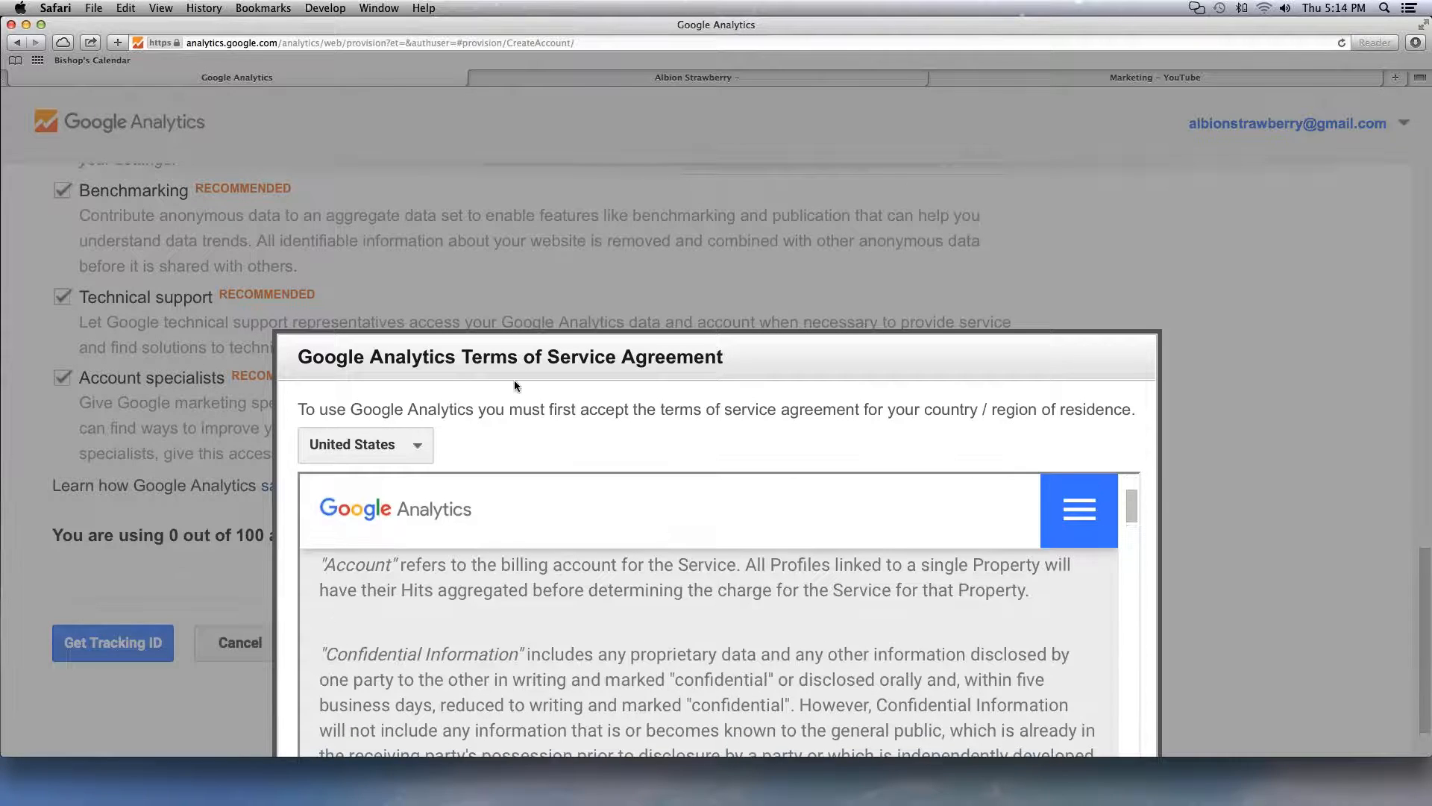
scroll(513, 379, "down", 3)
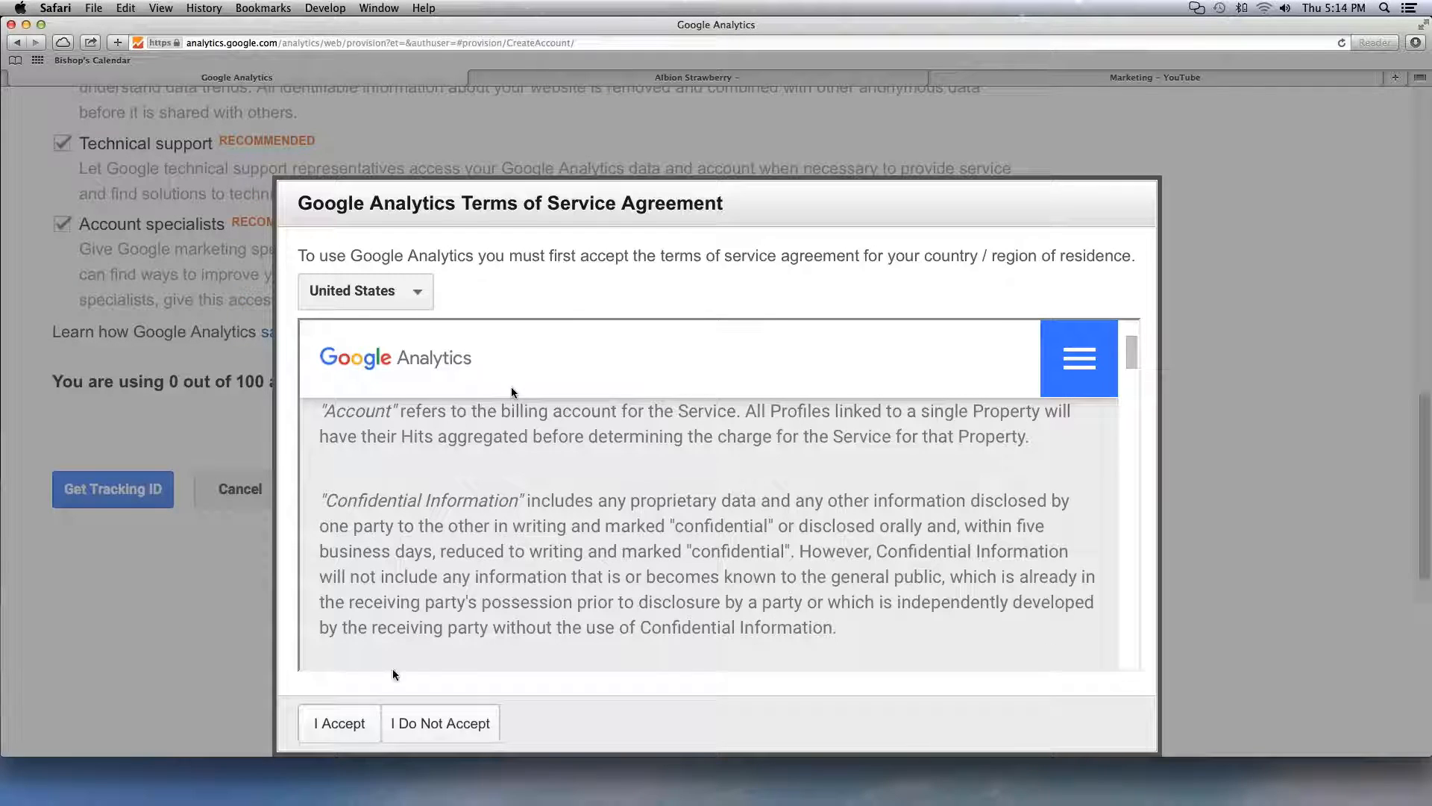
left_click(348, 721)
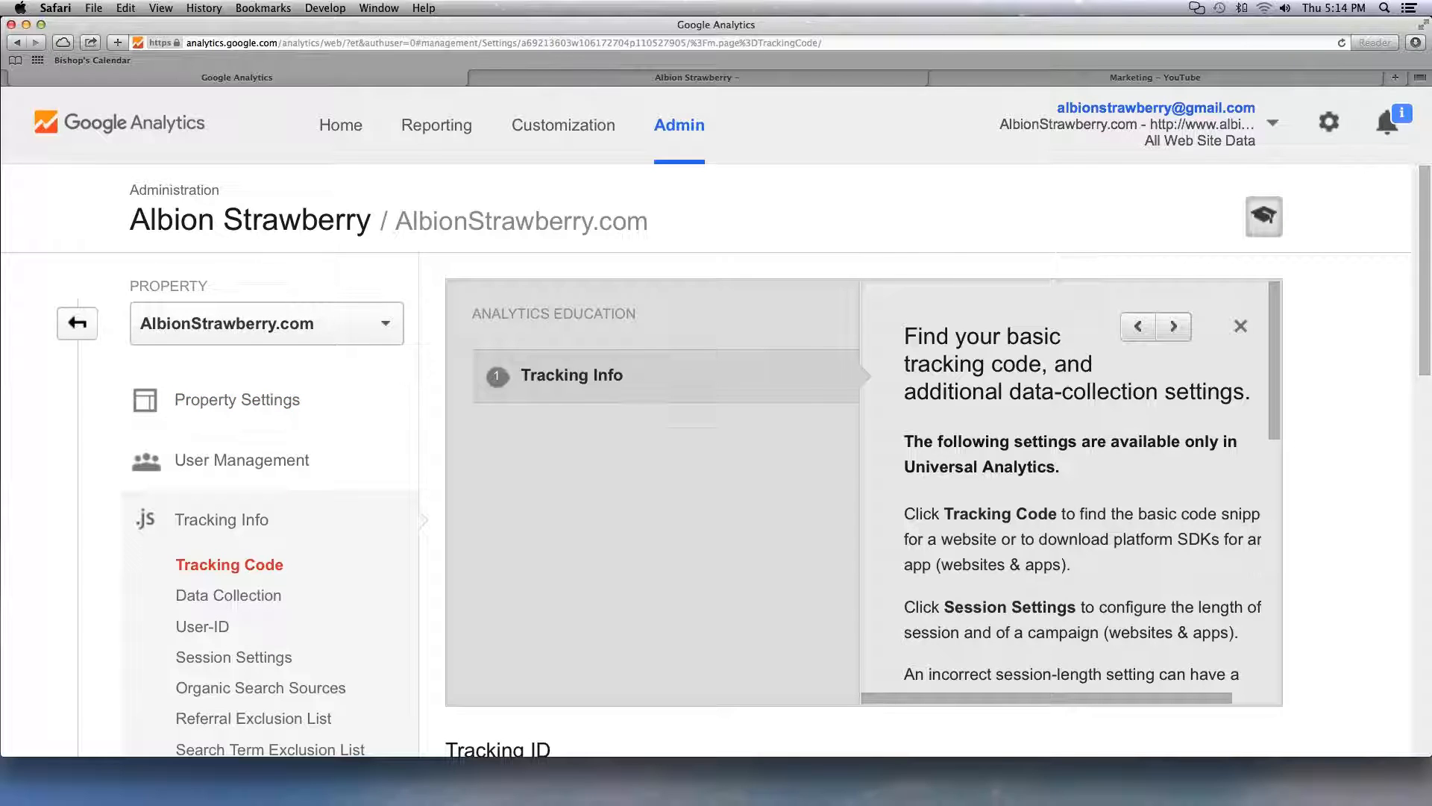
Select the full <script>…</script> tracking code for UA-69213603-1, enlarging the page to read it
key("super+Tab")
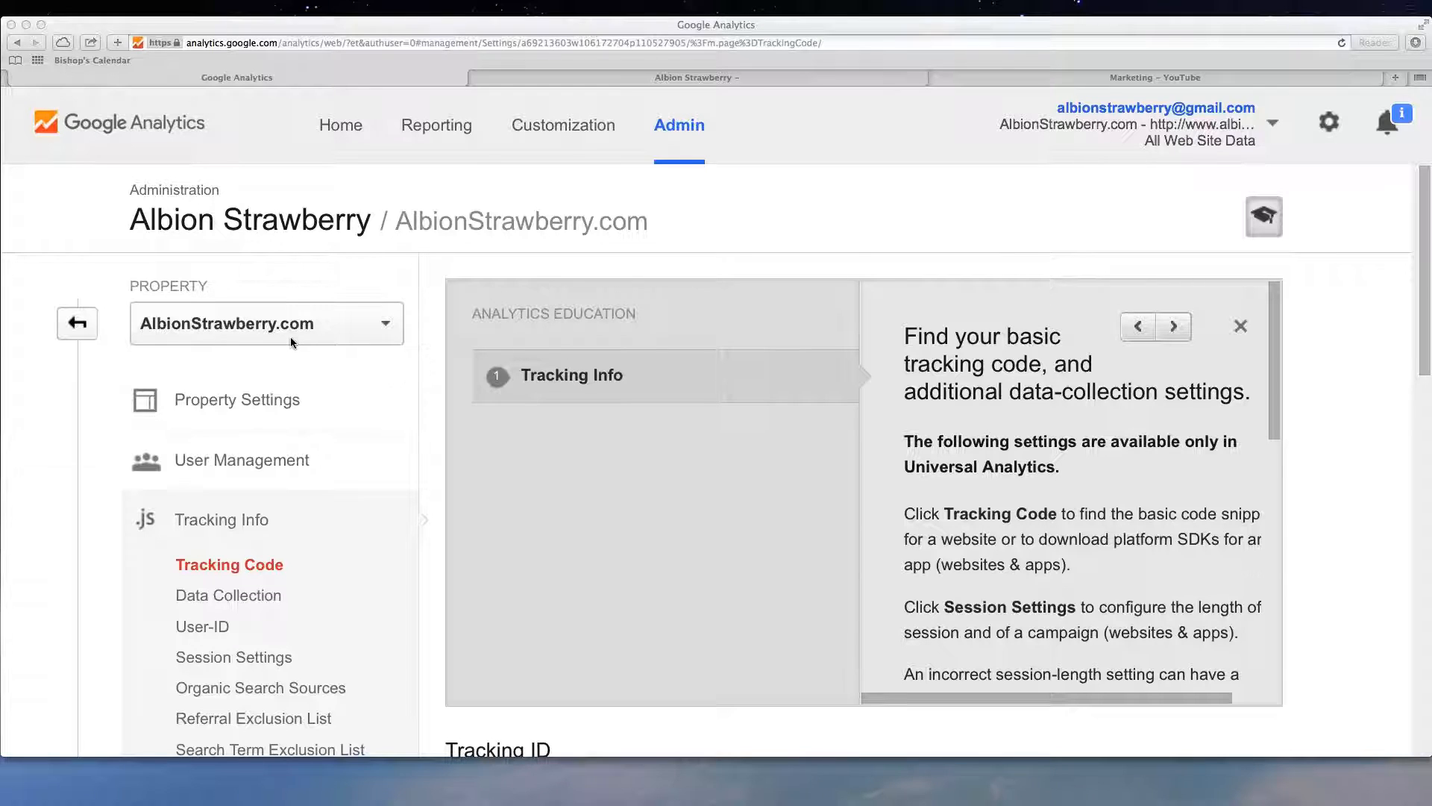
scroll(284, 339, "down", 6)
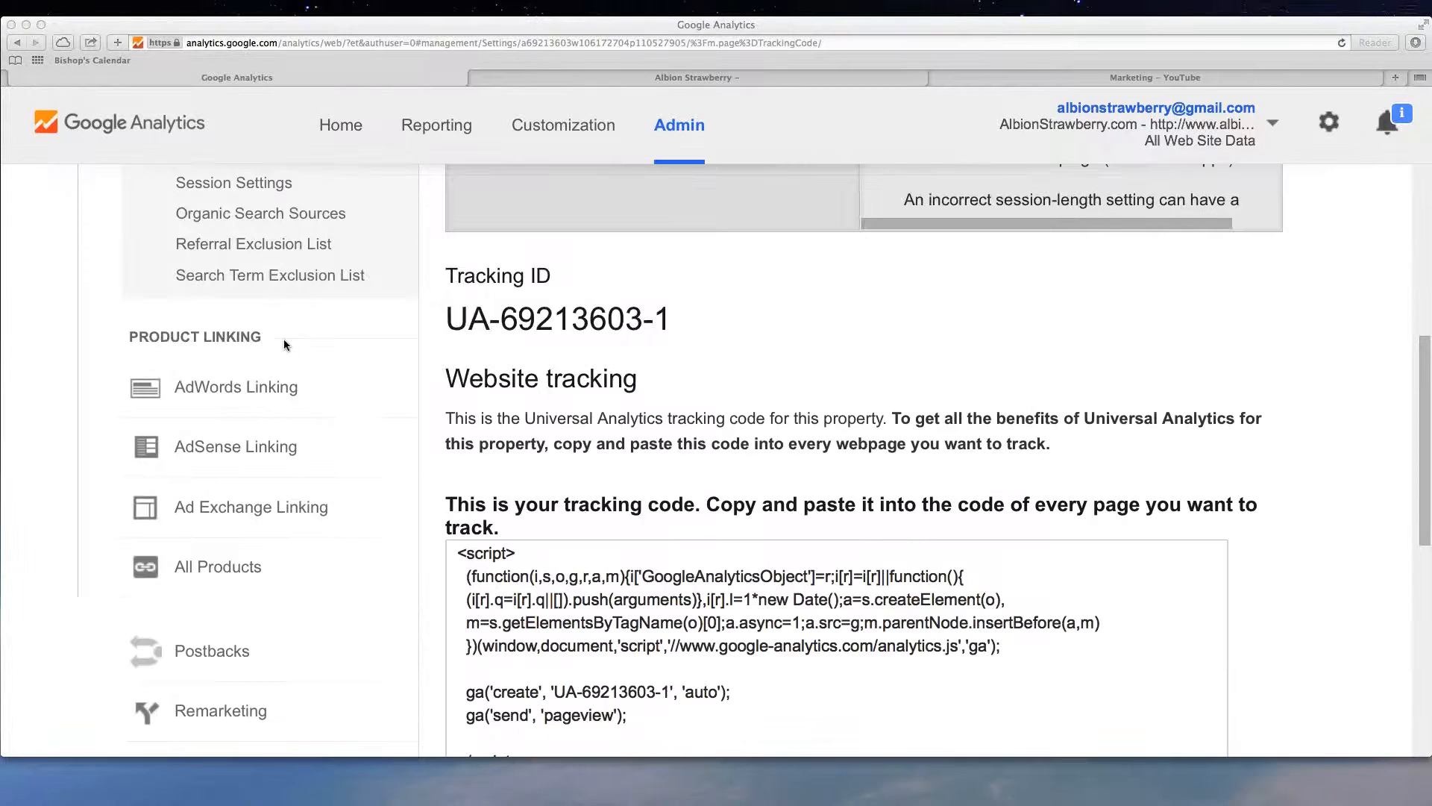
scroll(283, 345, "down", 3)
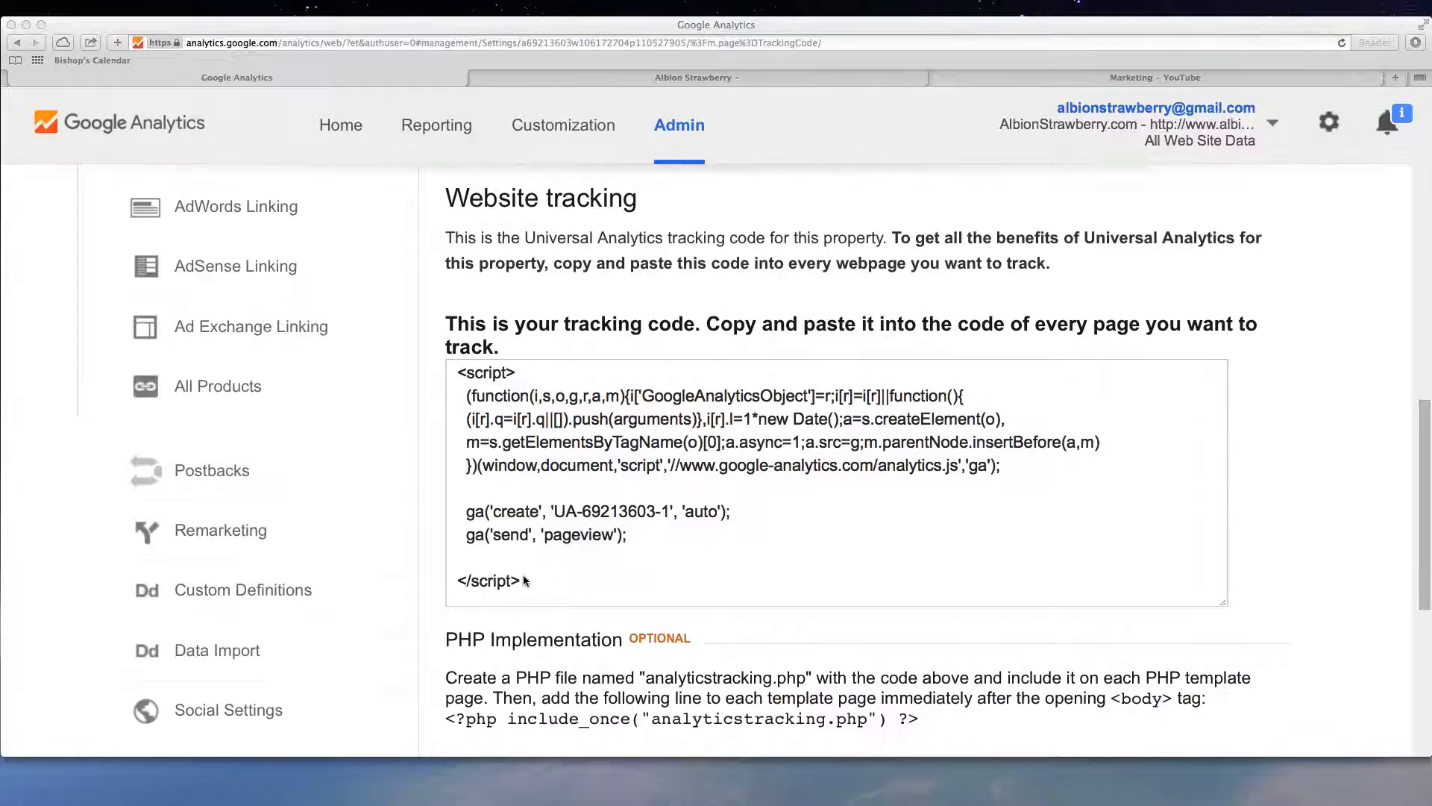
left_click_drag(458, 367, 578, 590)
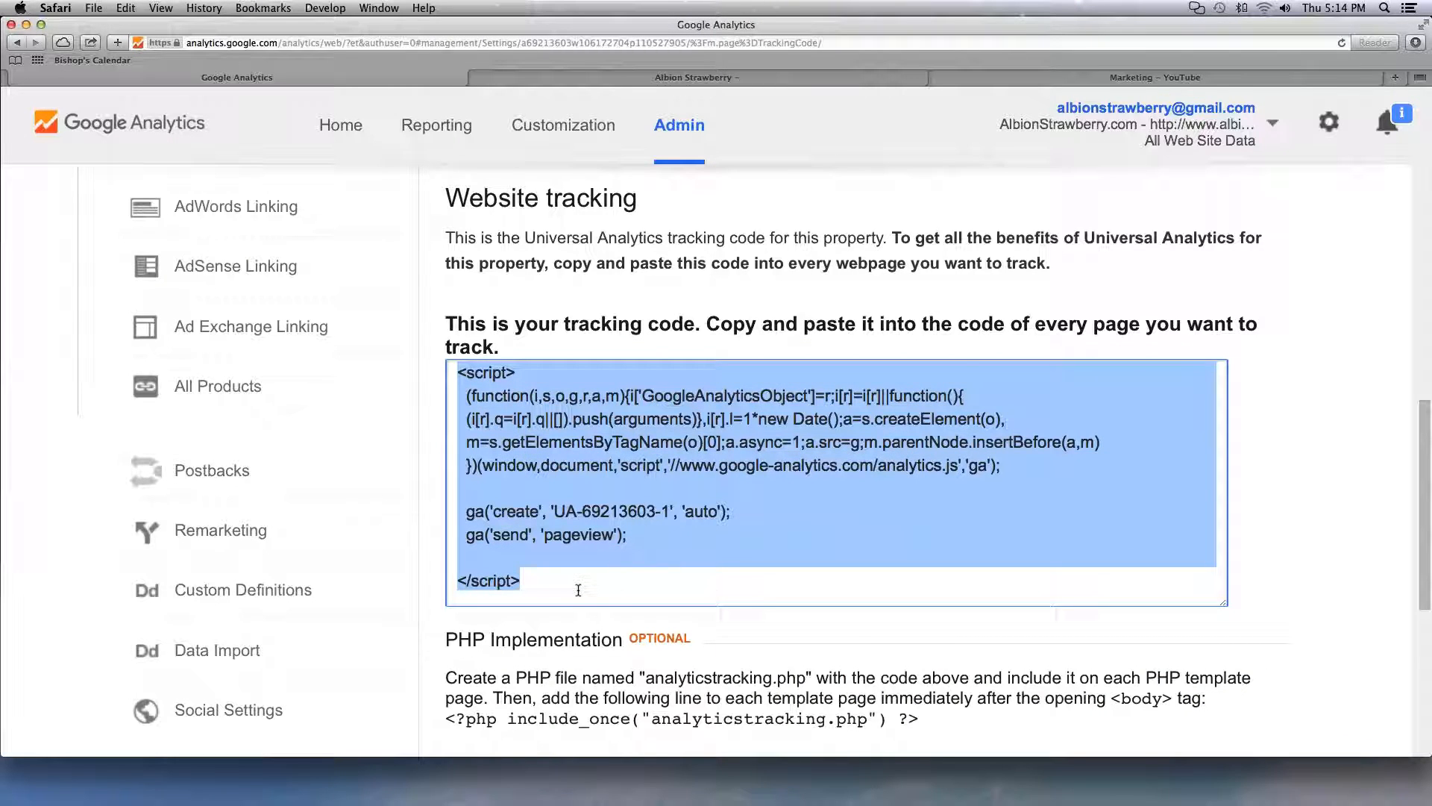
key("super+equal")
key("super+equal")
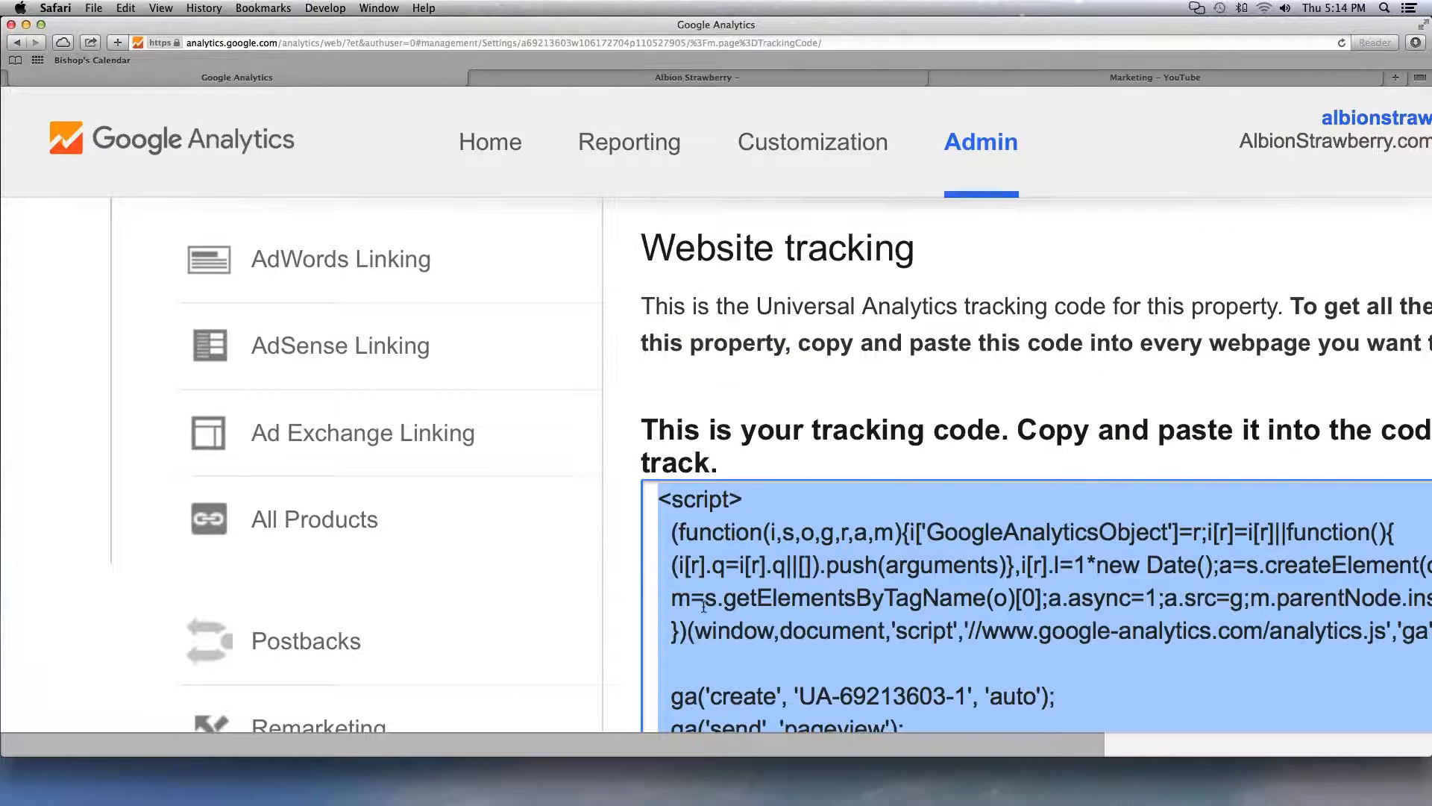
scroll(650, 596, "right", 6)
scroll(694, 607, "down", 2)
scroll(694, 606, "down", 3)
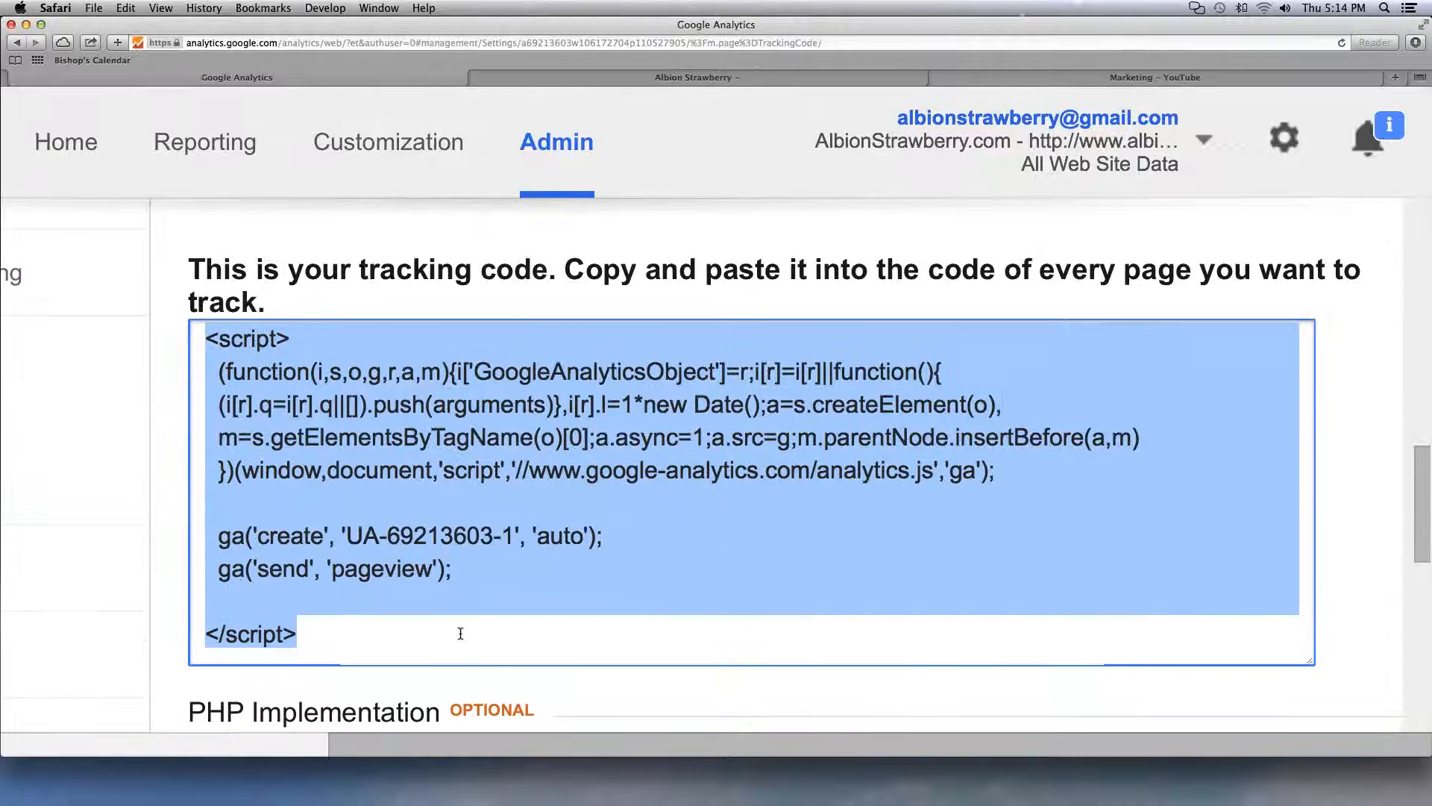
left_click_drag(226, 435, 190, 313)
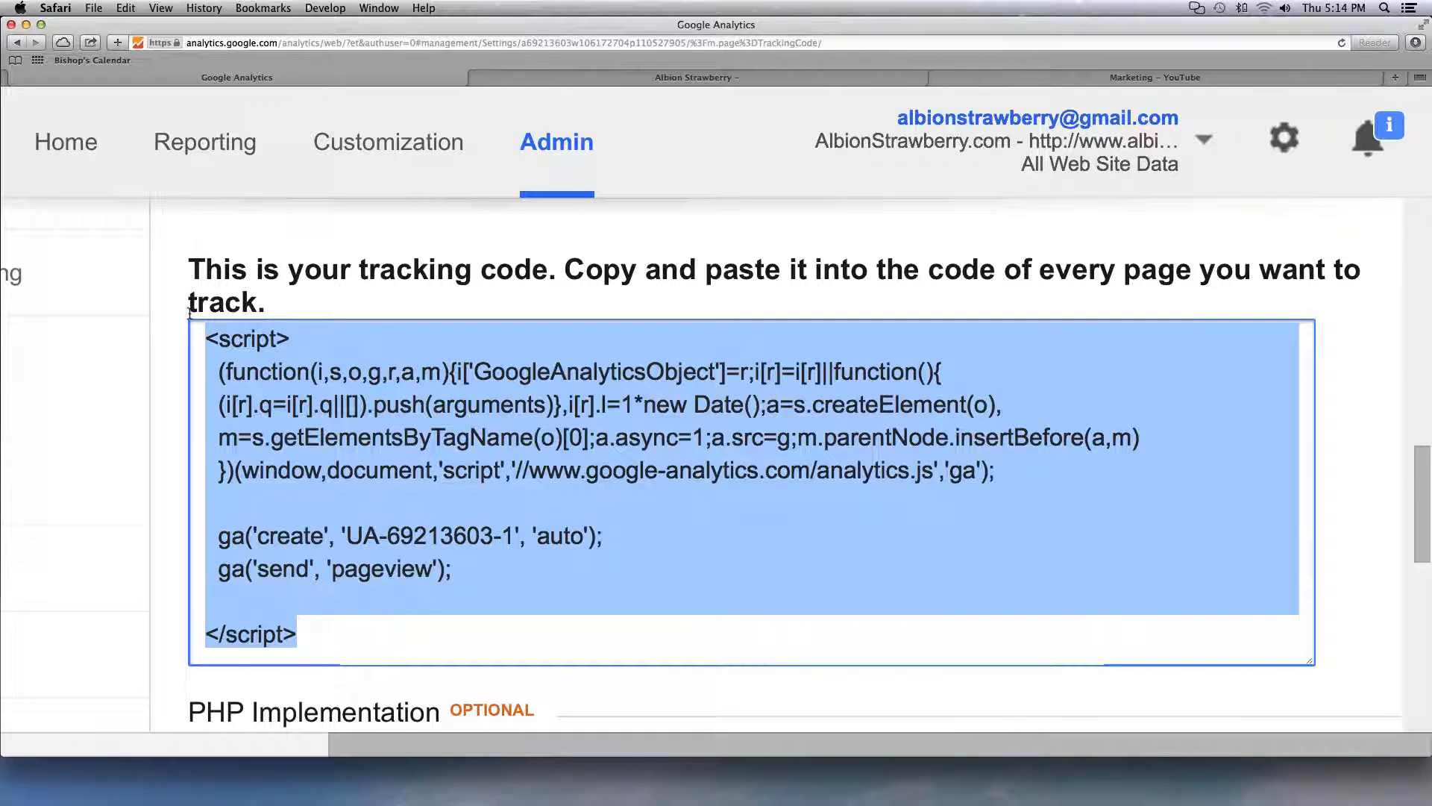
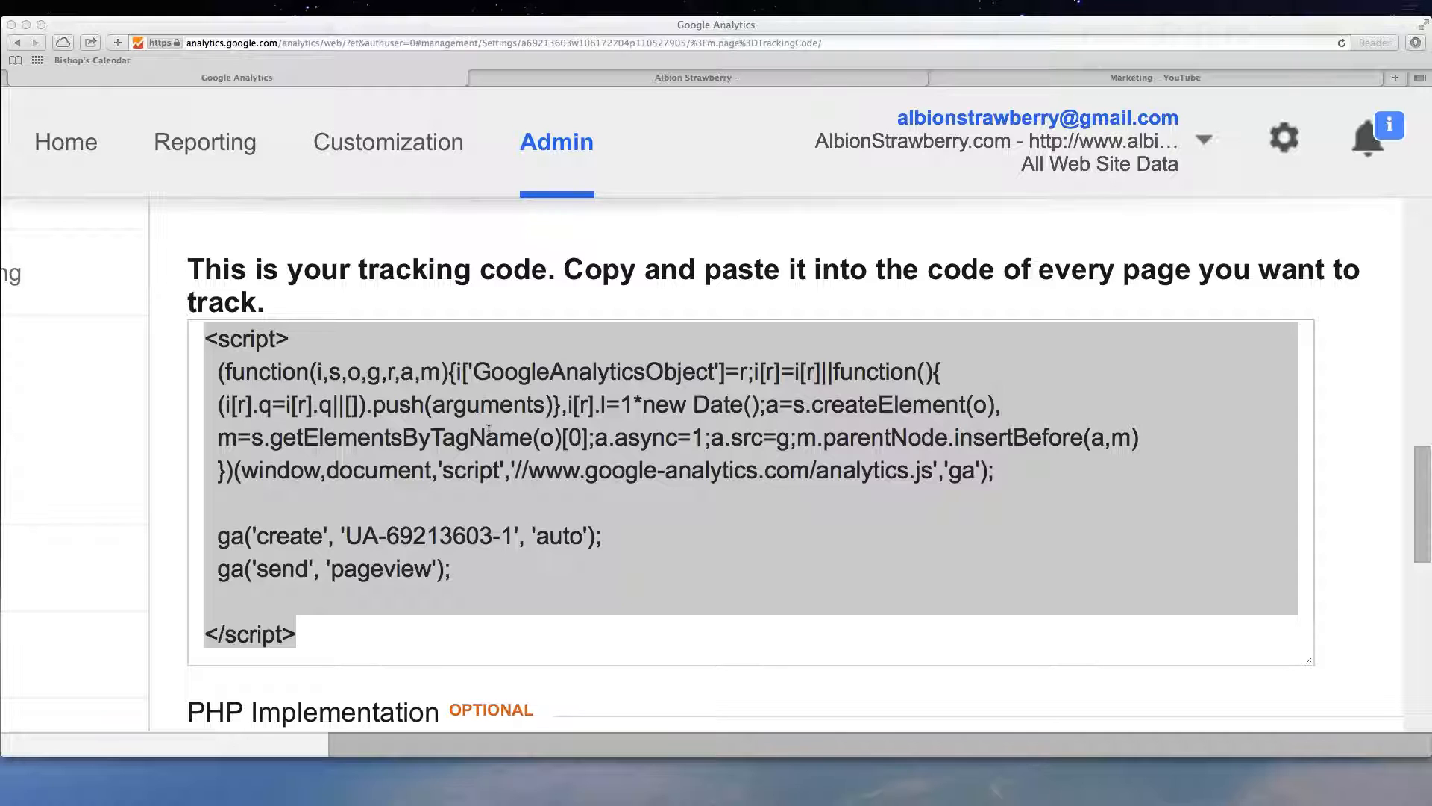
Select the whole UA-69213603-1 tracking code snippet, then bring up the Albion Strawberry site
left_click_drag(314, 635, 140, 304)
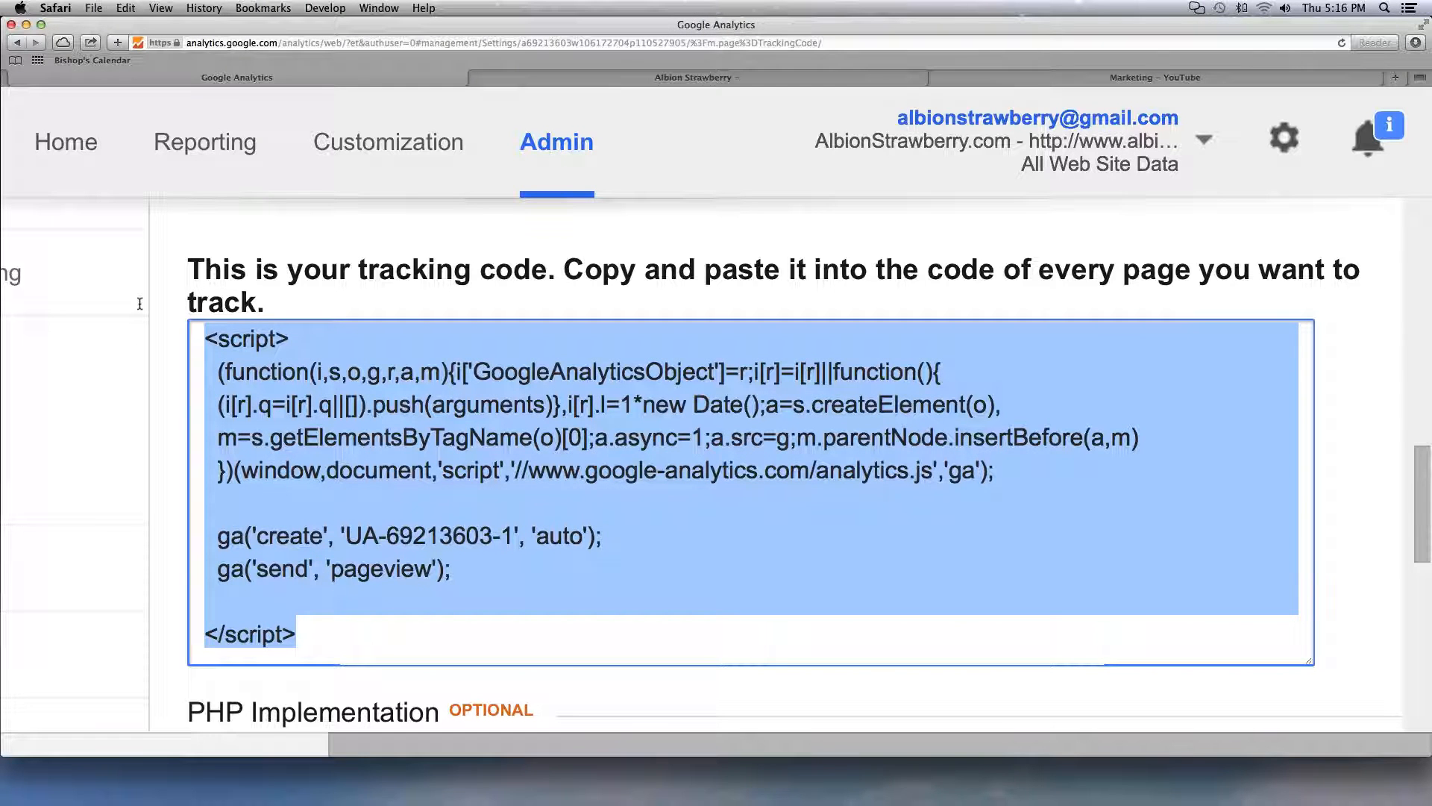
left_click(634, 79)
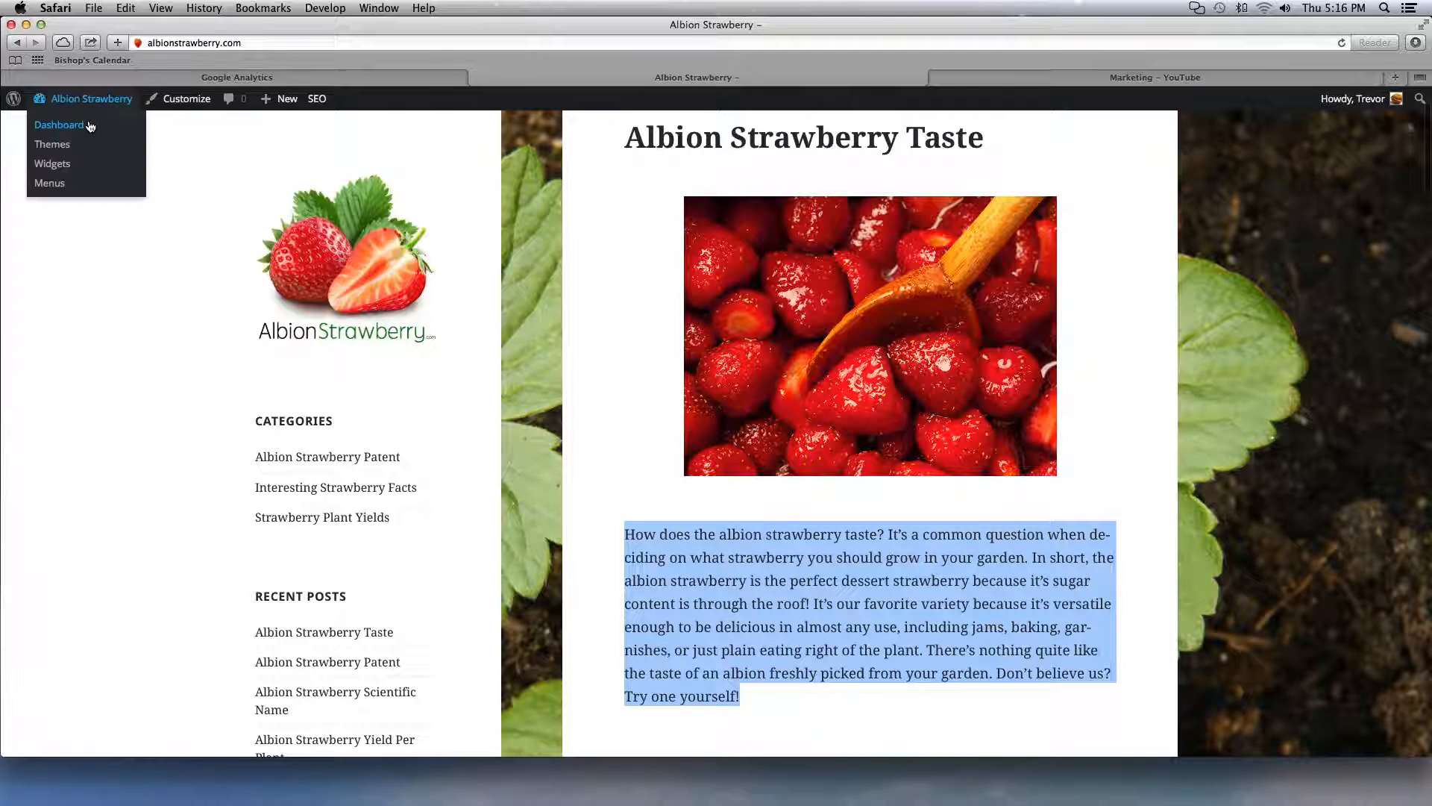
Open the admin dashboard at enlarged zoom and browse the Themes page
left_click(90, 126)
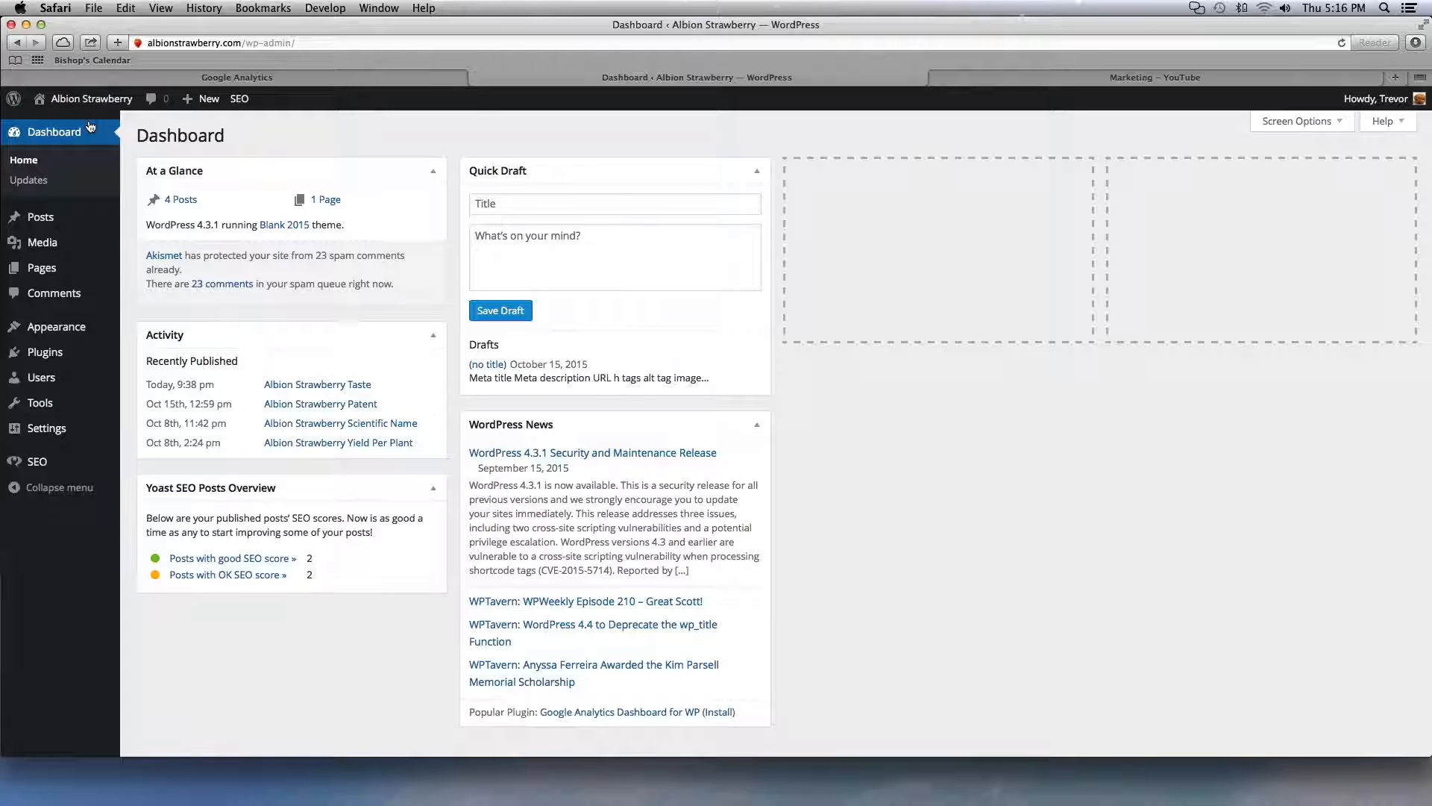
key("super+plus")
key("super+plus")
key("super+plus")
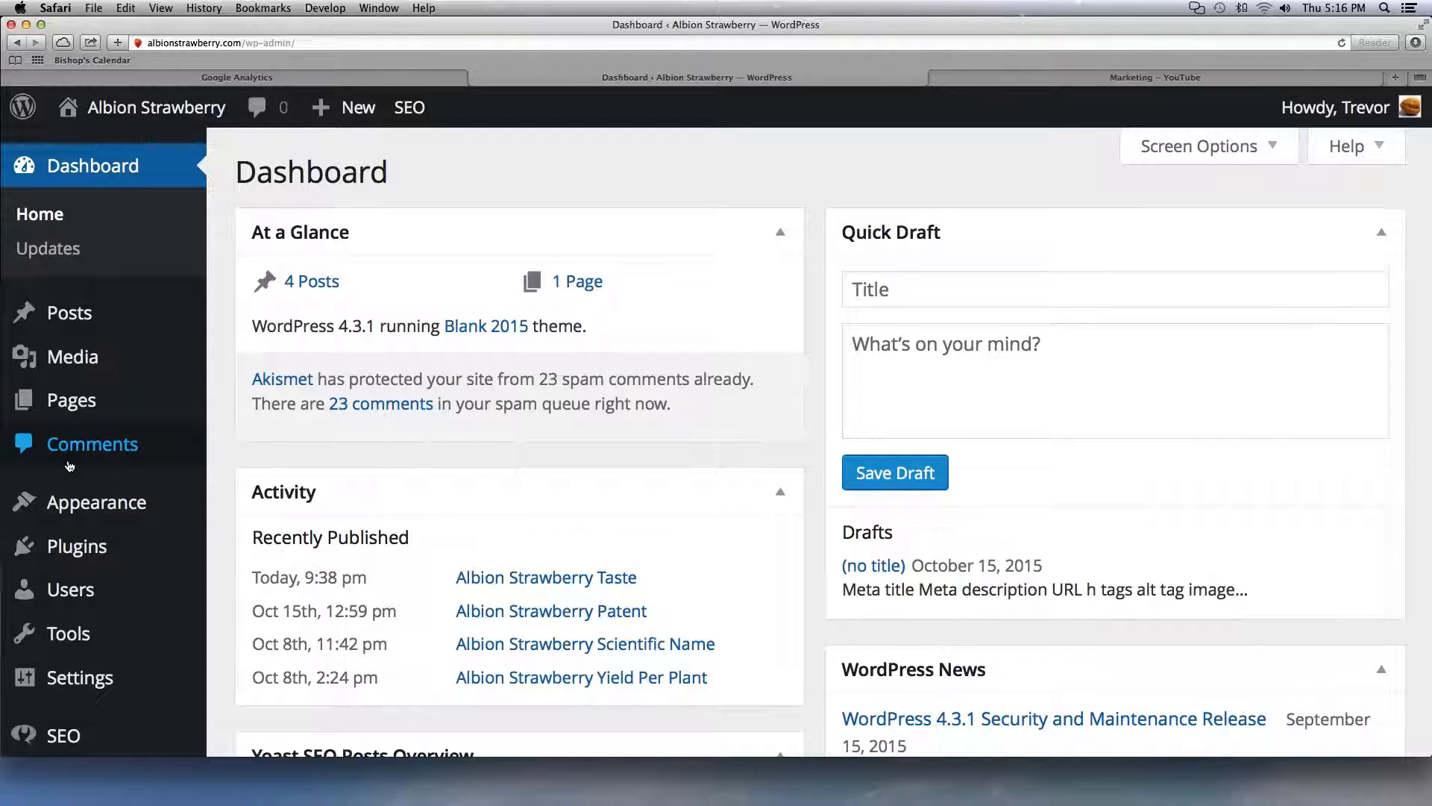
scroll(69, 467, "down", 2)
scroll(69, 466, "down", 3)
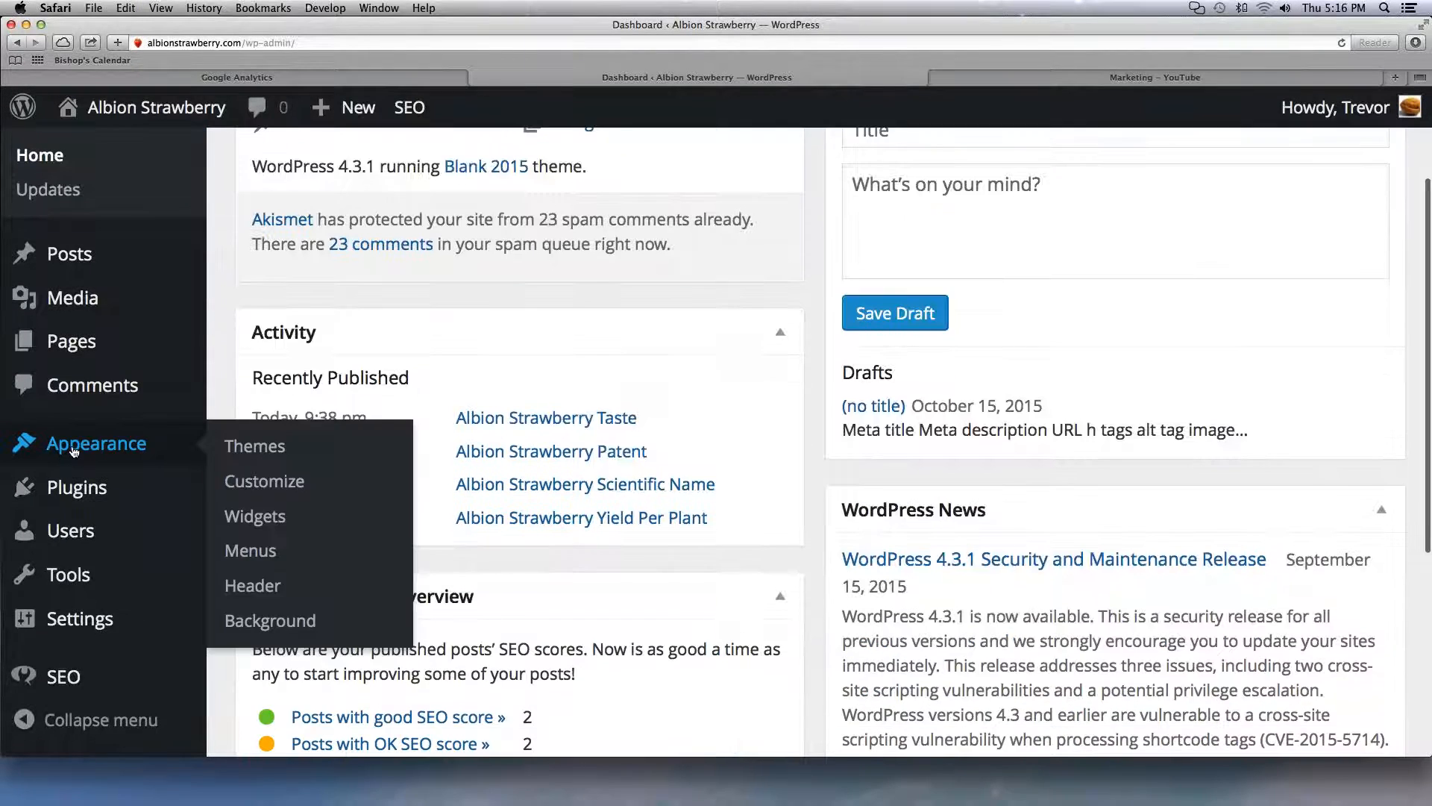
left_click(87, 446)
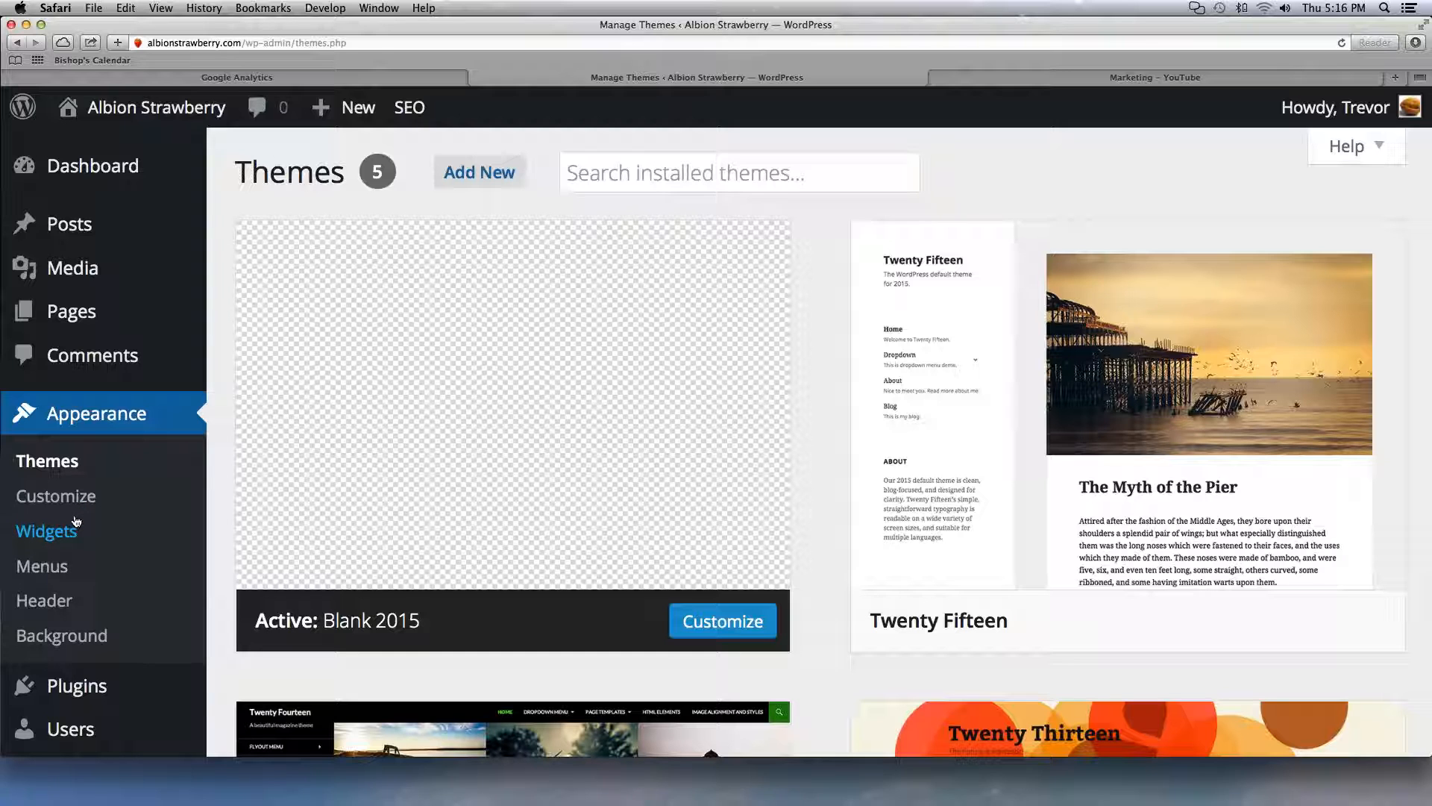
scroll(75, 520, "down", 5)
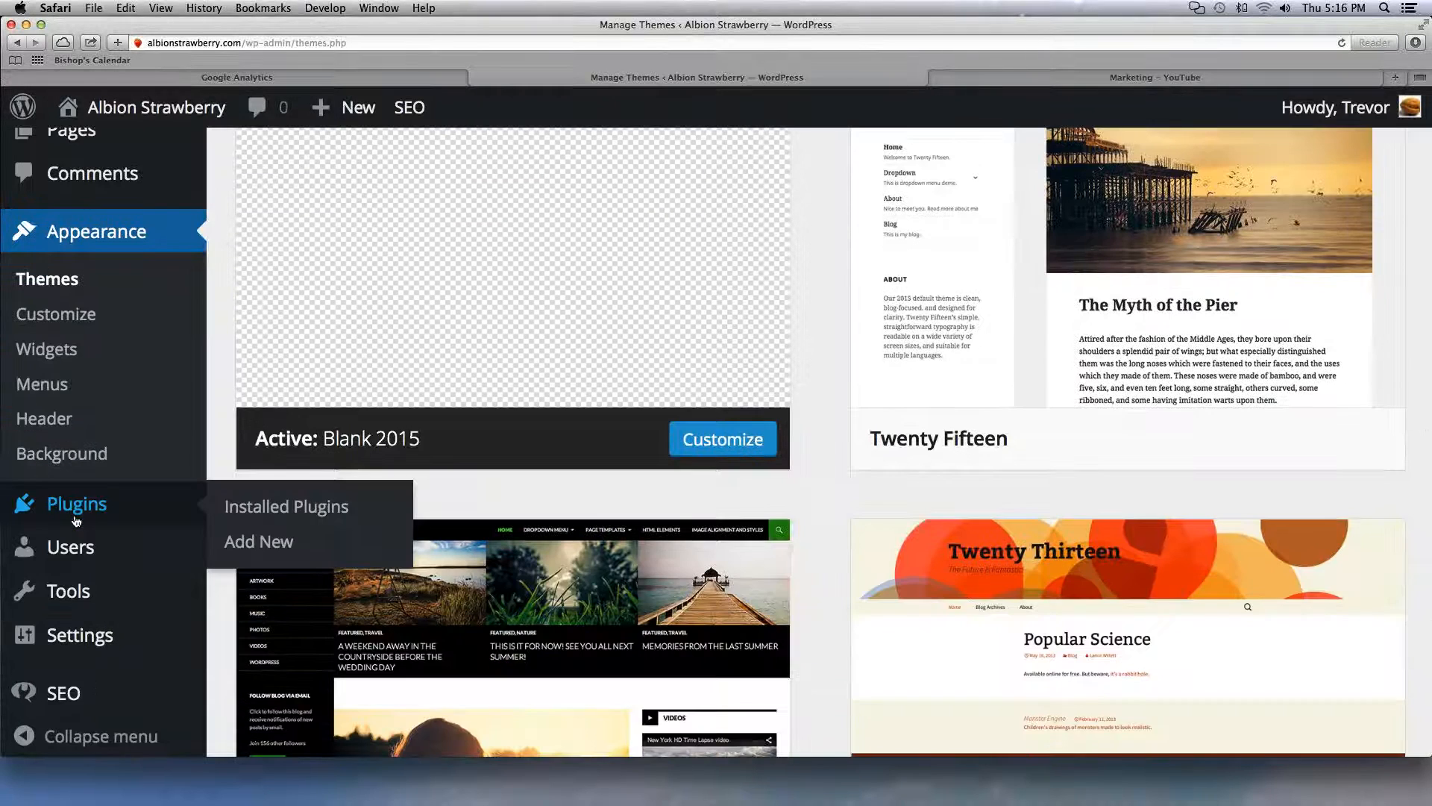
scroll(75, 520, "up", 1)
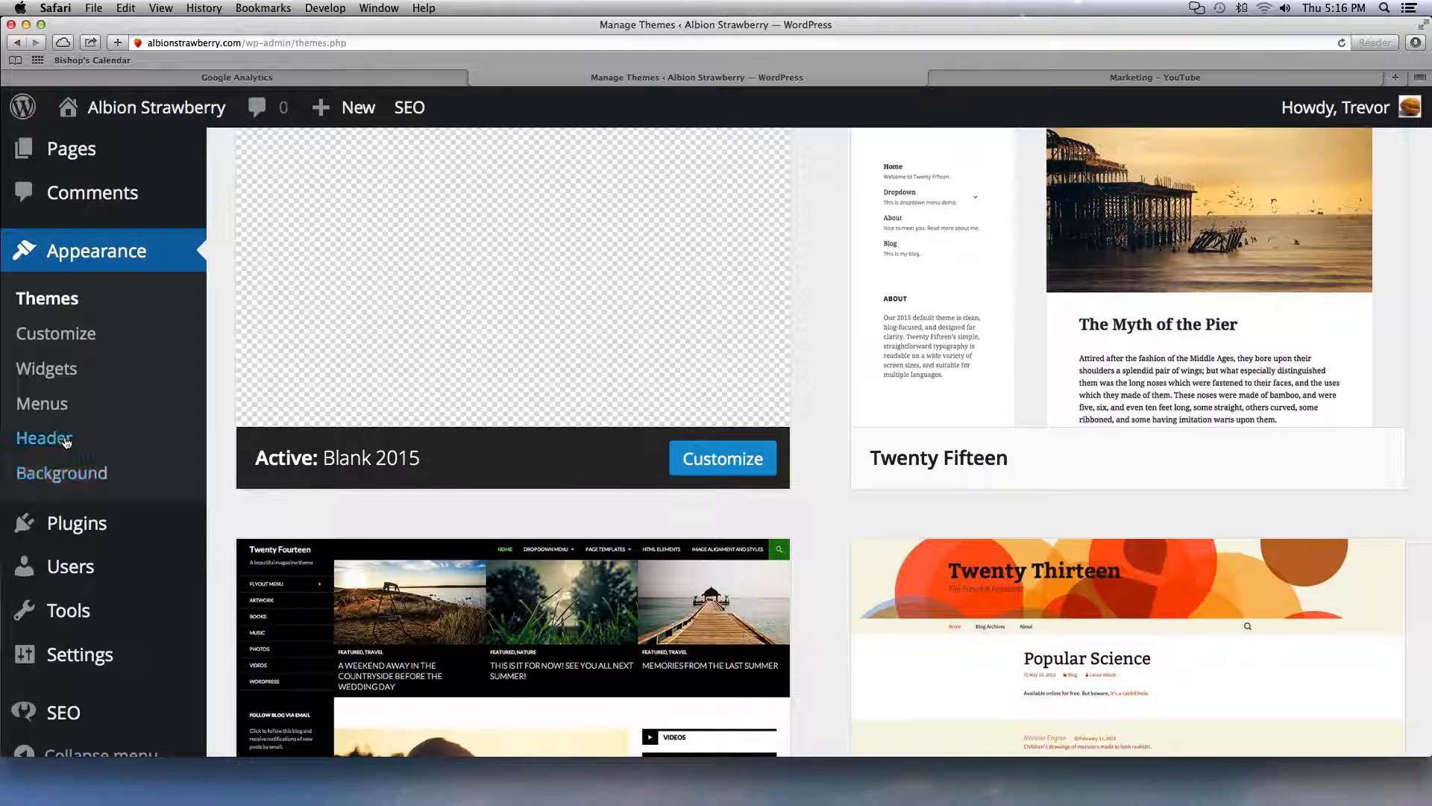
scroll(70, 419, "up", 2)
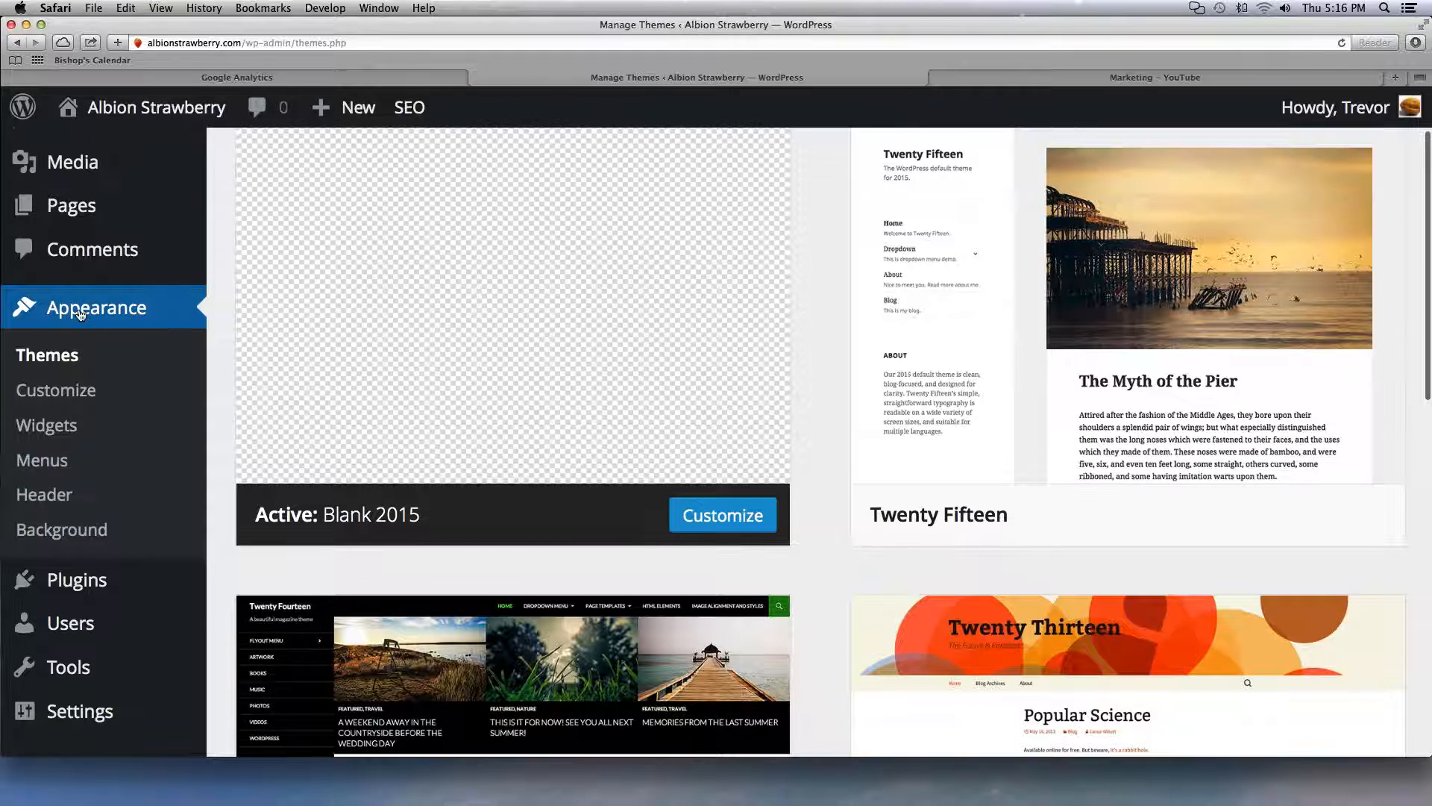
scroll(82, 302, "up", 4)
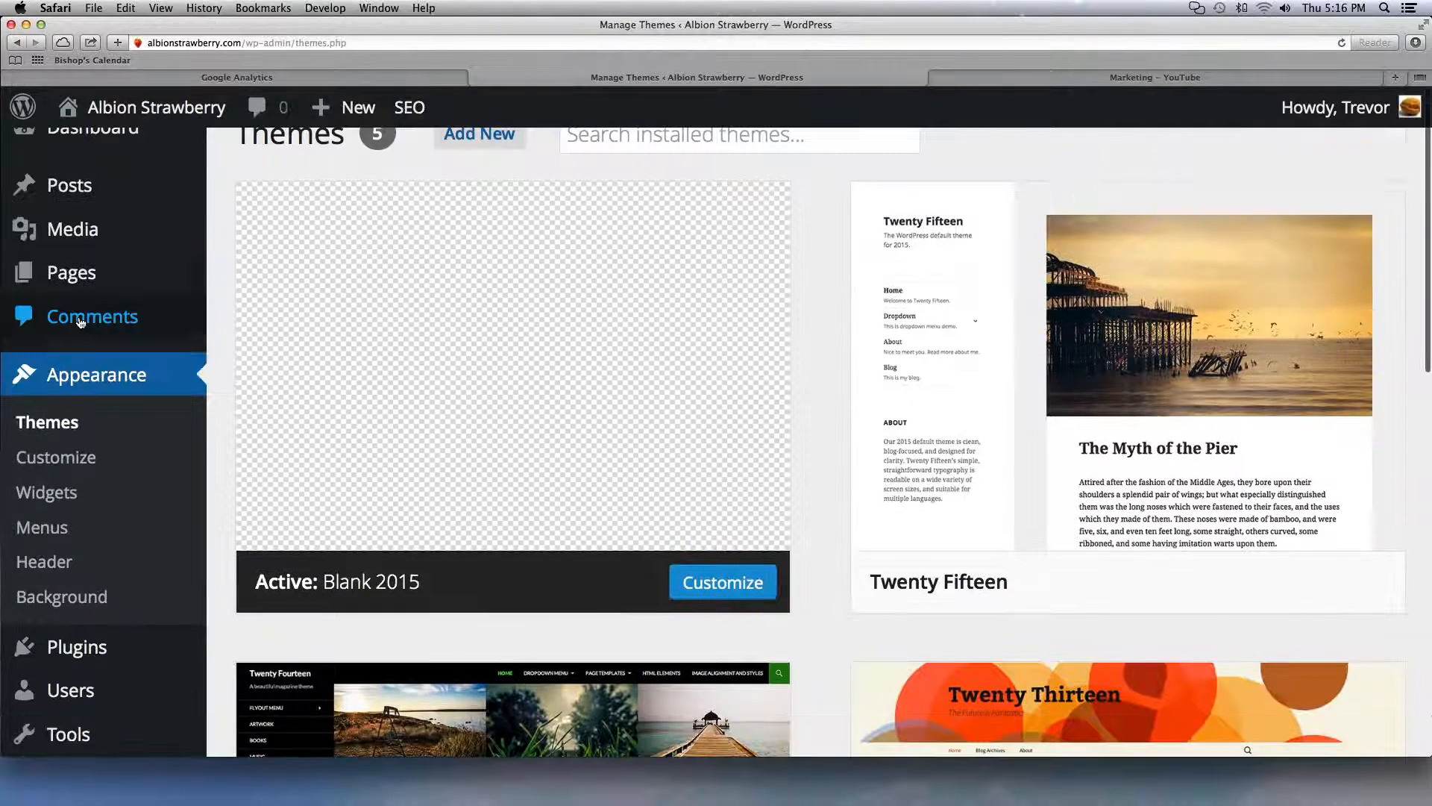
scroll(56, 440, "down", 2)
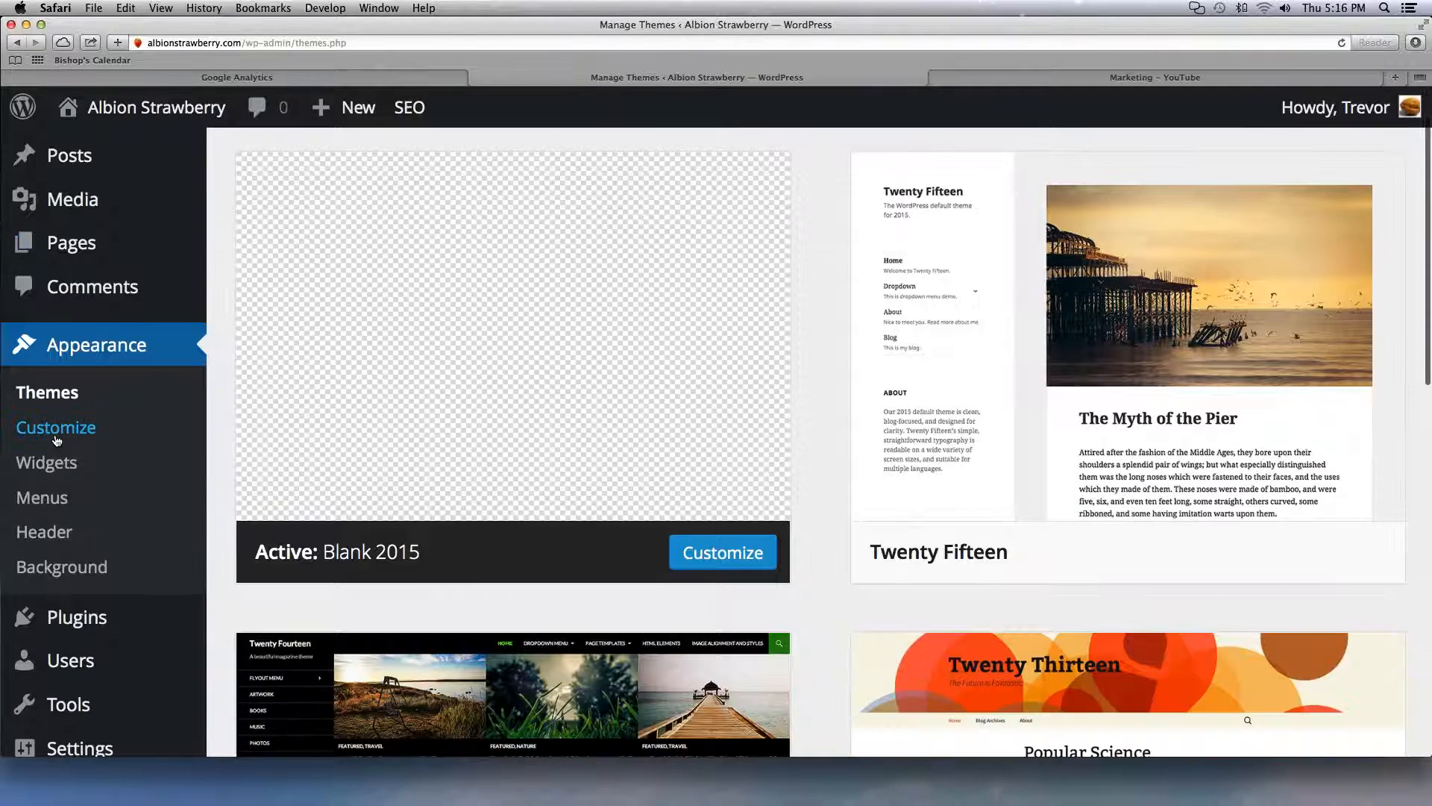
scroll(56, 444, "down", 2)
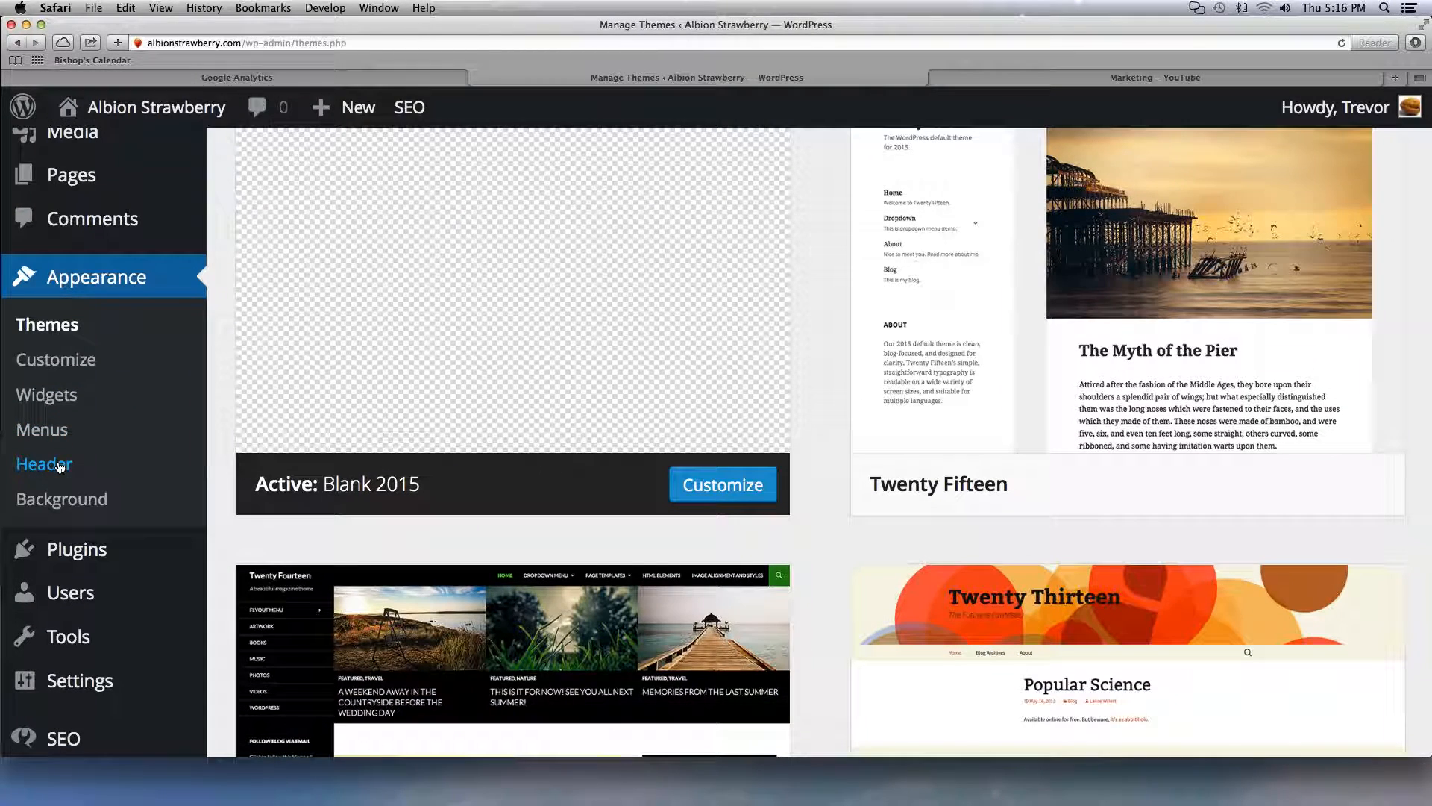
Visit the Header Image customizer at normal zoom, close it, and return to the Dashboard
left_click(60, 465)
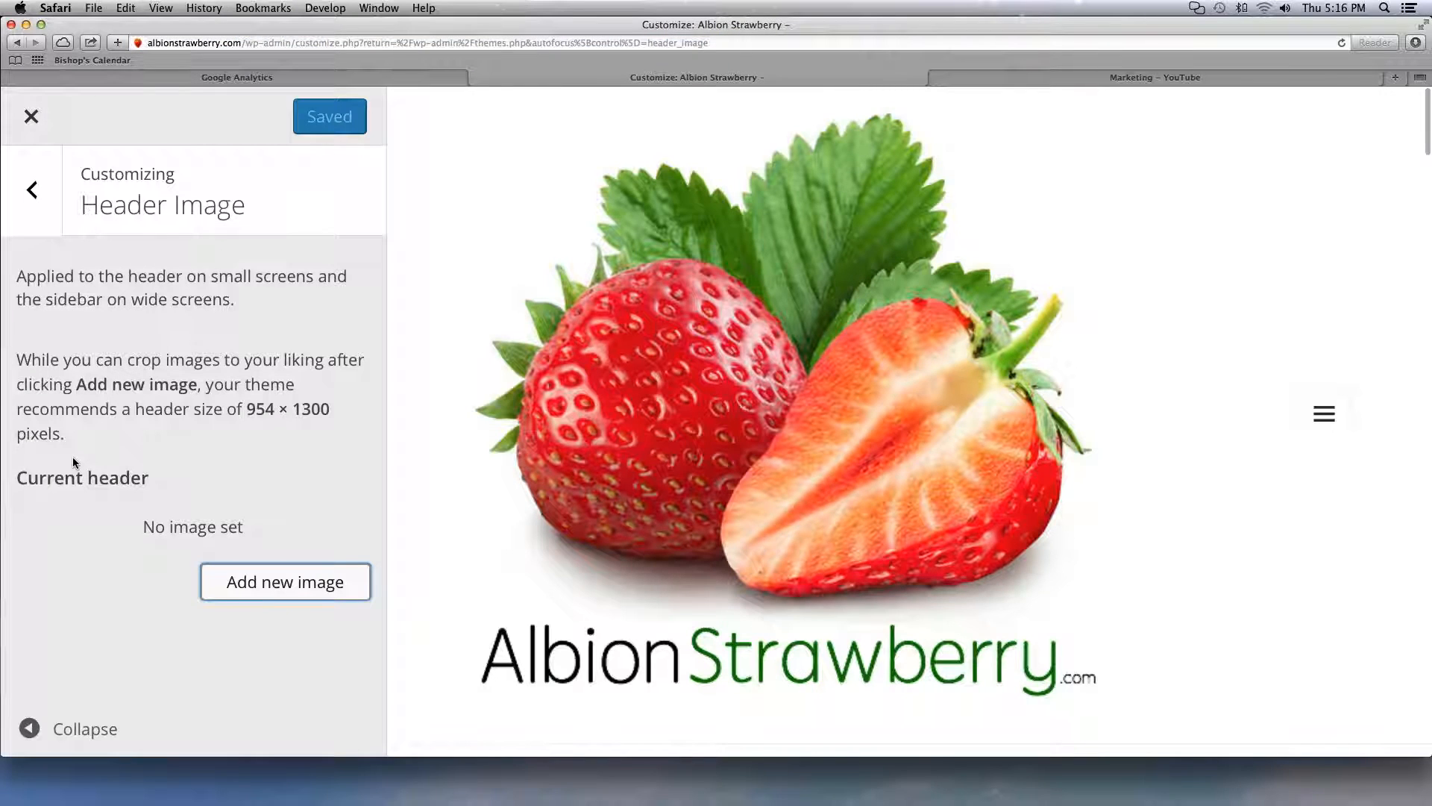
key("super+minus")
key("super+minus")
key("super+minus")
key("super+minus")
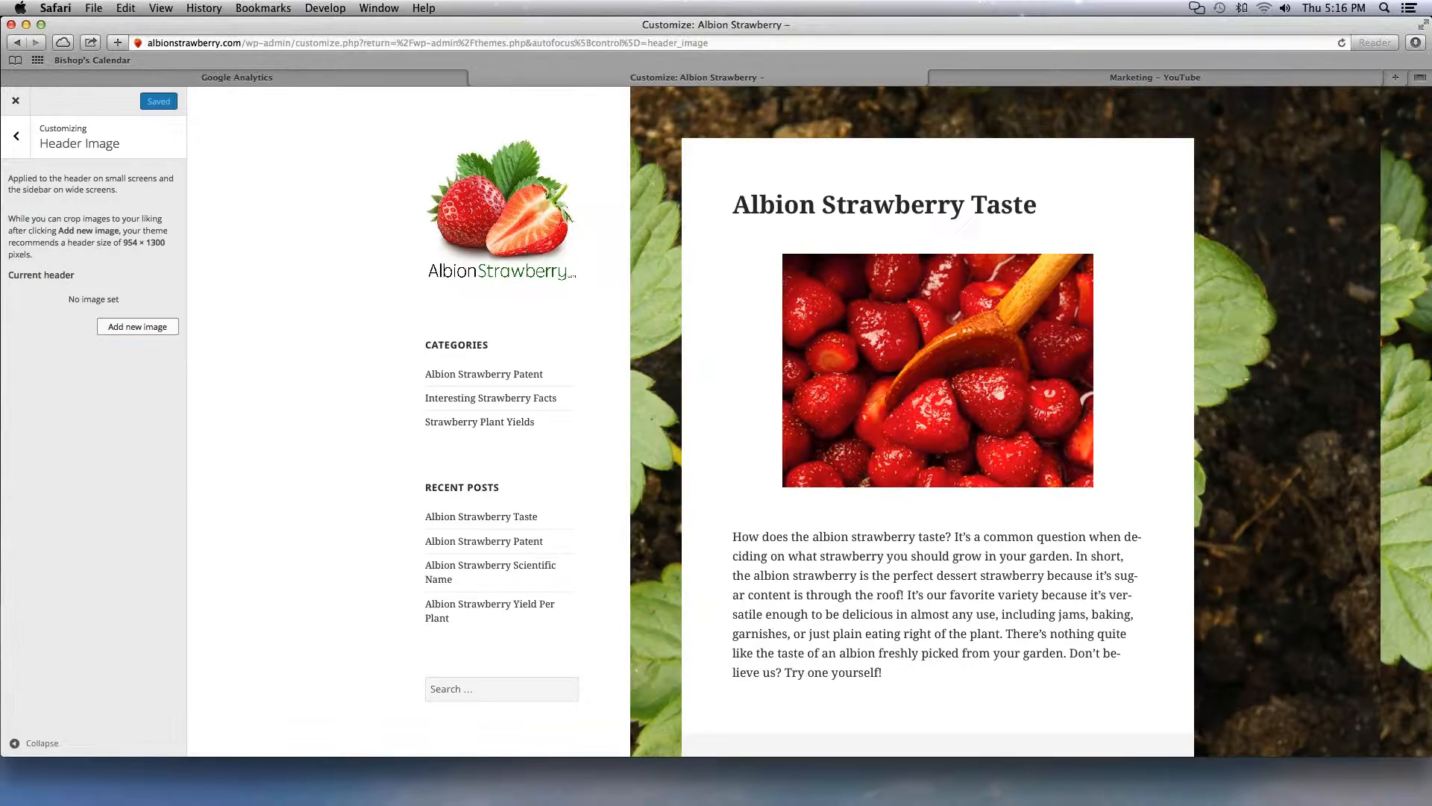
left_click(17, 100)
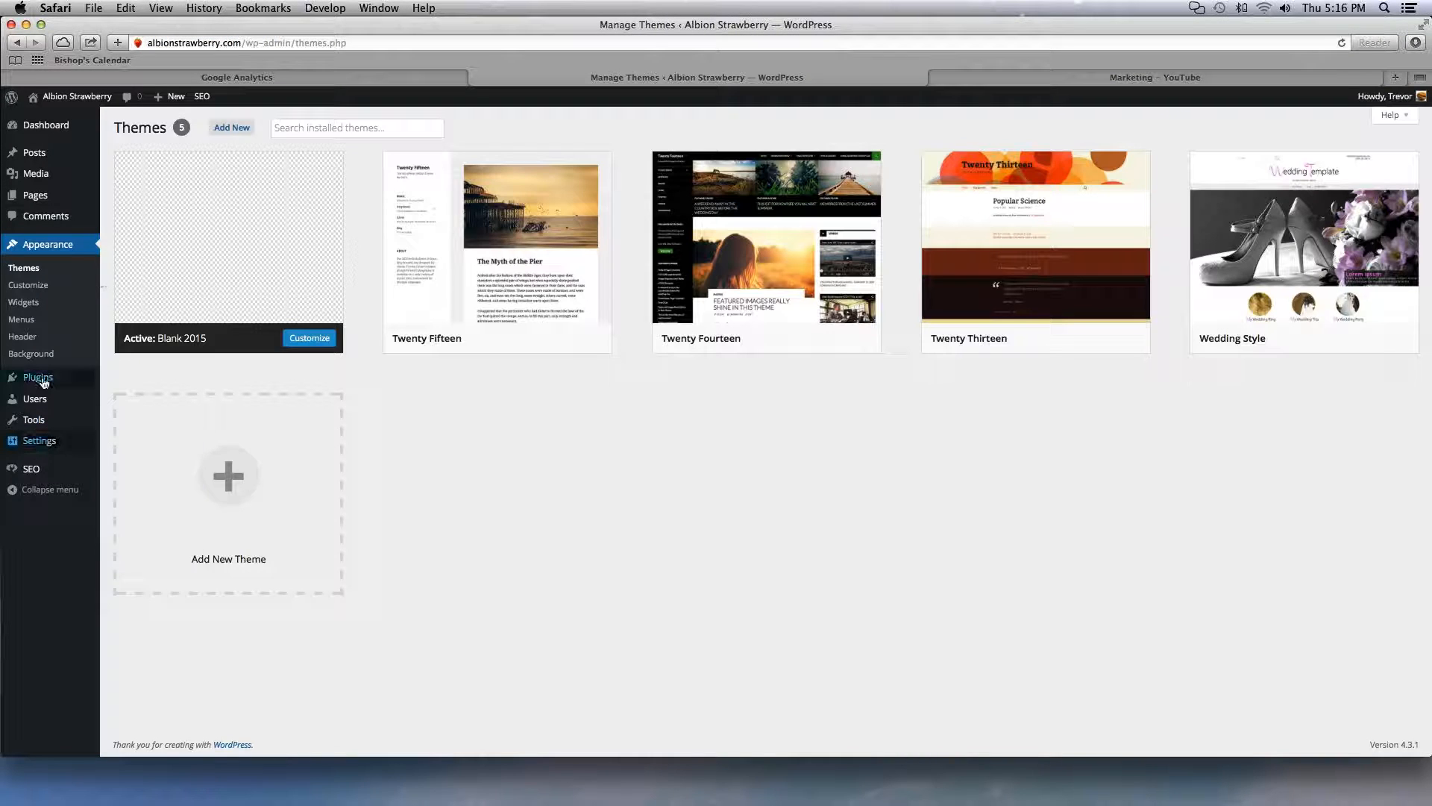
mouse_move(43, 379)
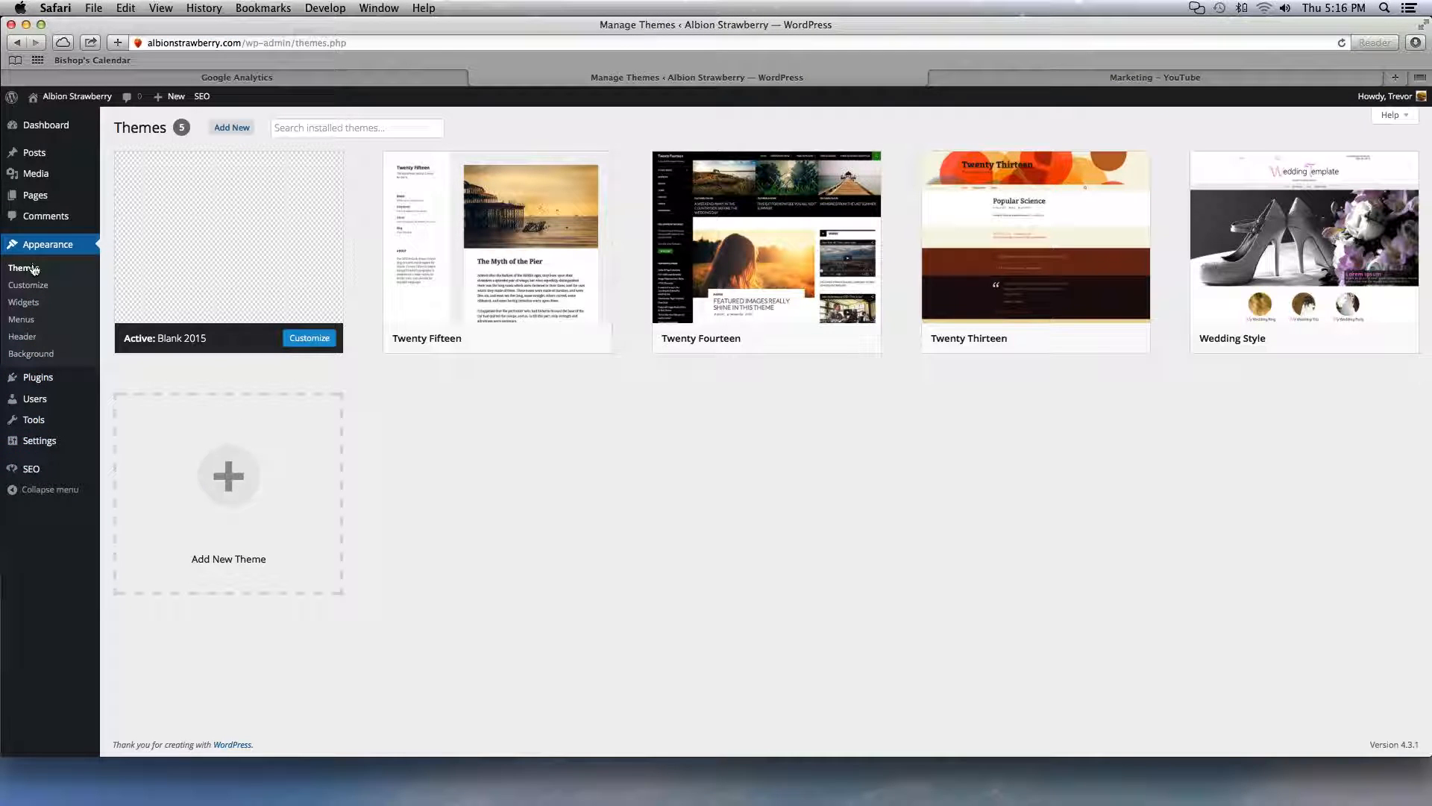
left_click(39, 127)
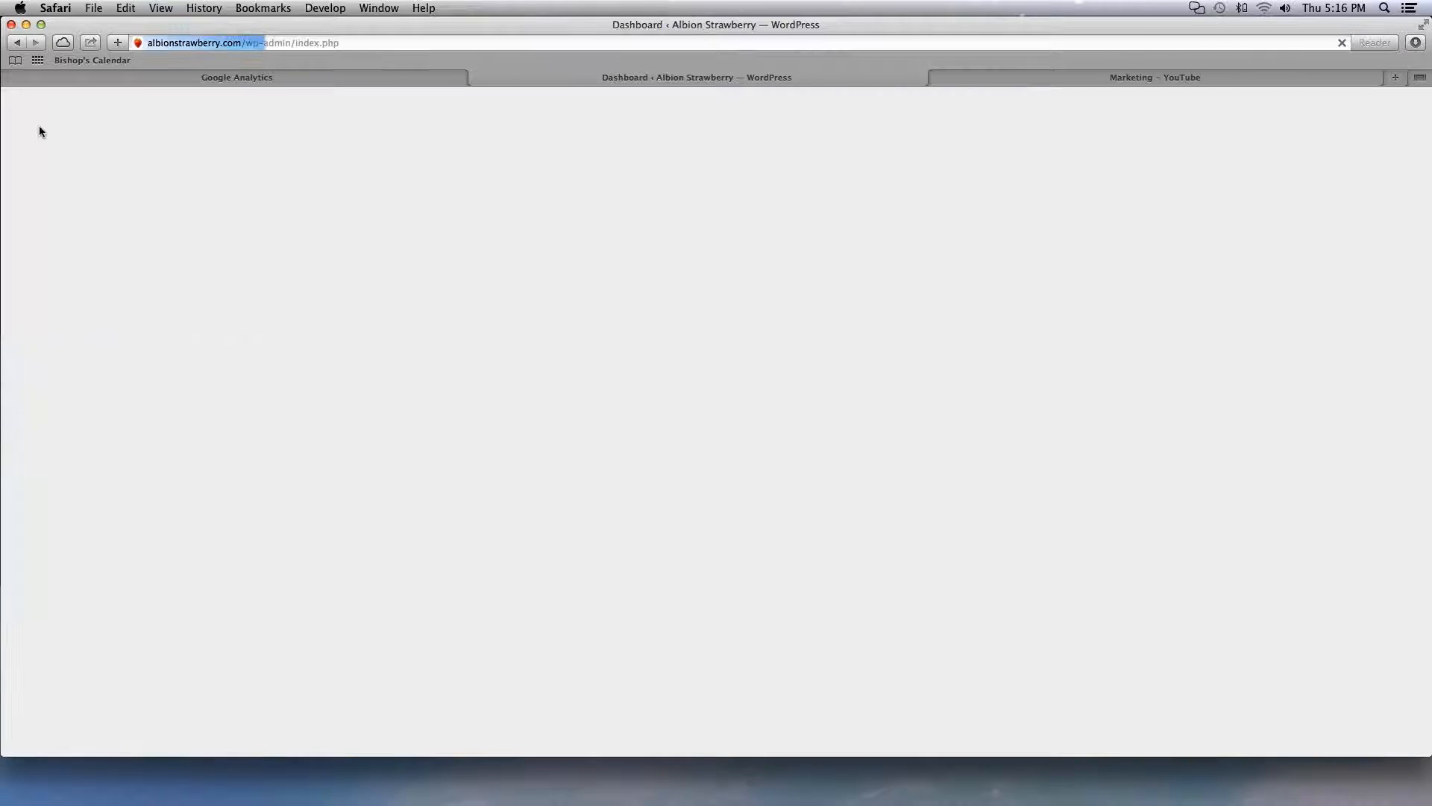
Revisit the Appearance > Themes management page
mouse_move(24, 375)
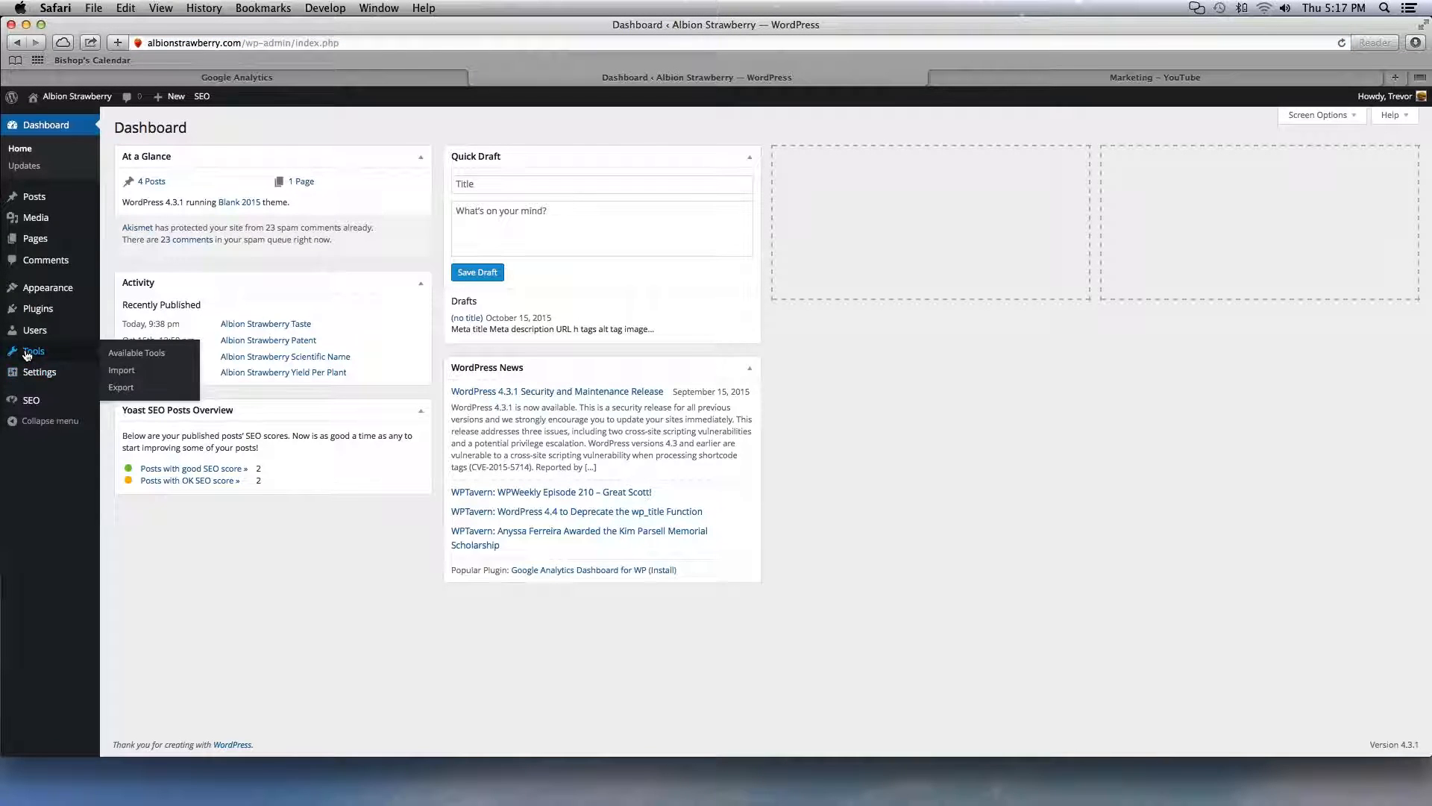
mouse_move(54, 291)
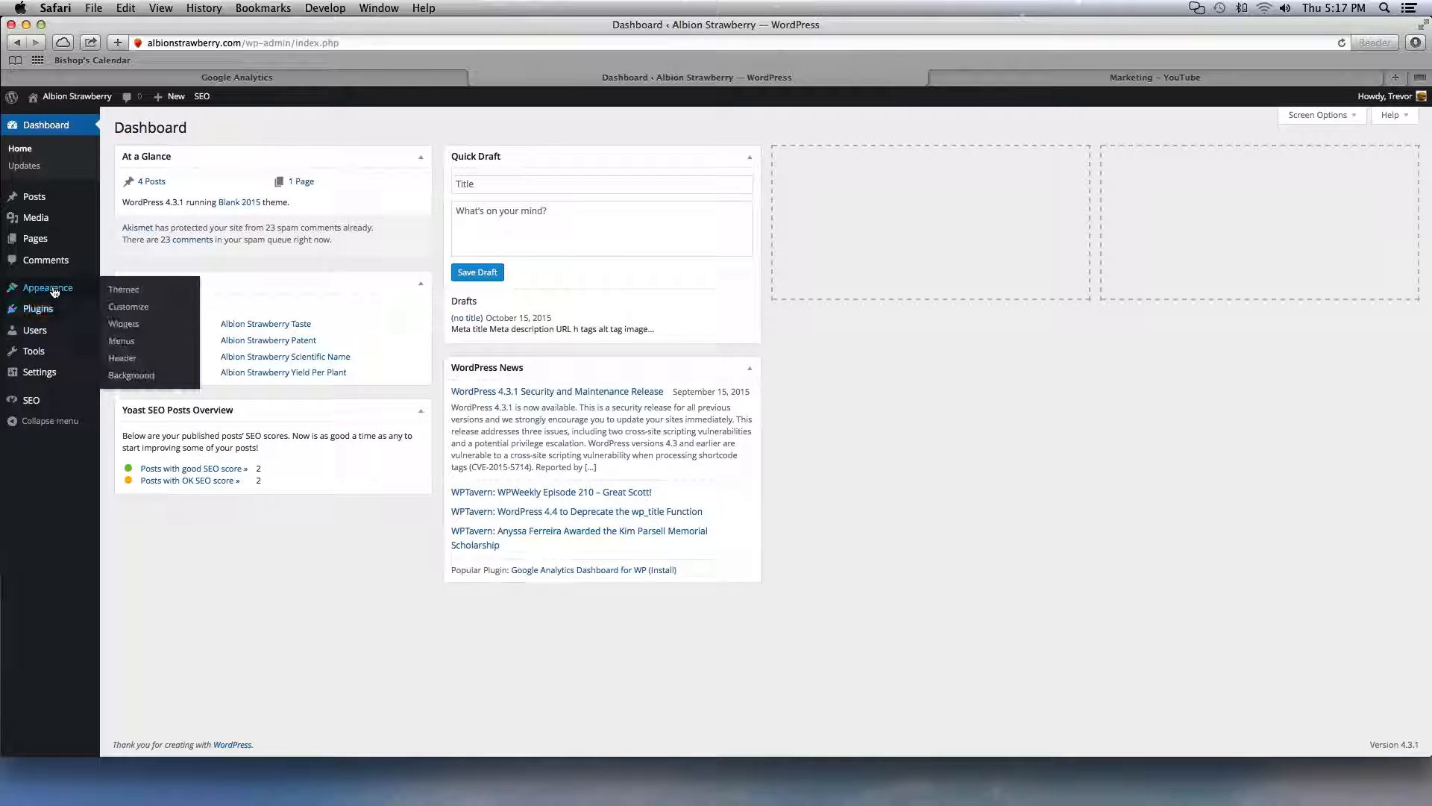
left_click(116, 292)
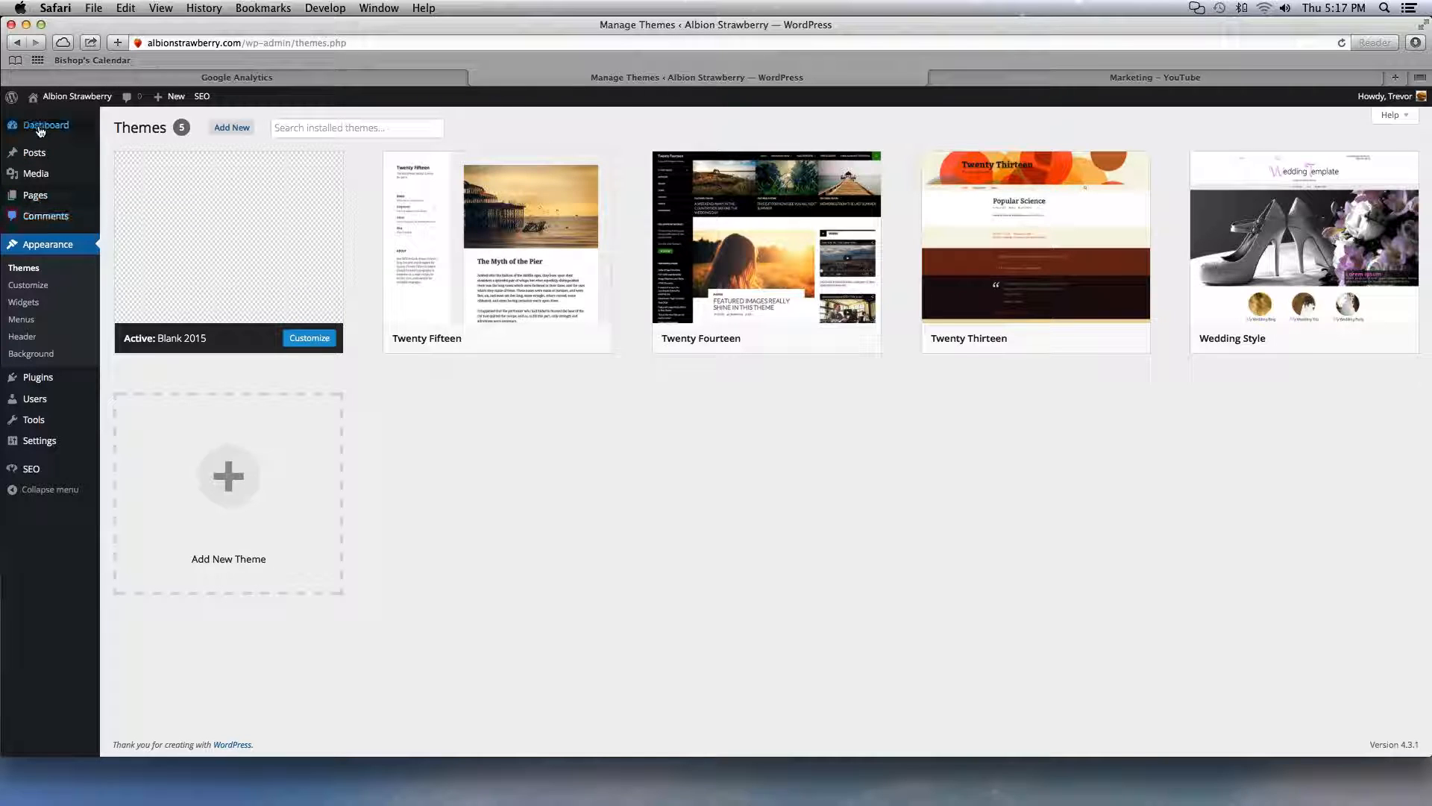
Open Installed Plugins, listing Akismet and Yoast SEO, and go to Add Plugins
mouse_move(59, 110)
left_click(39, 378)
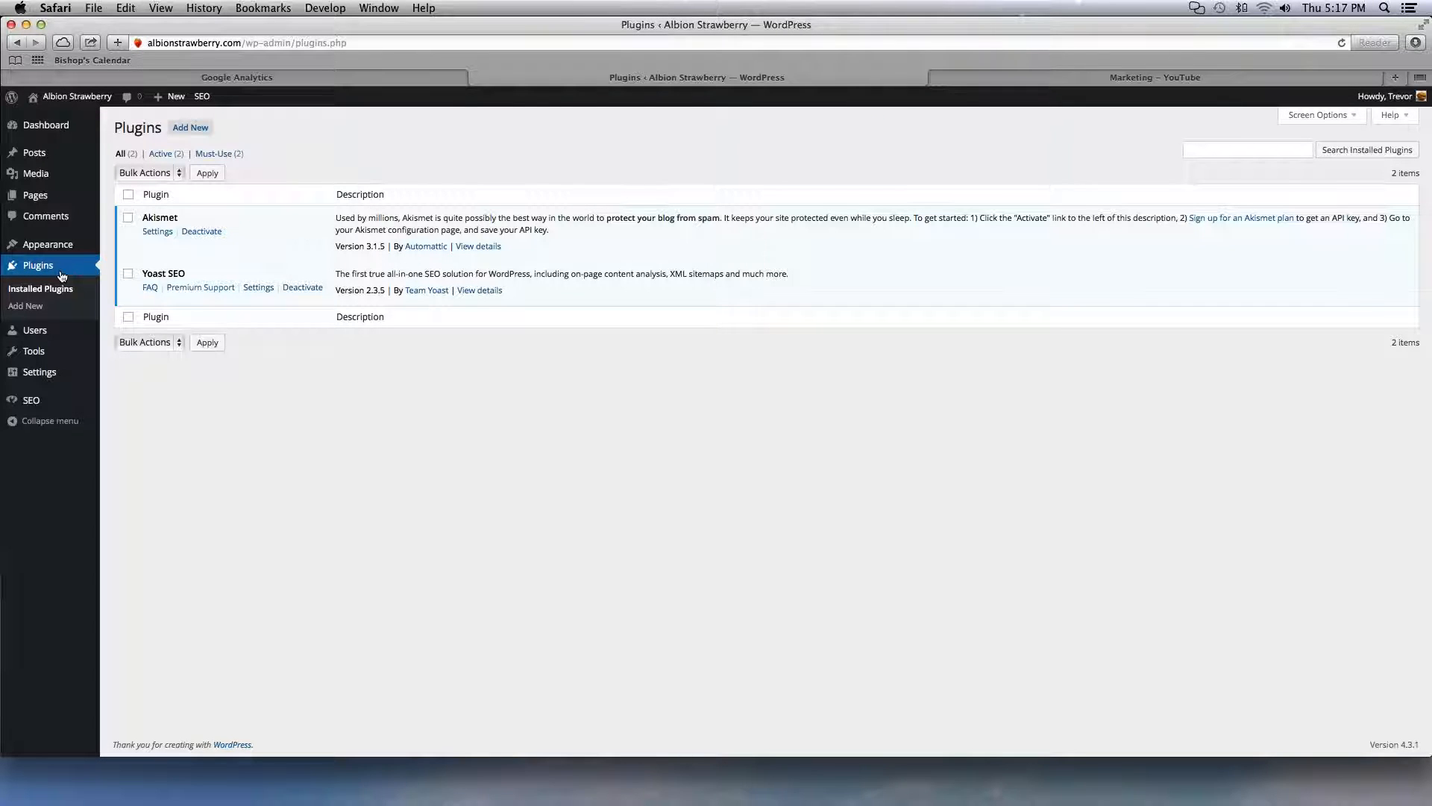
key("super+plus")
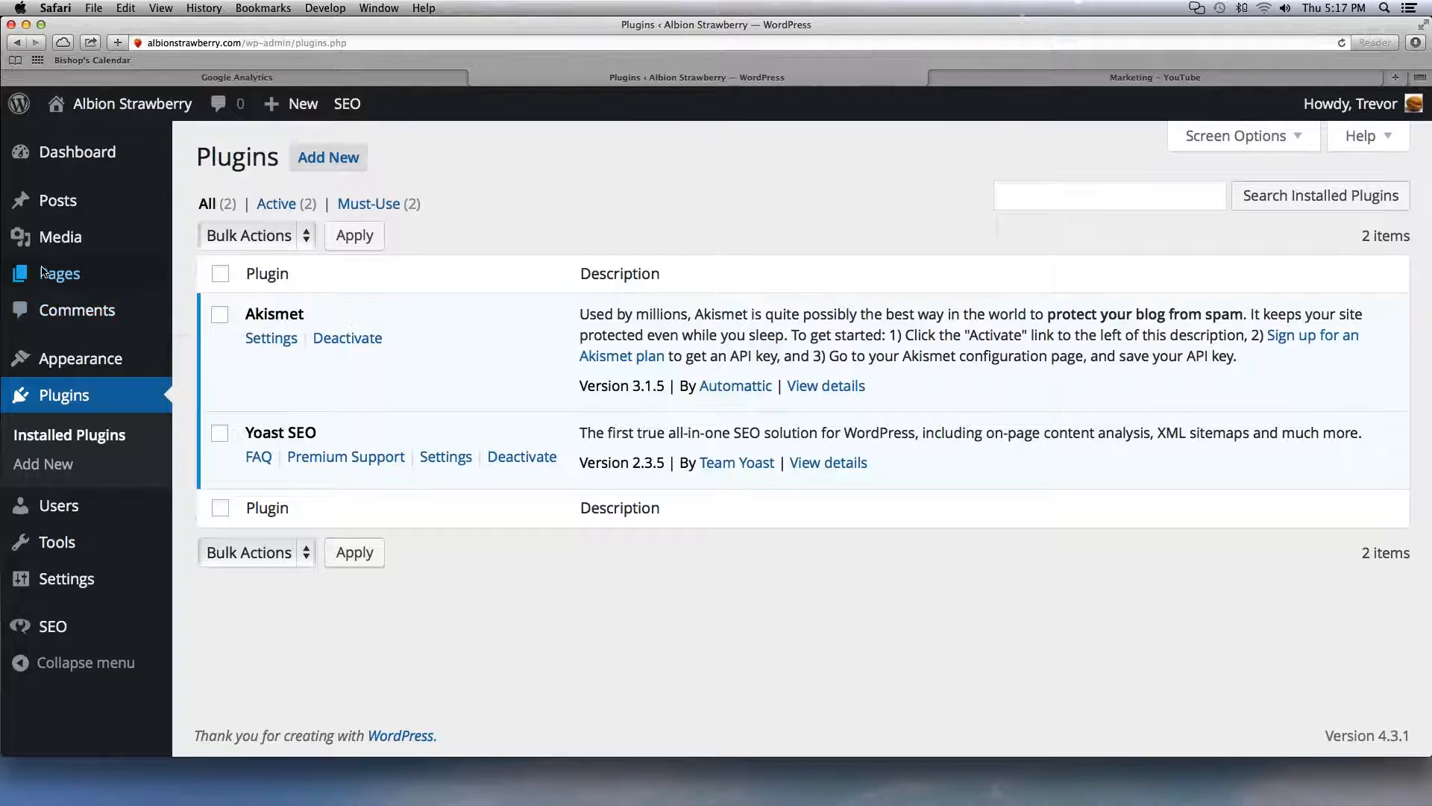
left_click(312, 164)
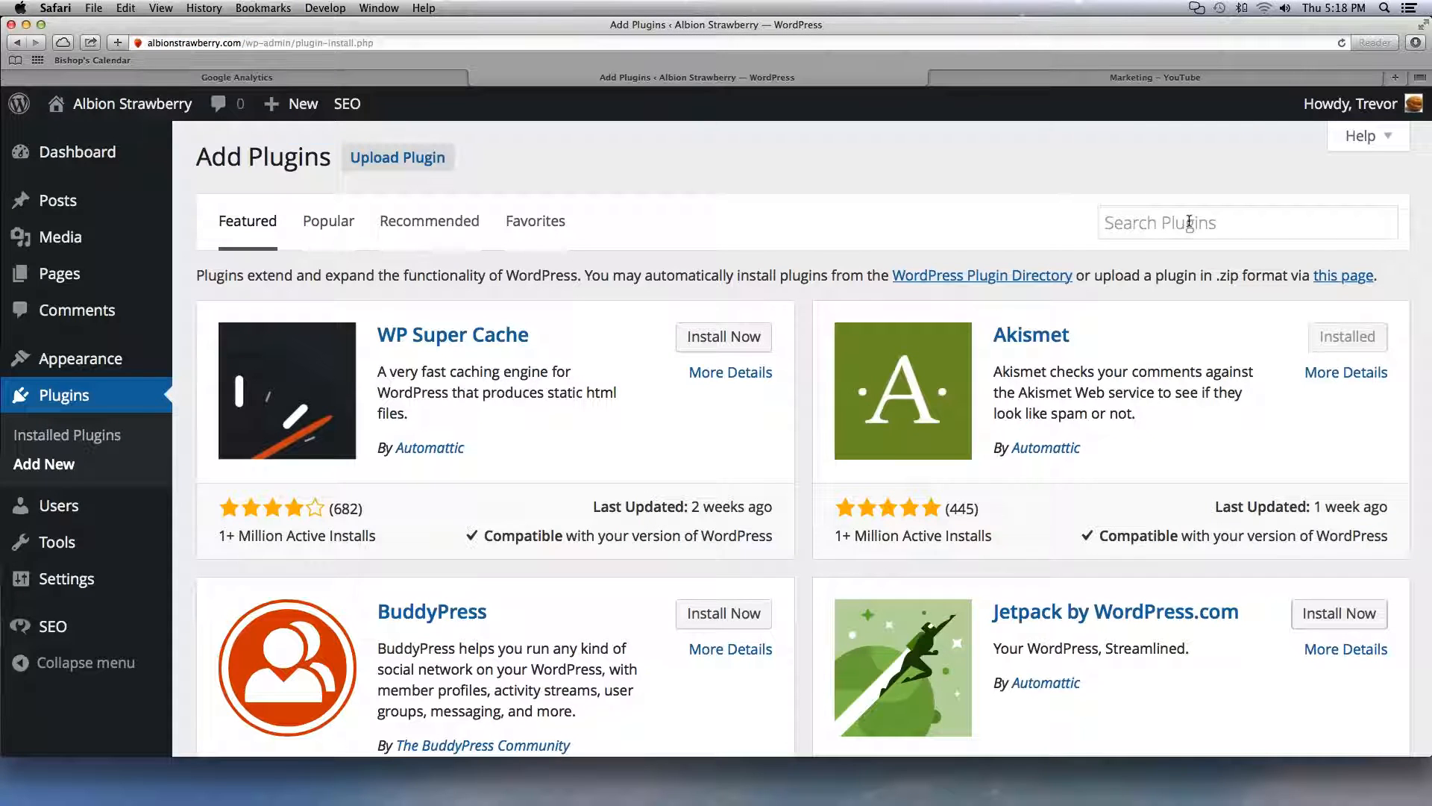
Search the plugin directory for 'google analytics'
left_click(1189, 221)
type("google analytics")
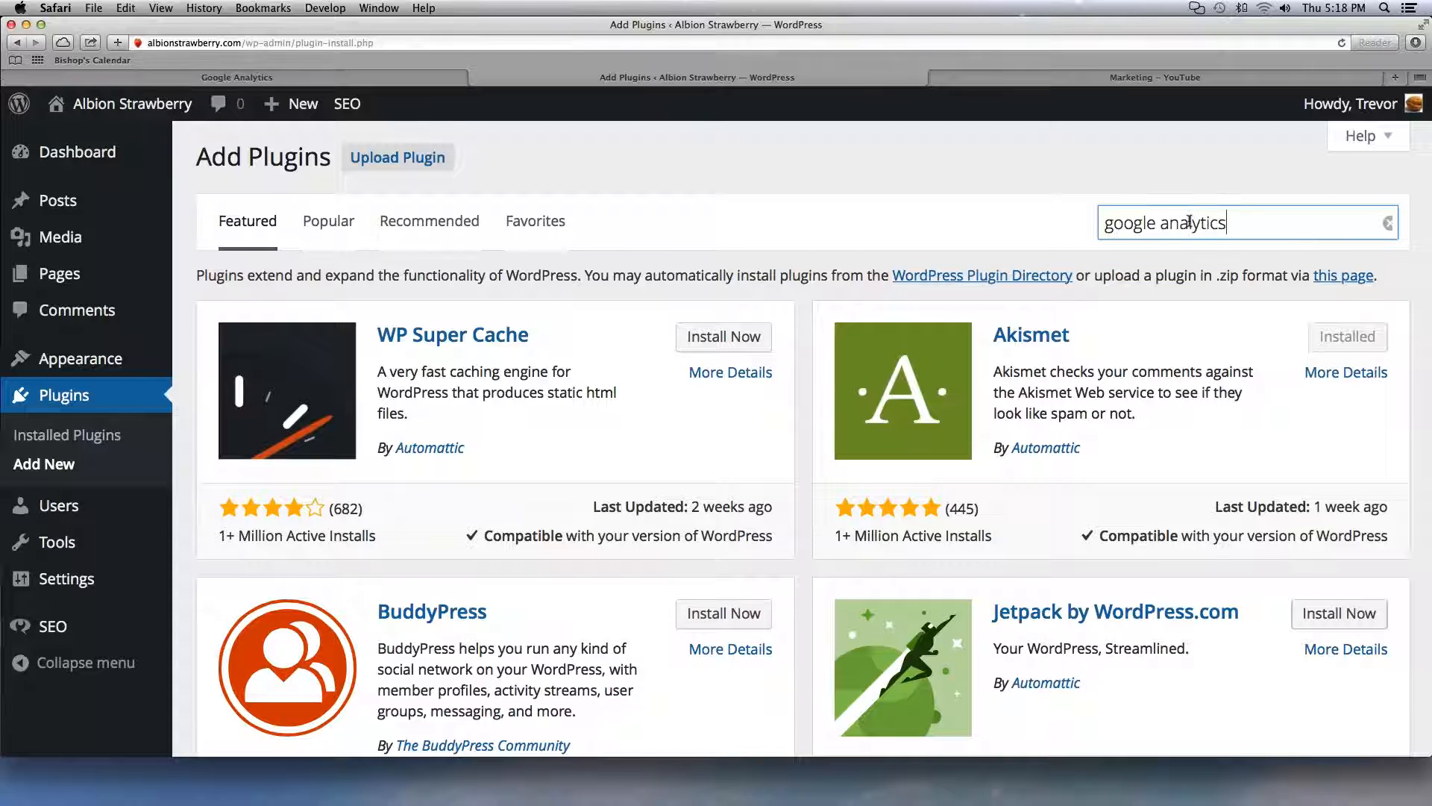
key("Return")
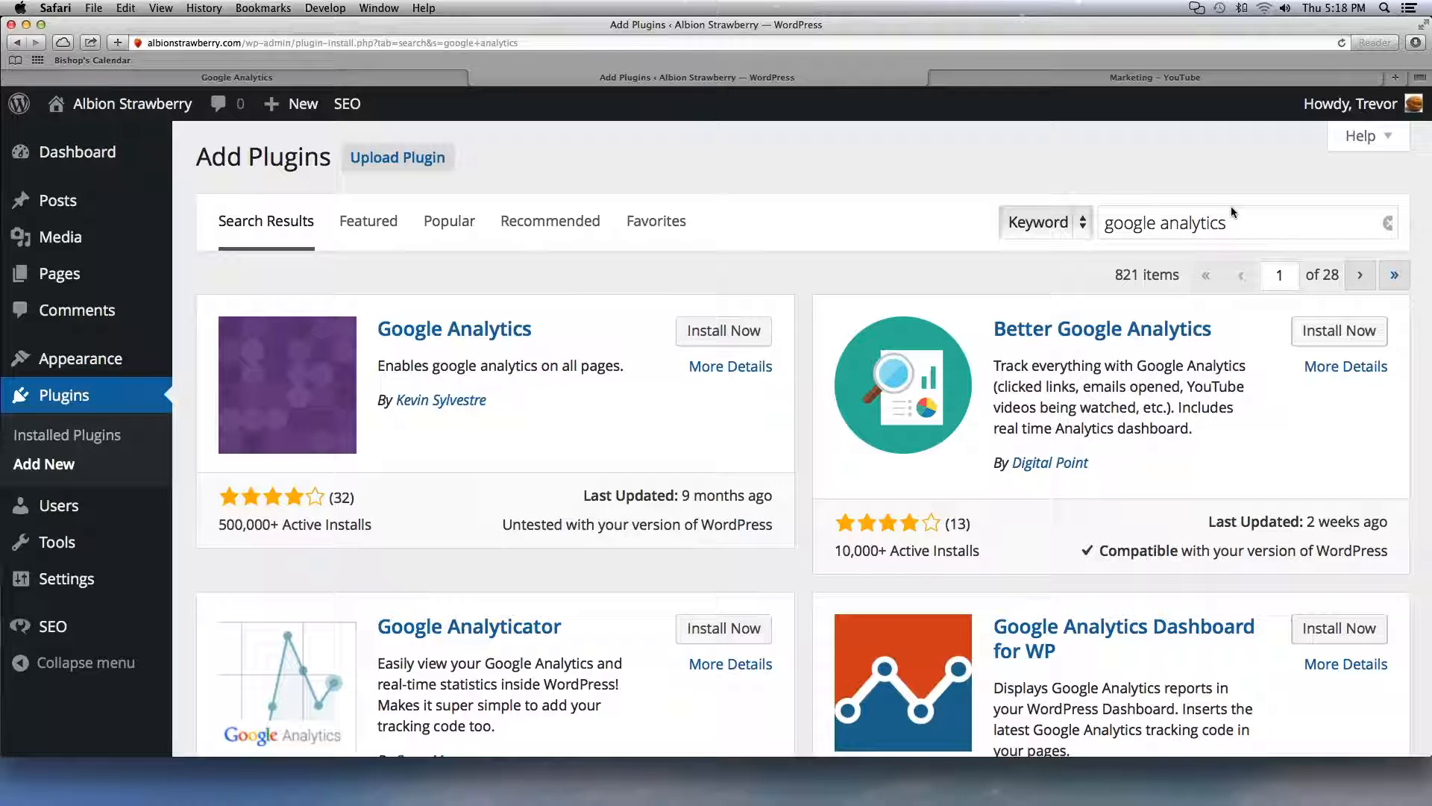
Review the results and install the Google Analytics 1.0.6 plugin by Kevin Sylvestre
scroll(1231, 205, "down", 4)
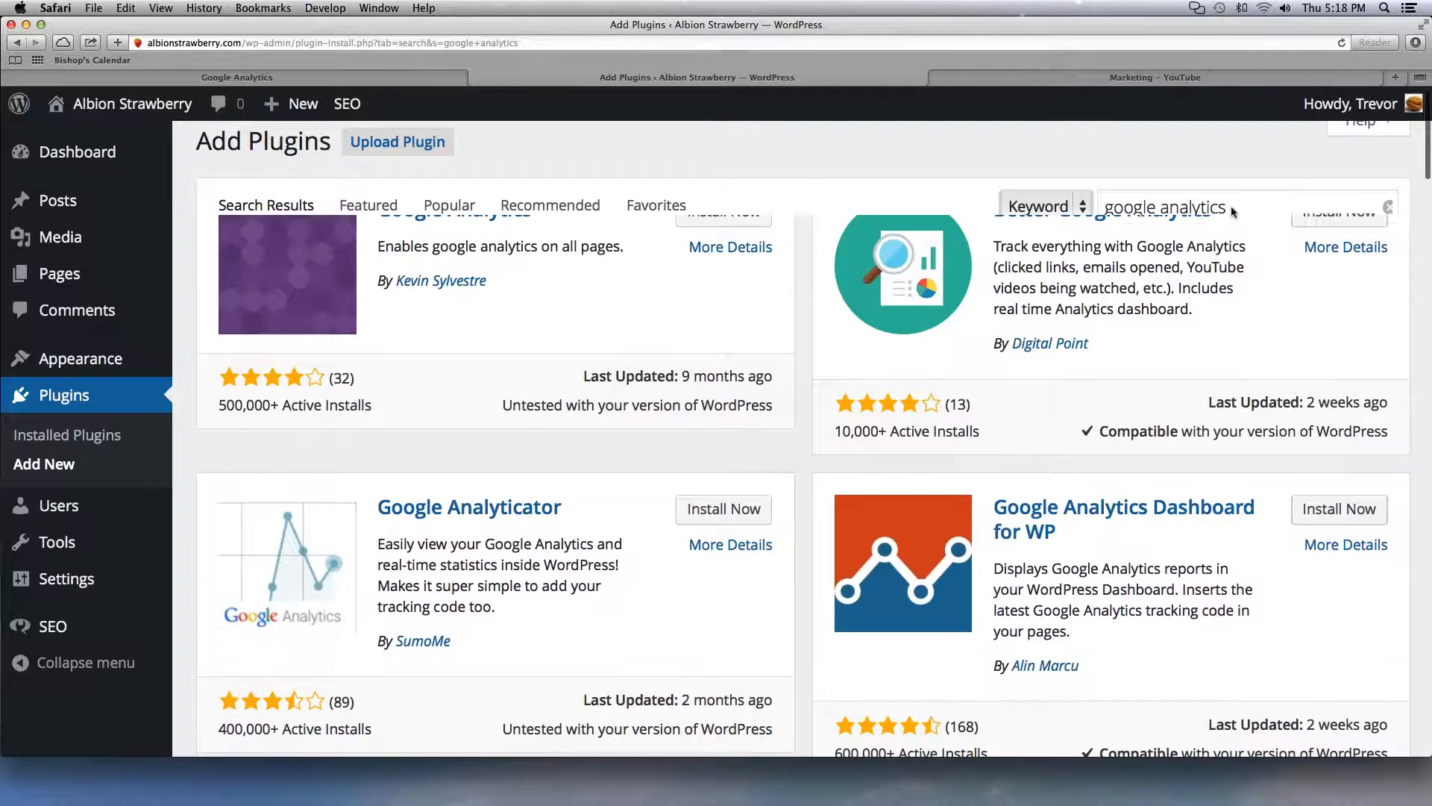
scroll(810, 321, "up", 1)
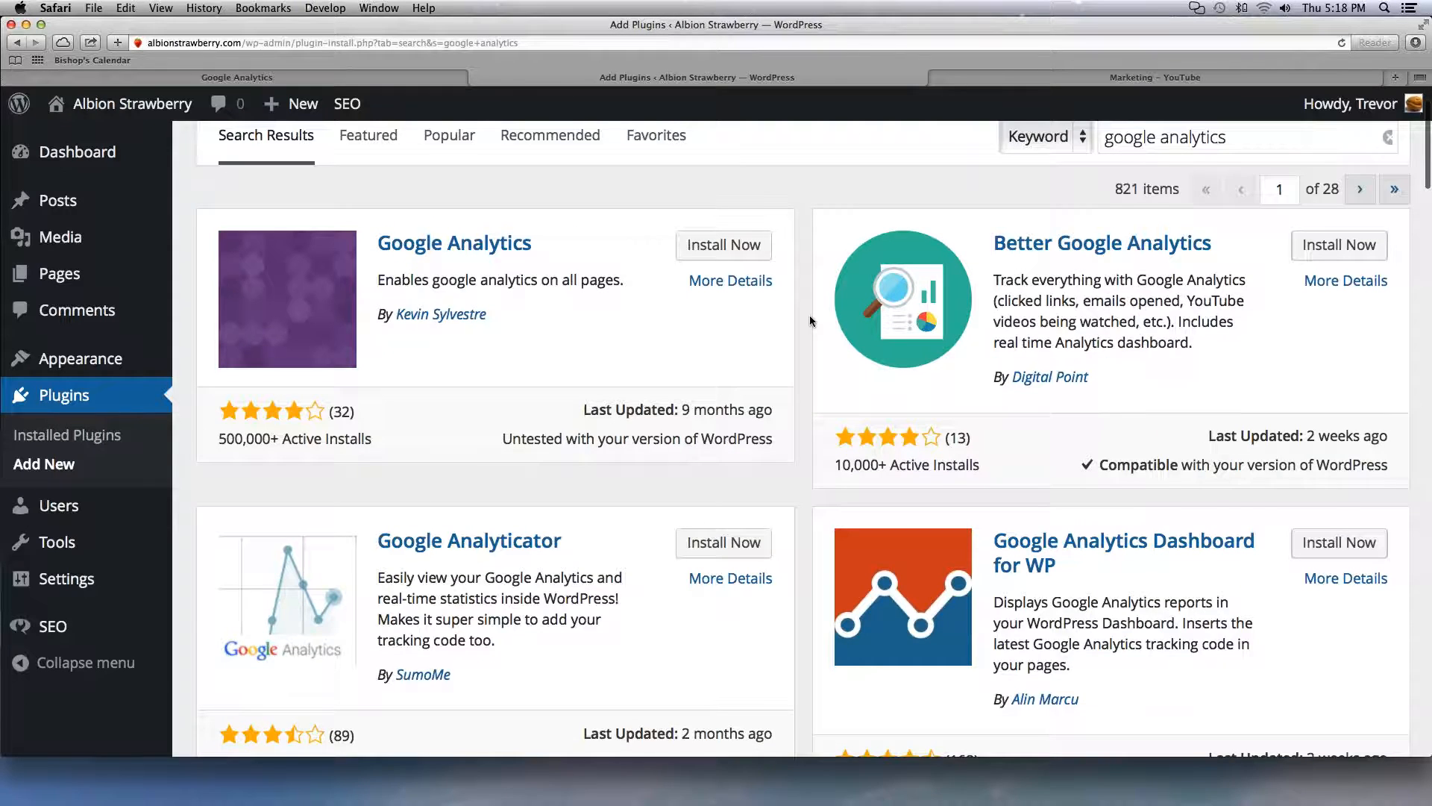
scroll(810, 320, "up", 1)
scroll(829, 310, "up", 2)
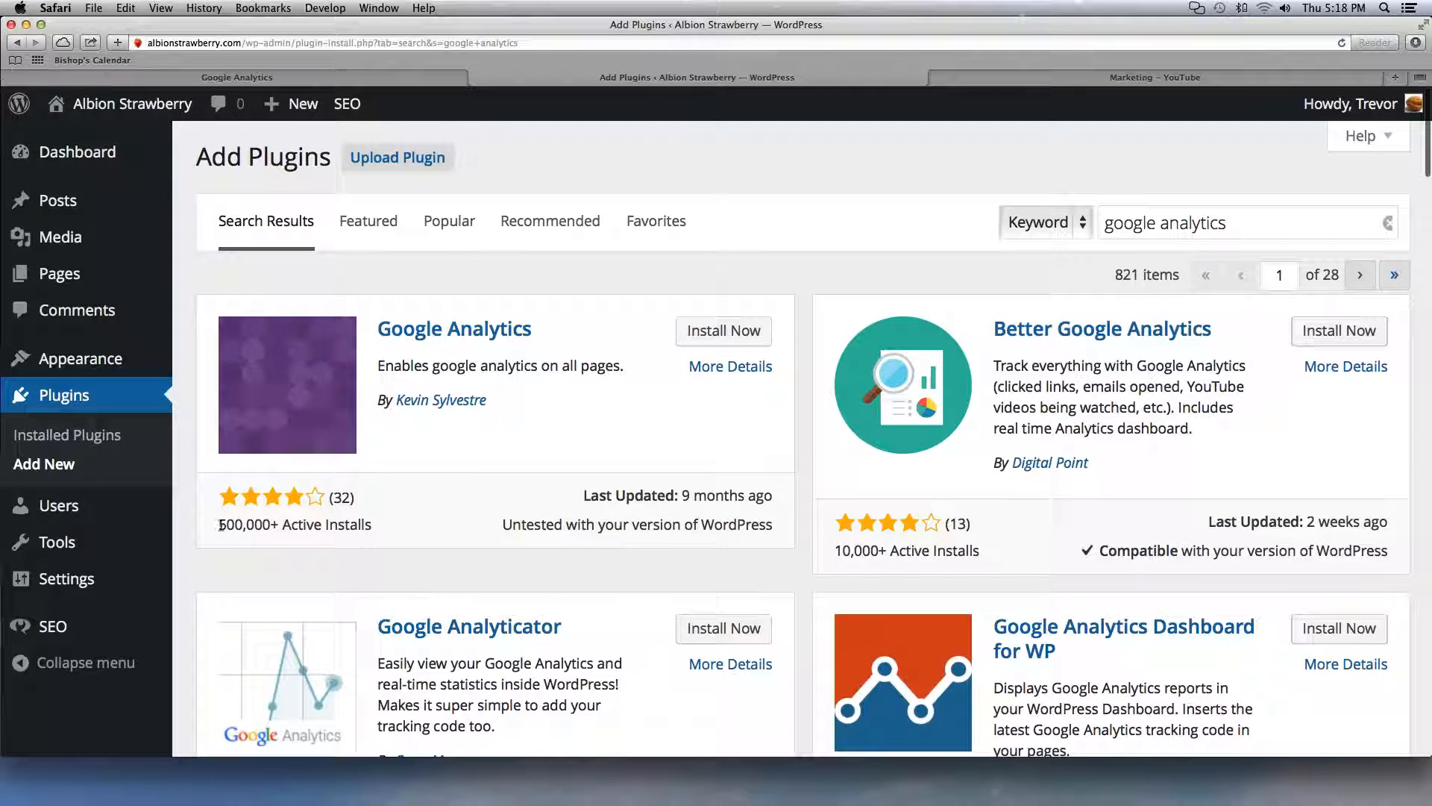
left_click_drag(218, 526, 384, 526)
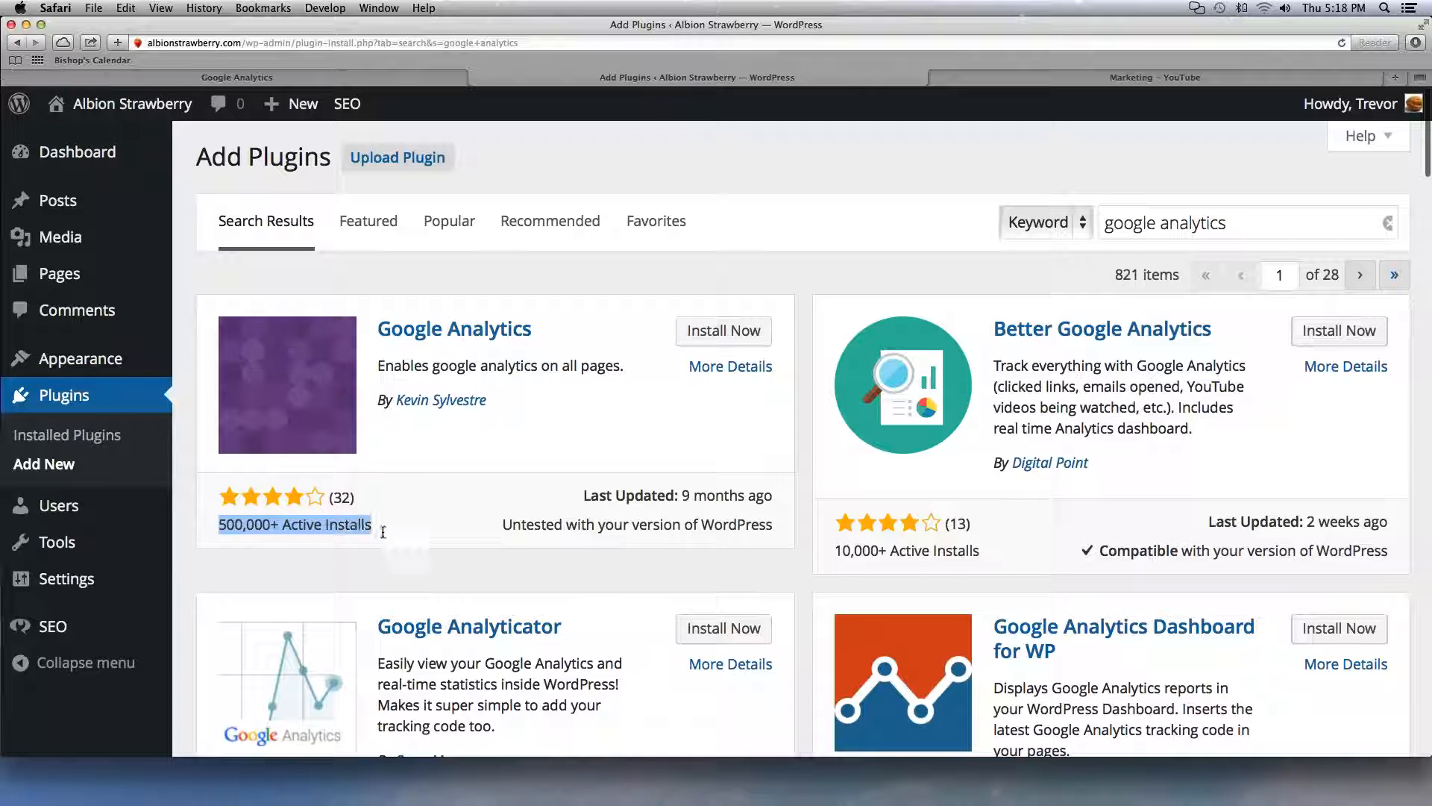
left_click(385, 526)
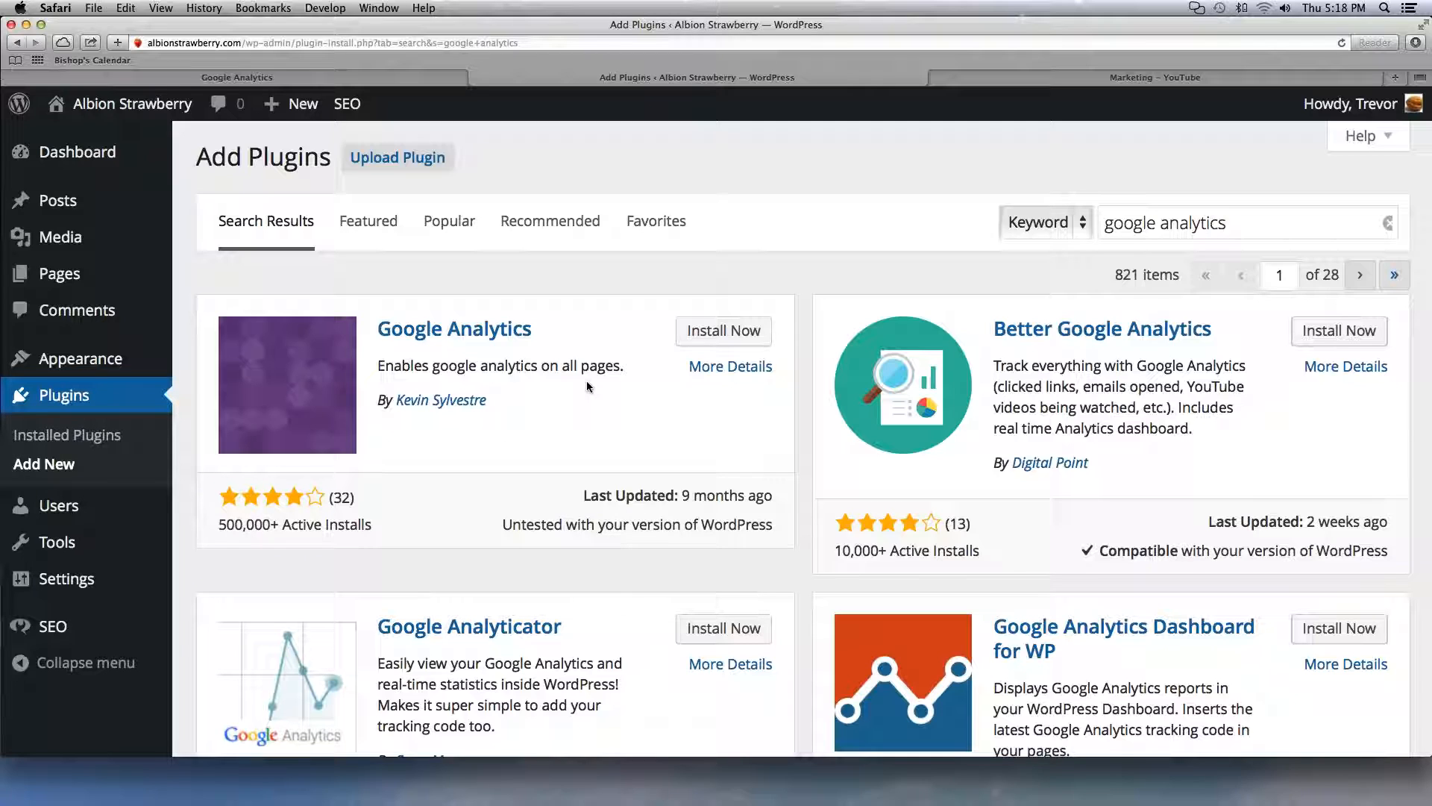
left_click(702, 338)
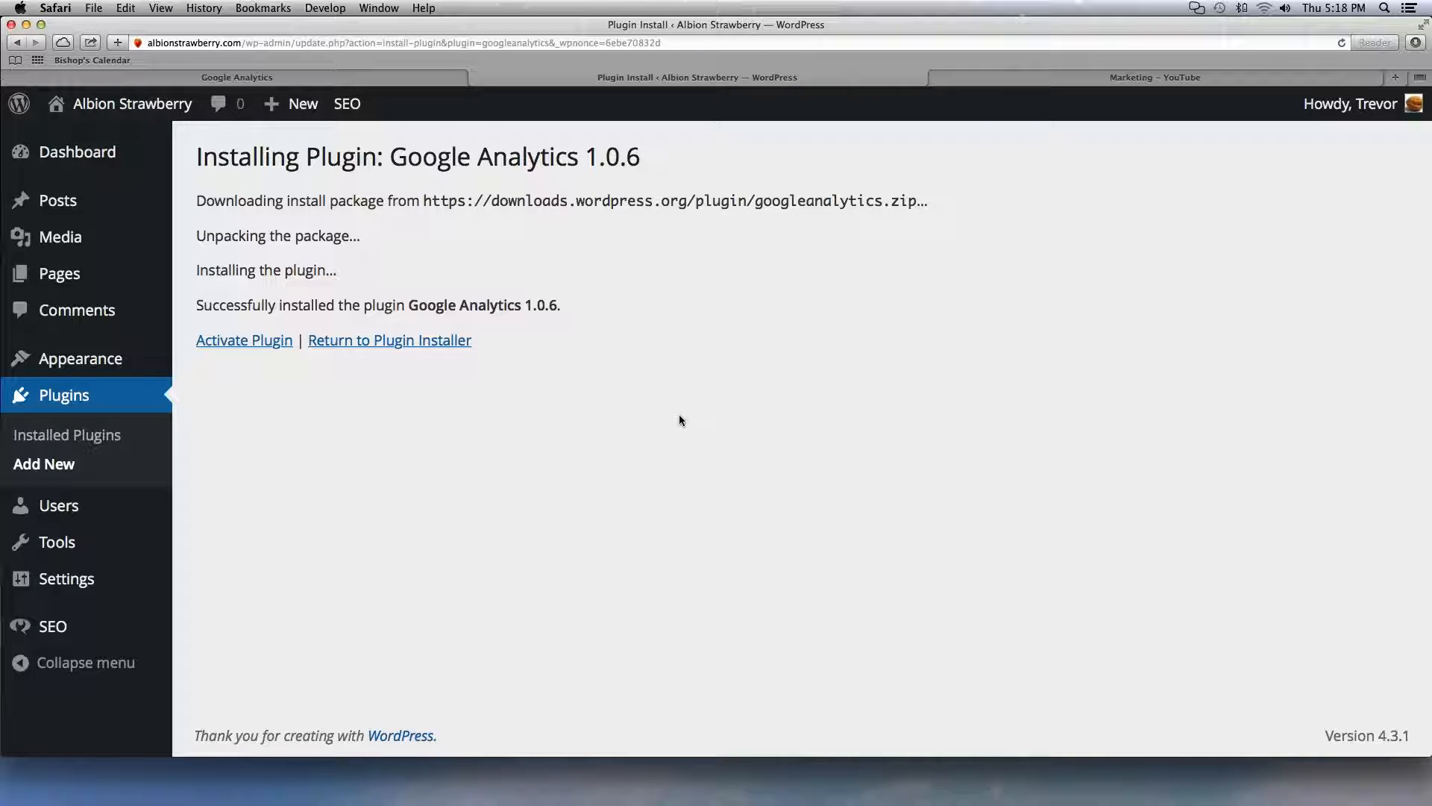
Activate the Google Analytics 1.0.6 plugin so it's listed as active
left_click(252, 341)
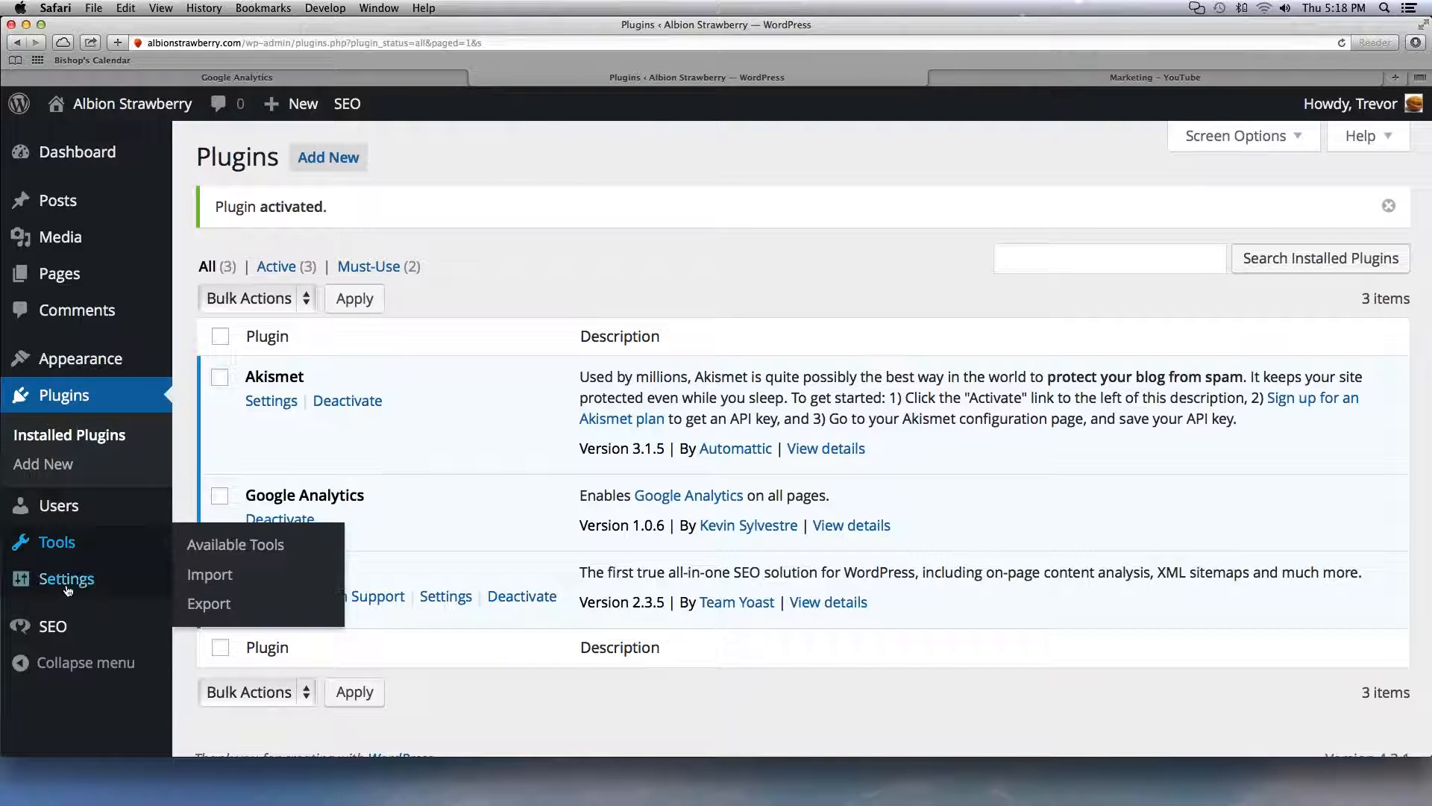
mouse_move(82, 585)
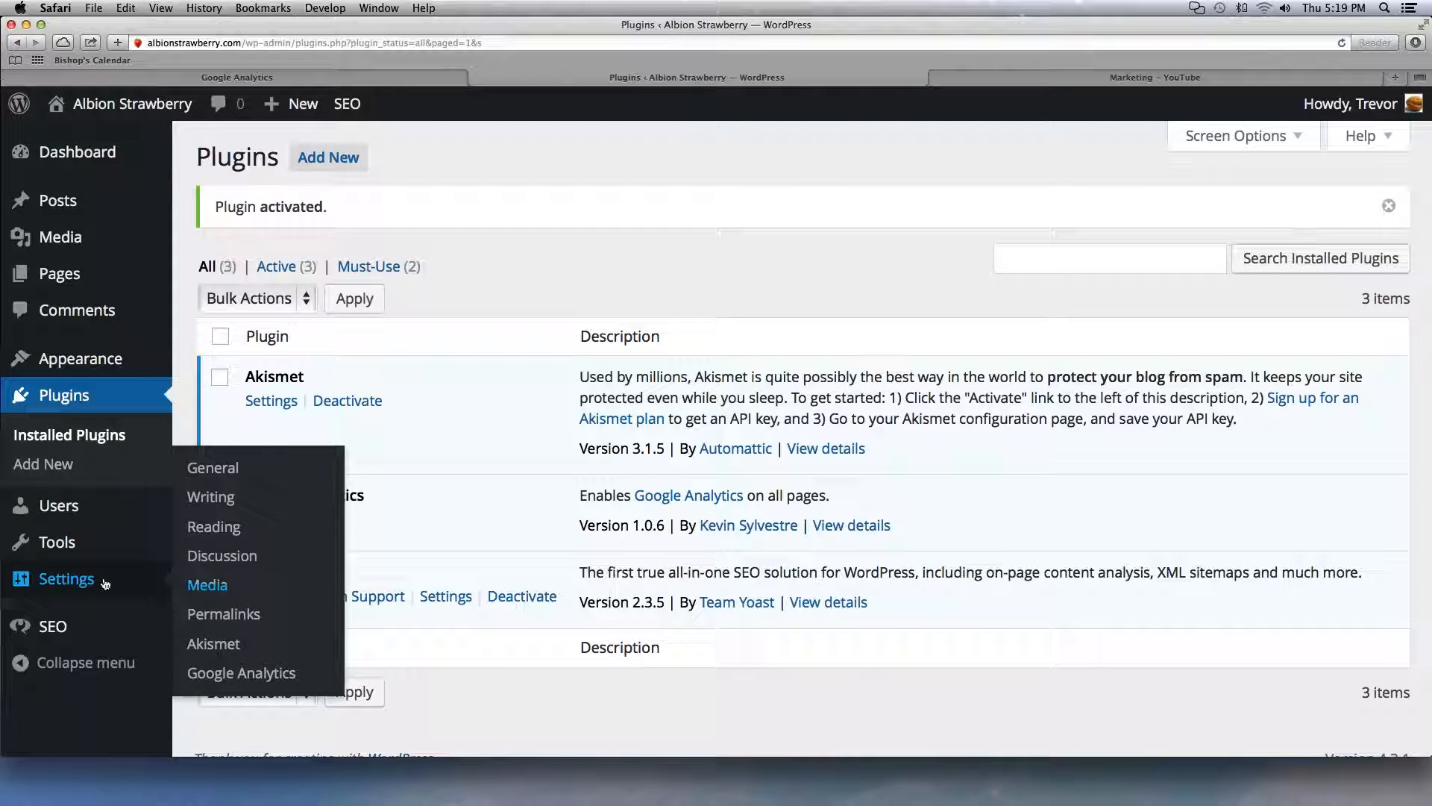
Open Settings > Google Analytics with its Web Property ID field, then return to the Analytics tracking page
left_click(219, 675)
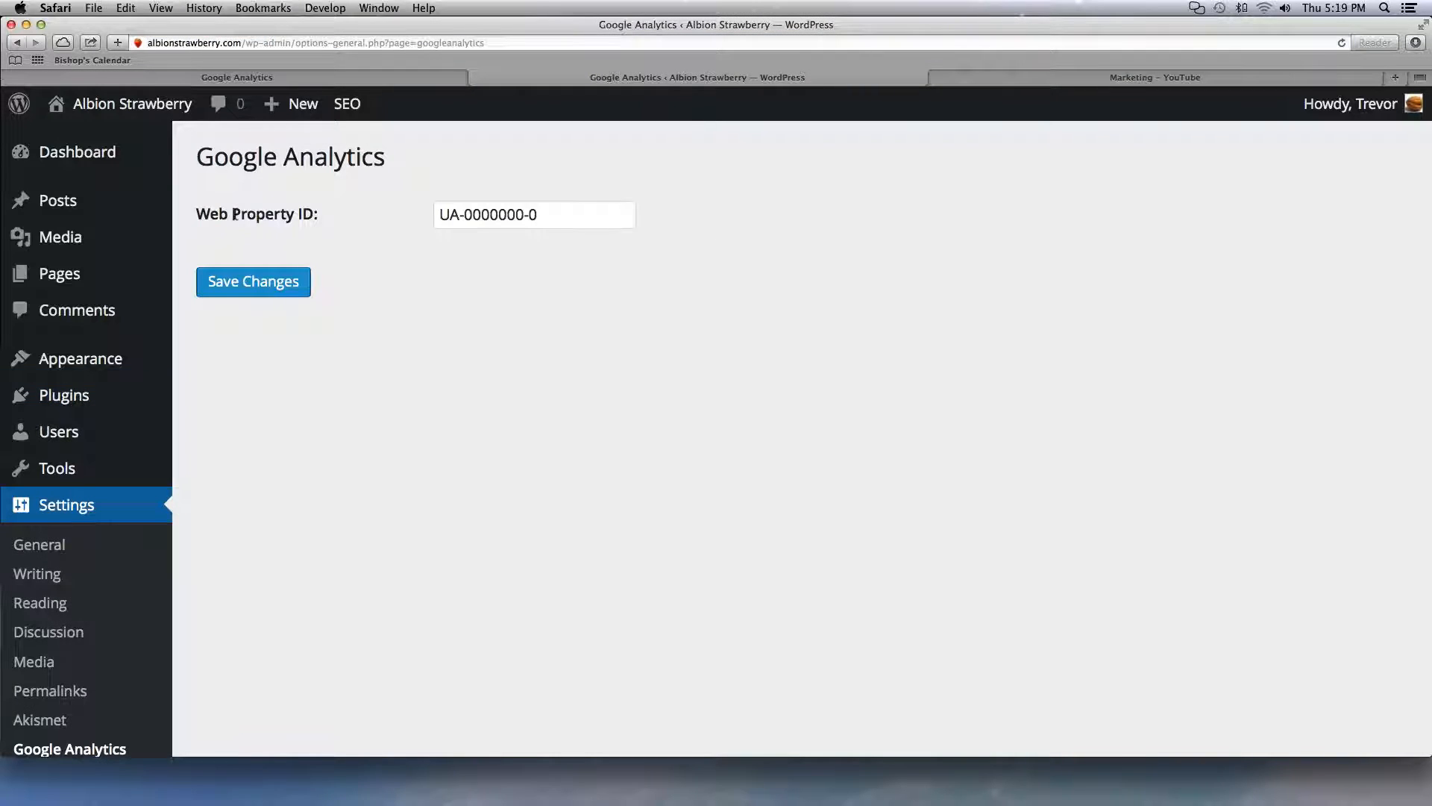
left_click_drag(197, 214, 318, 214)
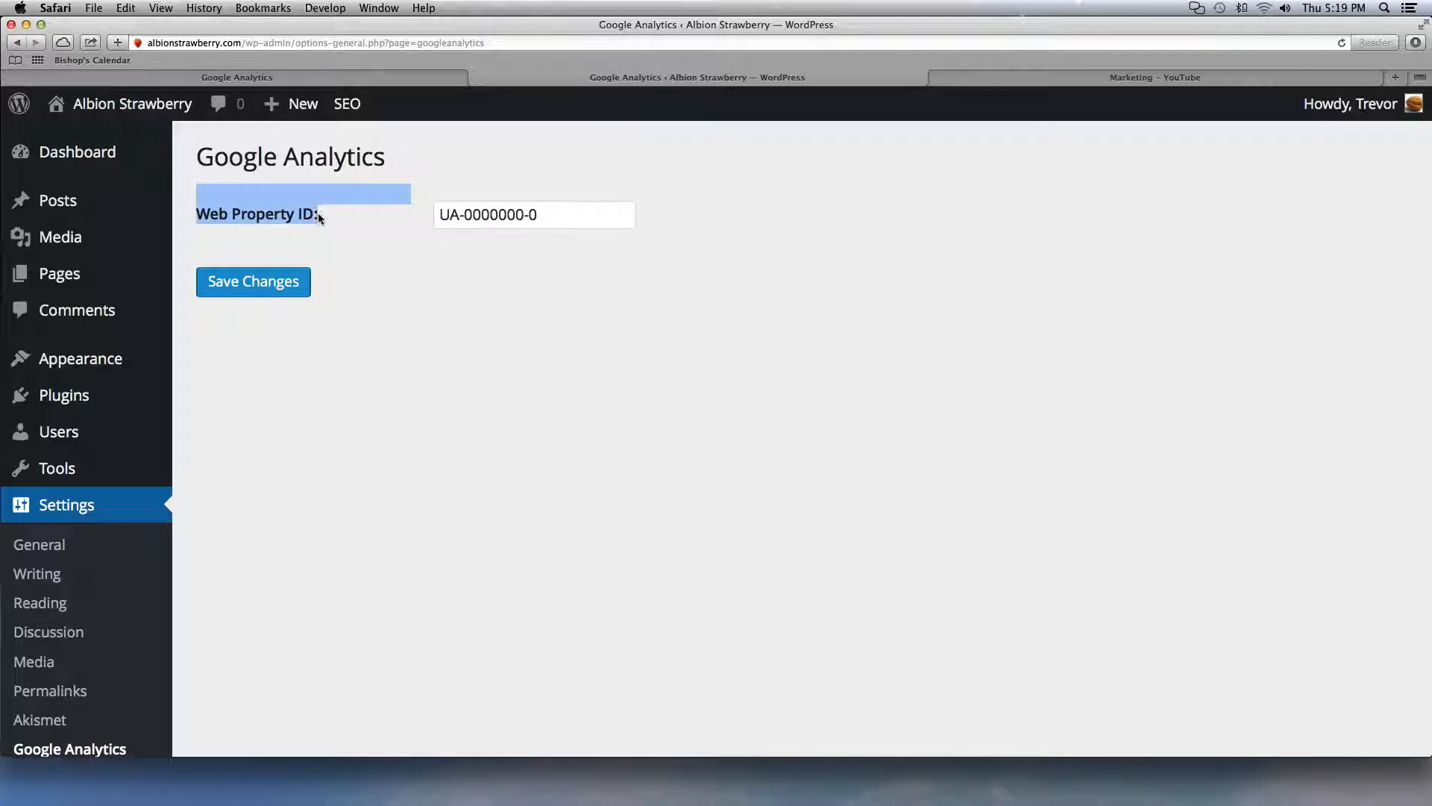
left_click(318, 214)
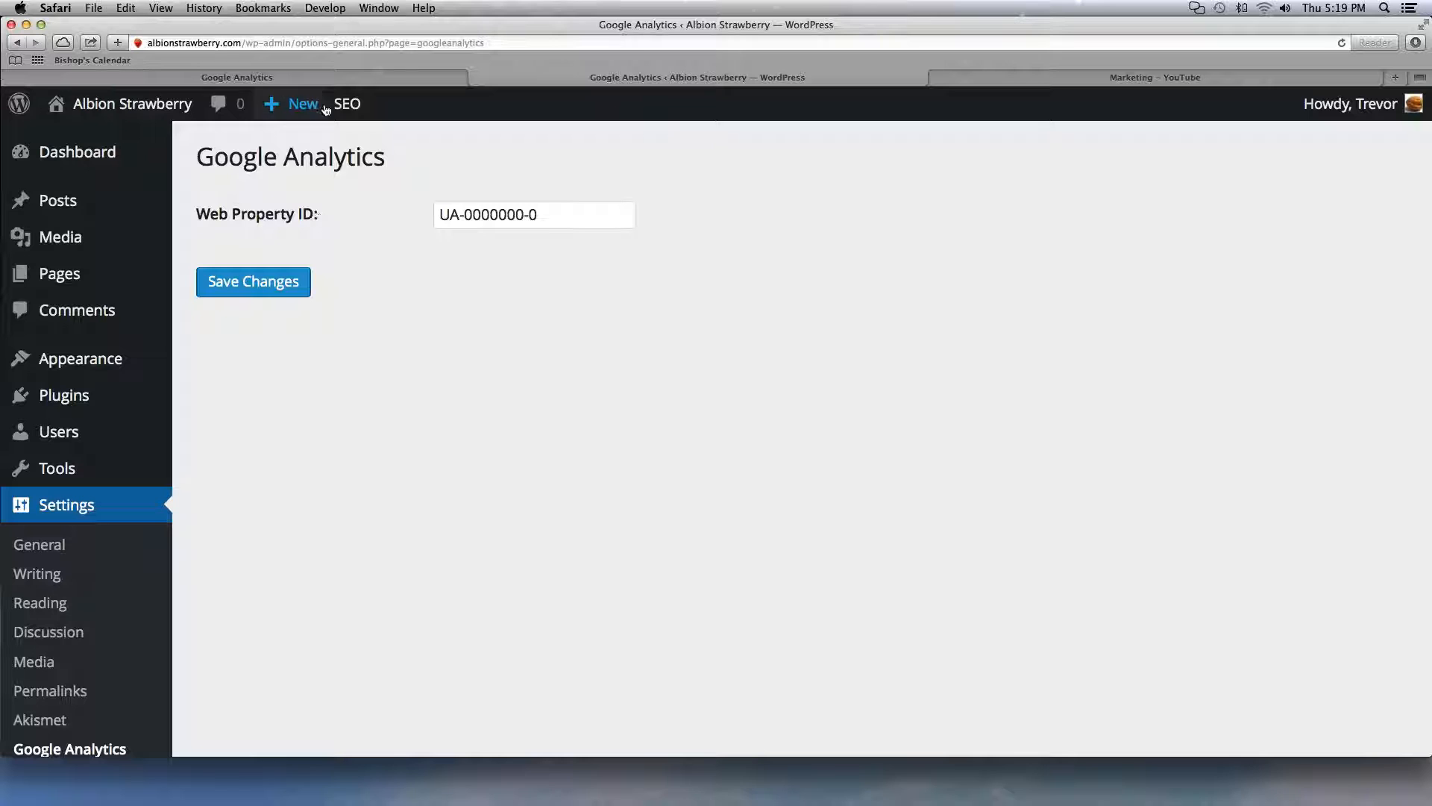
left_click(331, 79)
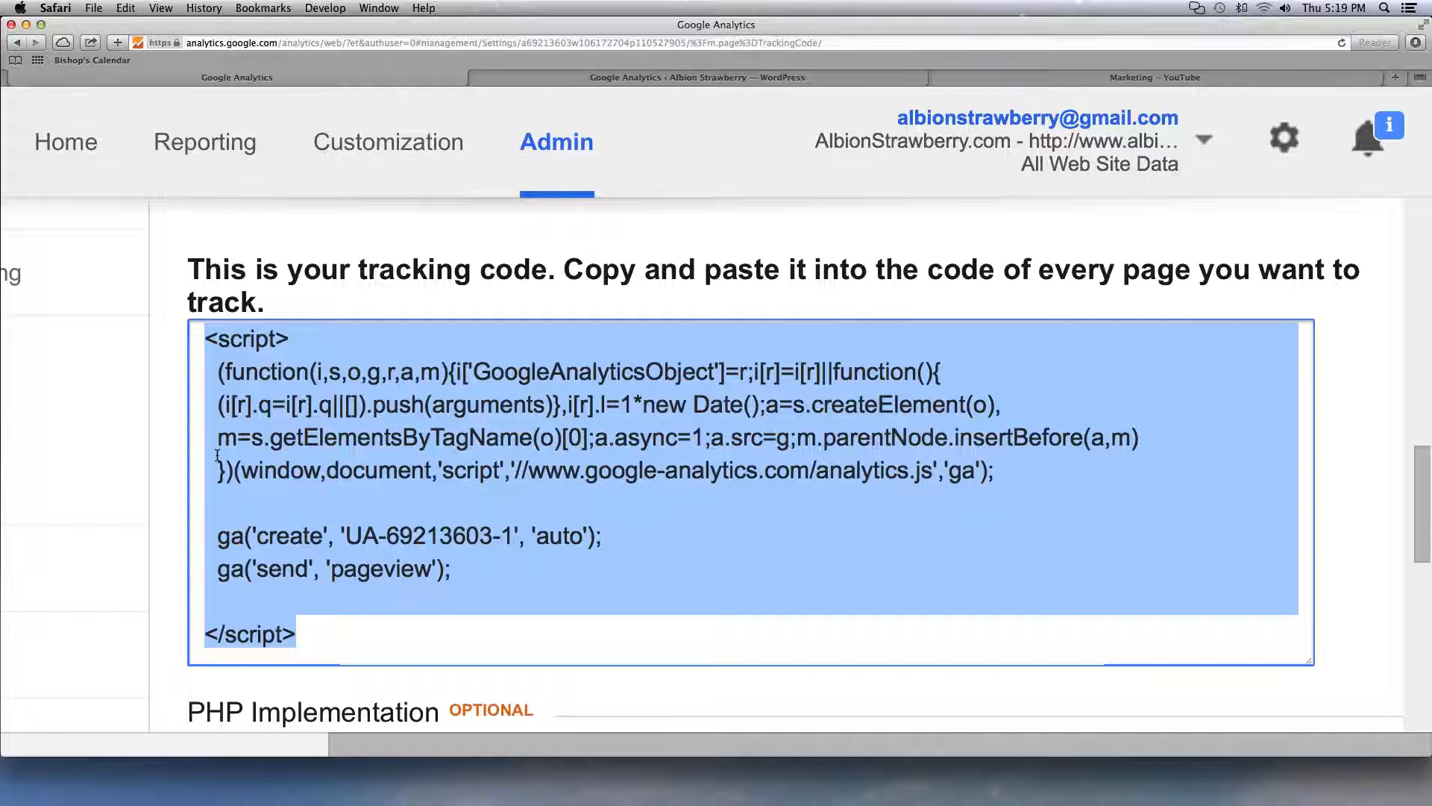
scroll(217, 455, "up", 10)
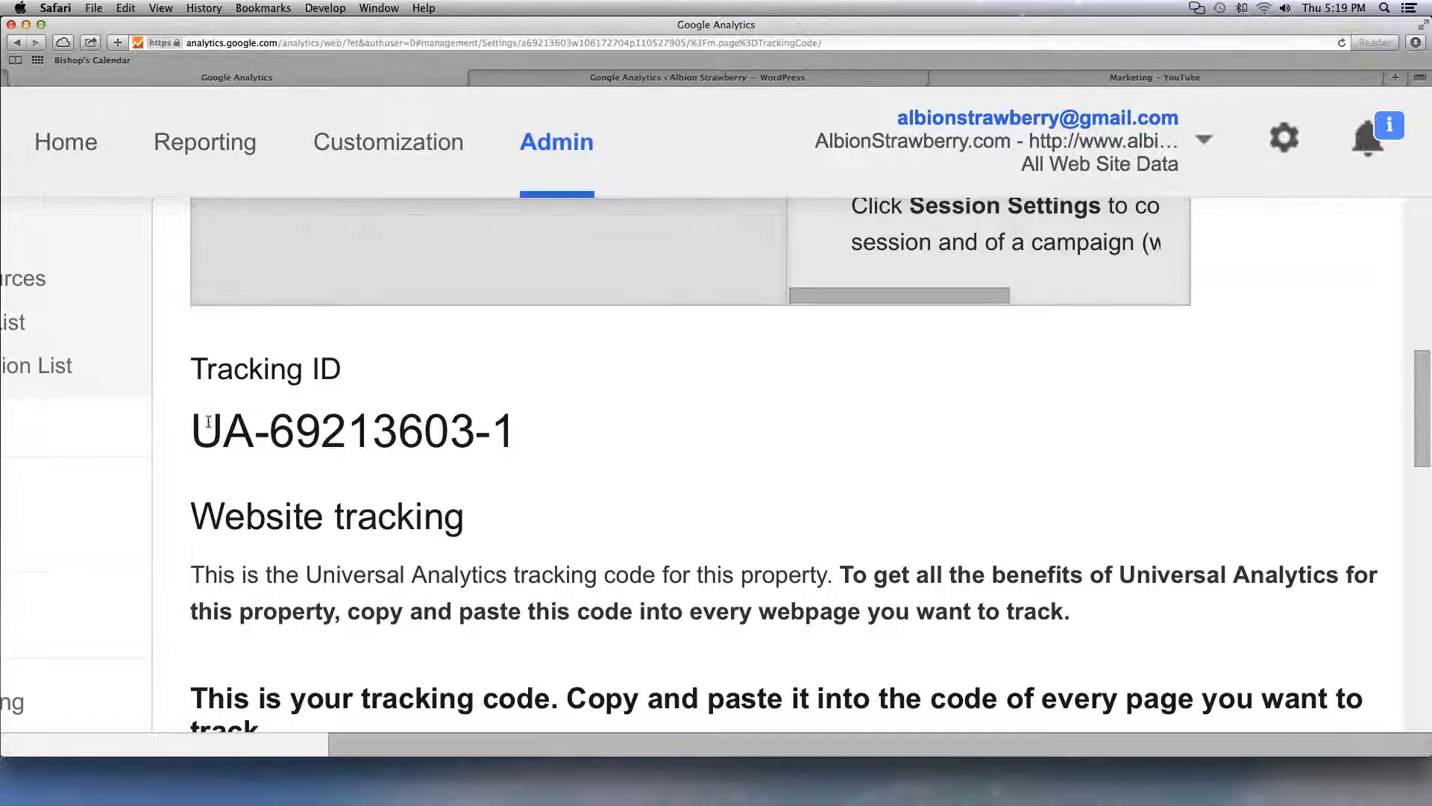
left_click_drag(205, 431, 605, 419)
left_click(384, 494)
scroll(383, 495, "up", 6)
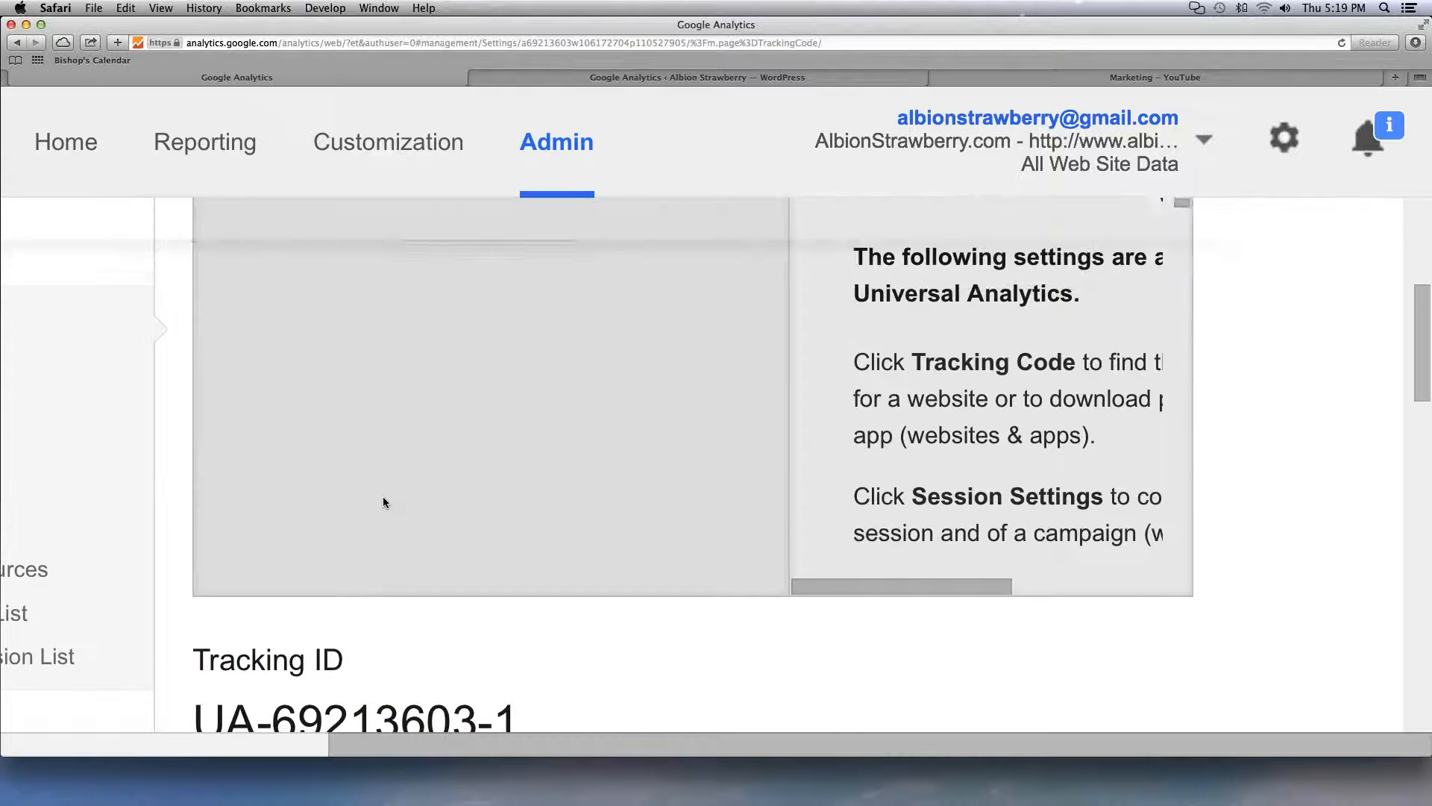
scroll(383, 495, "down", 6)
scroll(381, 481, "down", 10)
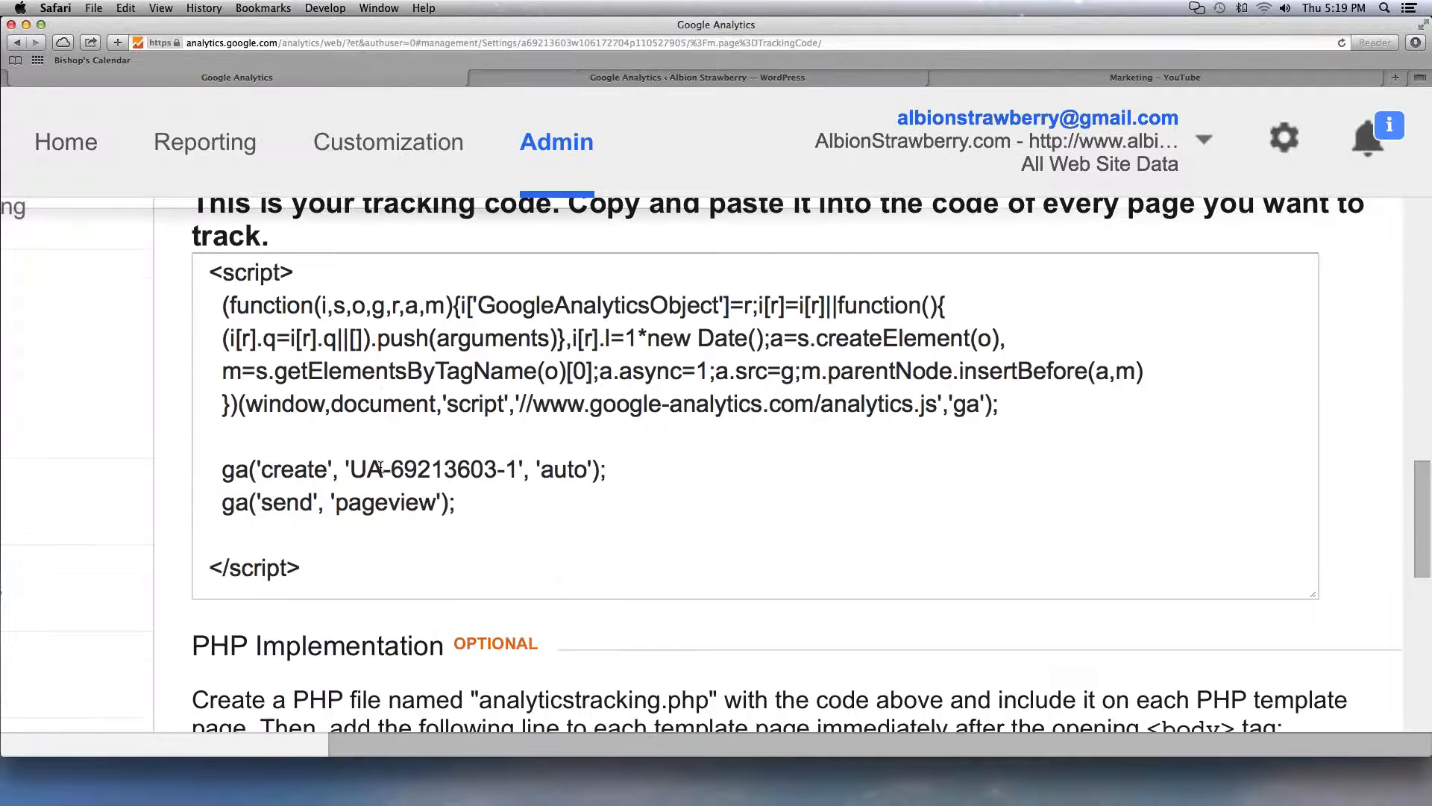
scroll(380, 467, "up", 1)
left_click_drag(325, 593, 211, 302)
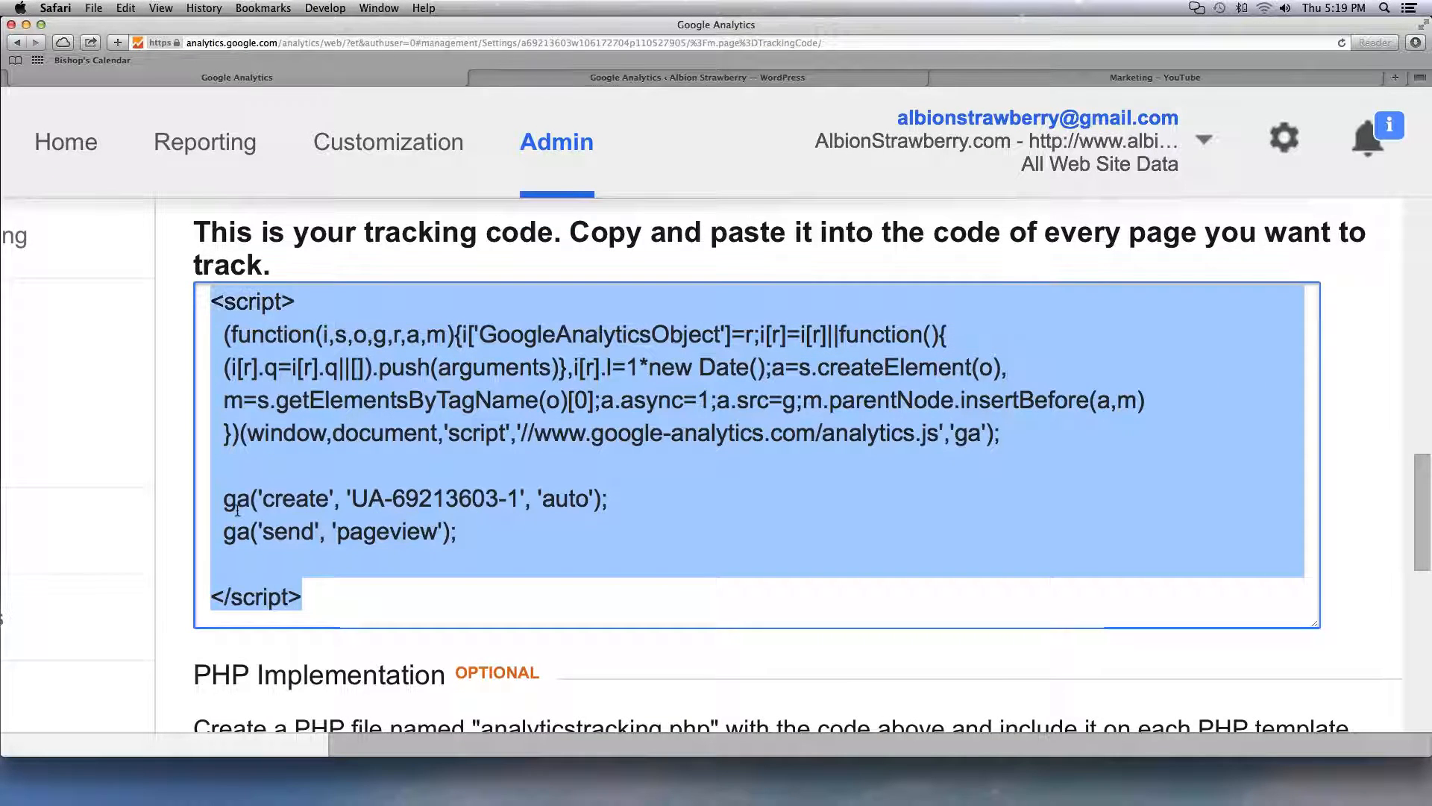
scroll(237, 510, "up", 10)
scroll(202, 533, "down", 2)
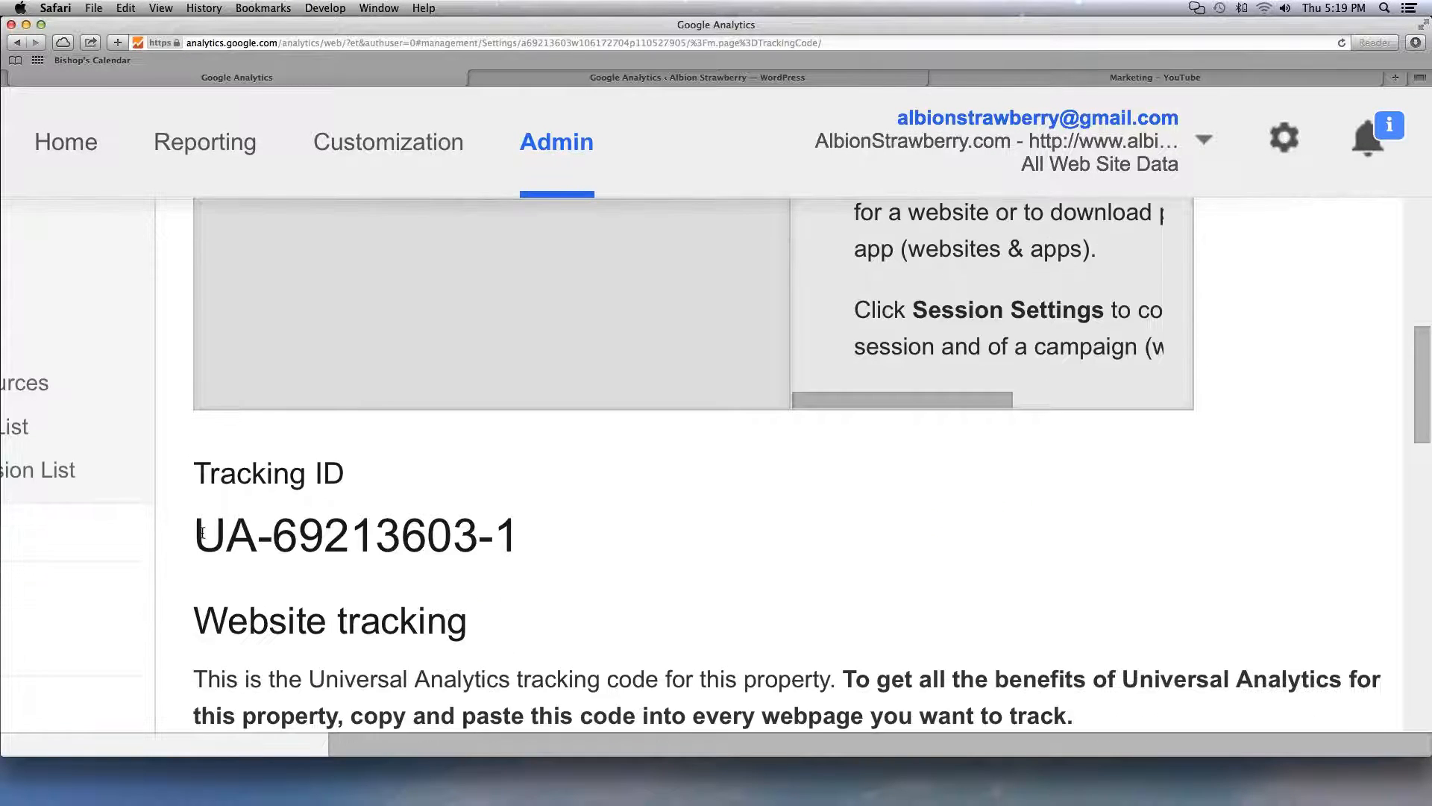
left_click_drag(202, 533, 520, 530)
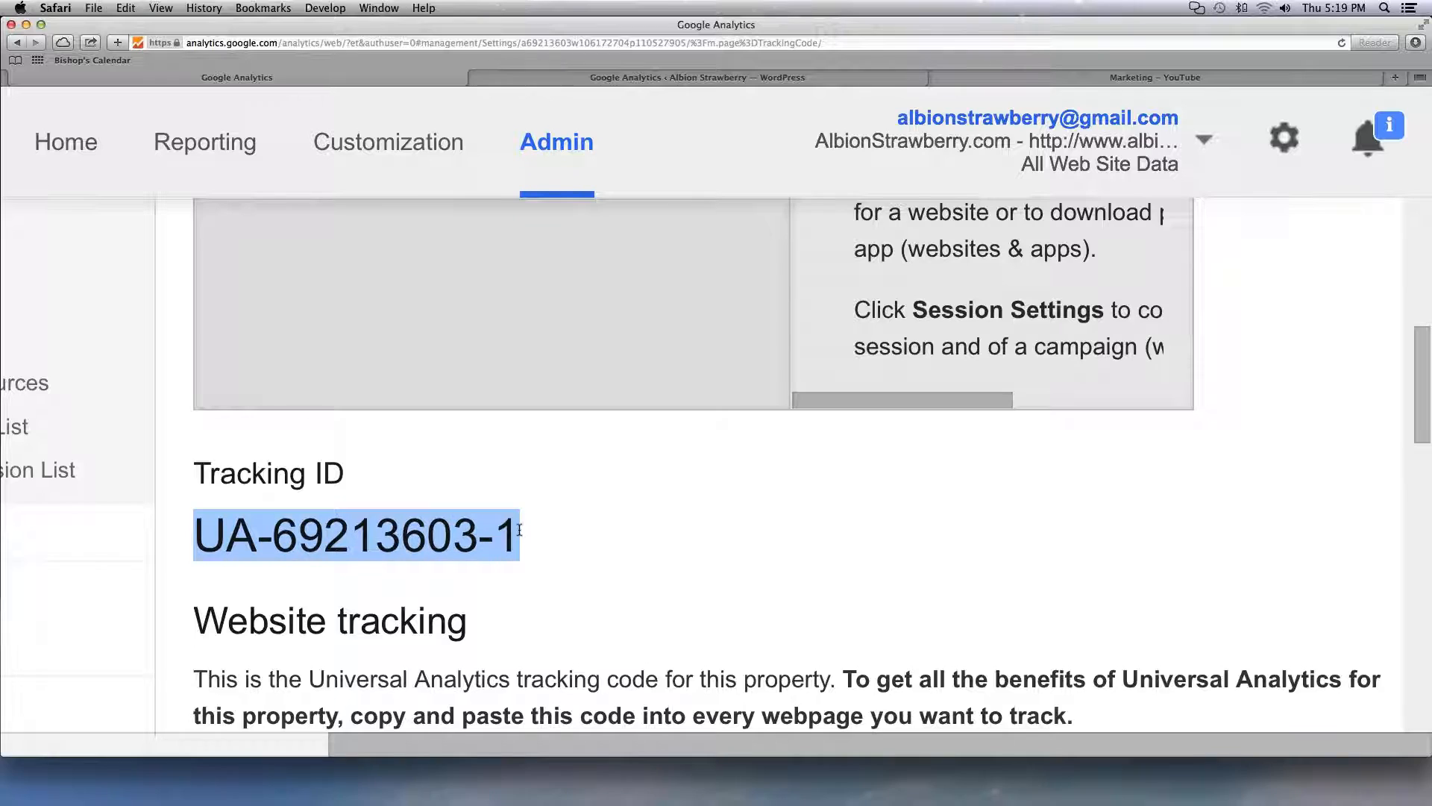
key("super+c")
triple_click(221, 542)
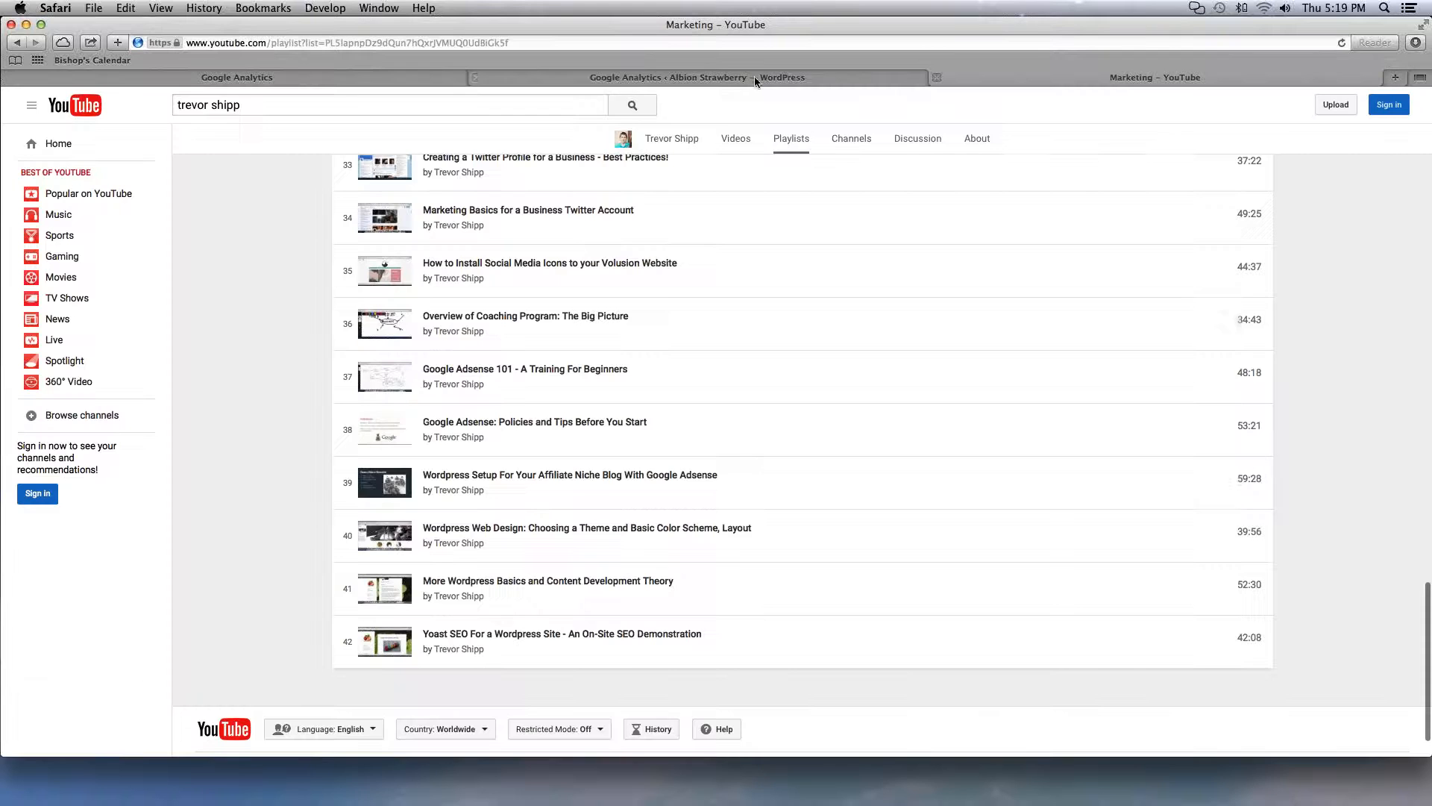
Paste UA-69213603-1 over the Web Property ID placeholder, save it, and go to the Dashboard
left_click(754, 79)
double_click(477, 222)
key("super+a")
key("super+v")
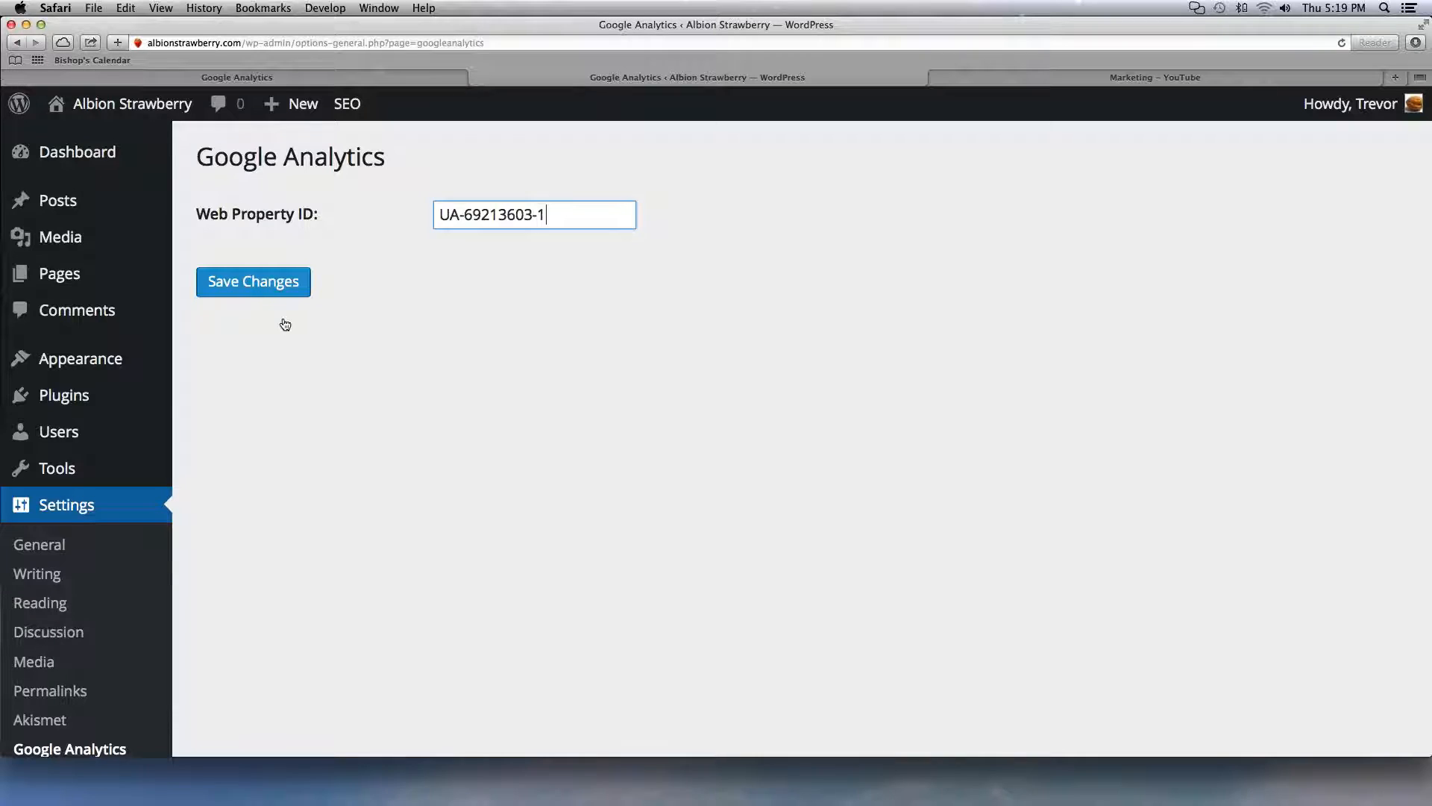
key("Return")
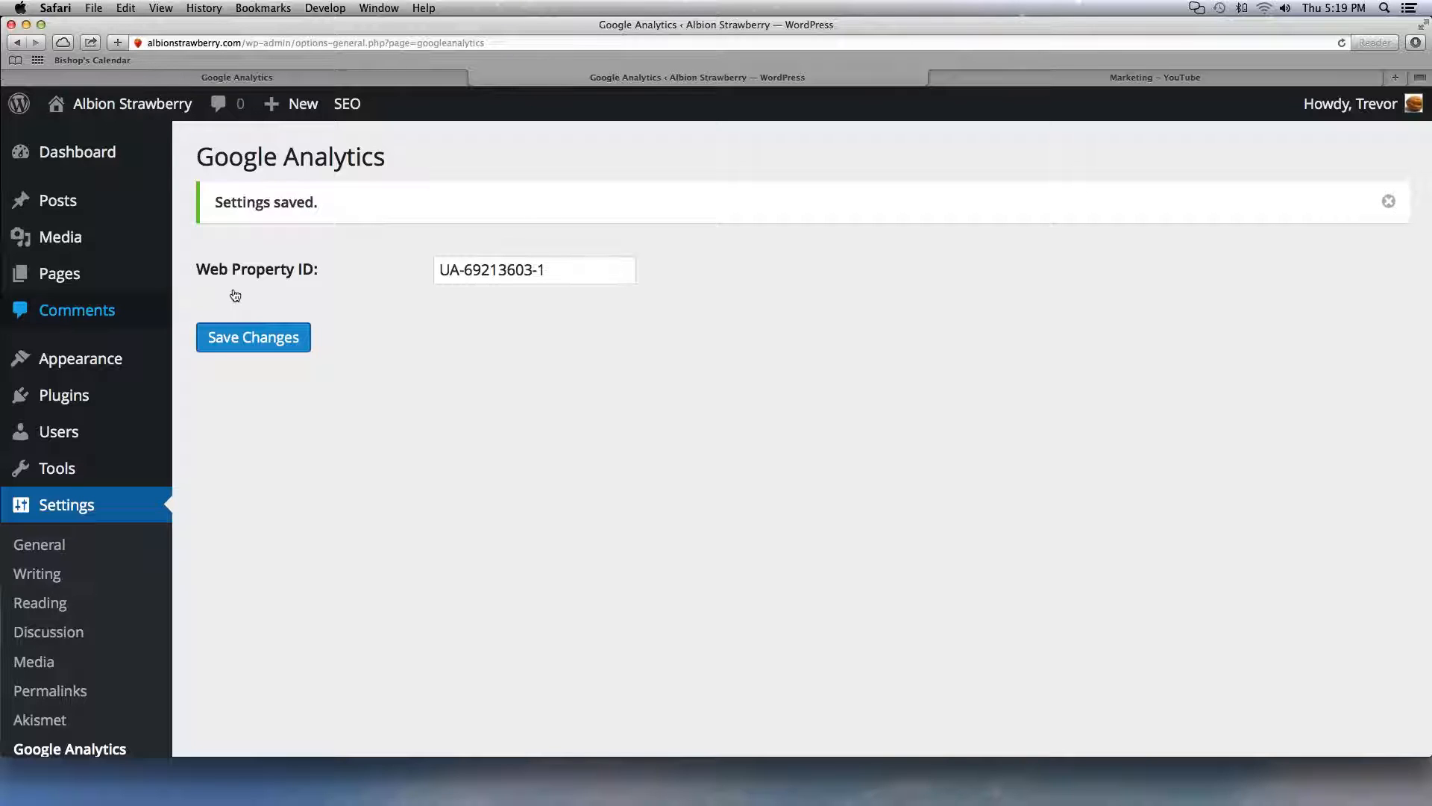
left_click(64, 158)
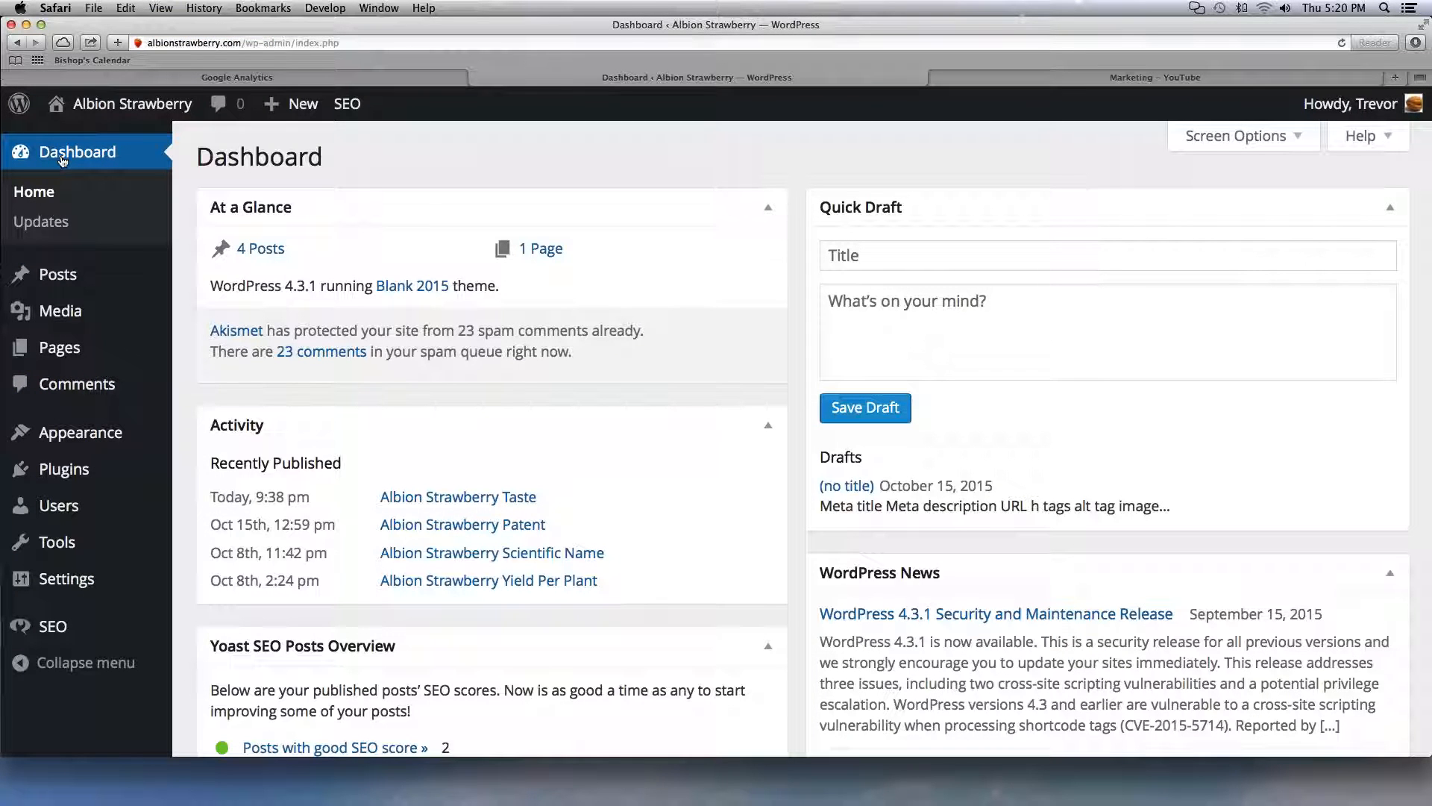
Return to Google Analytics at normal zoom, open Home, and save the communication preferences
left_click(344, 79)
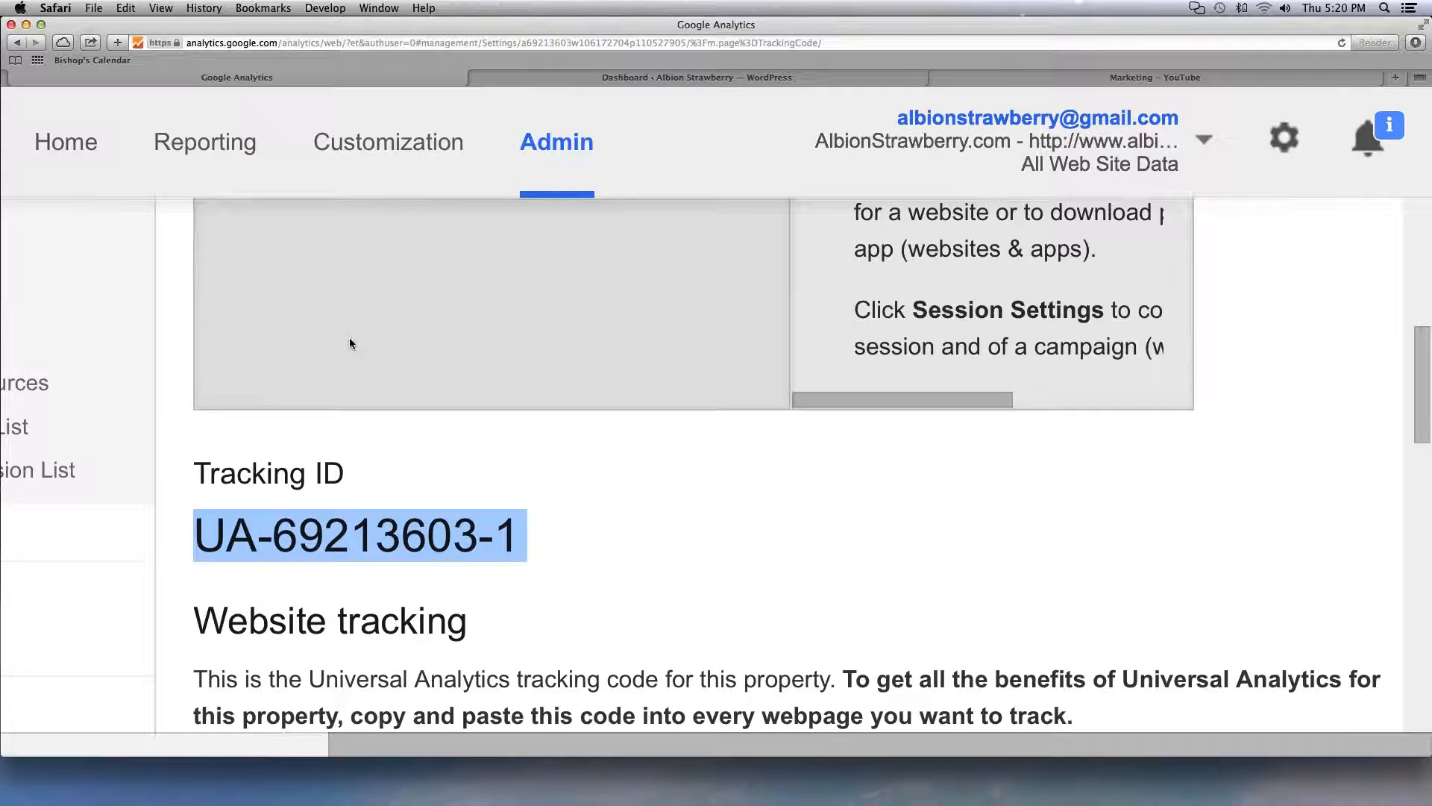
key("super+minus")
key("super+minus")
key("super+minus")
key("super+minus")
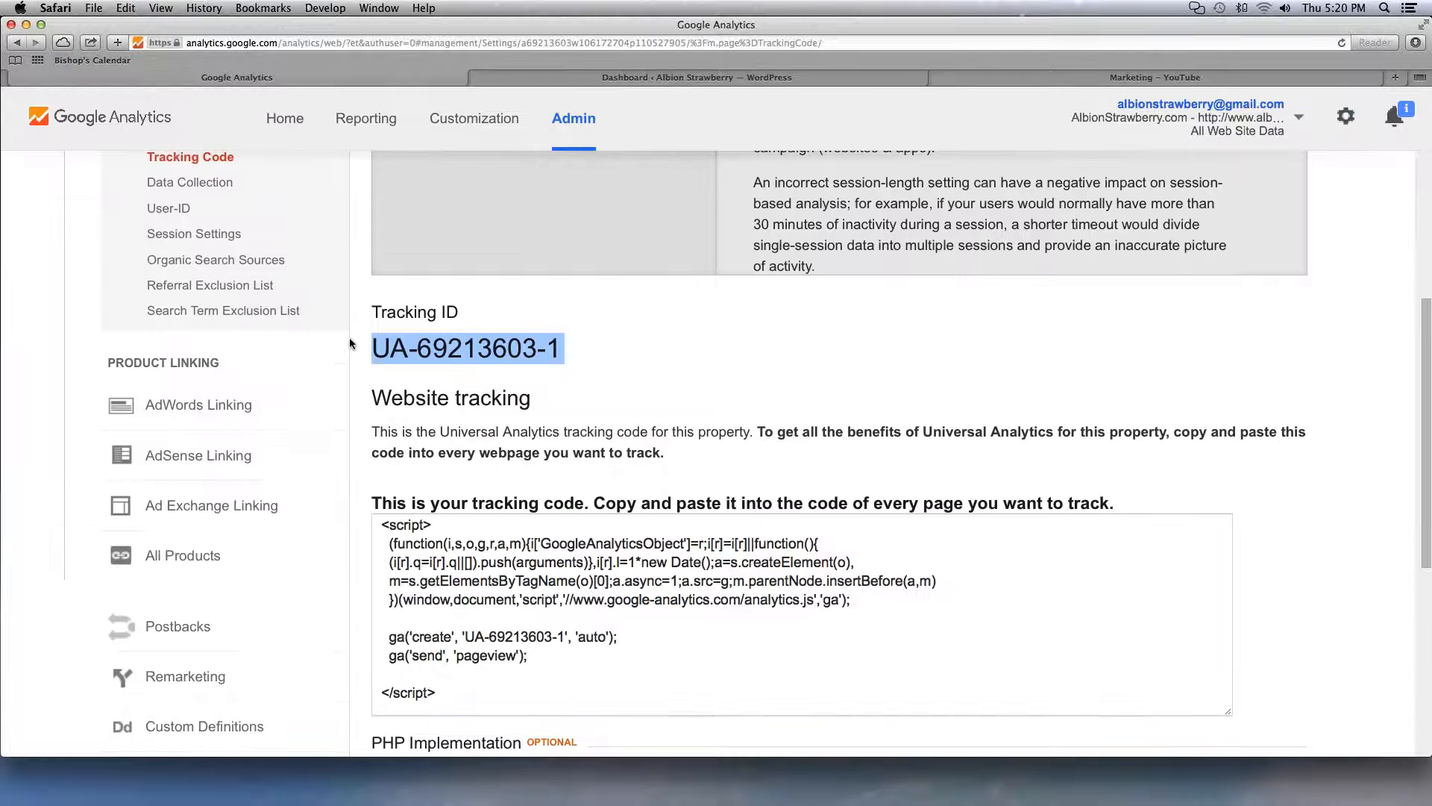
scroll(391, 435, "up", 5)
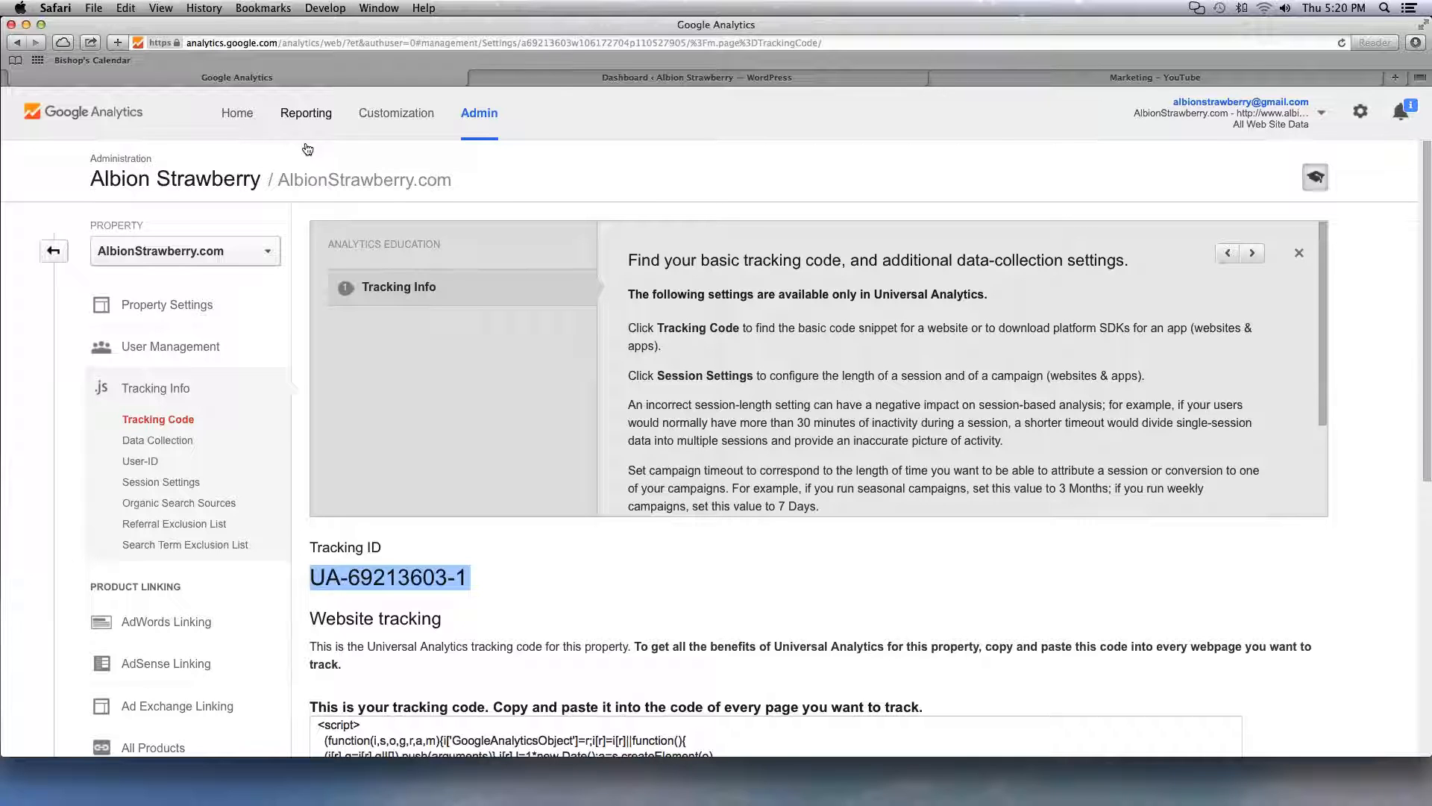
left_click(233, 117)
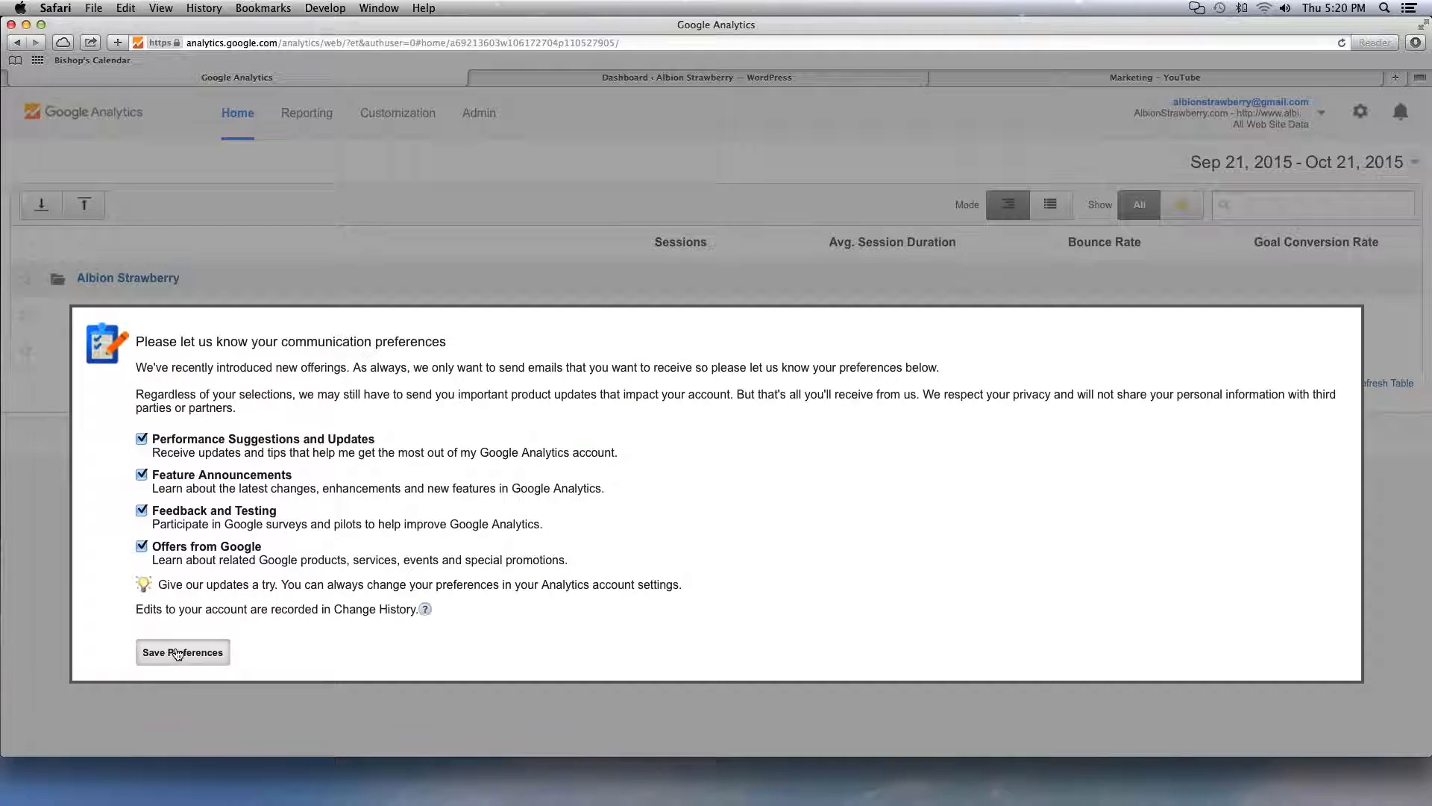
left_click(178, 654)
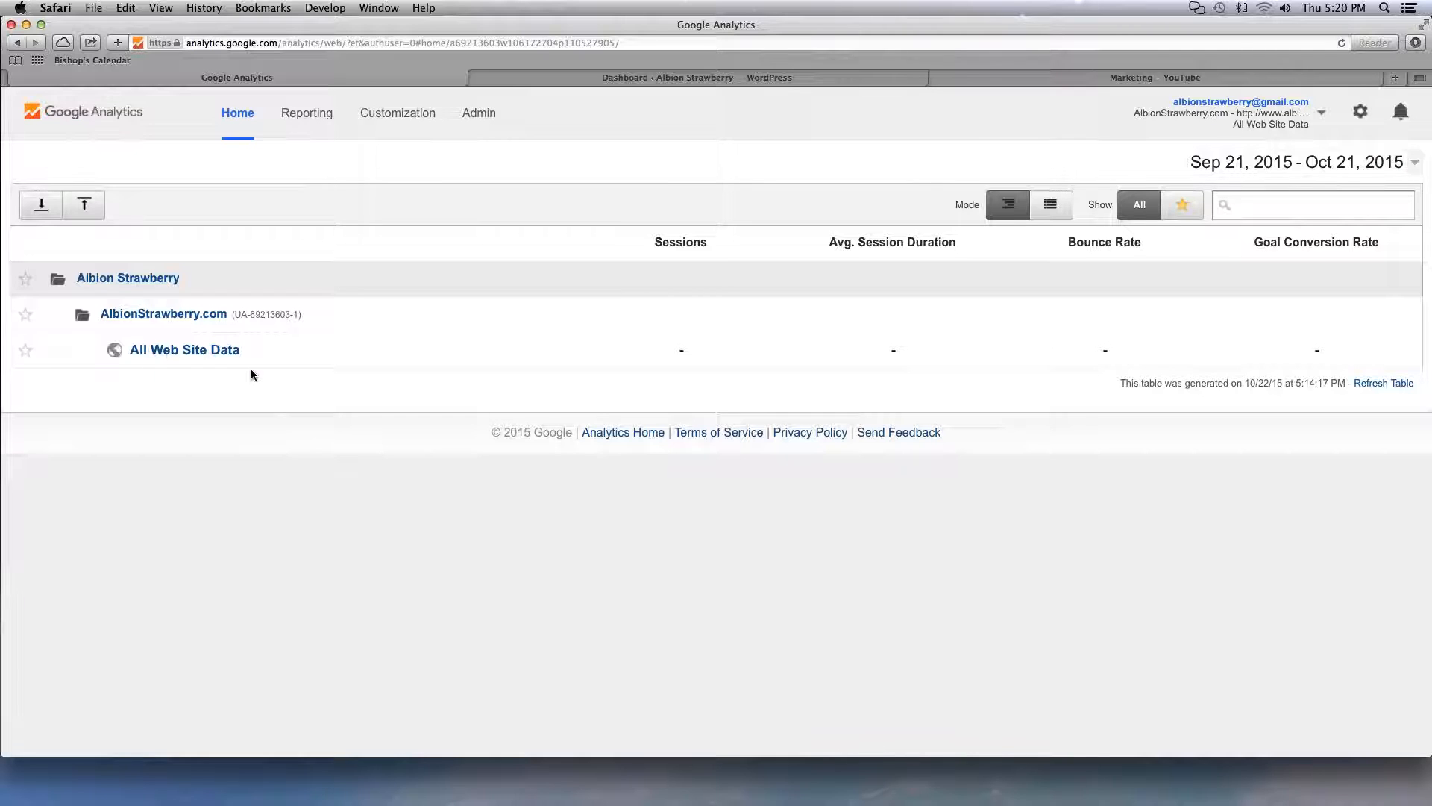
Open the All Web Site Data Audience Overview for Sep 21–Oct 21, 2015
left_click(177, 349)
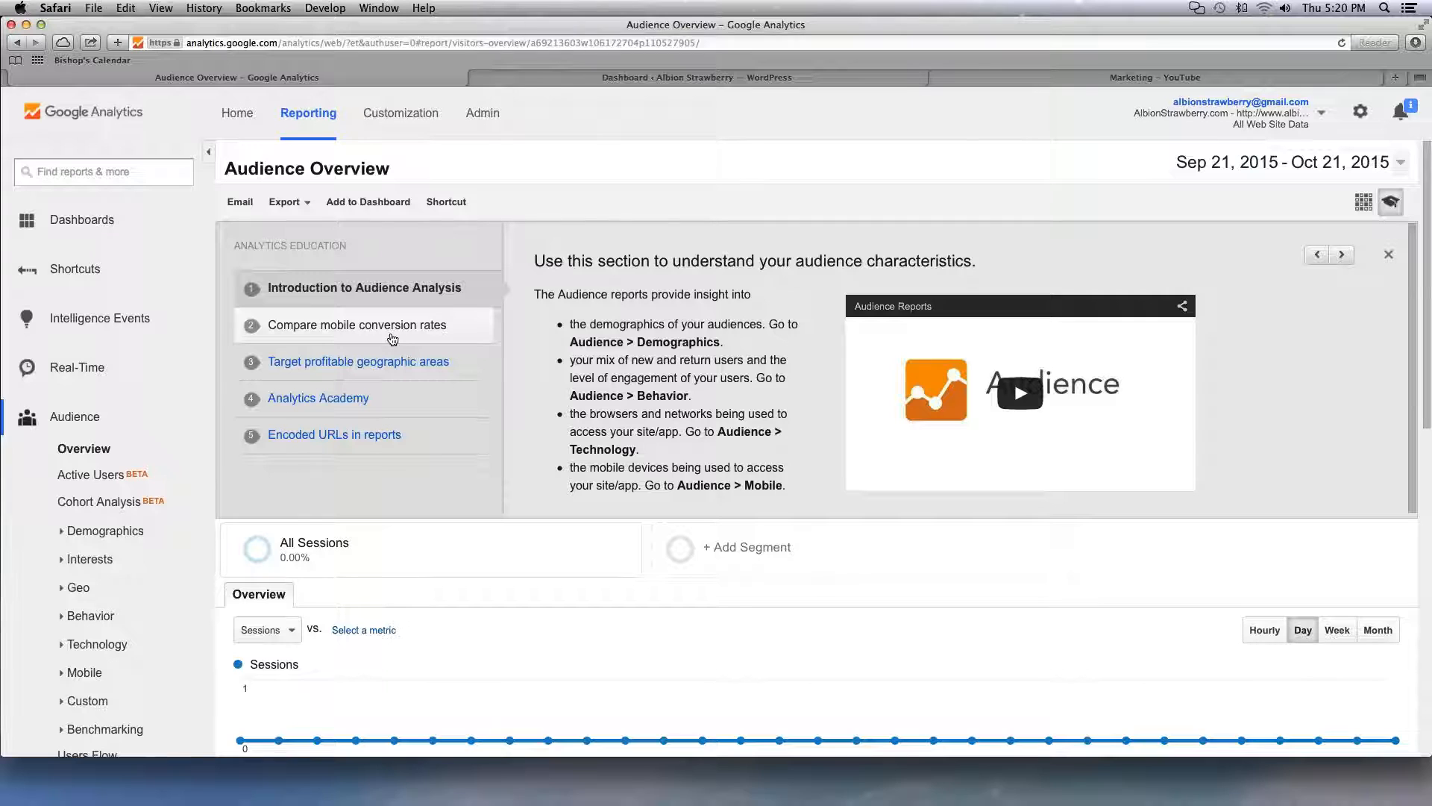
scroll(392, 351, "down", 3)
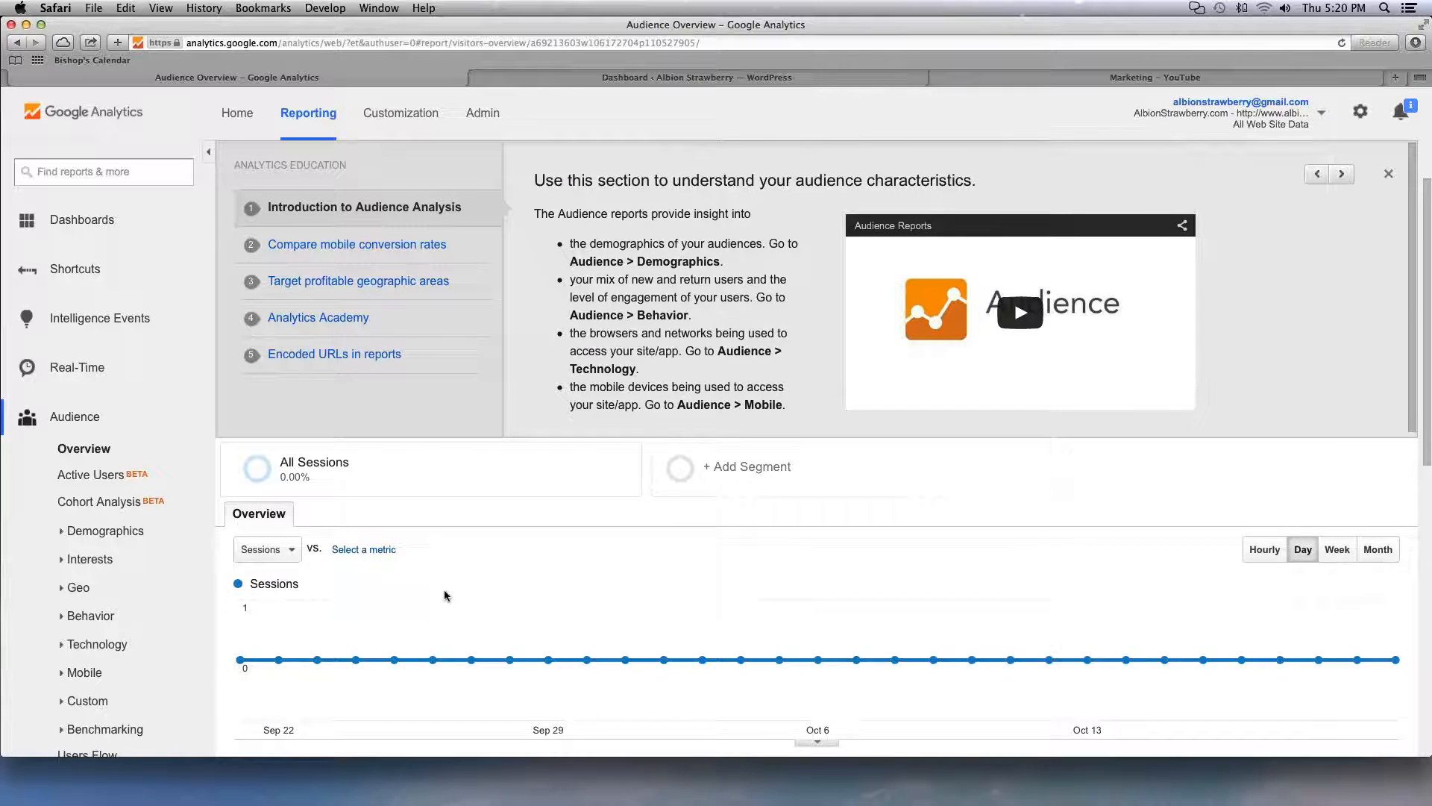
scroll(445, 596, "up", 3)
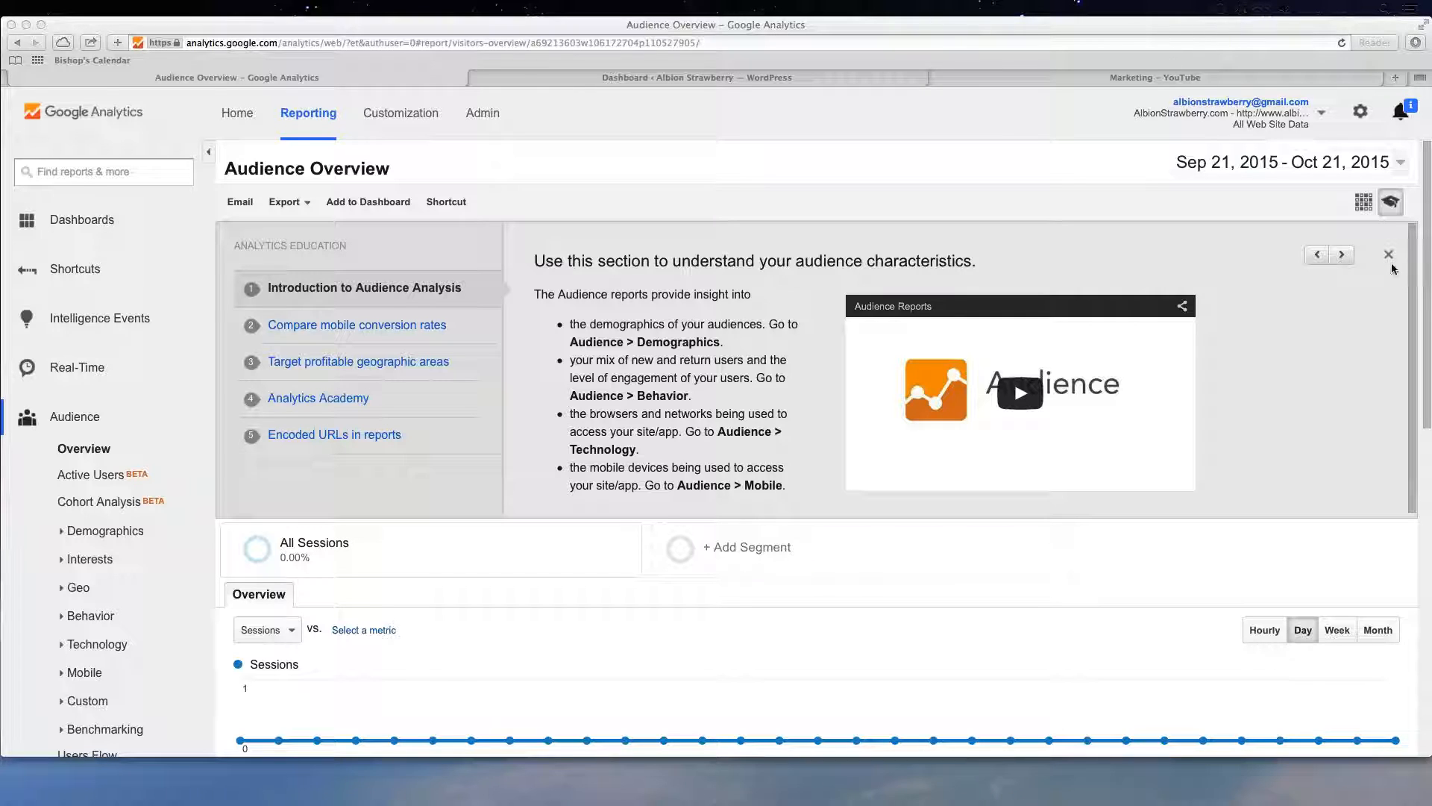
scroll(864, 513, "down", 1)
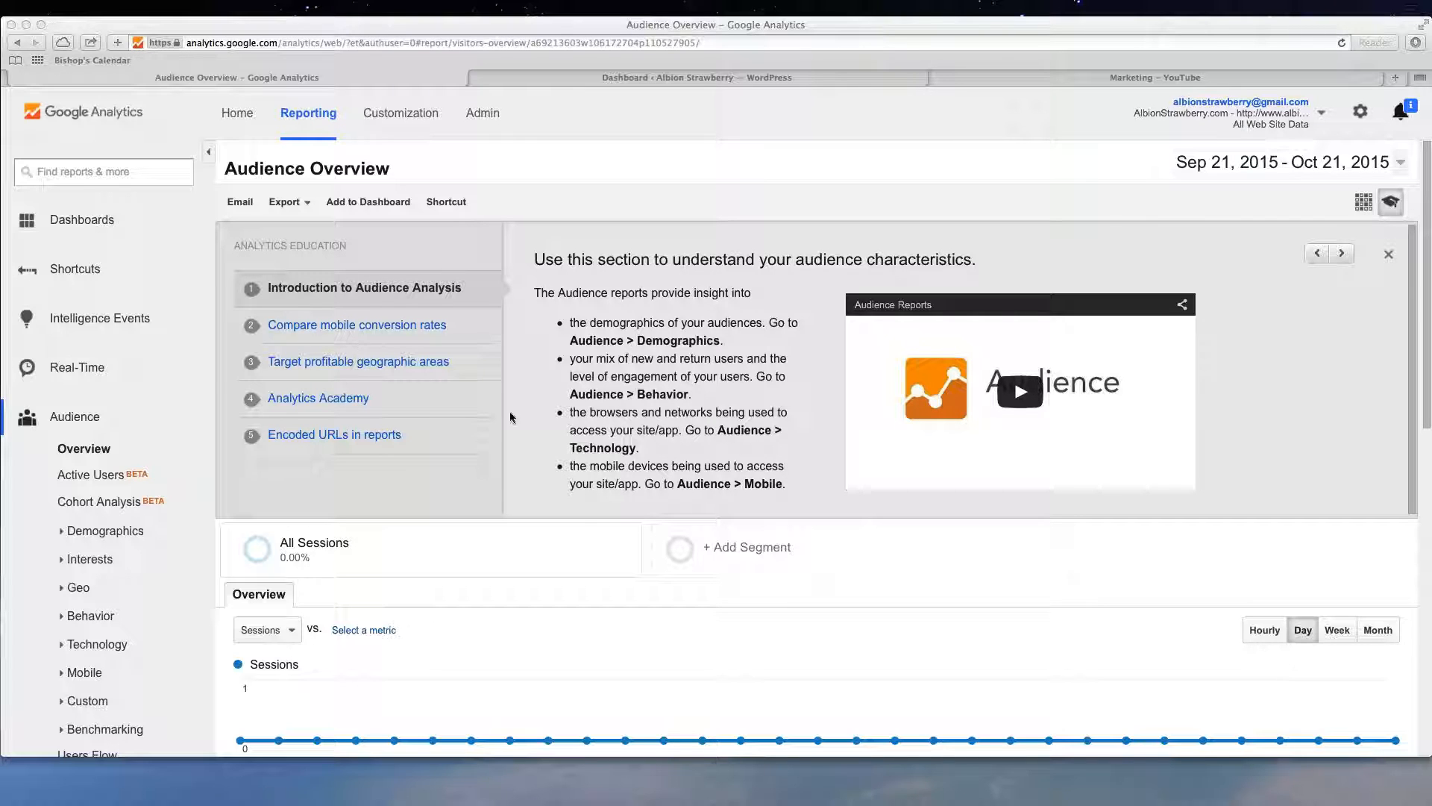
Close the Analytics education panel, expand Dashboards, and return to the WordPress Dashboard tab
left_click(1389, 255)
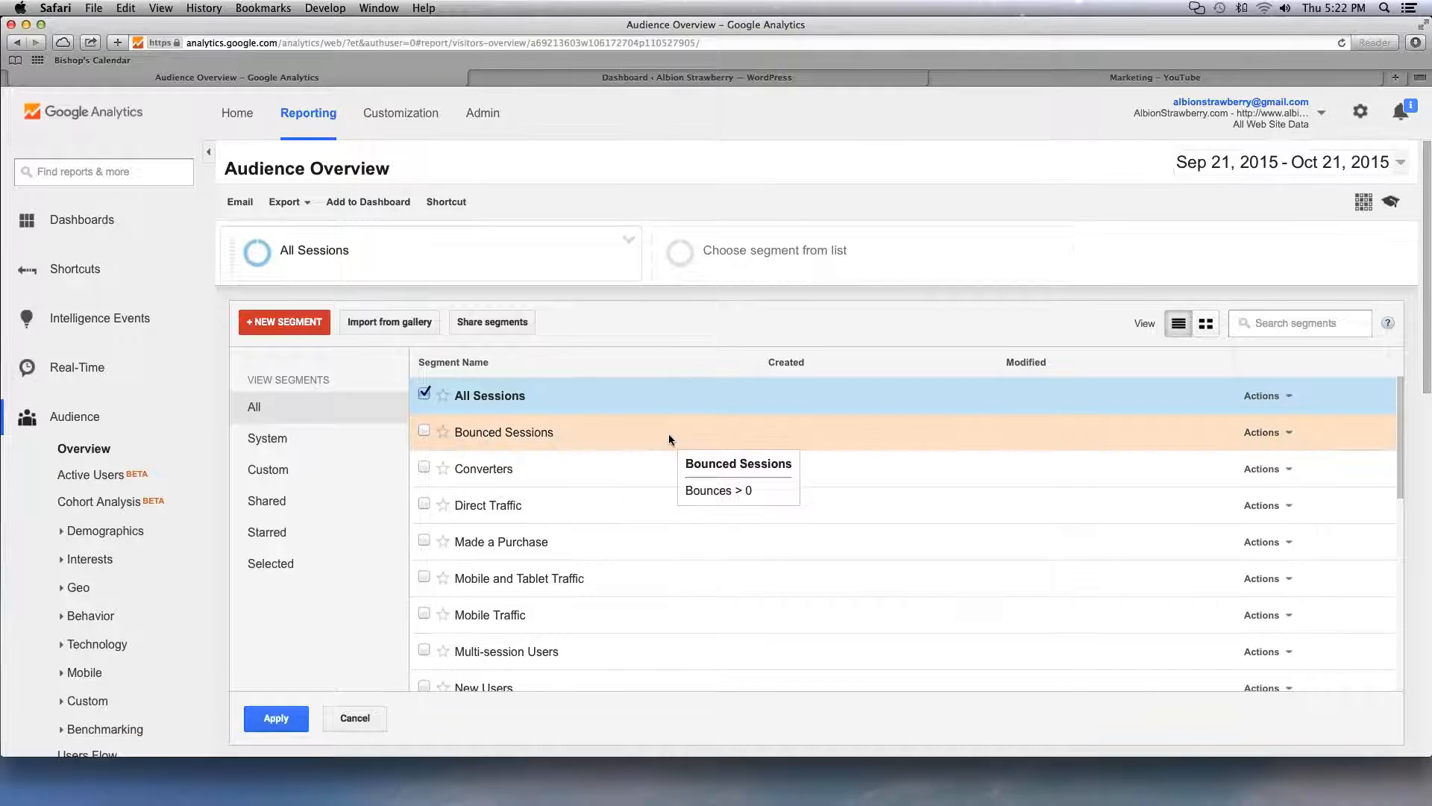
scroll(668, 435, "down", 2)
scroll(669, 433, "up", 2)
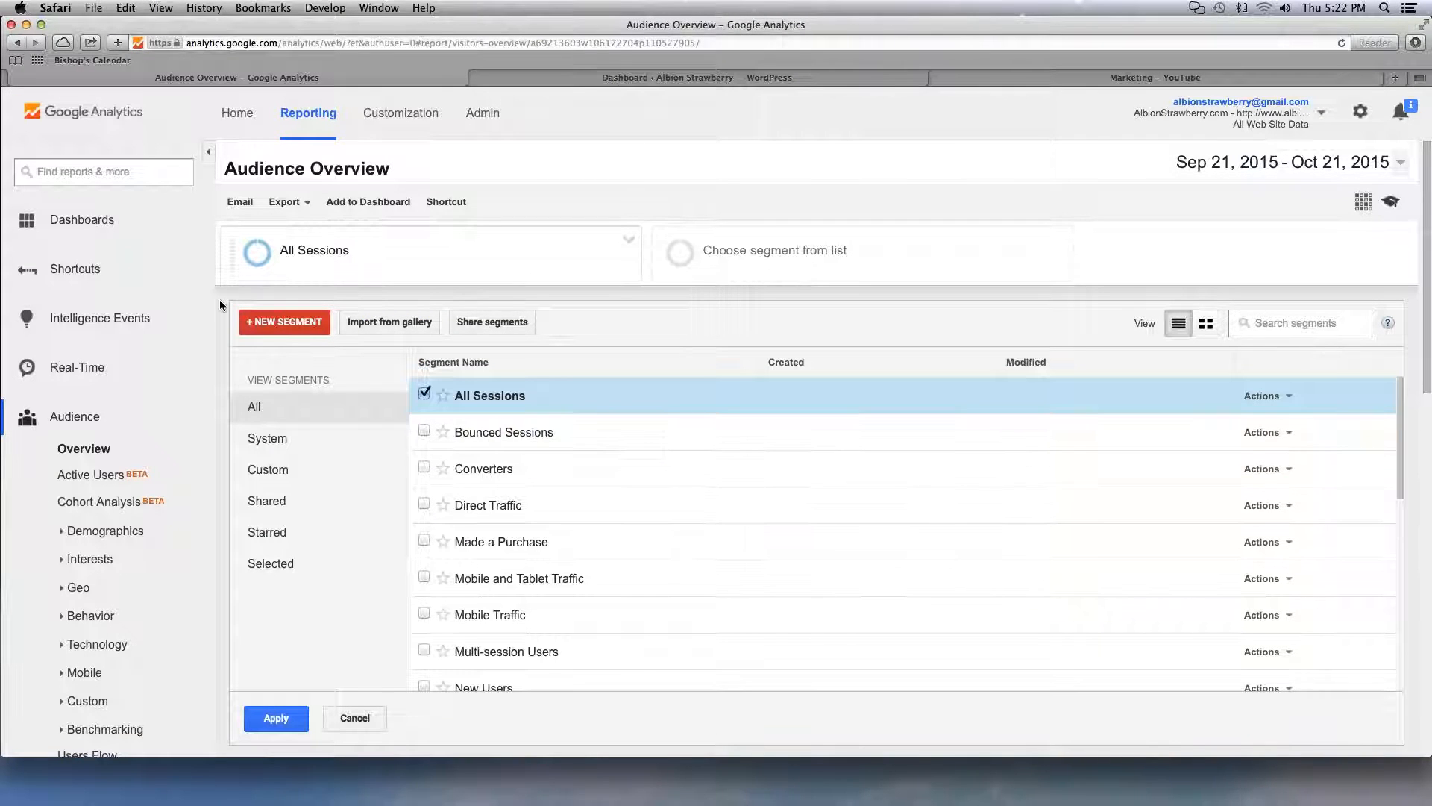
left_click(75, 220)
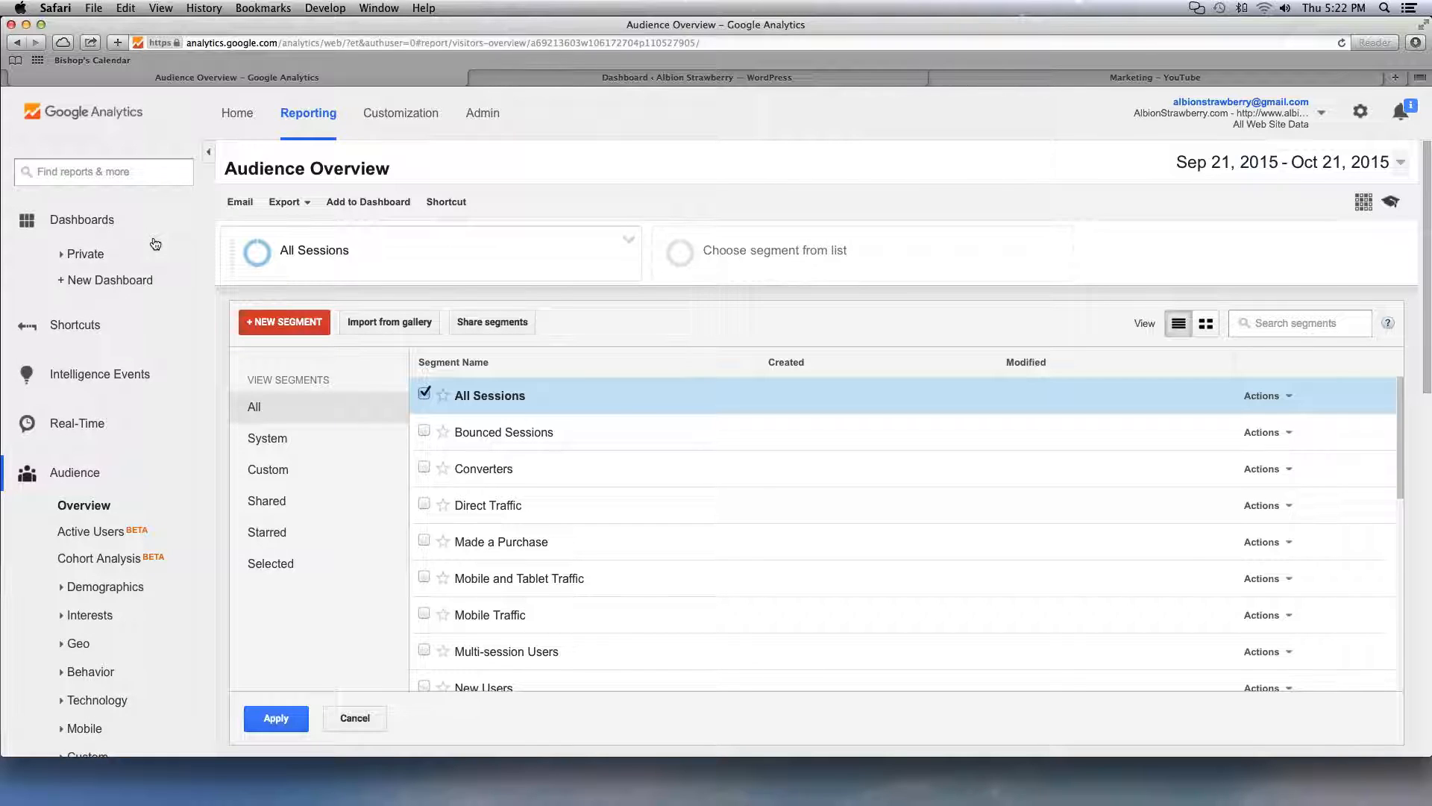
left_click(615, 78)
mouse_move(127, 427)
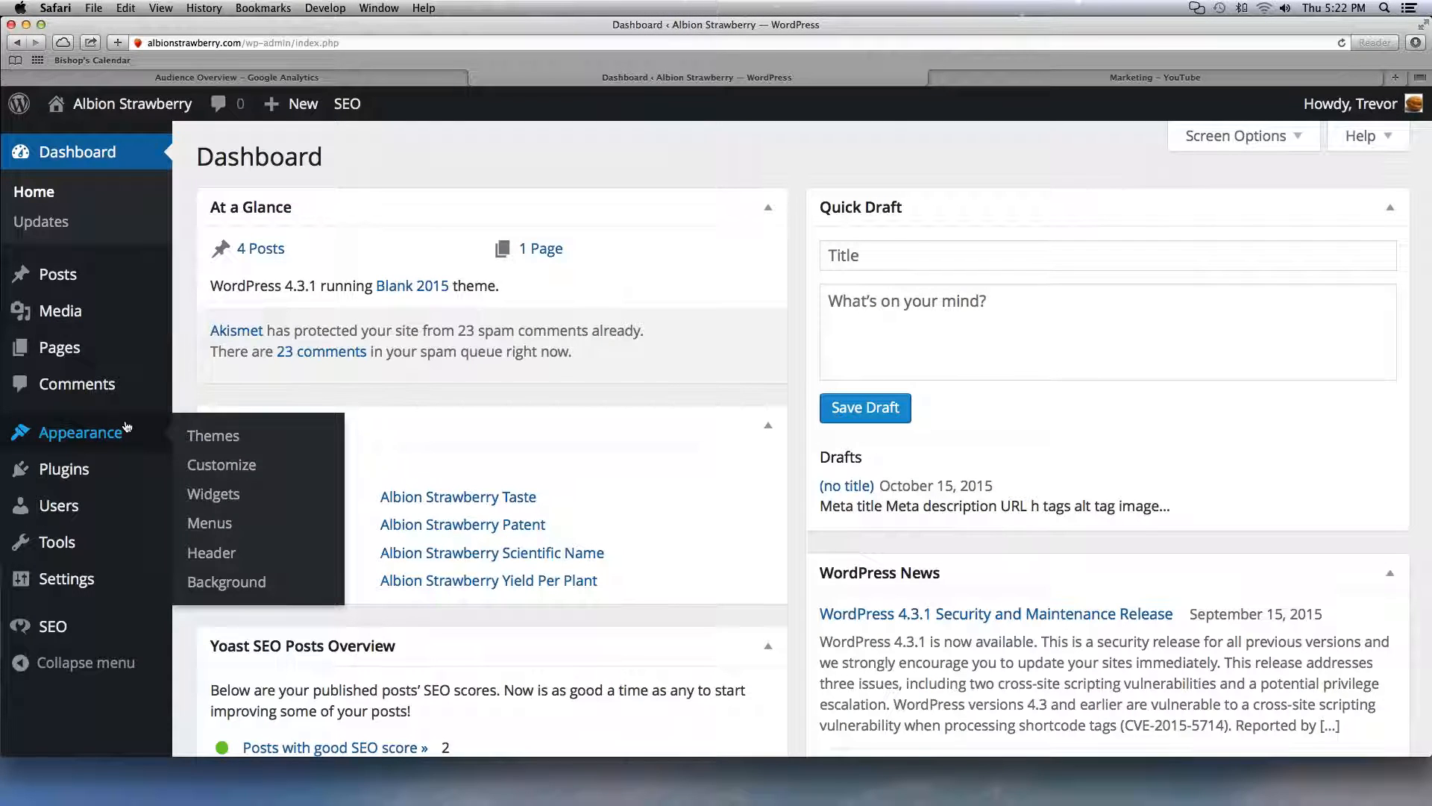
Search installed plugins for 'google analytics', then go to the Add New plugins page
left_click(66, 472)
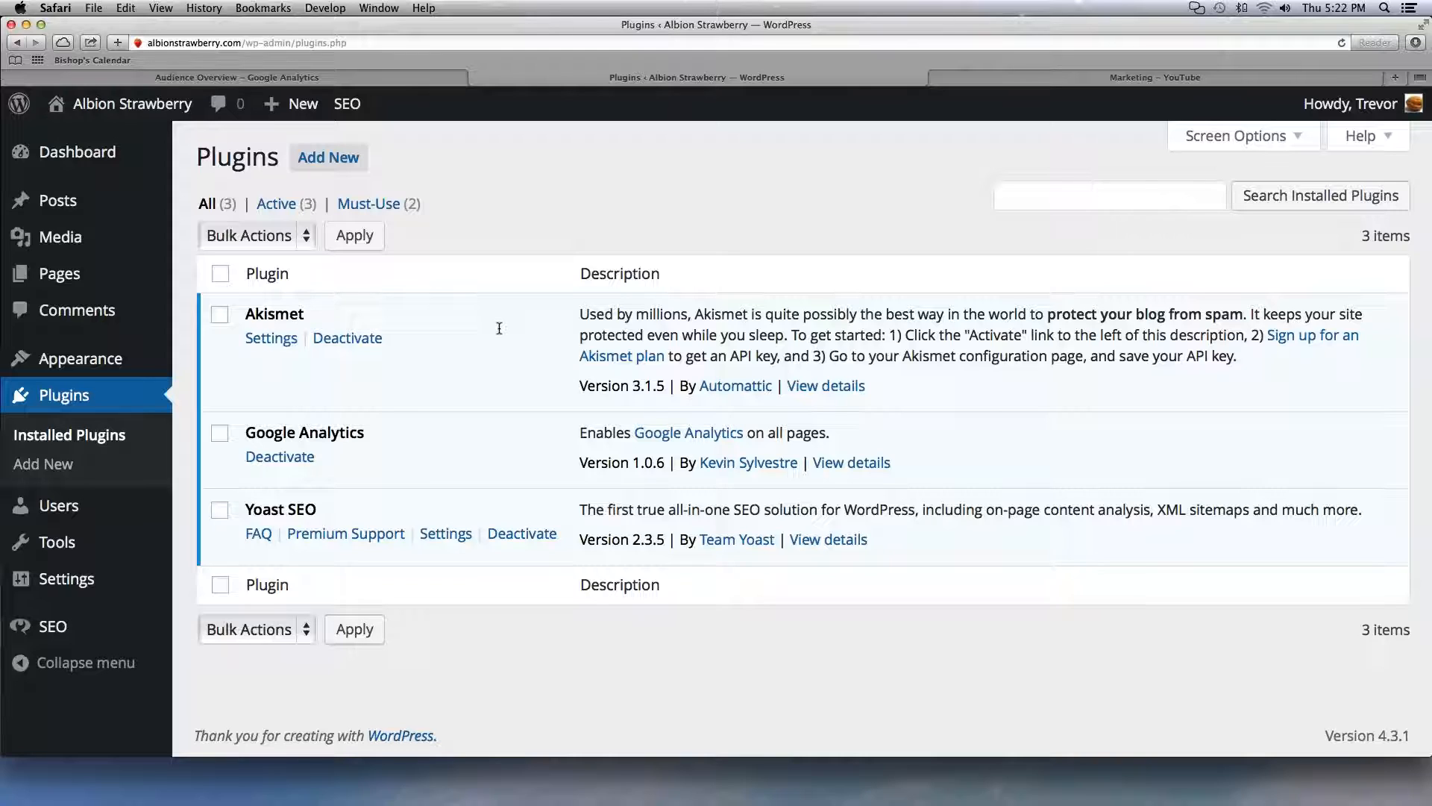
left_click(1056, 209)
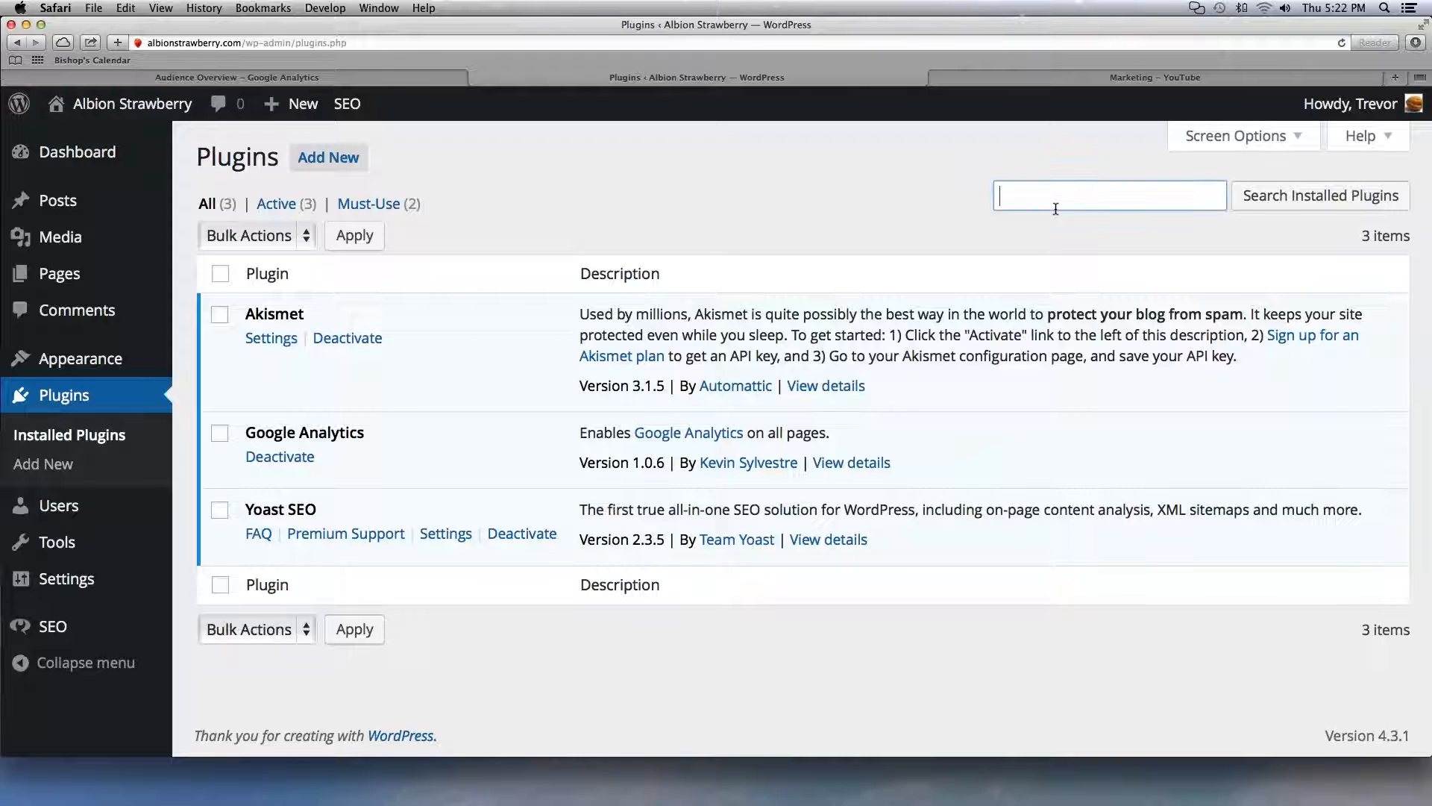
type("google analytics")
key("Return")
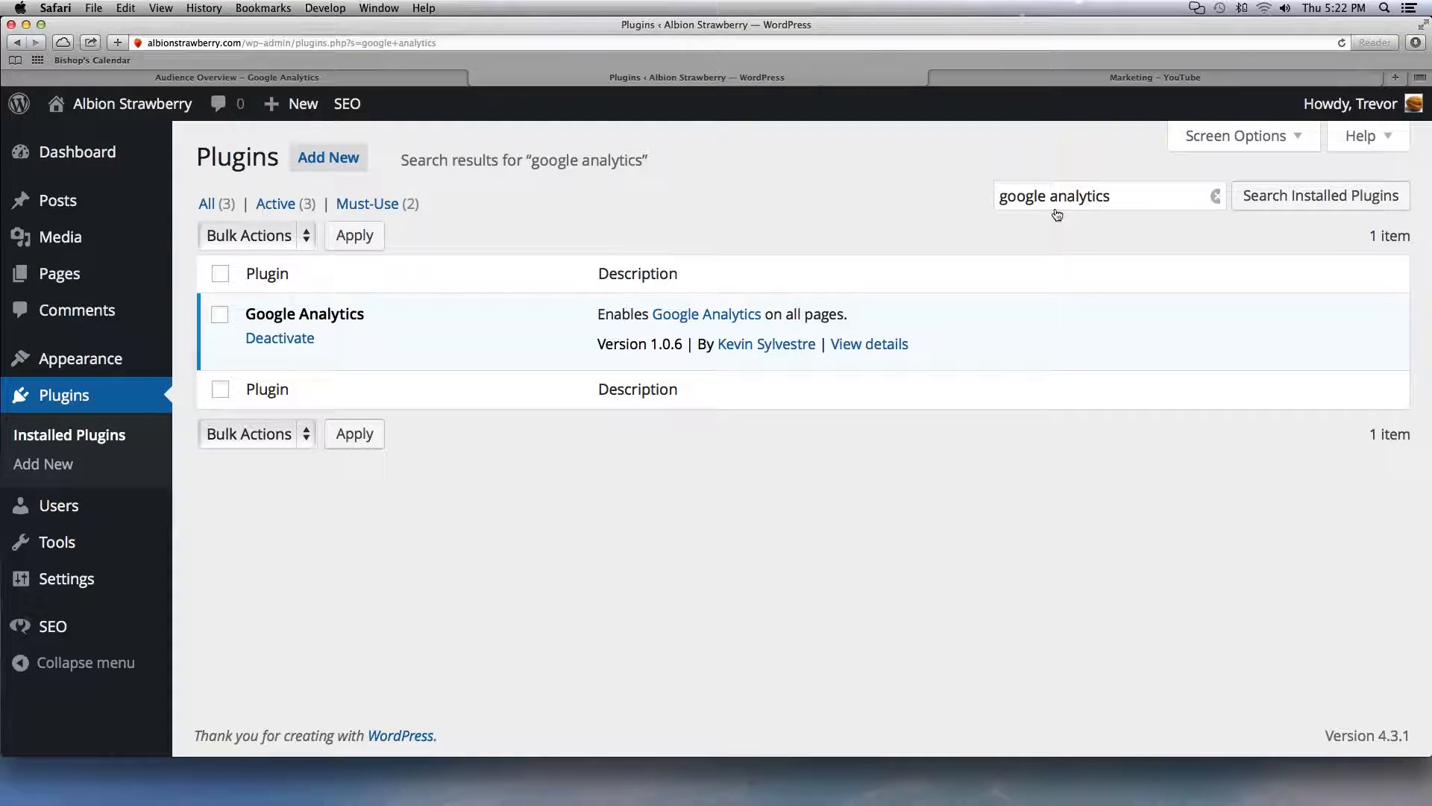
left_click(328, 157)
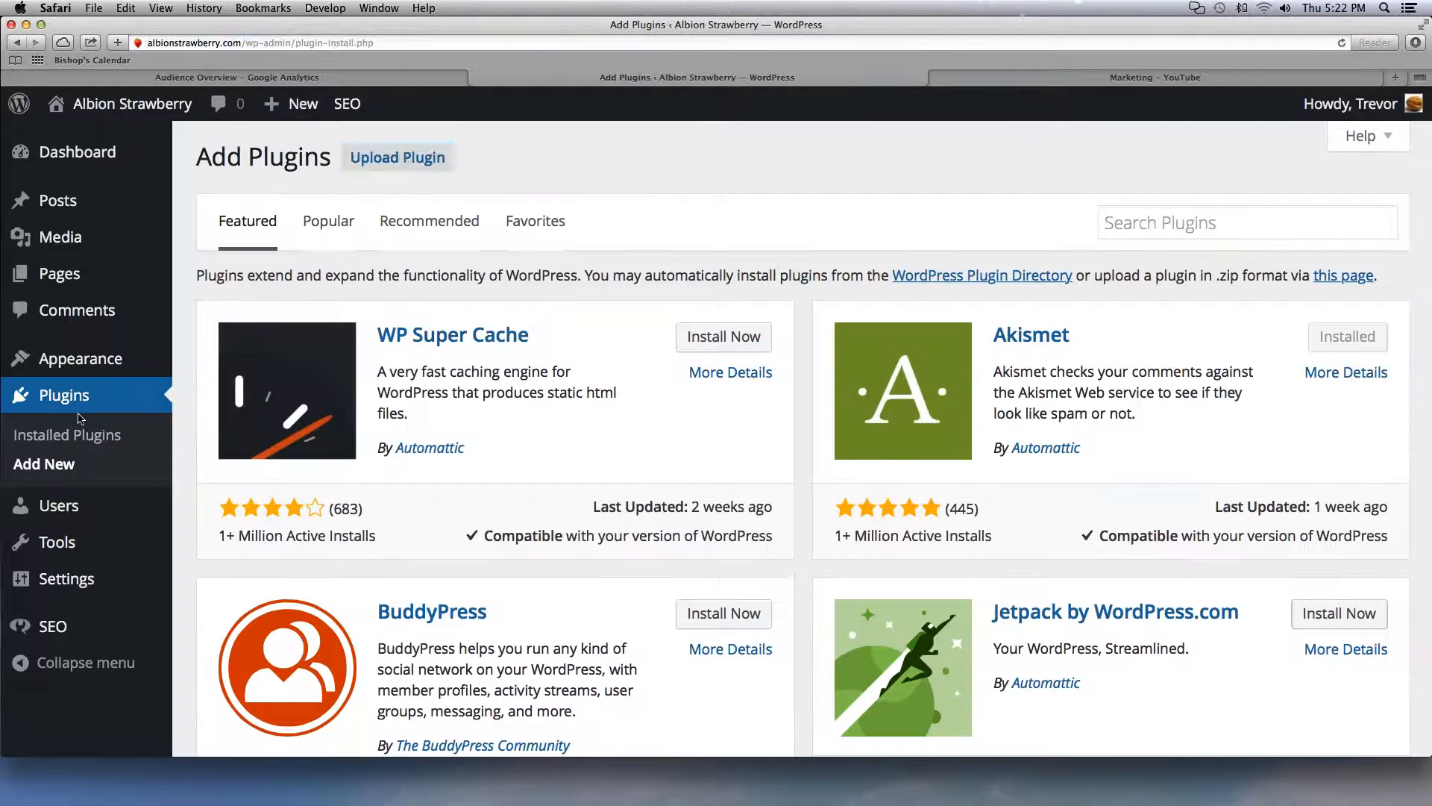
Search the plugin directory for 'google analytics' and install Google Analyticator 6.4.9.6
left_click(1168, 237)
type("google analytic")
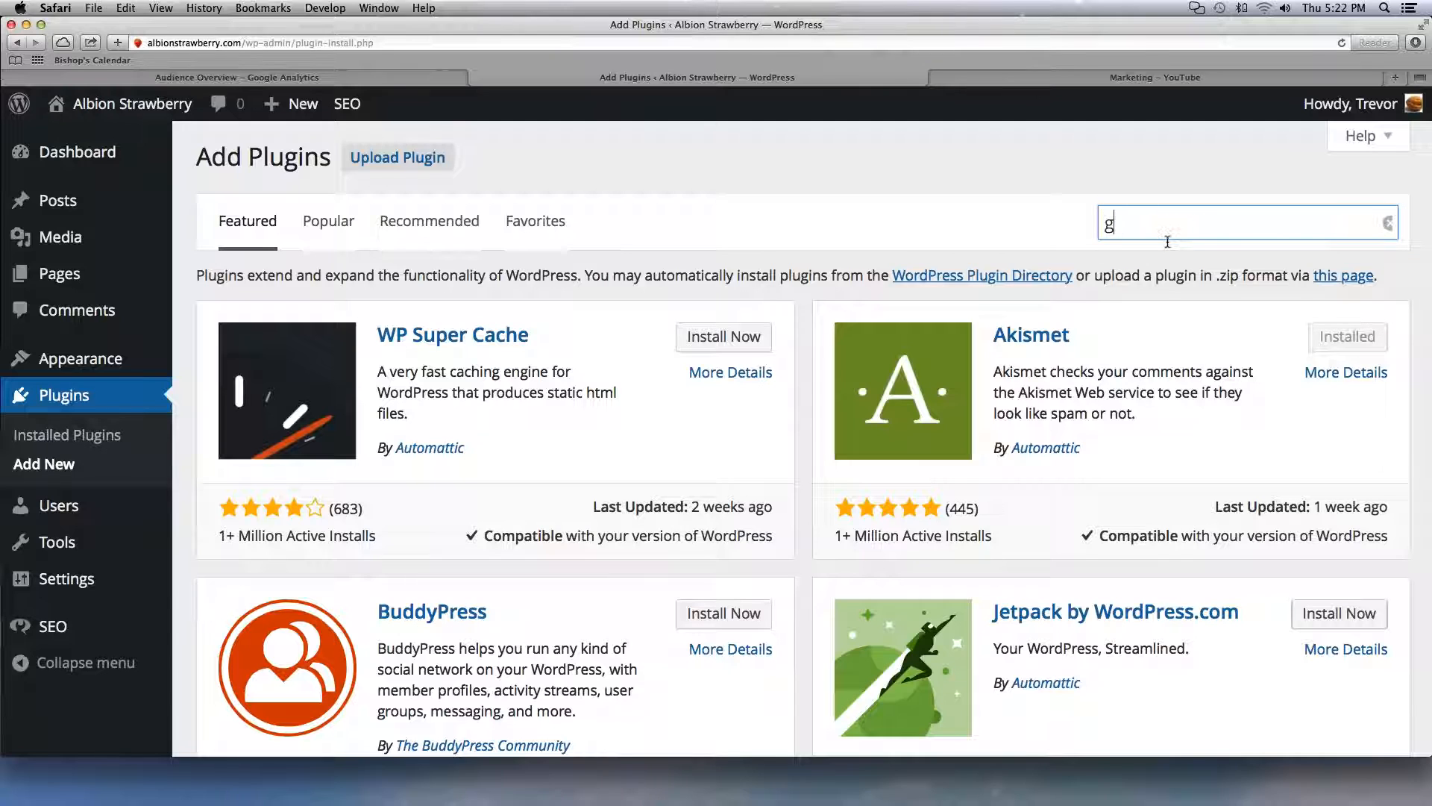
type("s")
key("Return")
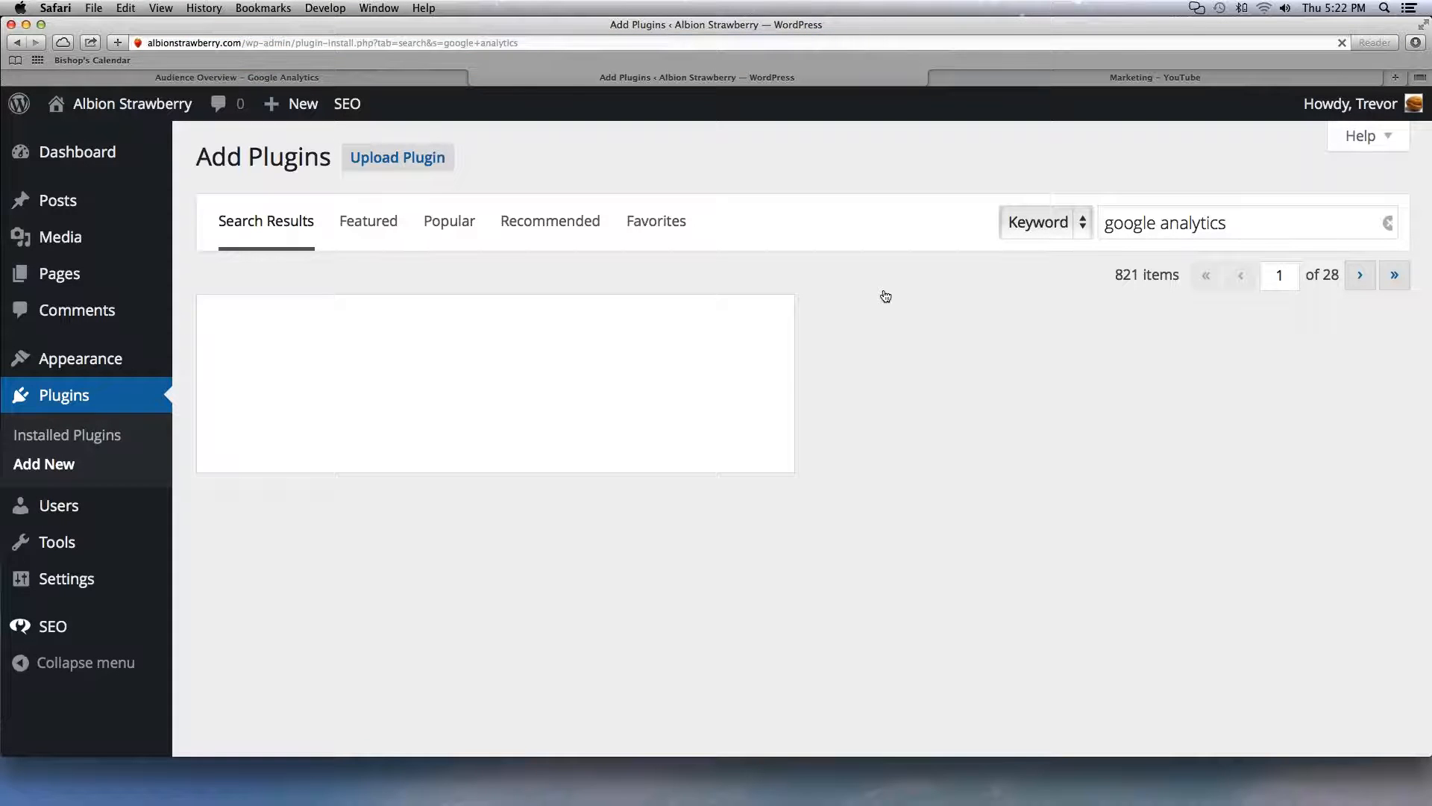
scroll(1068, 347, "down", 3)
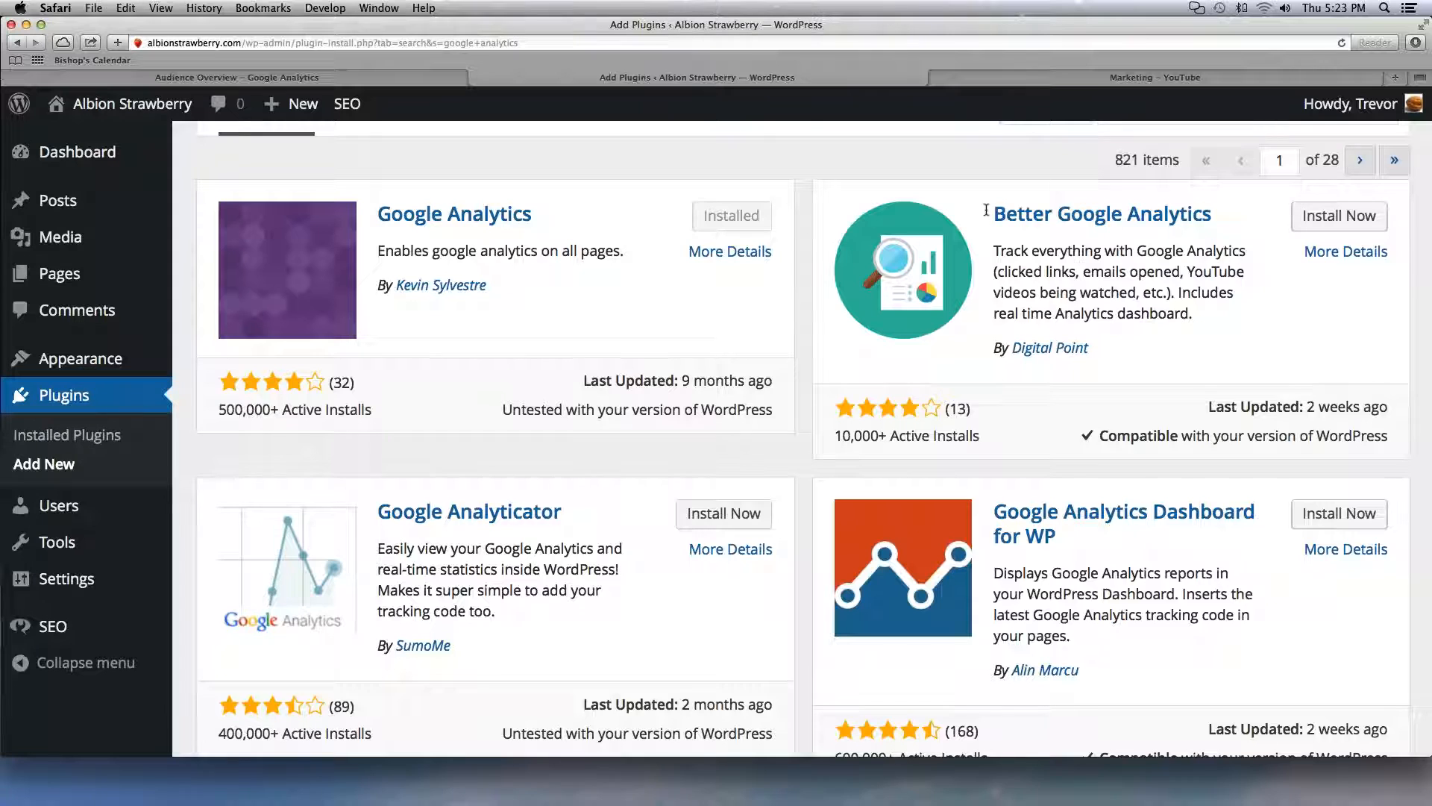
left_click_drag(986, 211, 1221, 211)
scroll(1222, 210, "down", 3)
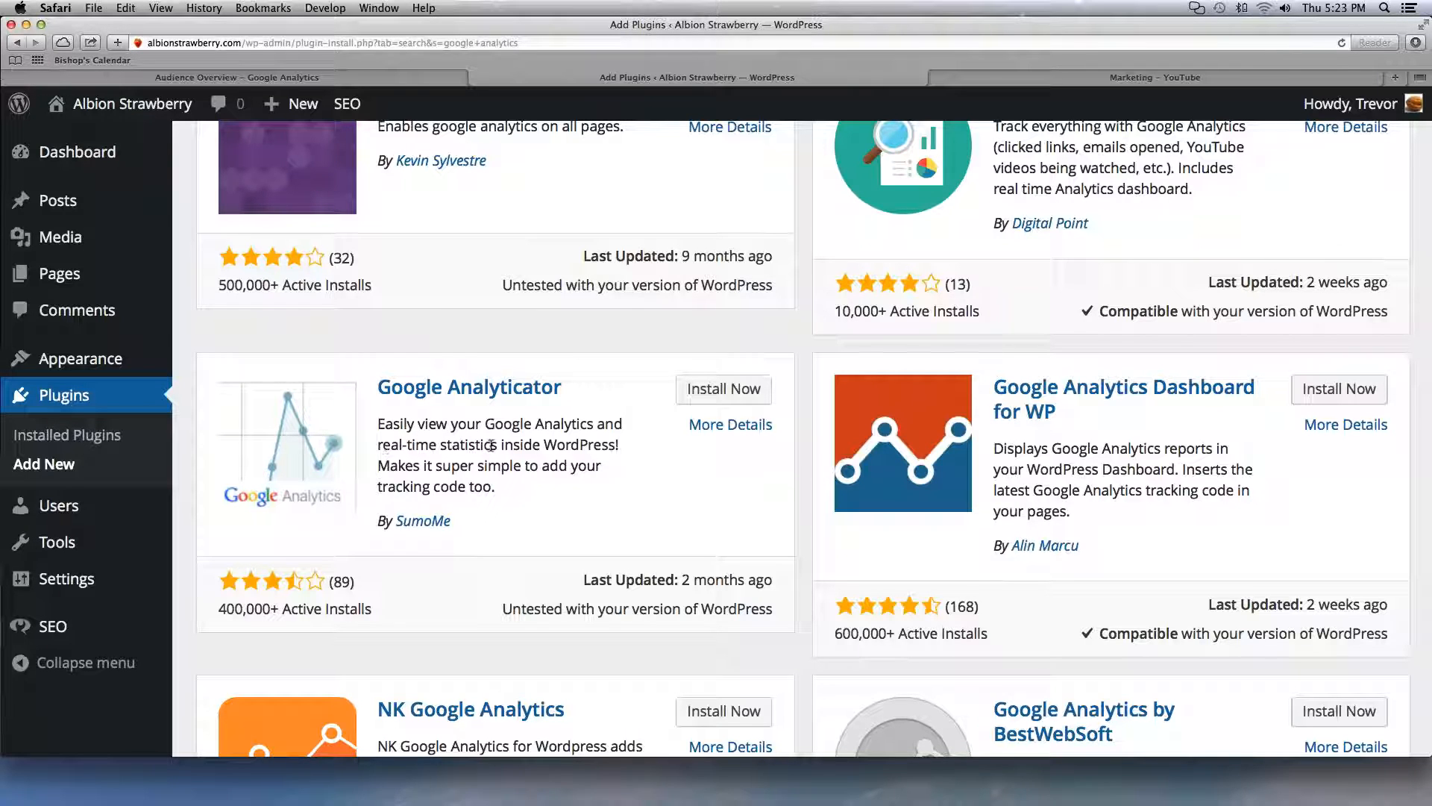
left_click_drag(499, 444, 622, 444)
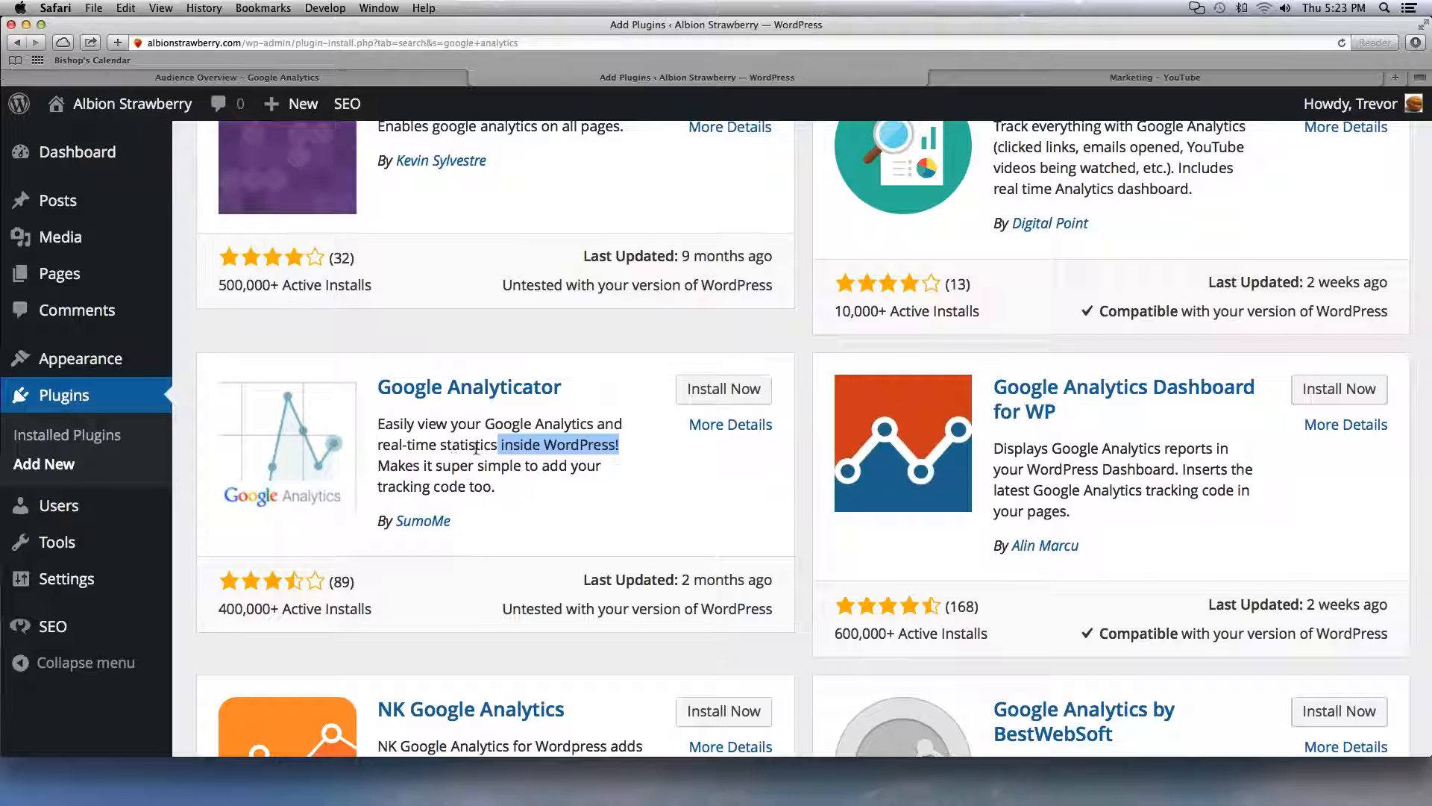
left_click(732, 388)
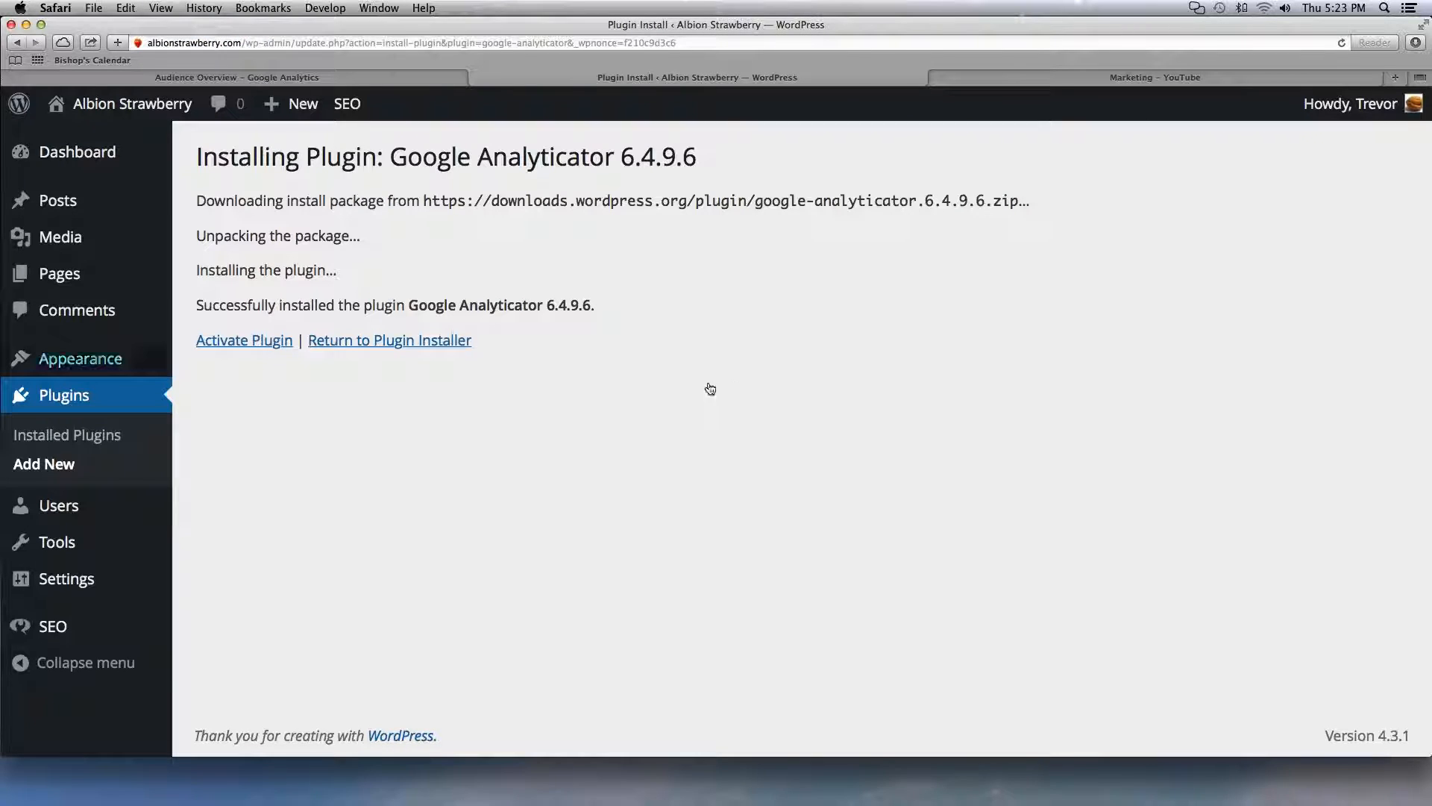
Activate Google Analyticator and open its Settings page from the Plugins list
left_click(291, 349)
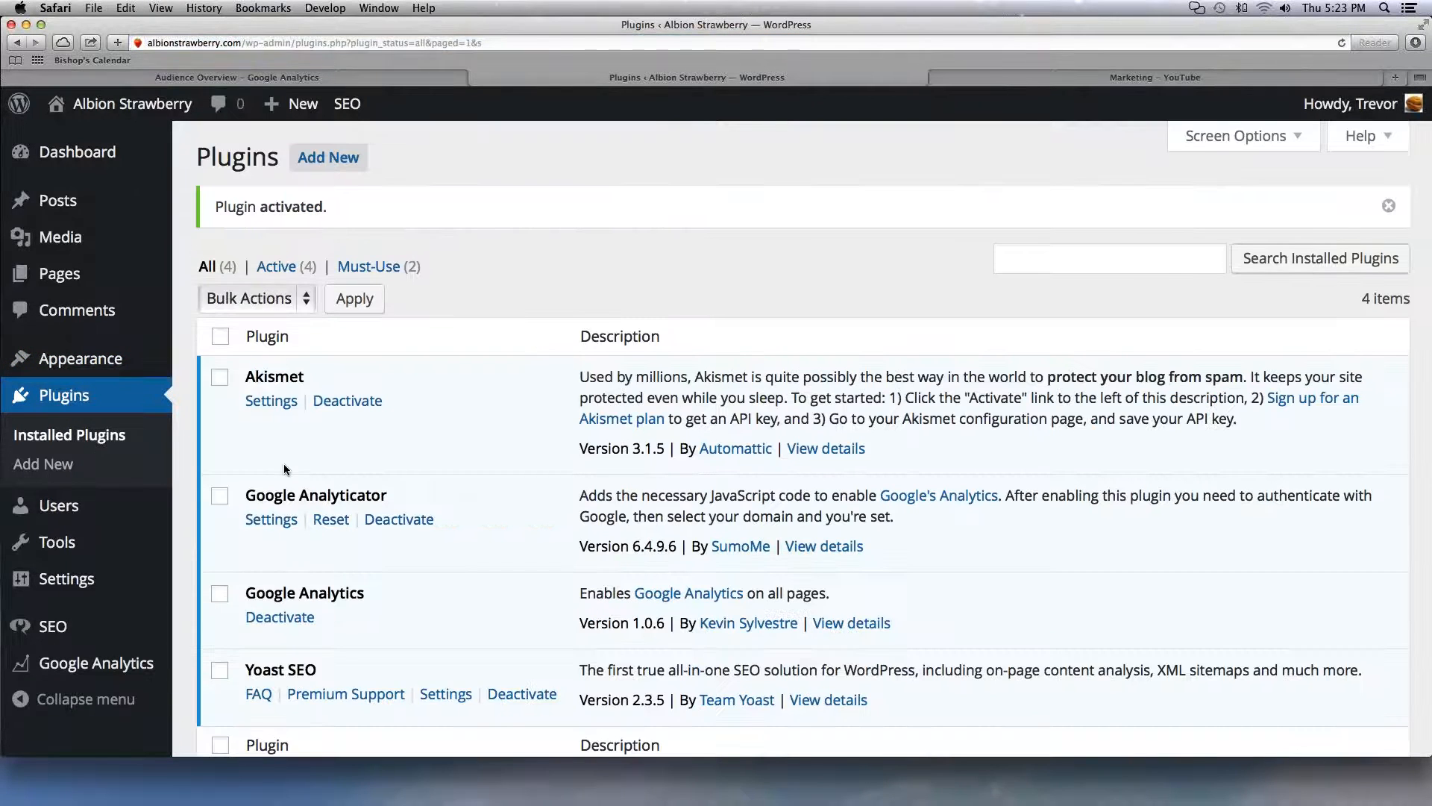
scroll(287, 474, "down", 2)
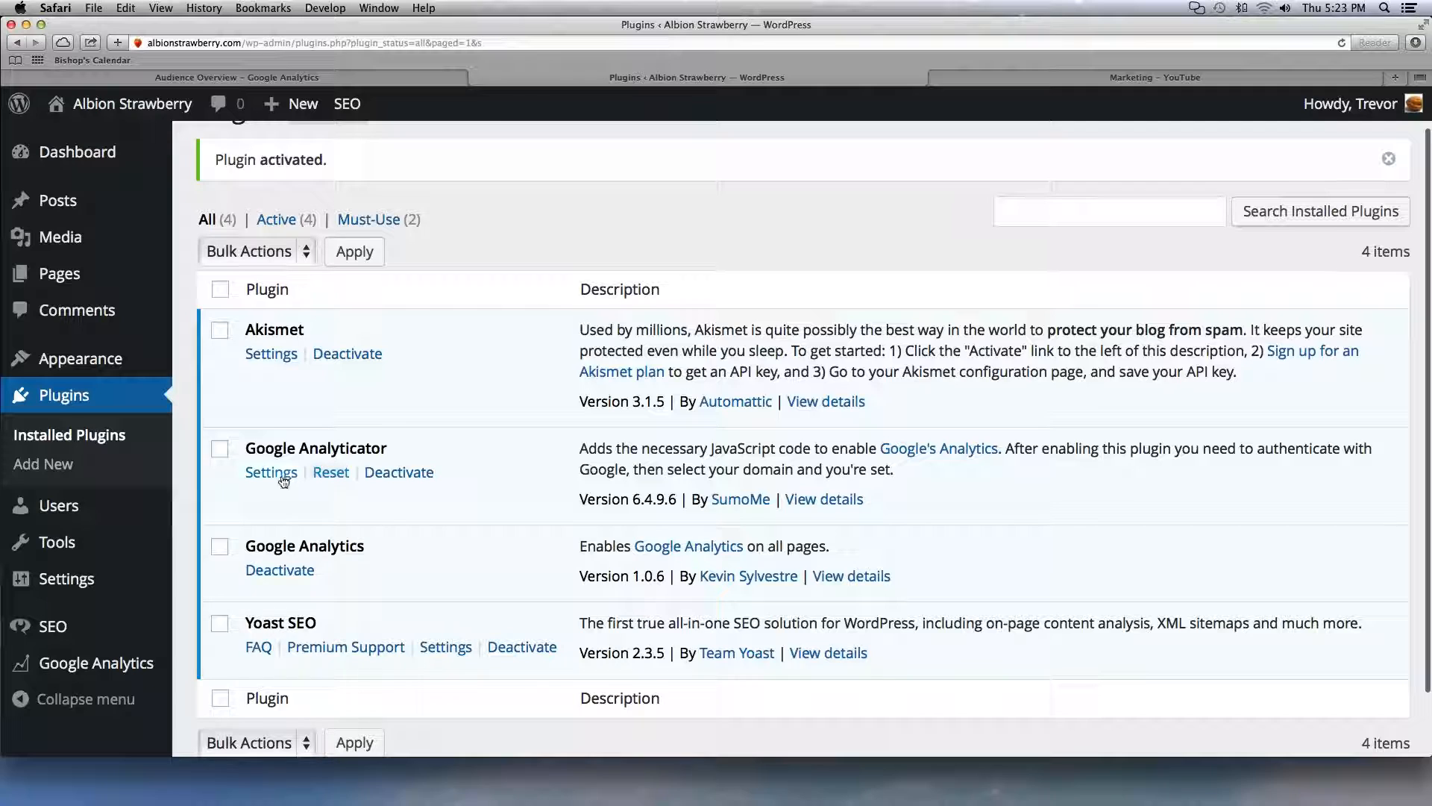
mouse_move(321, 514)
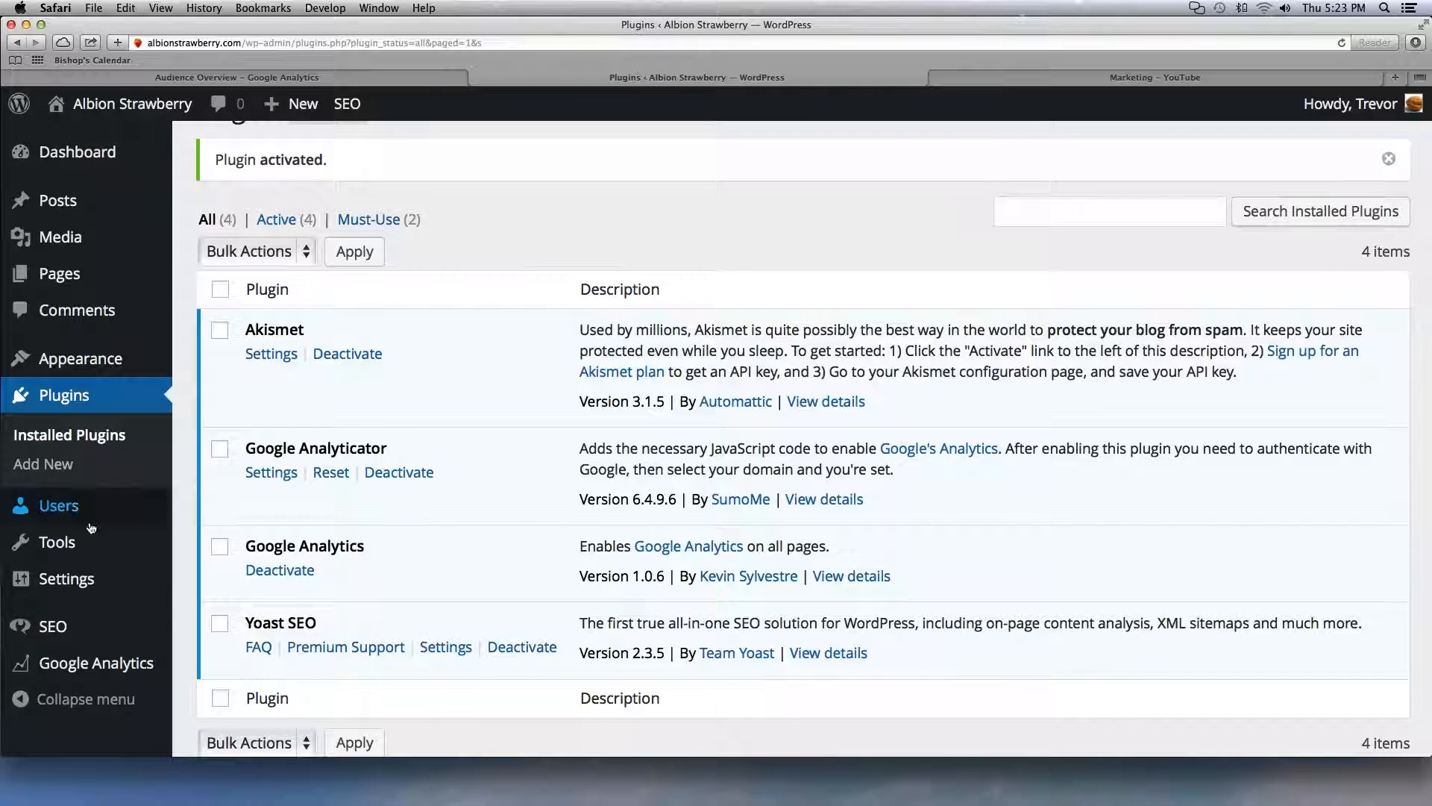
mouse_move(67, 578)
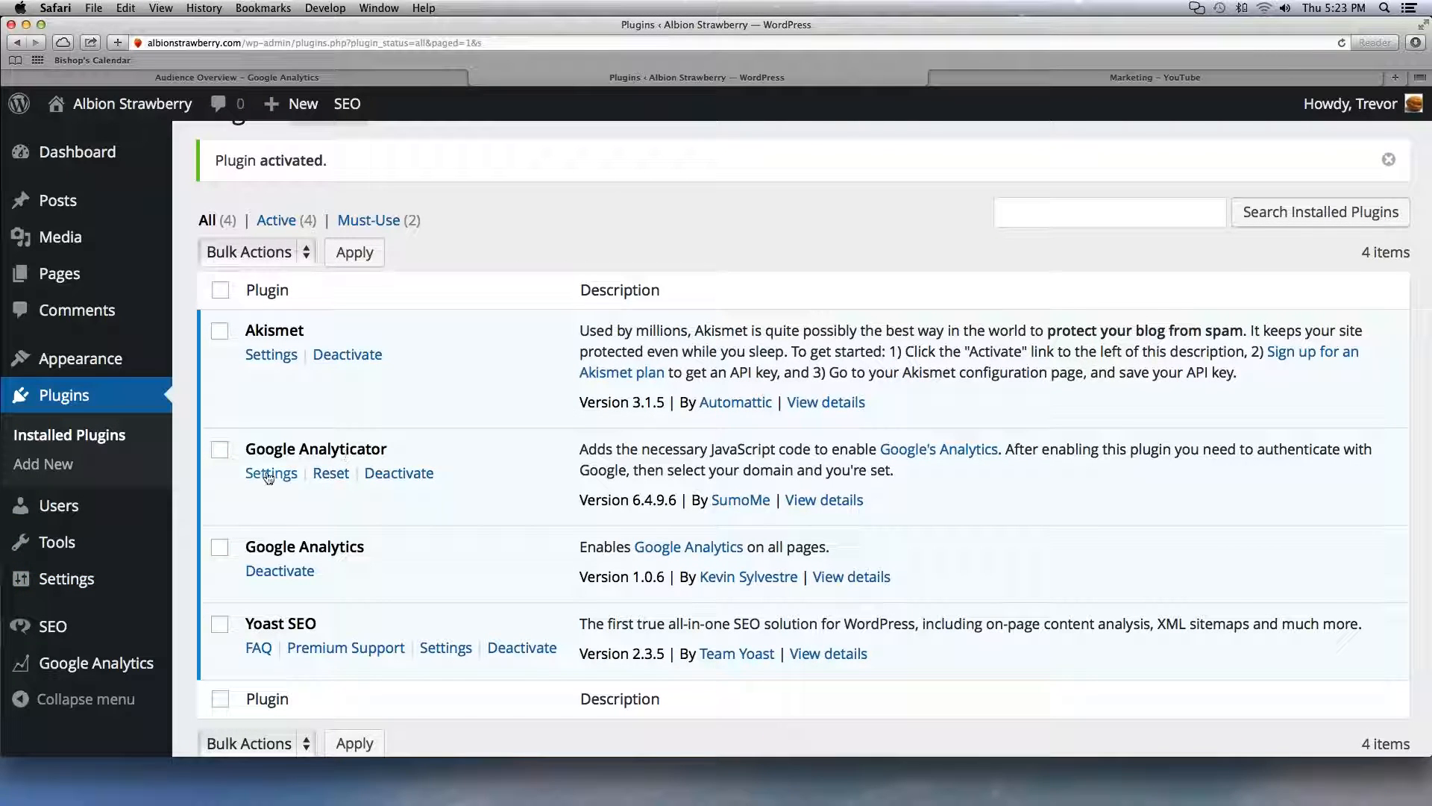
left_click(270, 474)
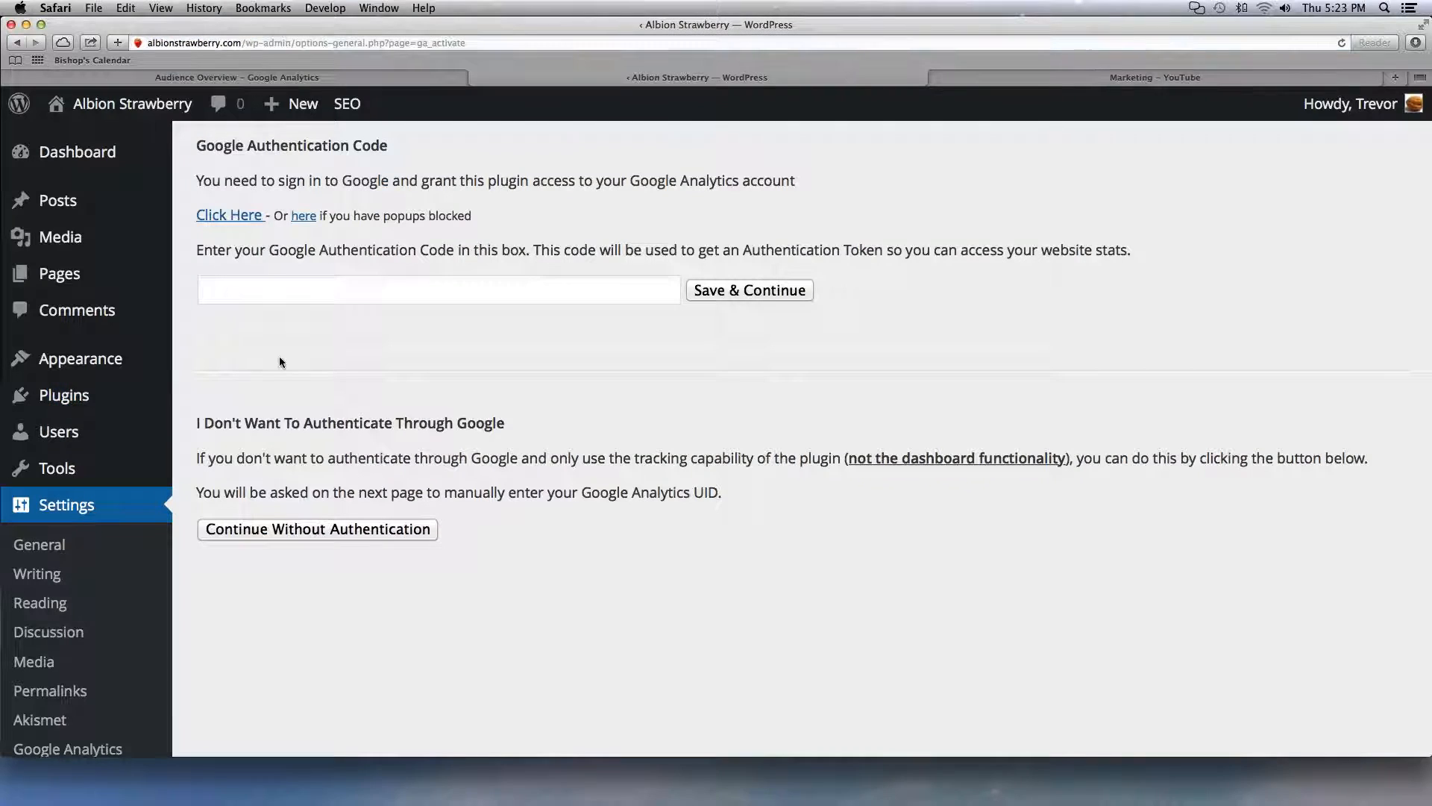
Allow access in the Google popup and paste the returned code into the Google Authentication Code field
left_click(341, 294)
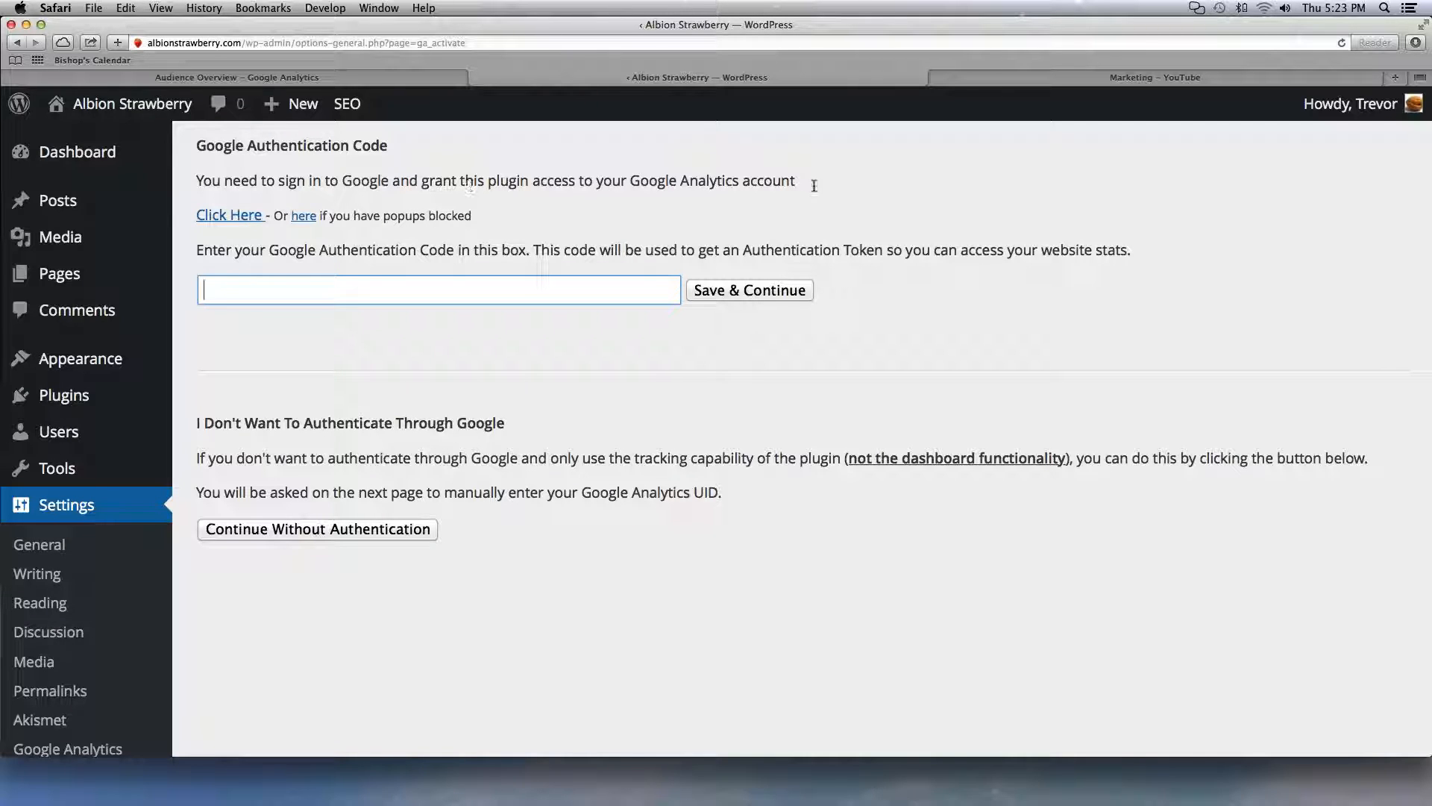
left_click(244, 214)
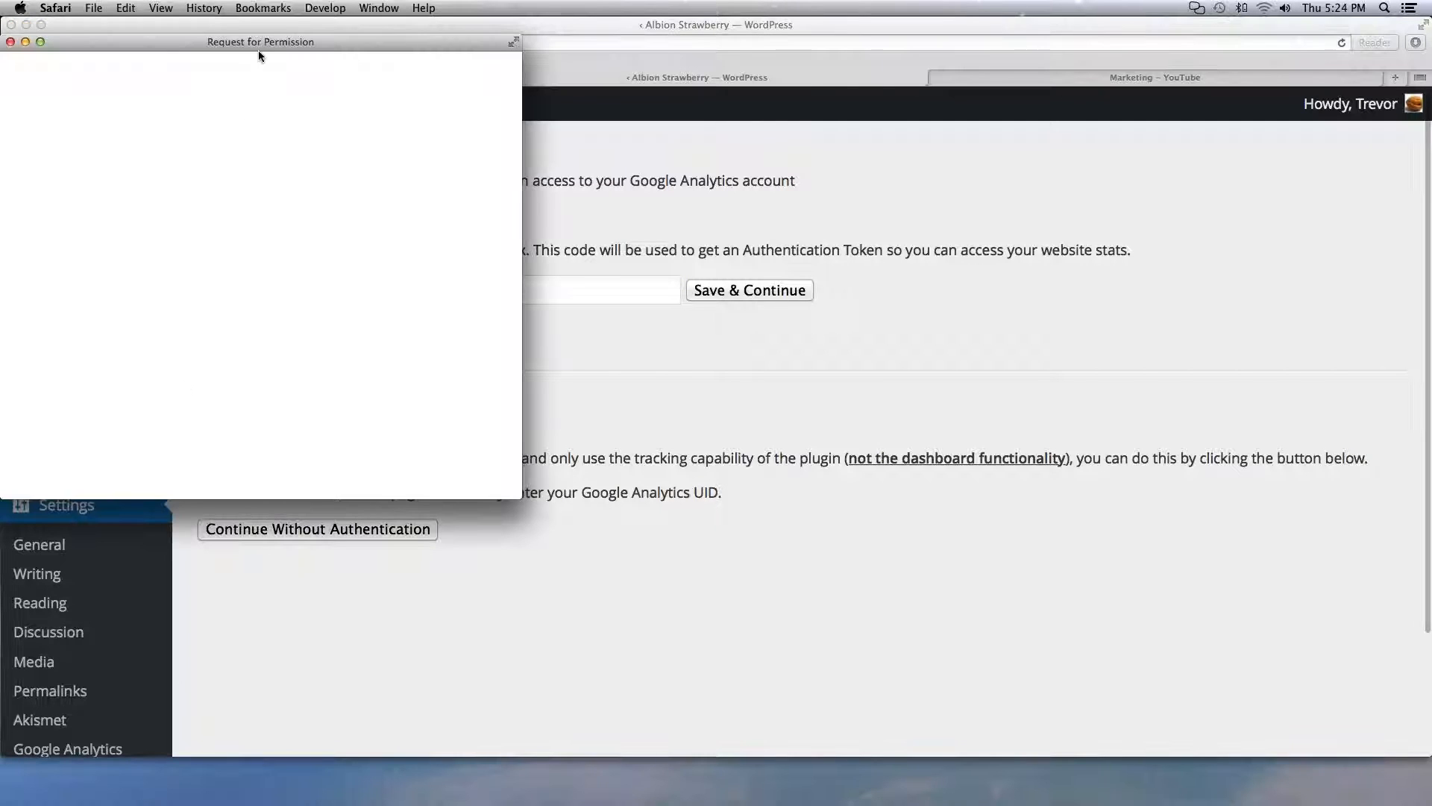
left_click_drag(267, 43, 505, 62)
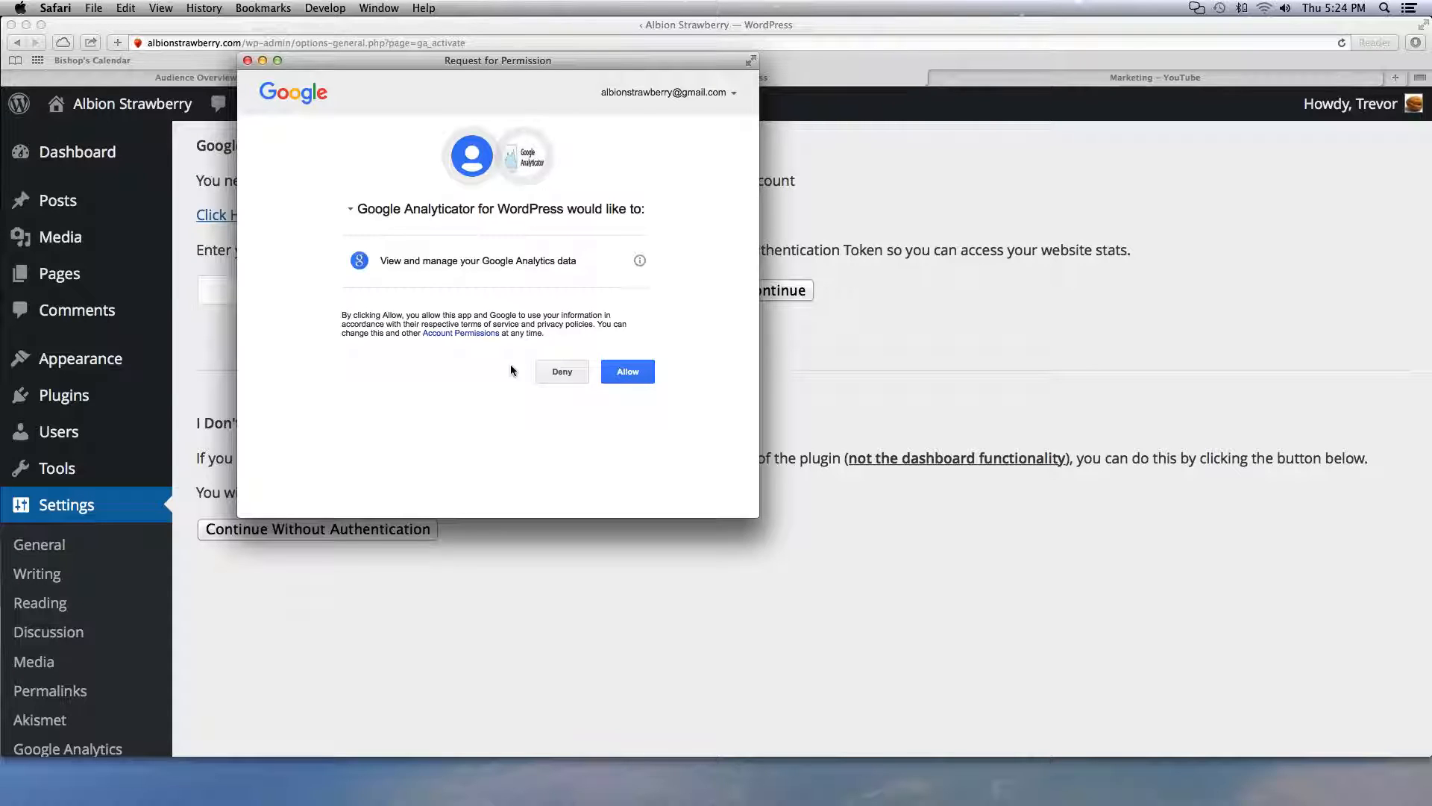
left_click(625, 371)
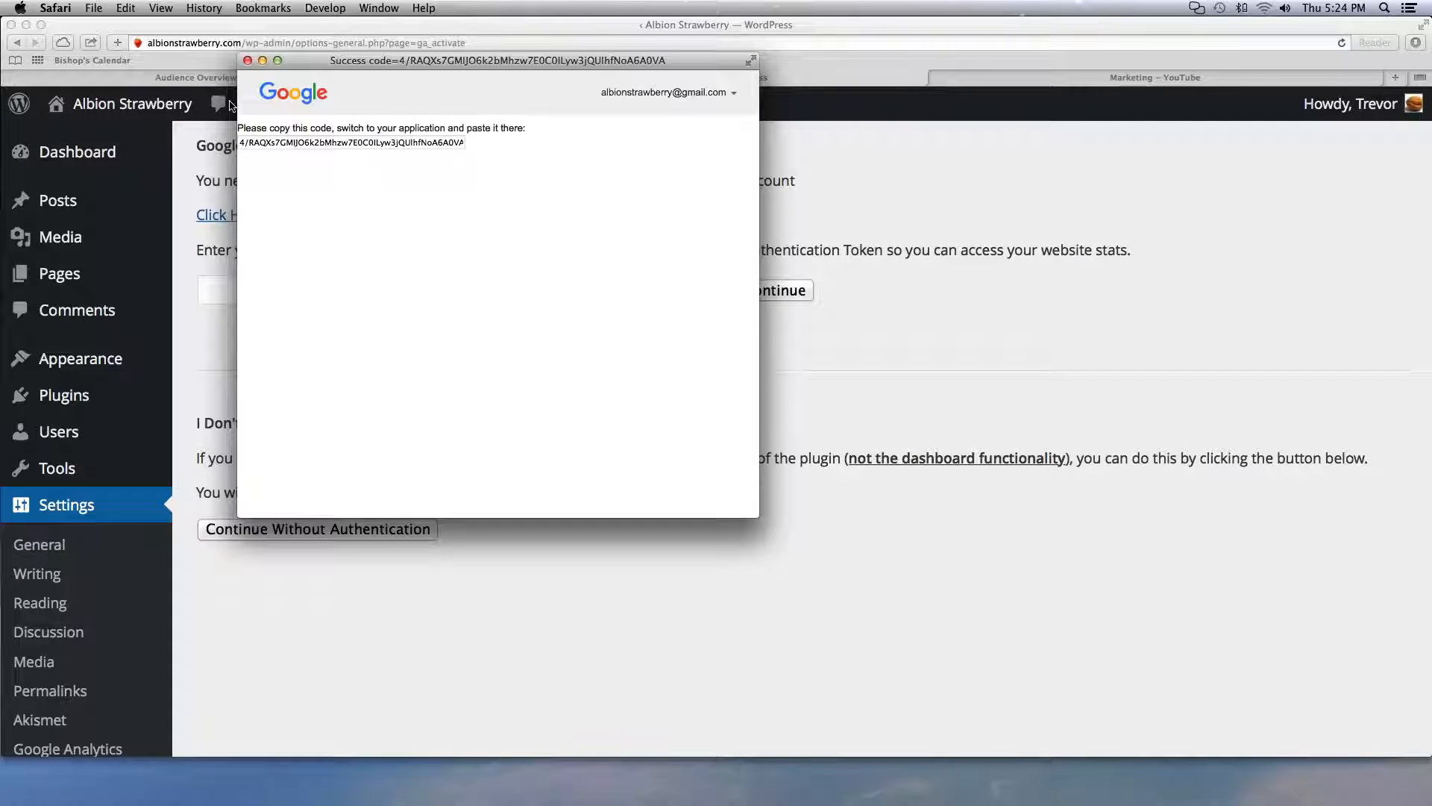
left_click(345, 142)
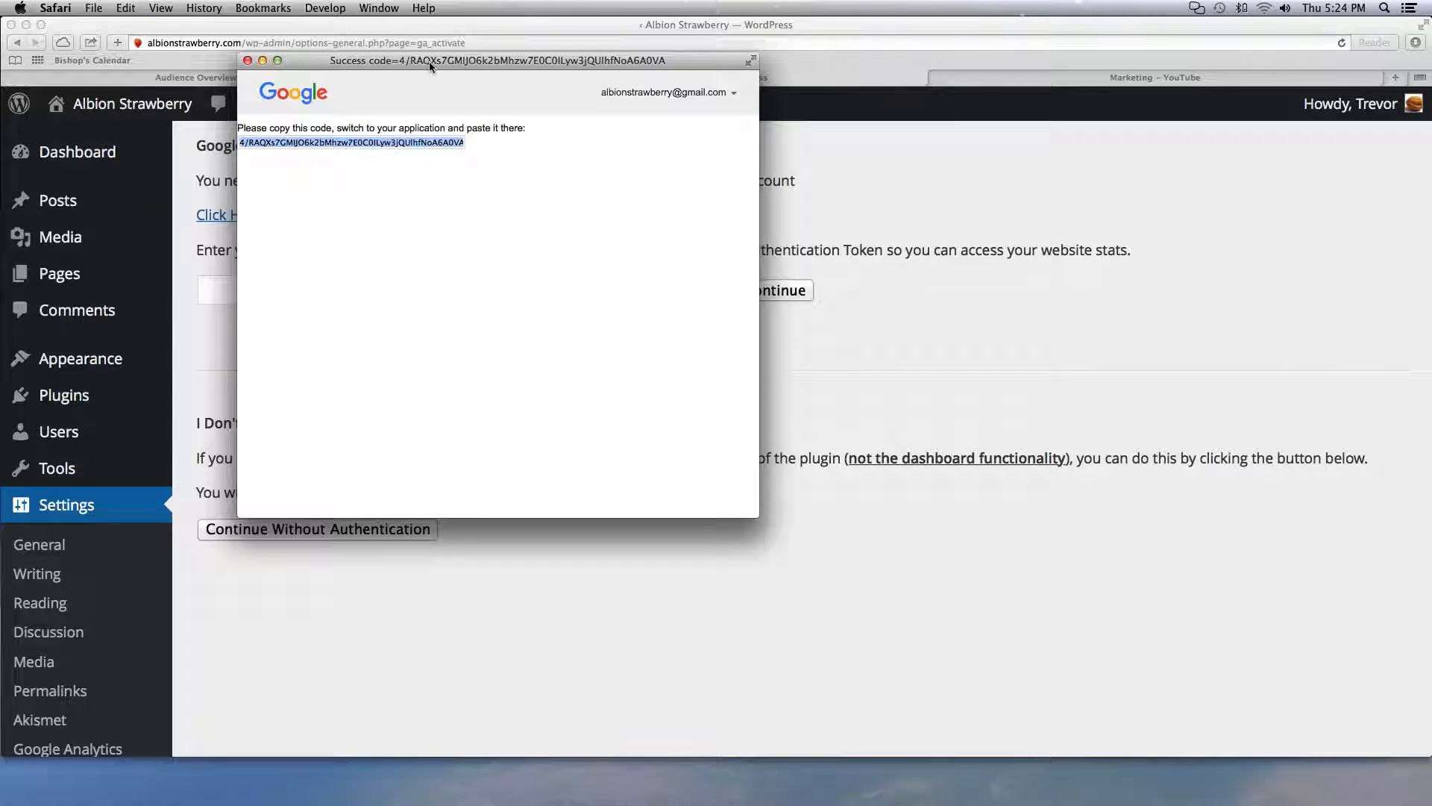
scroll(446, 143, "down", 1)
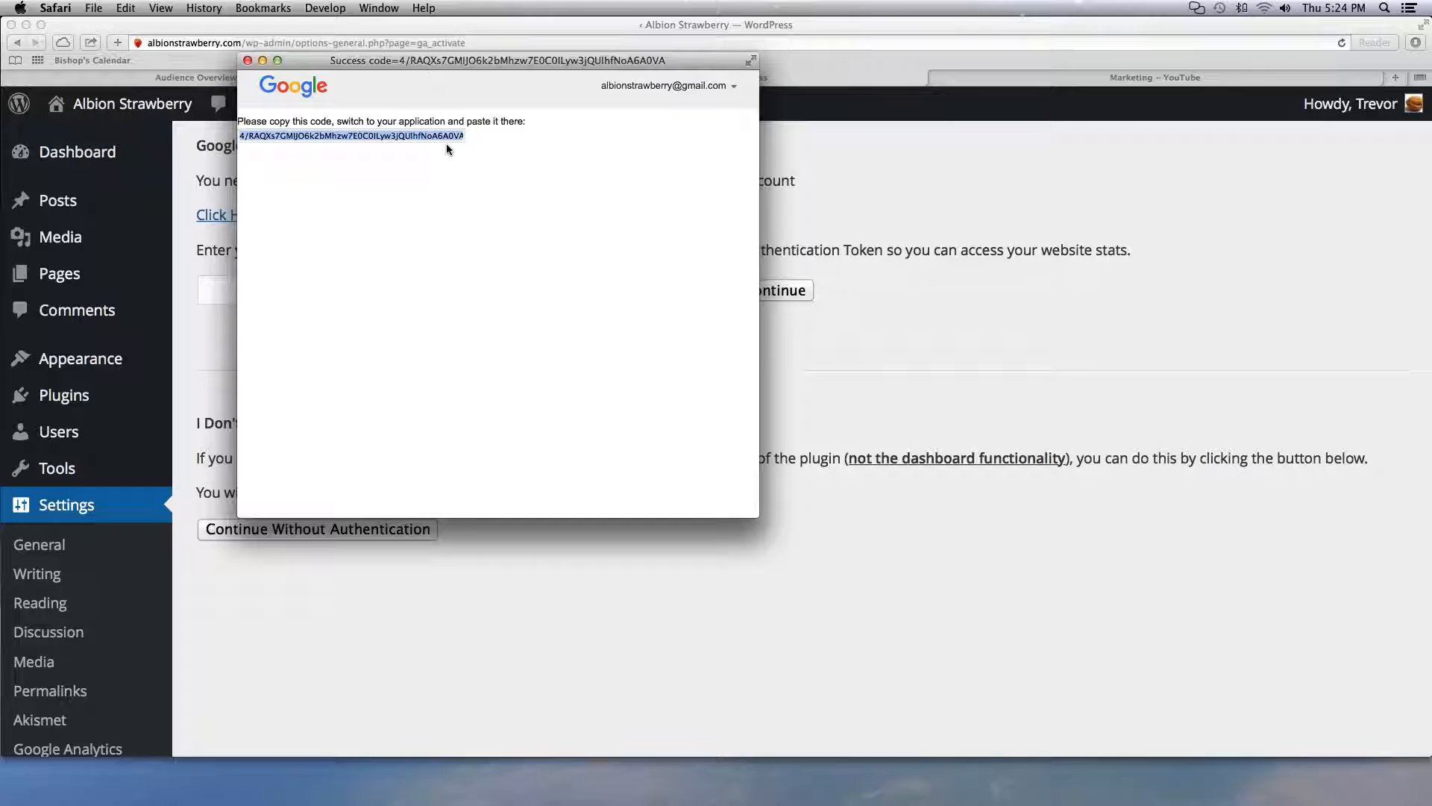
left_click(248, 60)
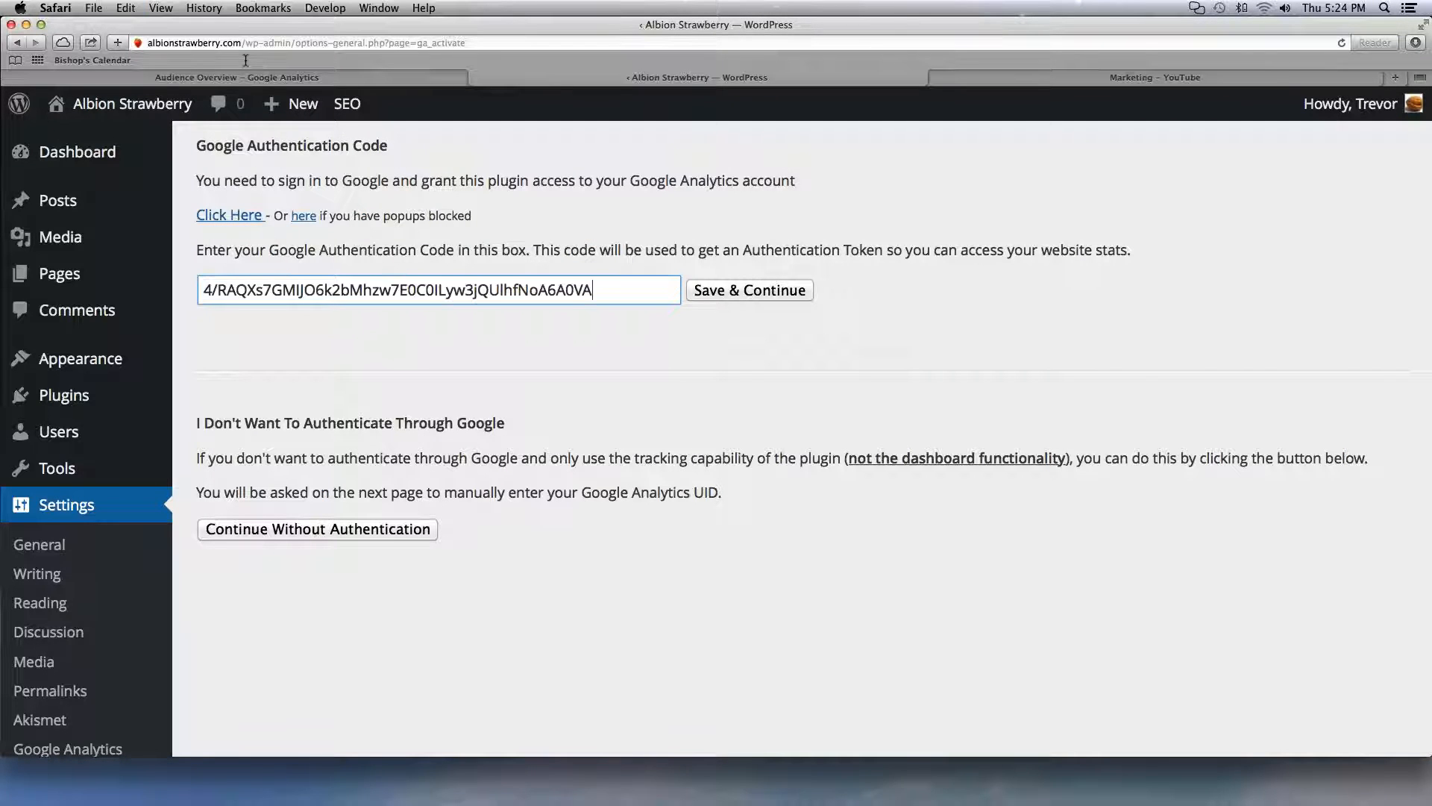
Submit the code, set Google Analytics logging to Enabled, save changes, and view the Dashboard
left_click(755, 290)
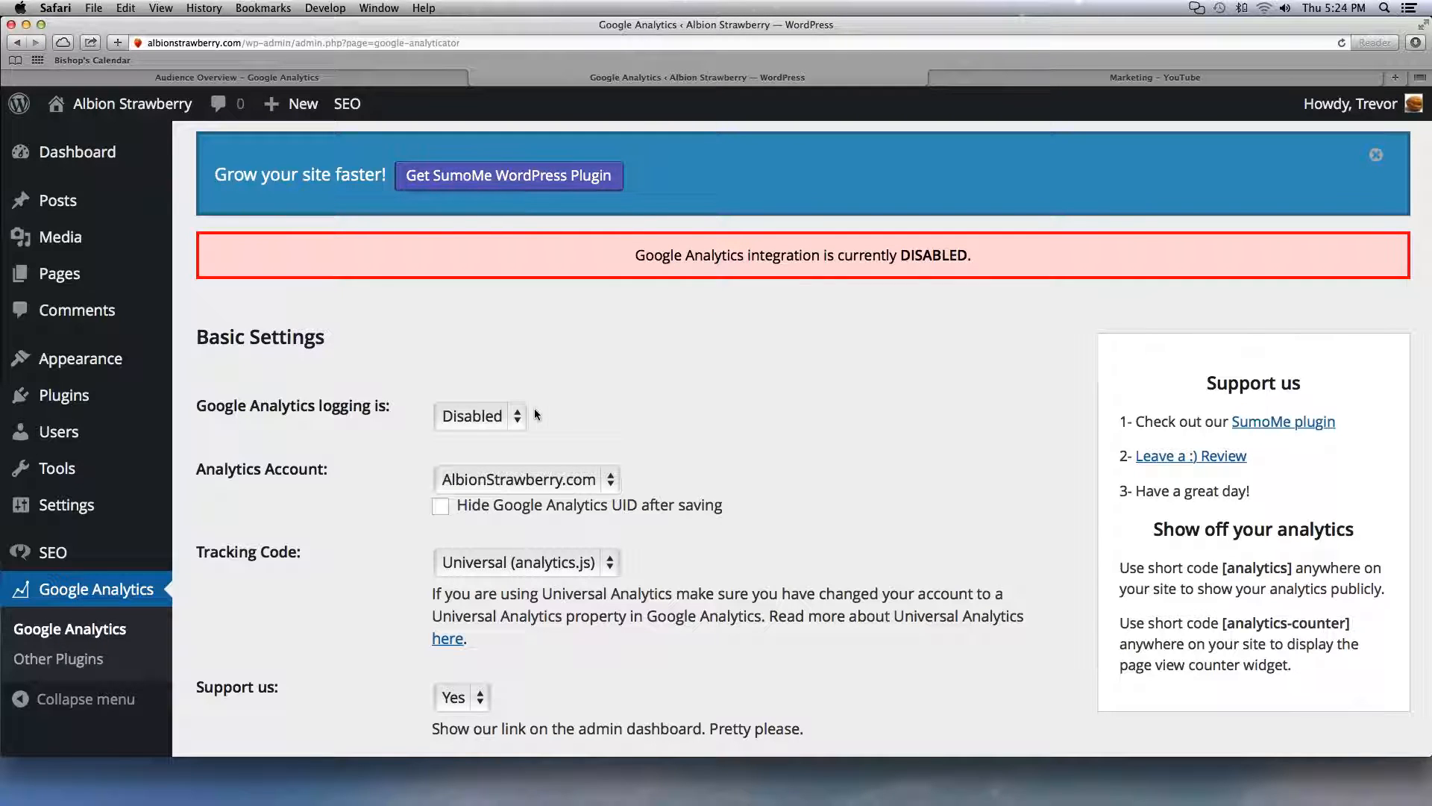
left_click(512, 416)
left_click(507, 399)
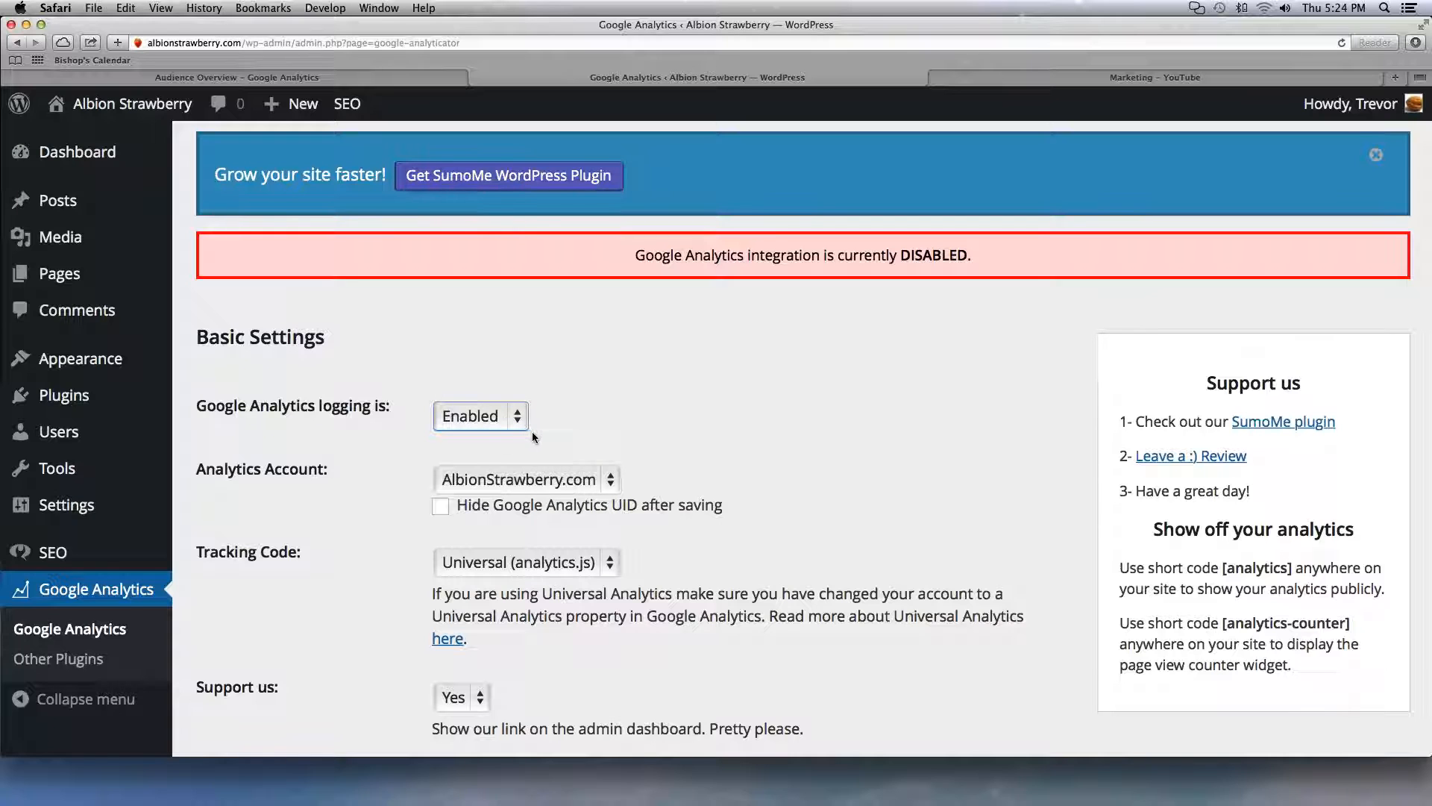
scroll(537, 423, "down", 5)
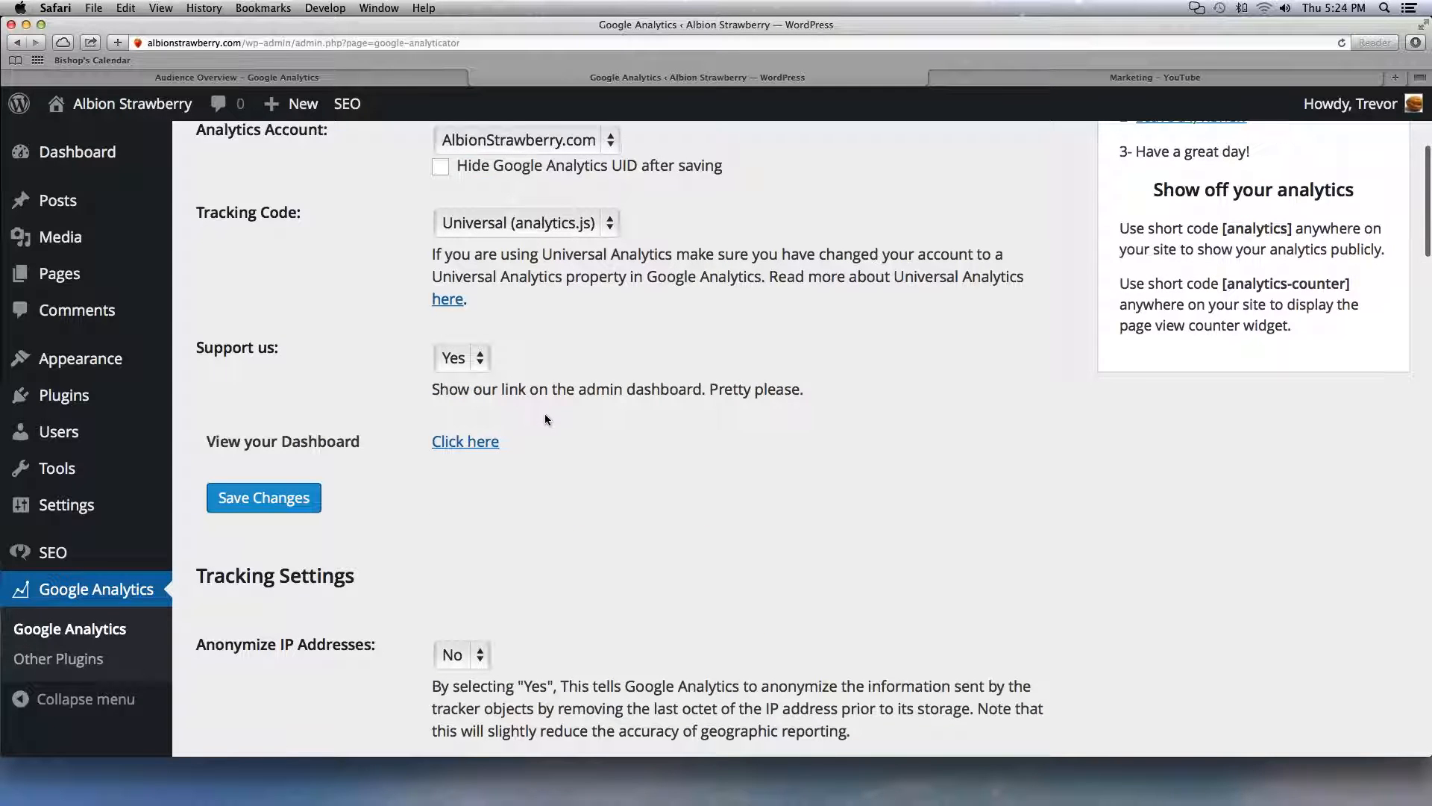
scroll(545, 423, "down", 2)
scroll(438, 426, "up", 1)
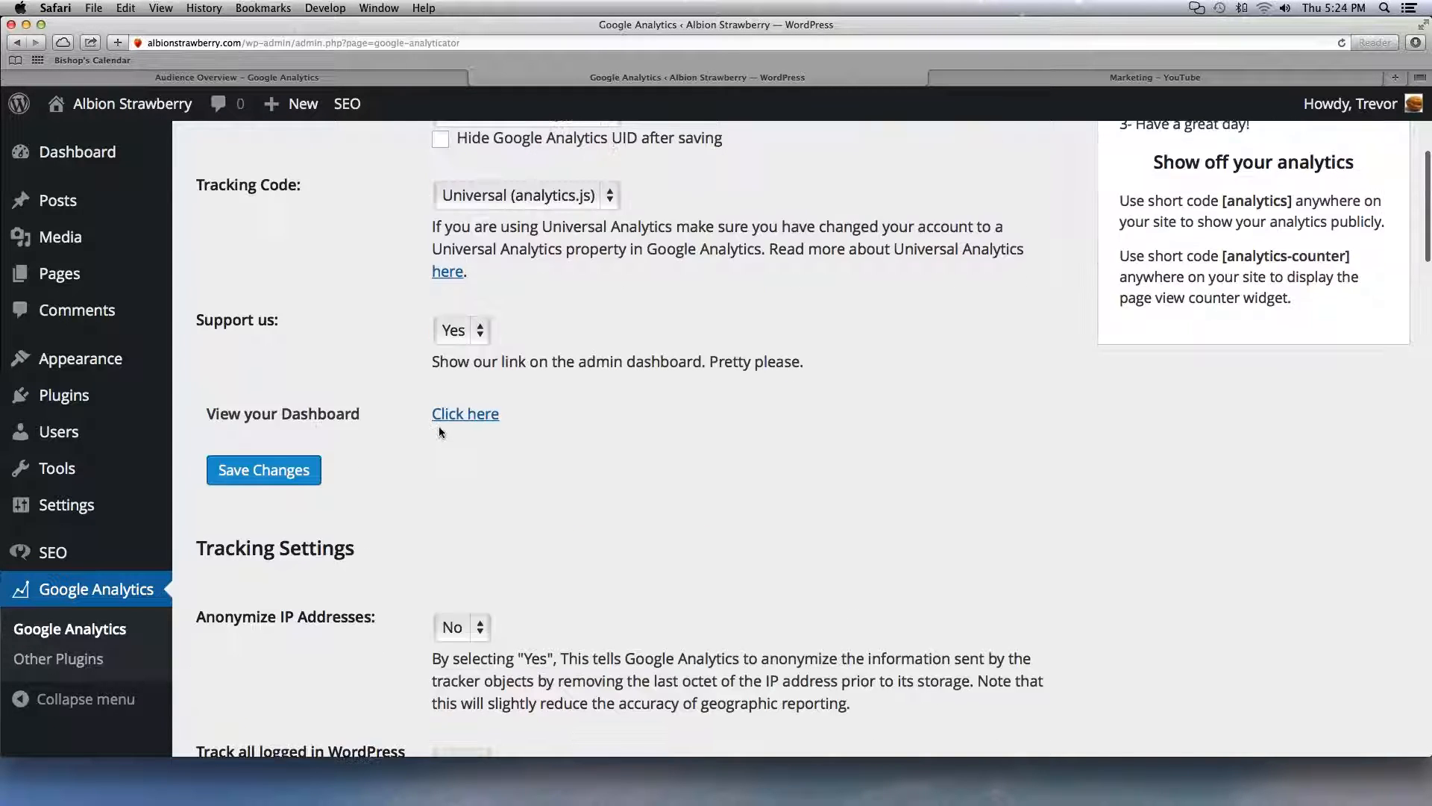
left_click(305, 470)
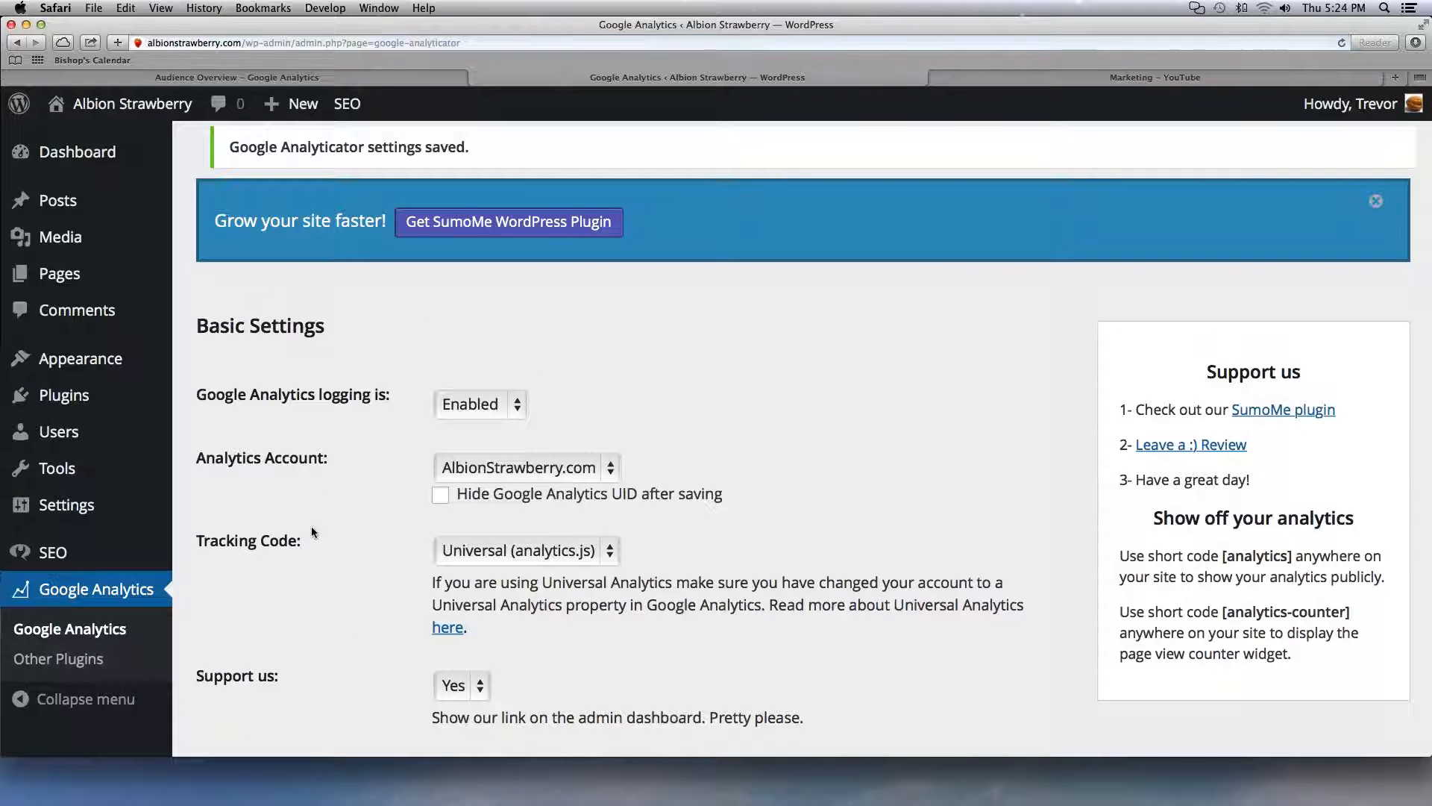
scroll(389, 478, "down", 1)
scroll(390, 476, "down", 5)
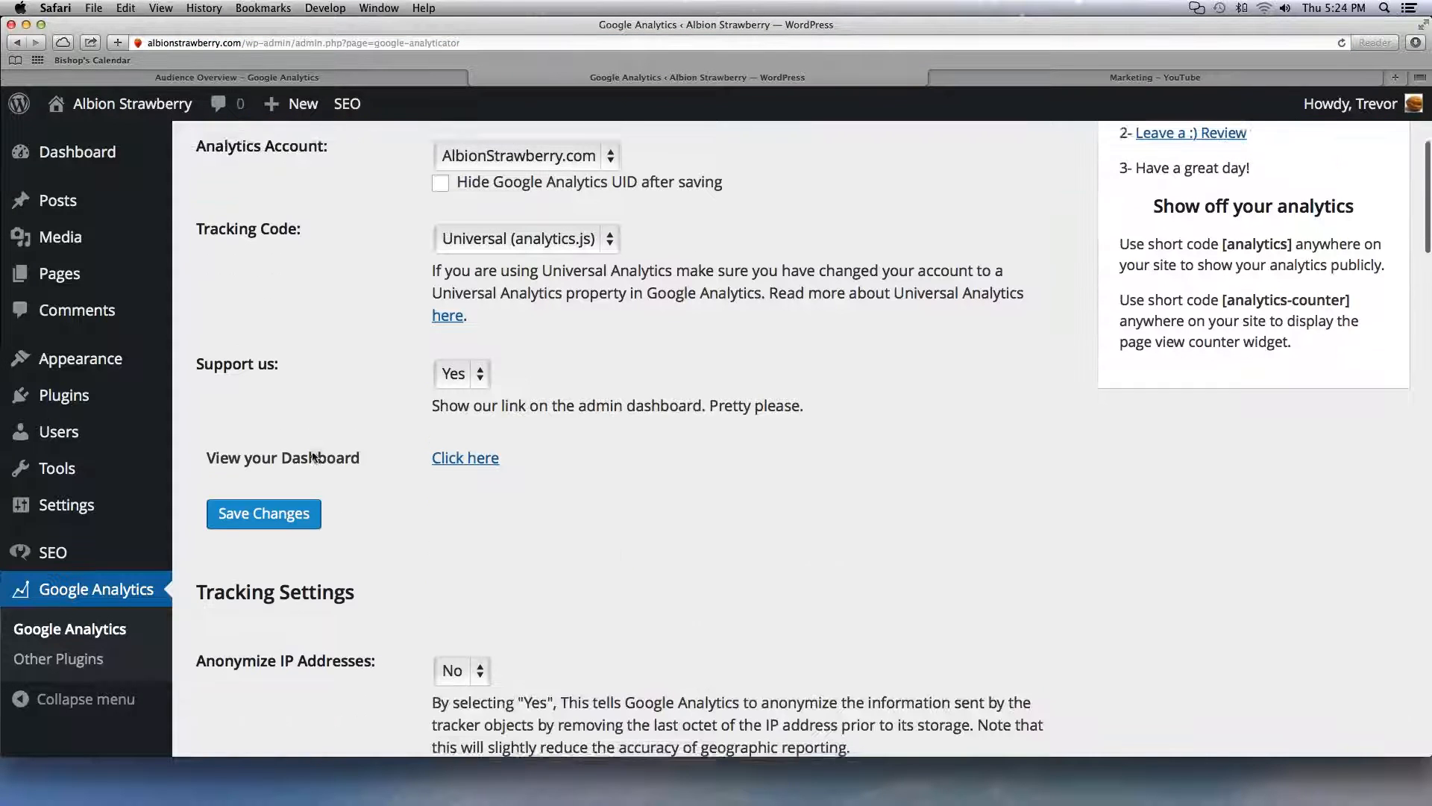
left_click(464, 439)
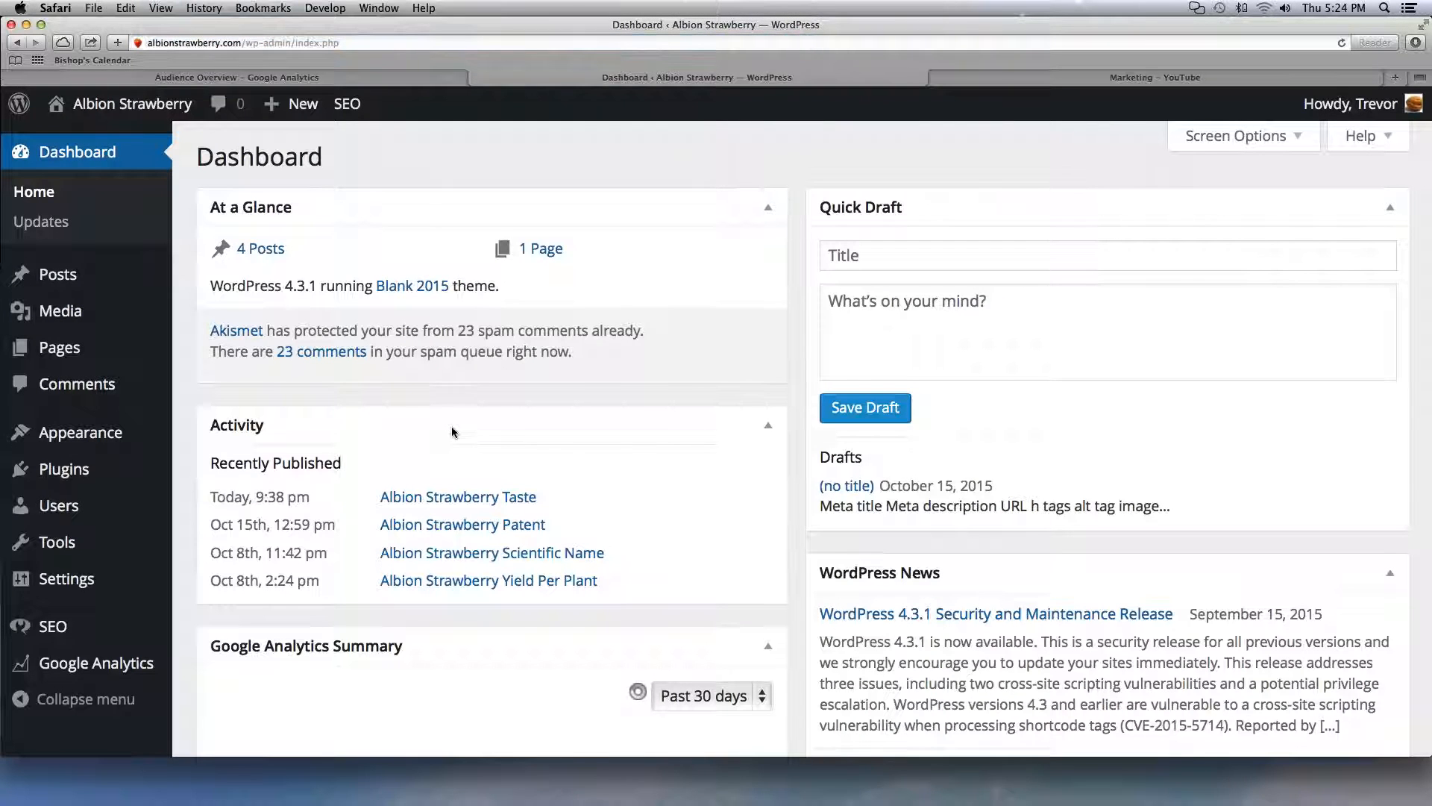
Scroll the Dashboard to review the Activity and Google Analytics Summary widgets
scroll(453, 427, "down", 10)
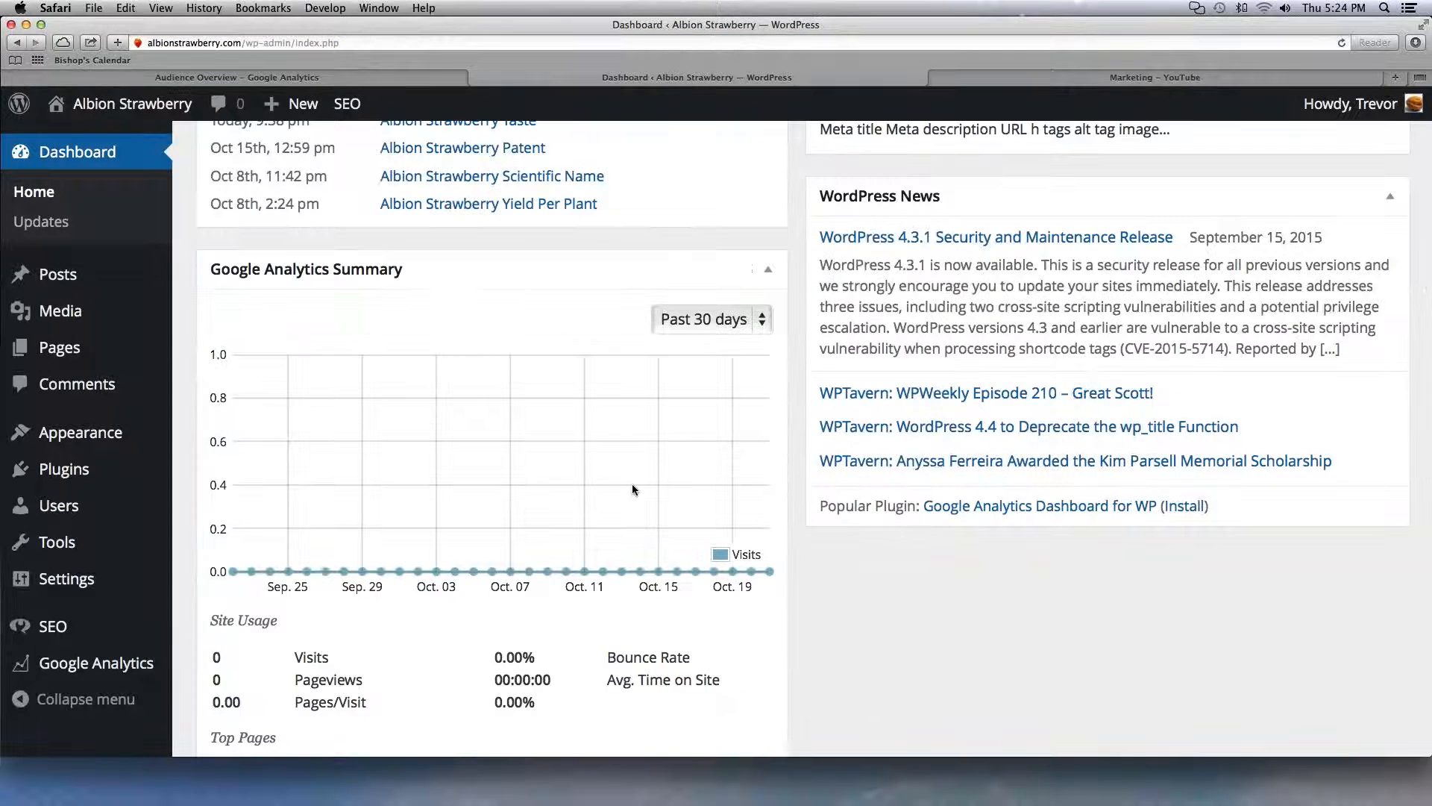
scroll(332, 373, "up", 3)
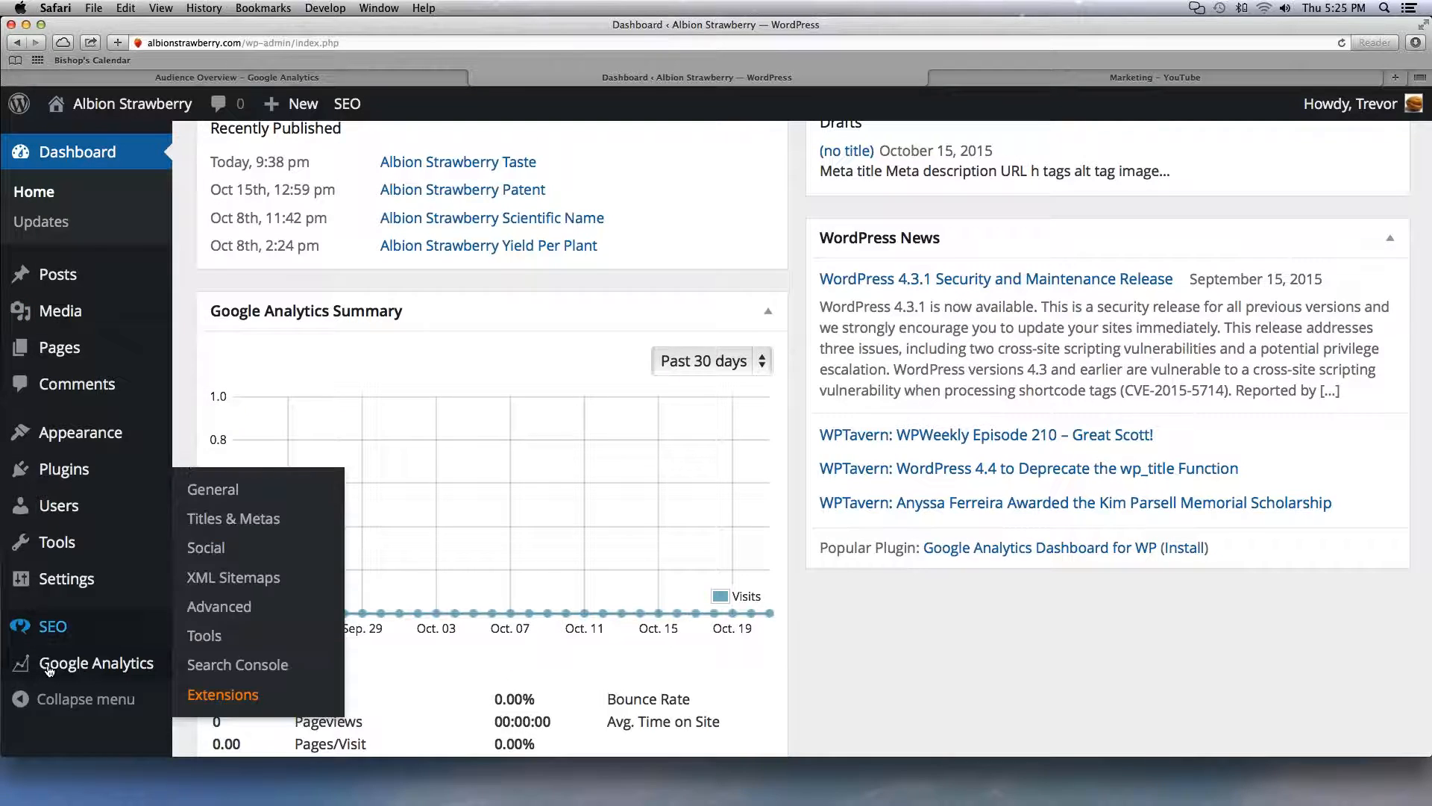
mouse_move(48, 670)
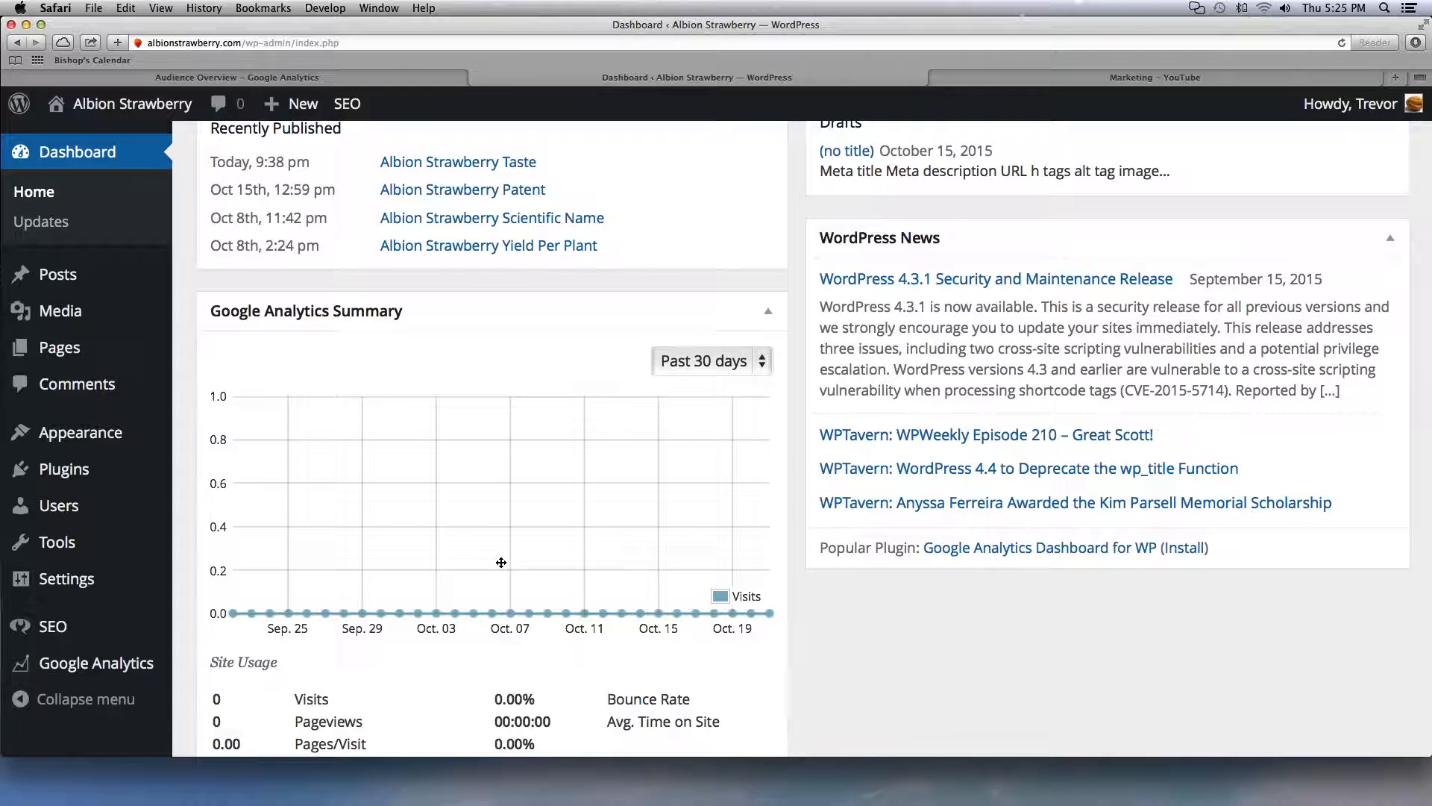
scroll(505, 565, "up", 5)
scroll(500, 561, "down", 3)
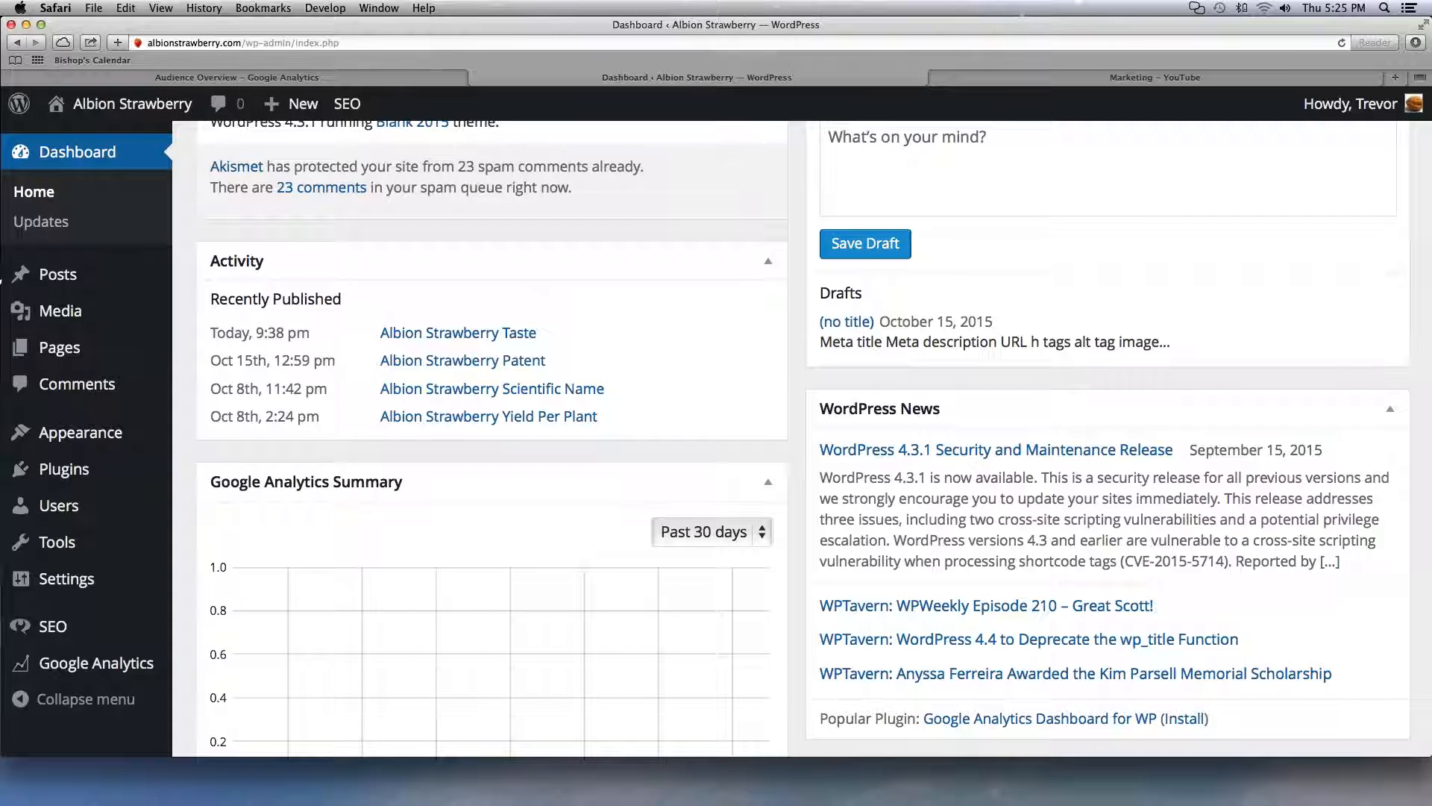
Create a blank post via Posts > Add New and place the cursor in the title and body
mouse_move(102, 279)
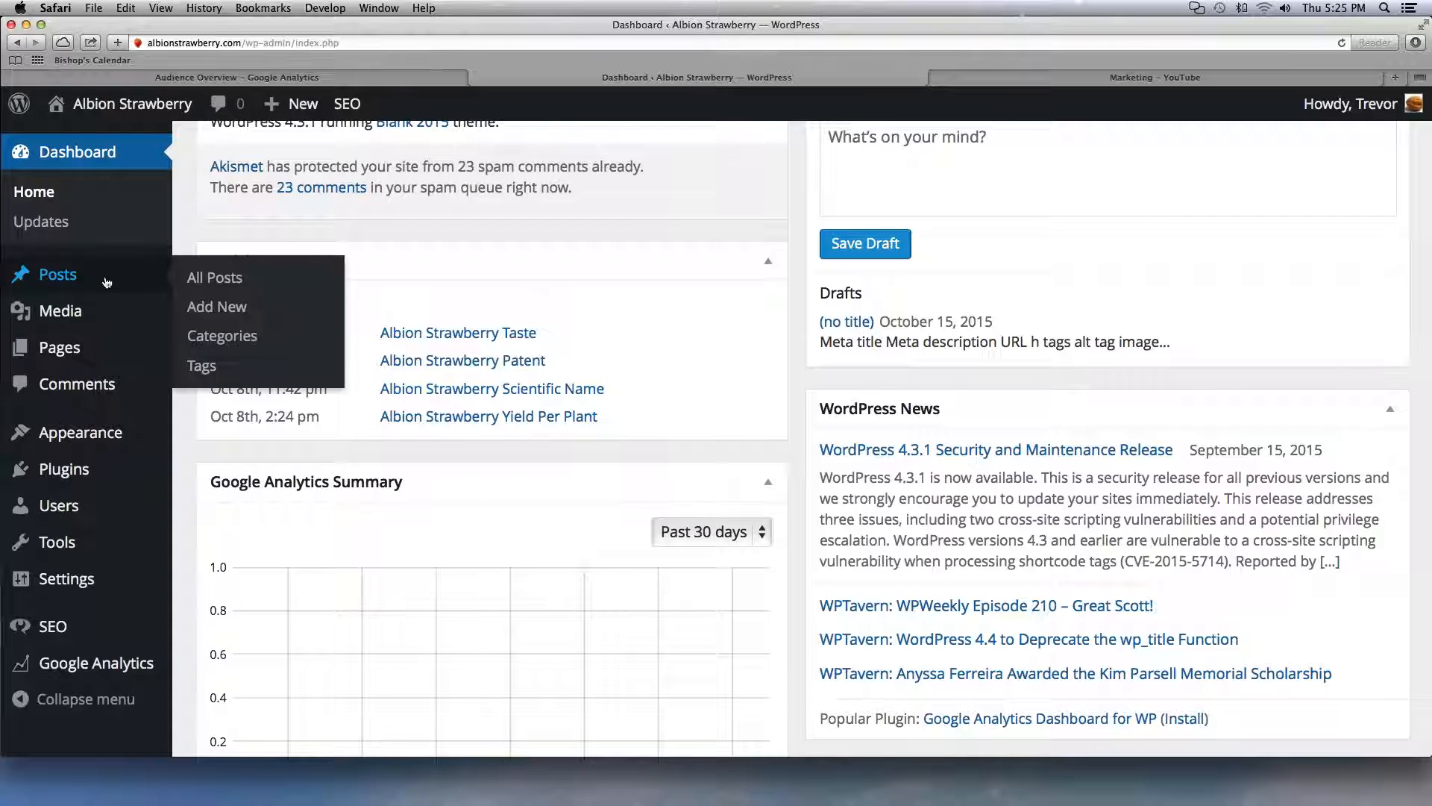
left_click(216, 312)
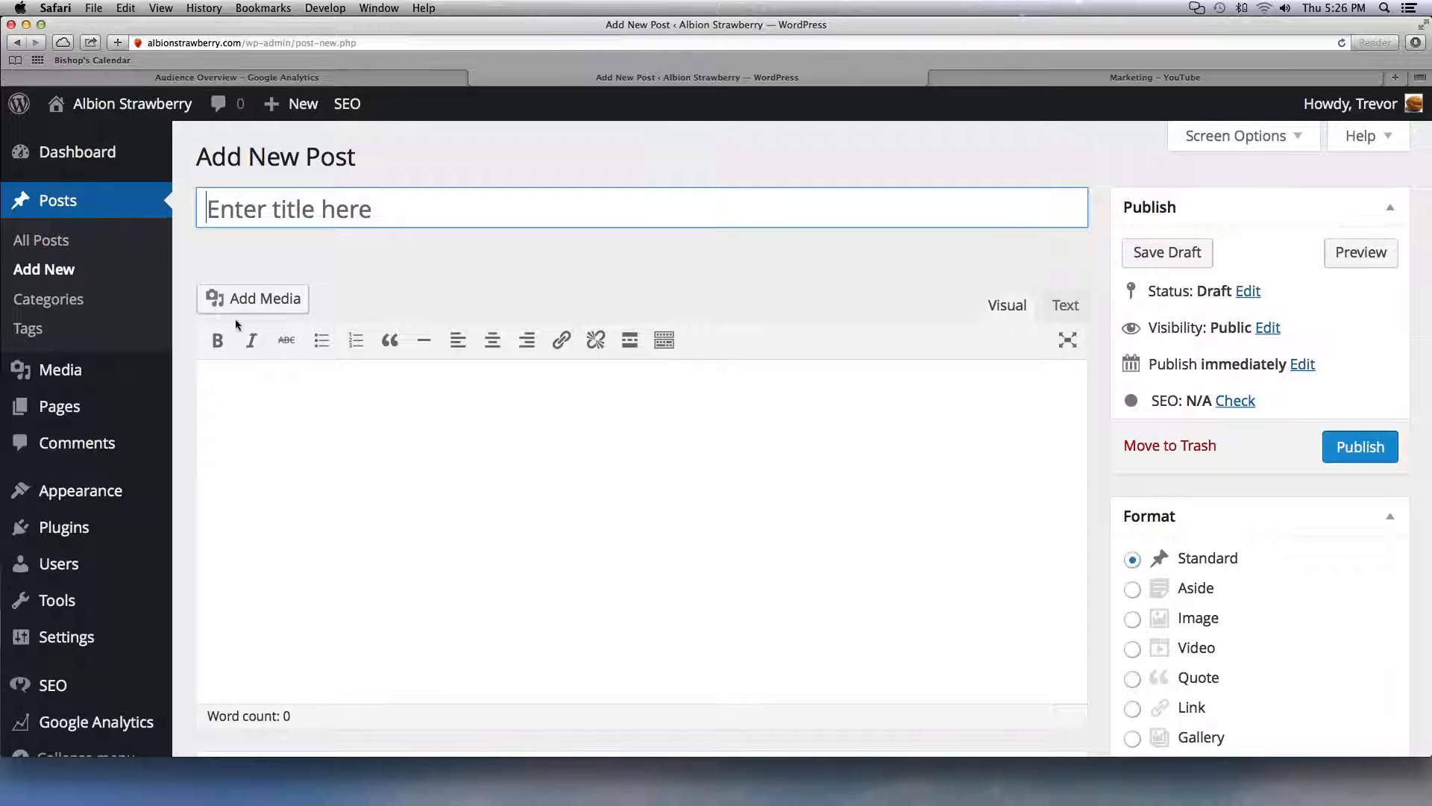
left_click(578, 597)
left_click(460, 206)
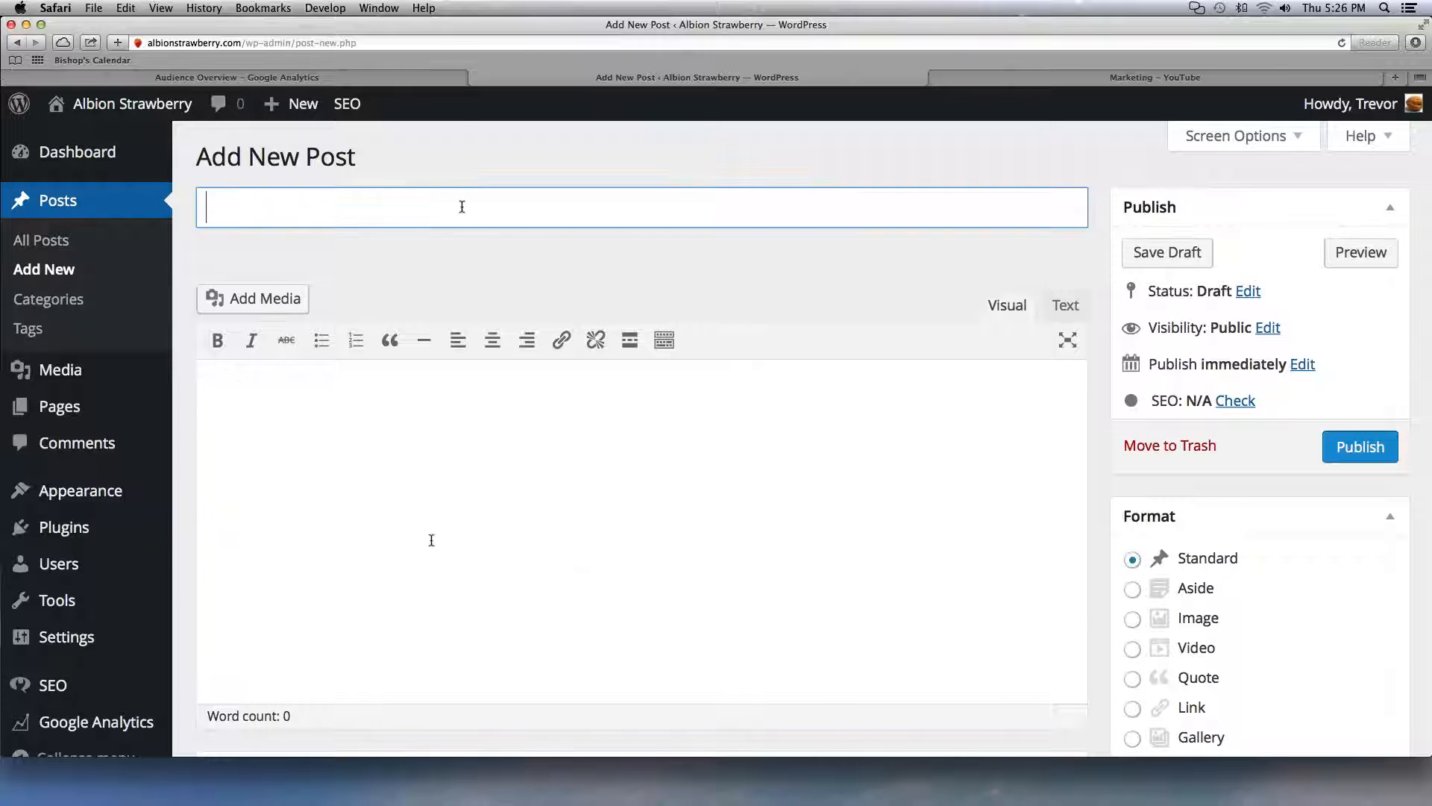
left_click(301, 445)
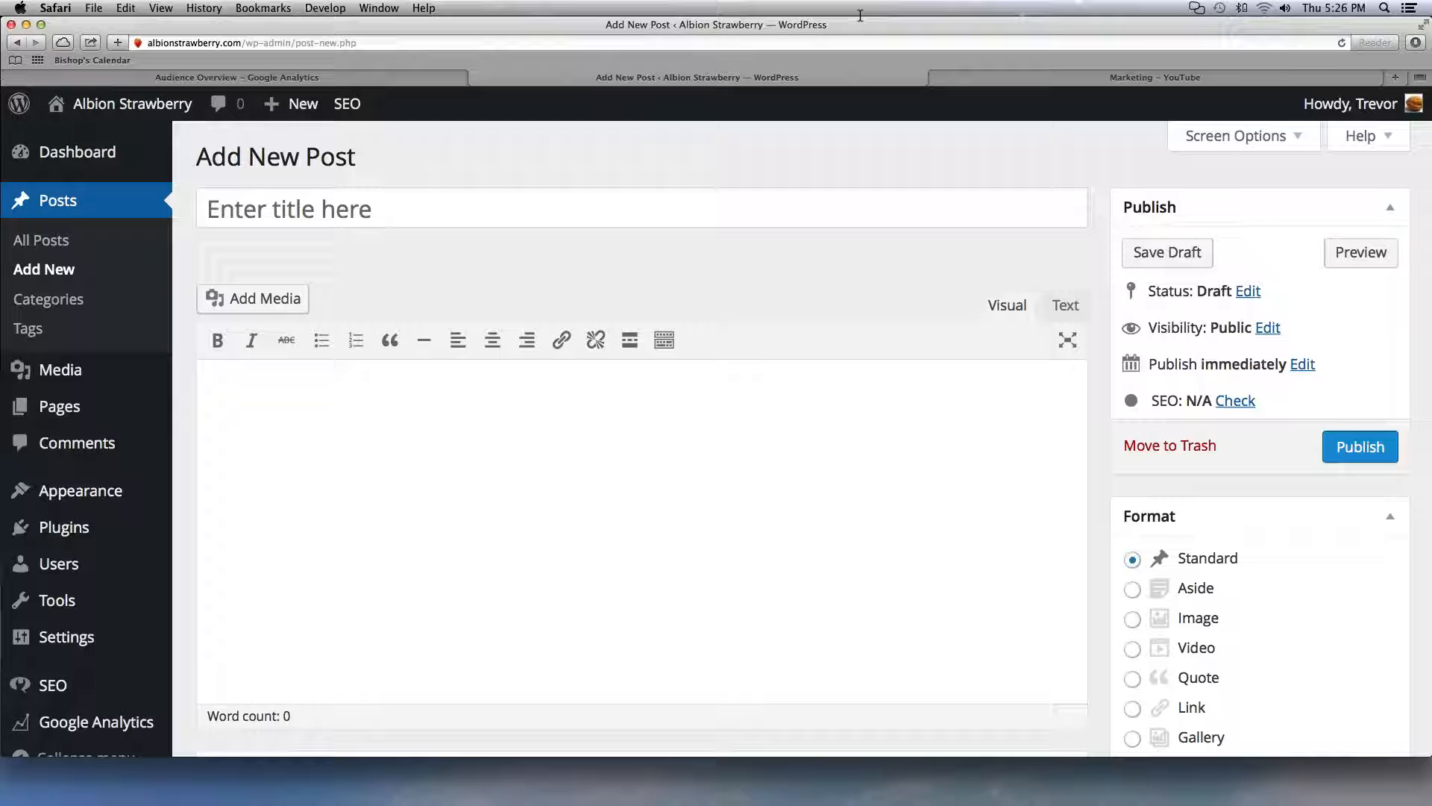
In the Analytics tab, load google.com/analytics and sign in to Google Analytics
left_click(936, 74)
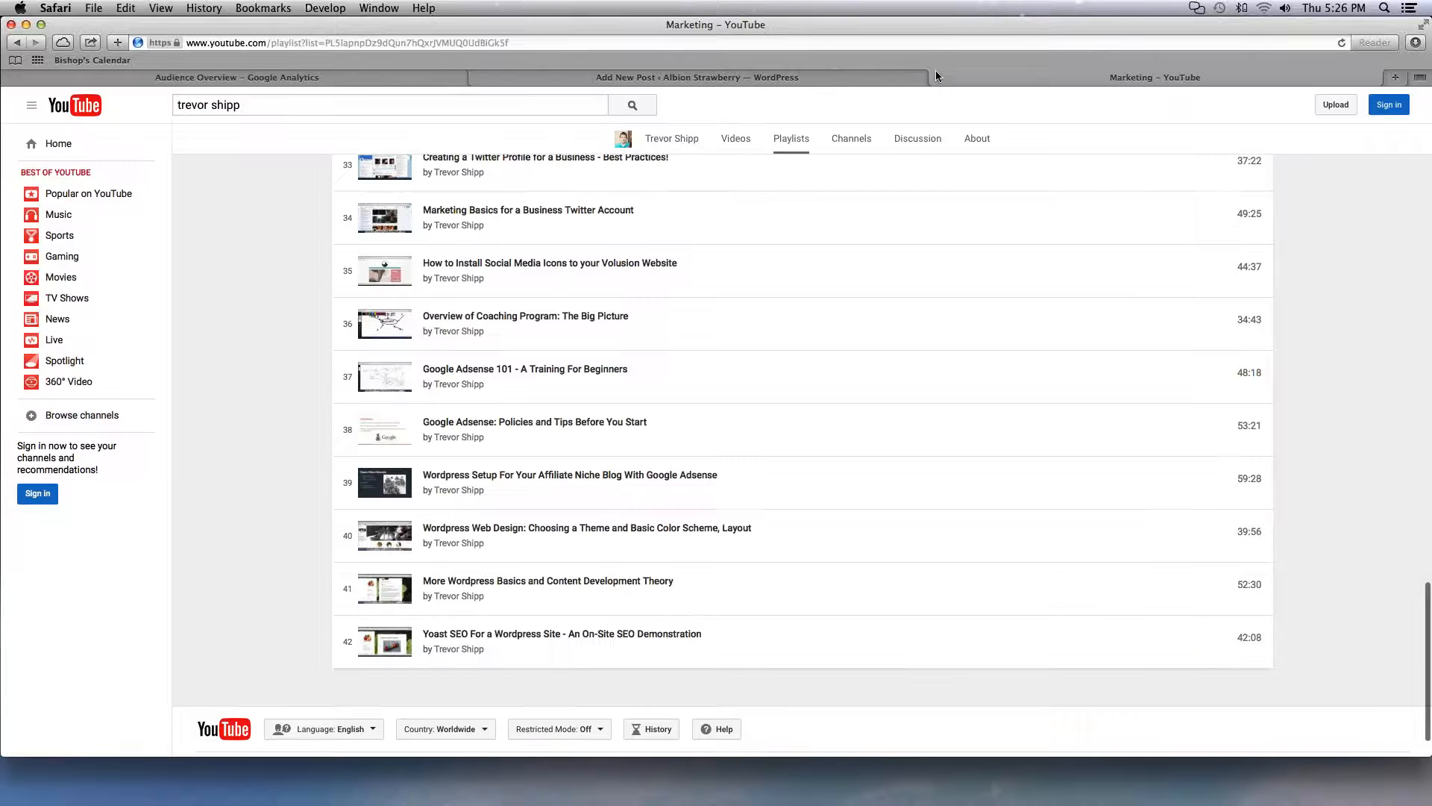
left_click(336, 76)
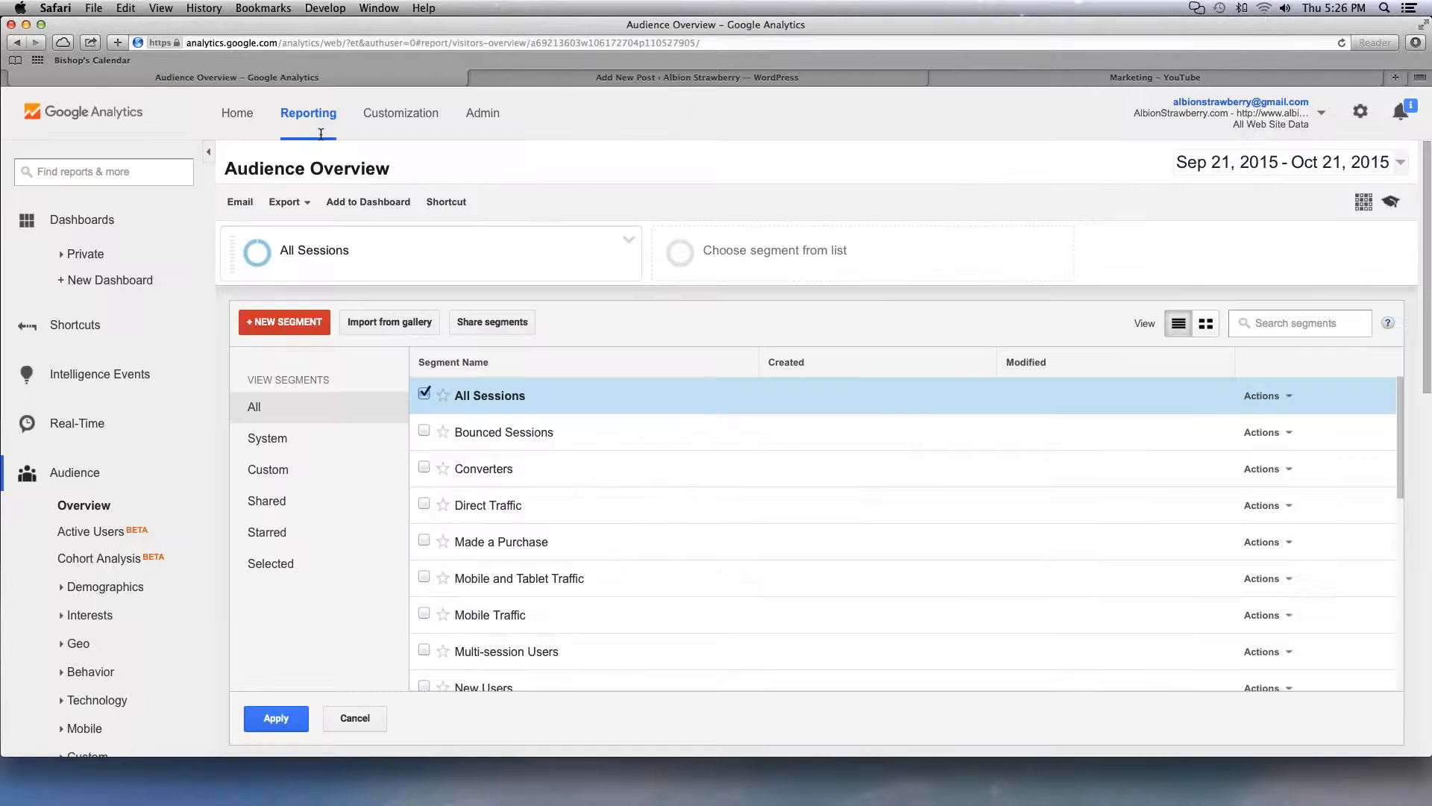
left_click(337, 44)
type("g")
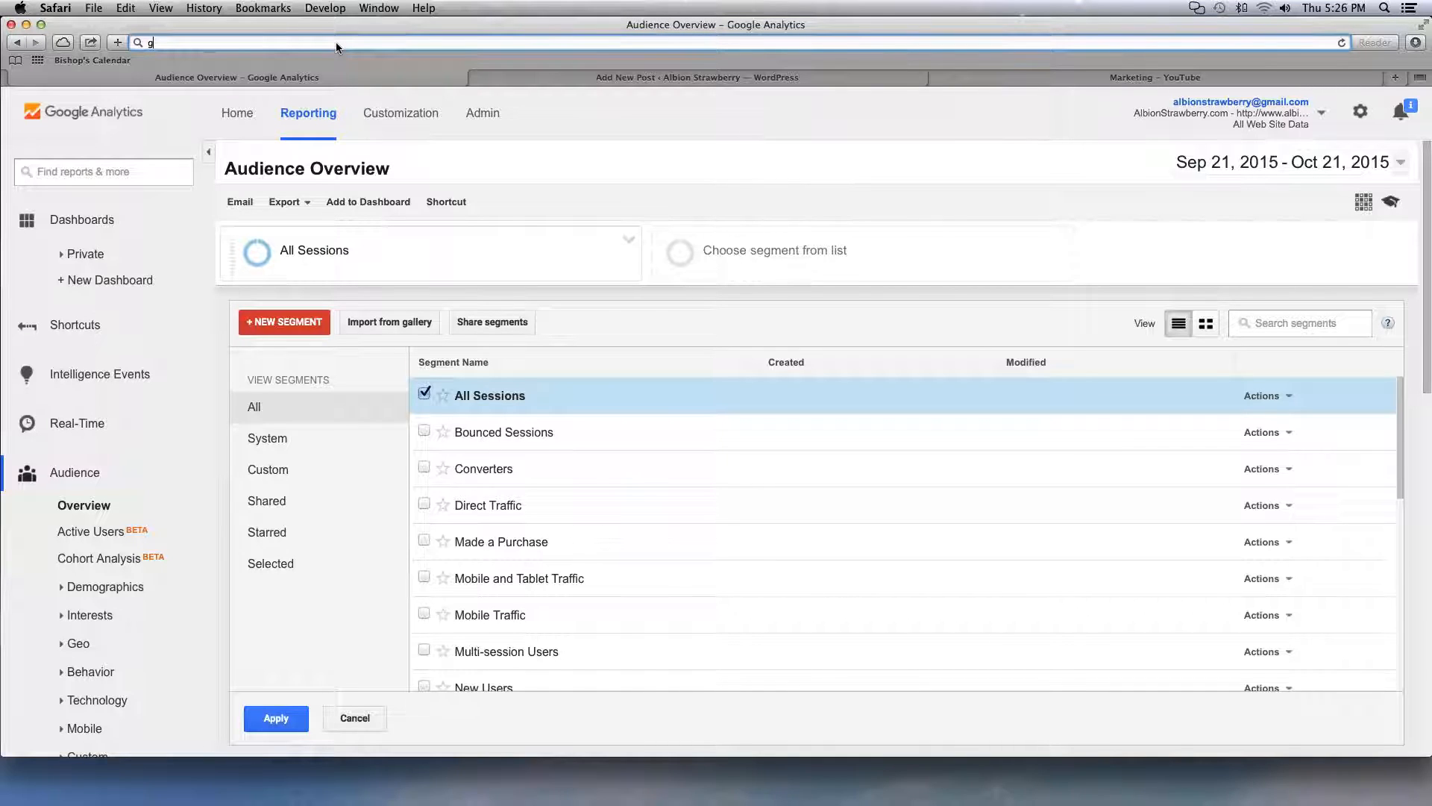
type("oogle.com/anlytics/")
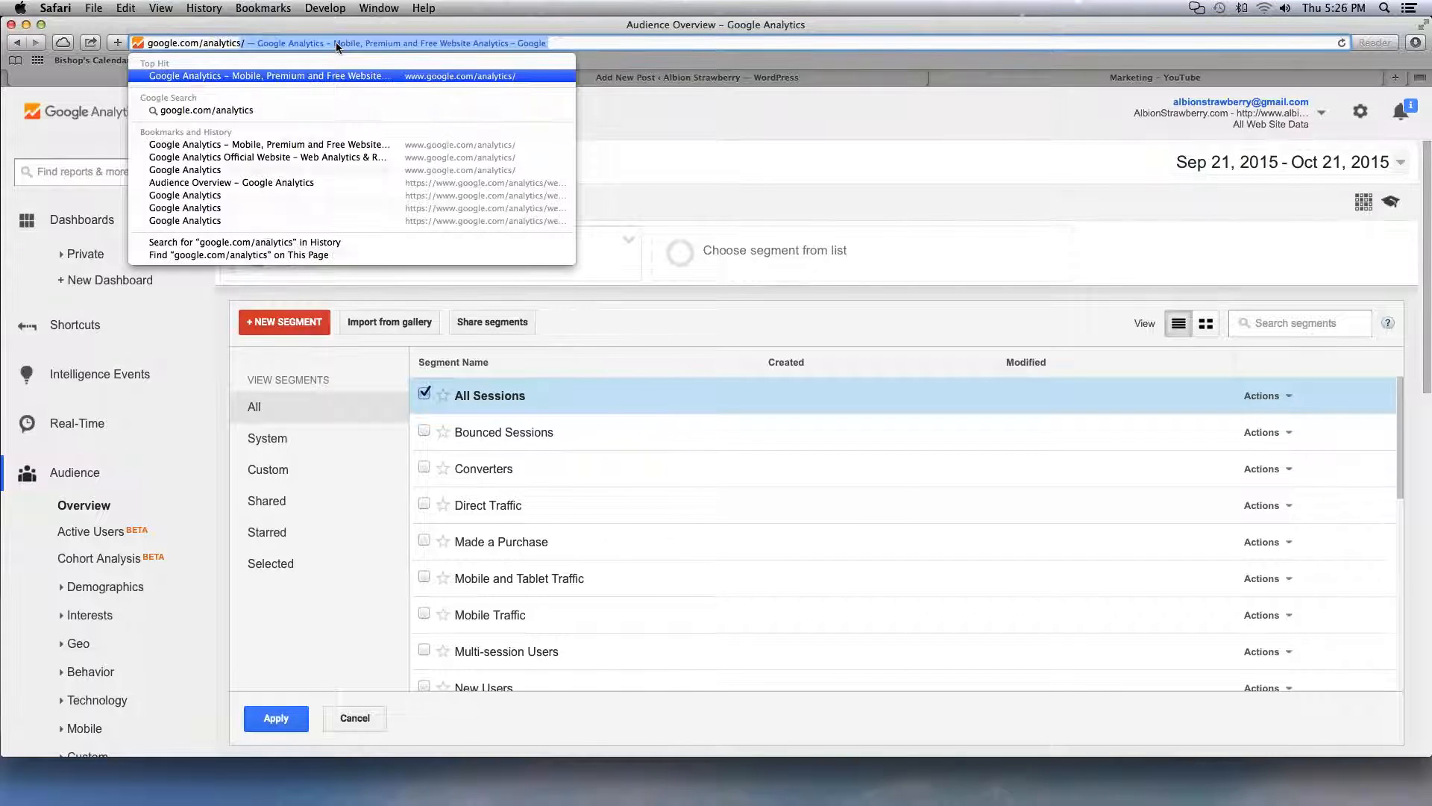
key("Return")
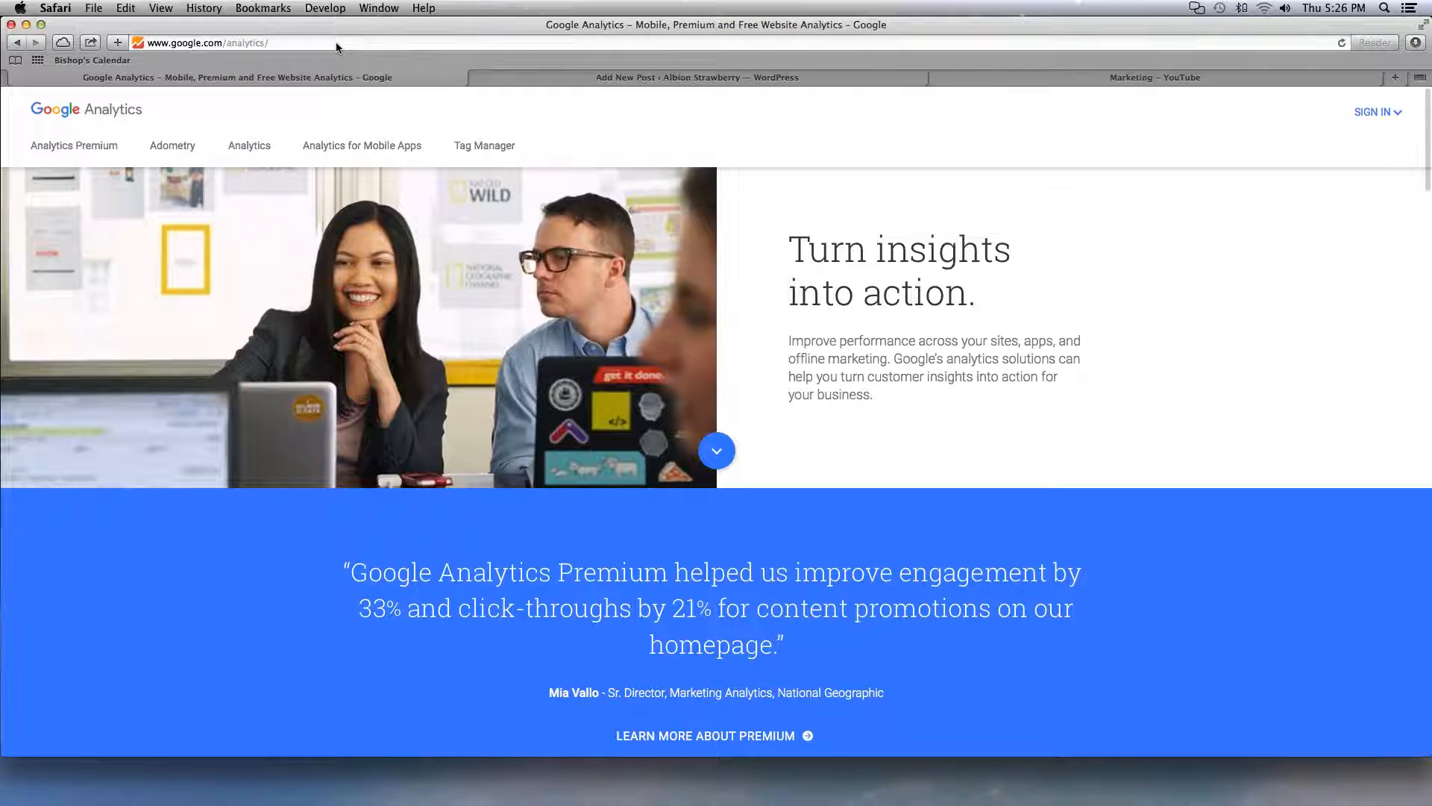
left_click(1362, 113)
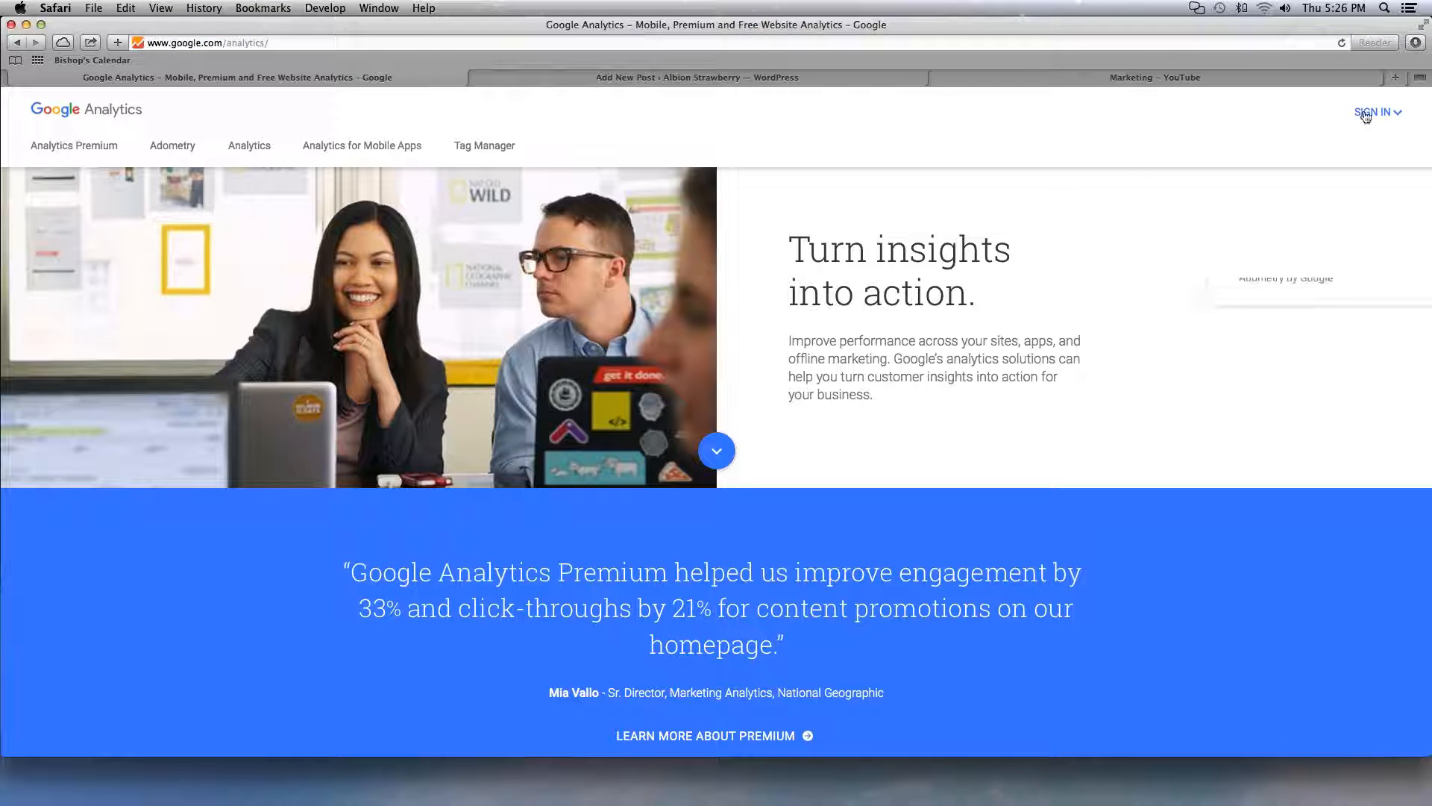
left_click(1365, 115)
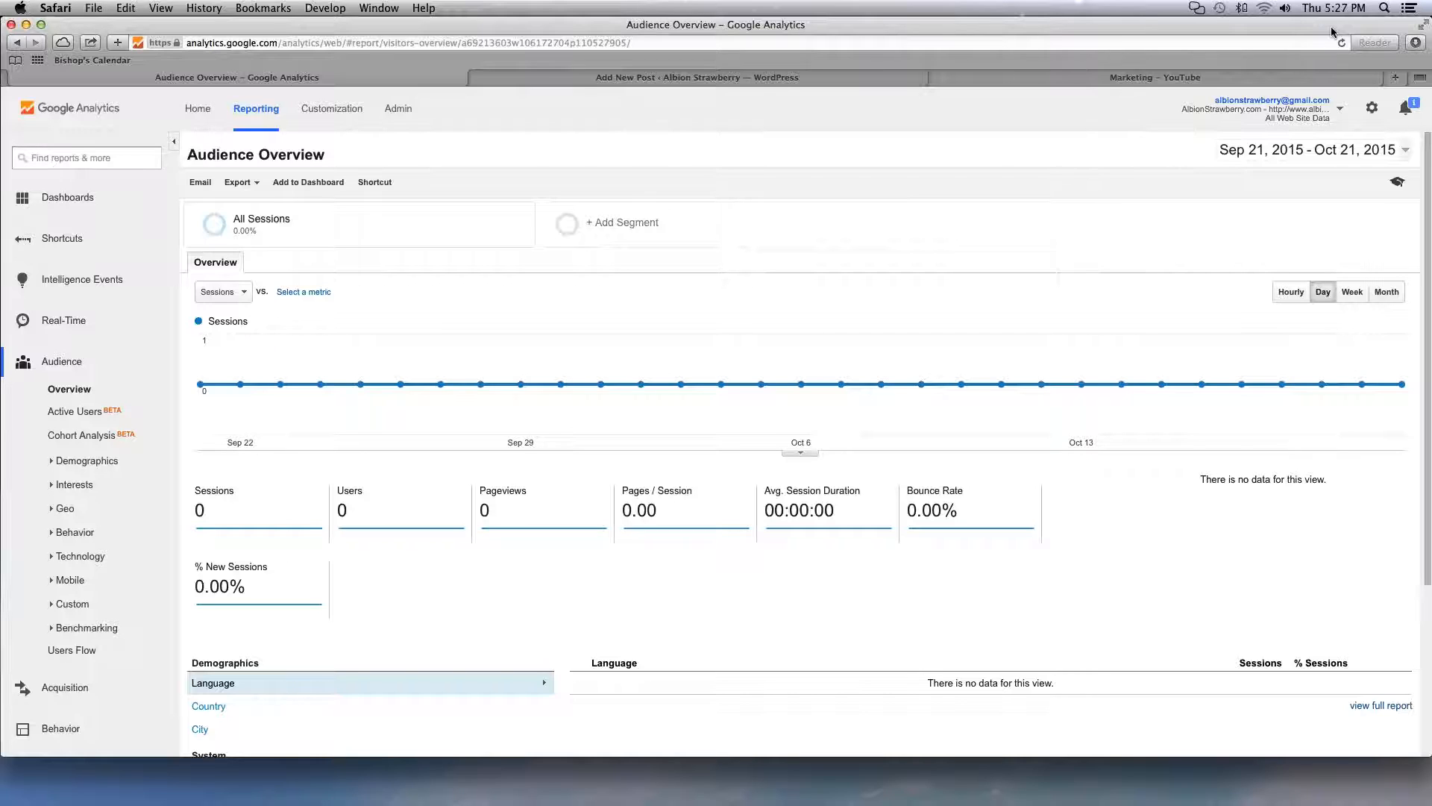
On the YouTube Marketing playlist, find 'analytics' matches on the page
left_click(1069, 79)
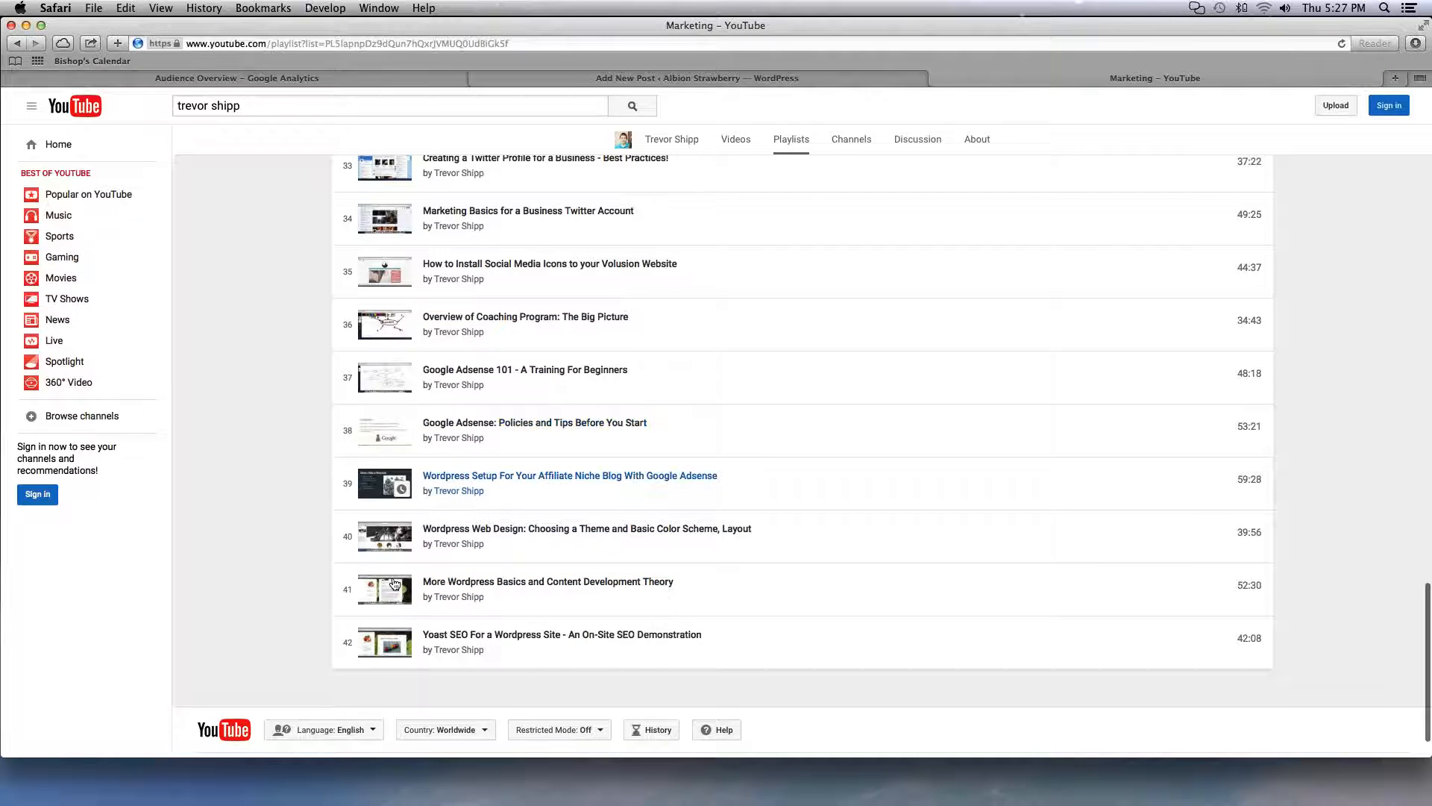
scroll(392, 623, "up", 3)
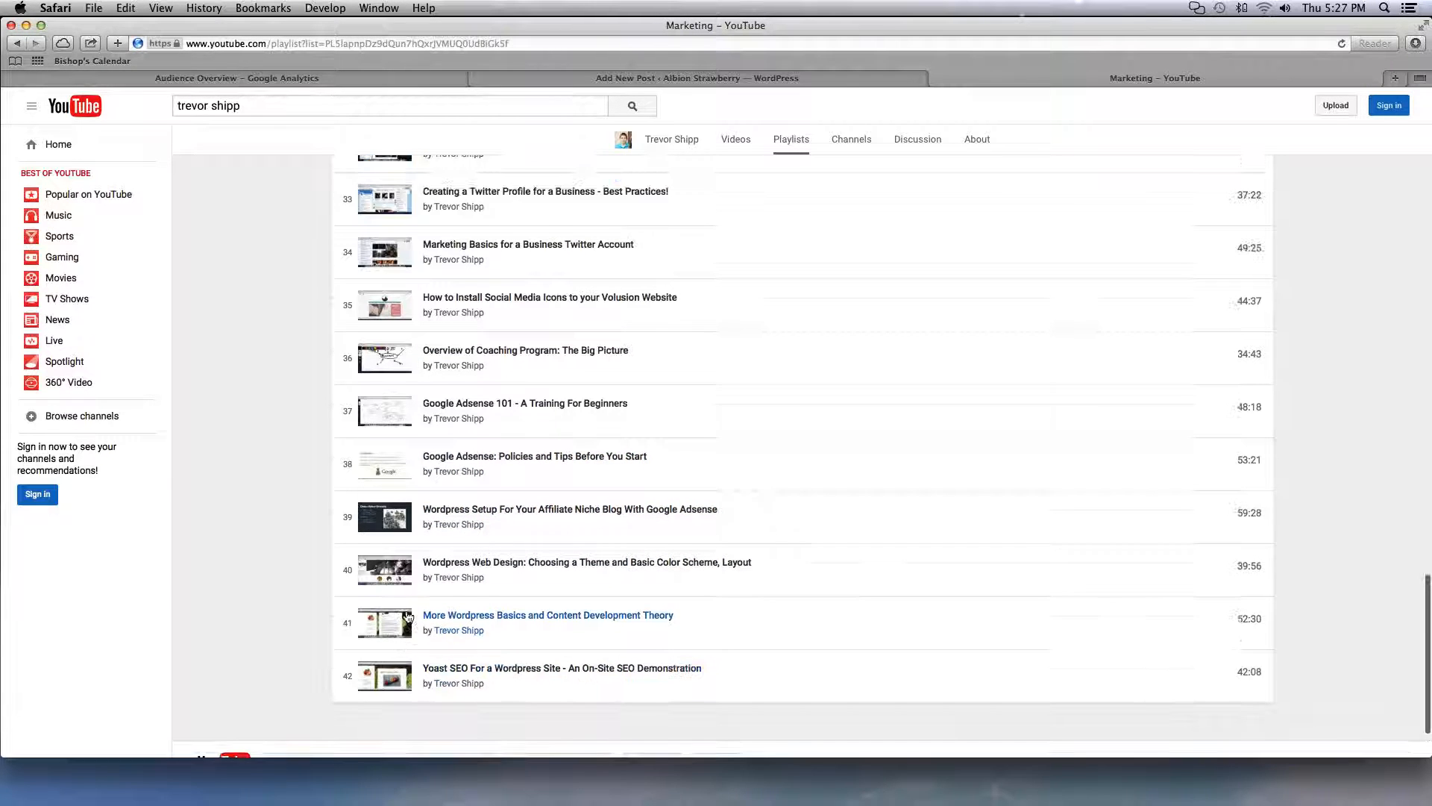
scroll(389, 616, "up", 10)
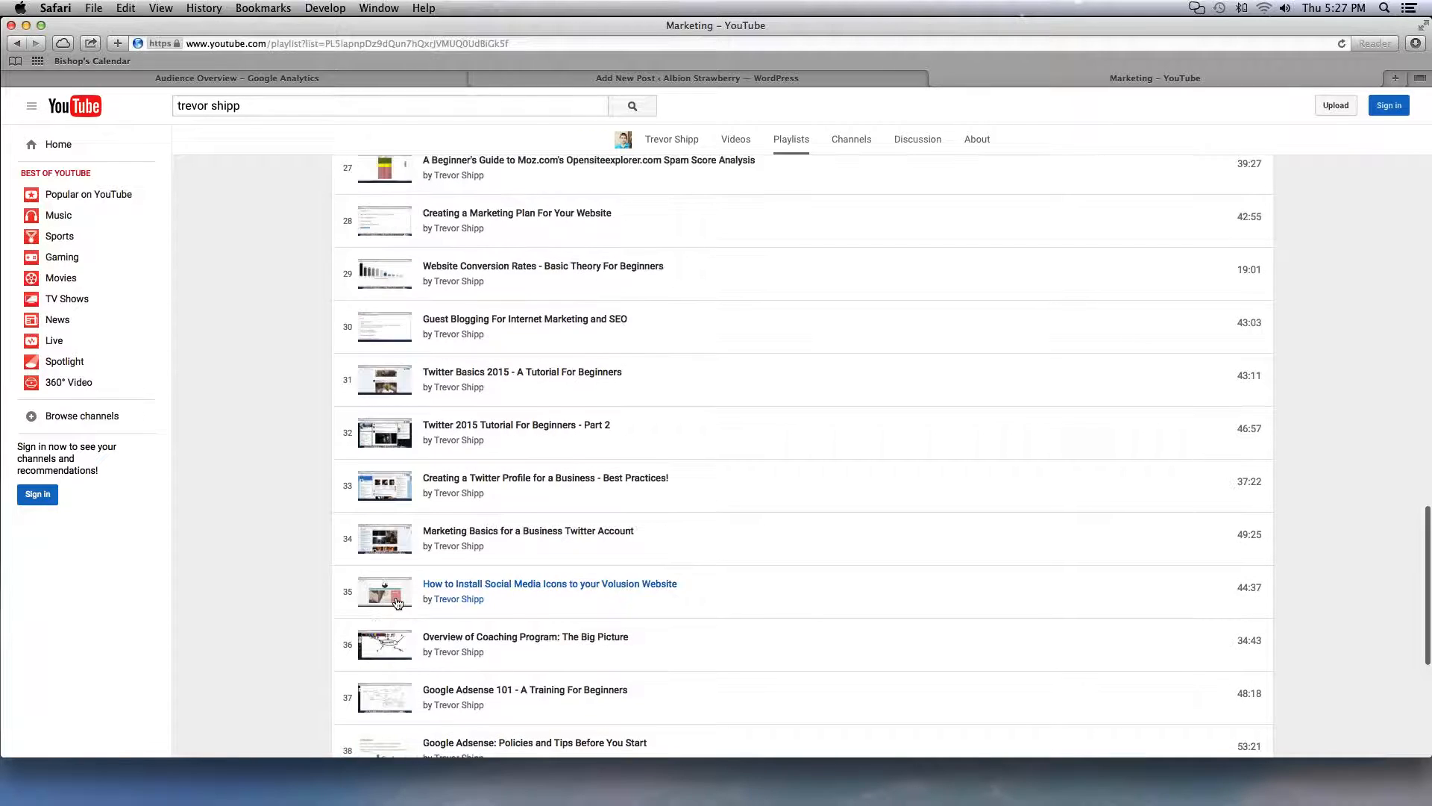
scroll(397, 603, "up", 11)
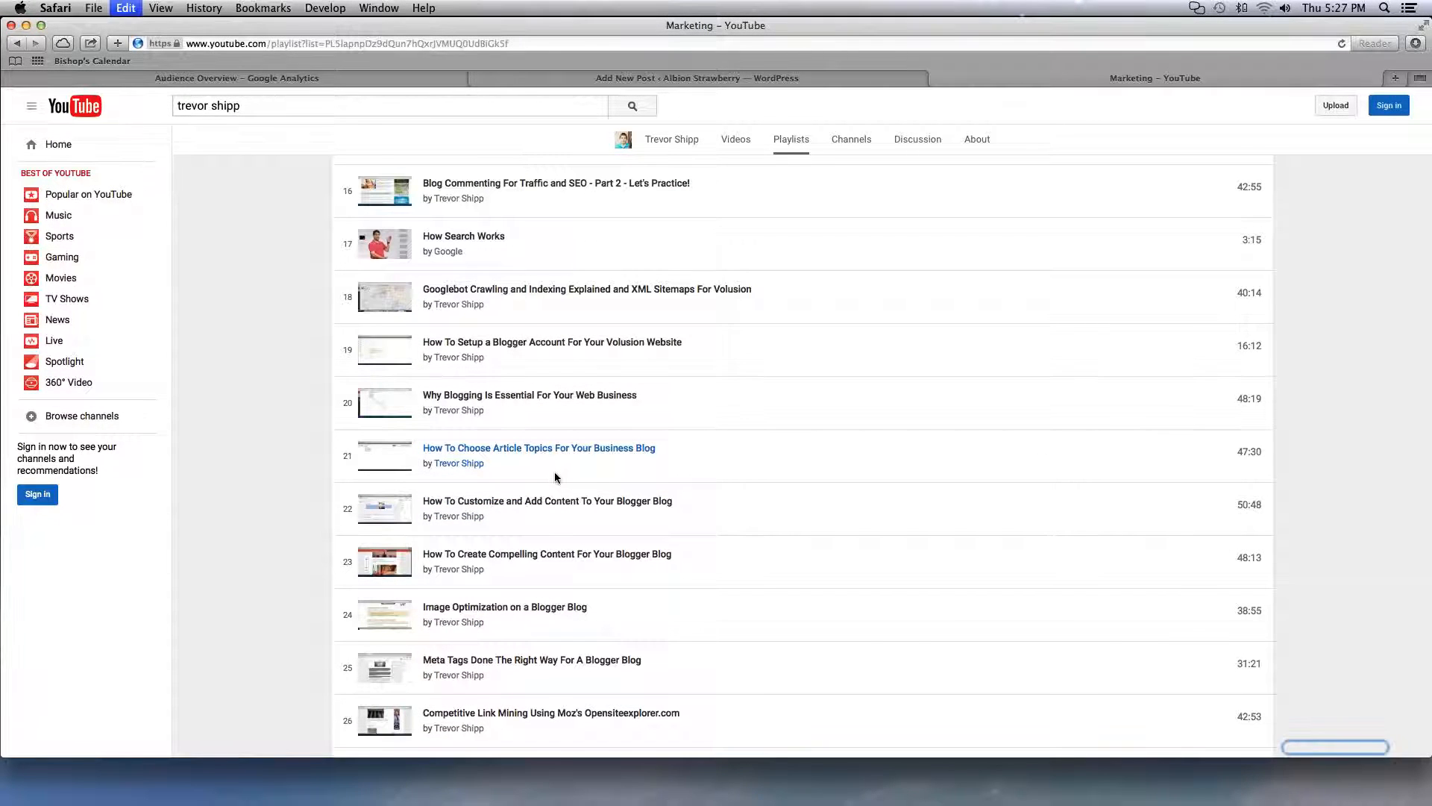
key("super+f")
type("analytics")
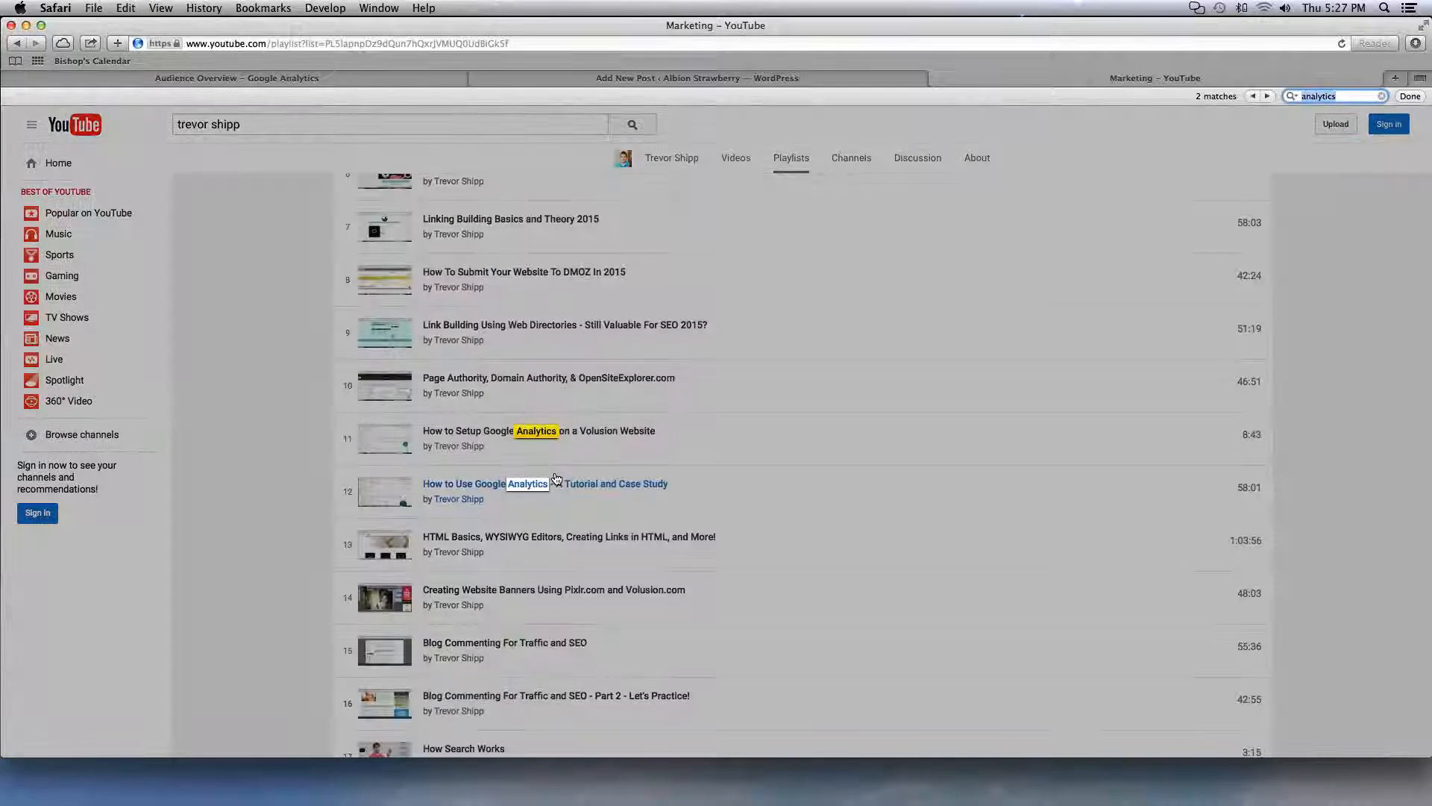
left_click(476, 427)
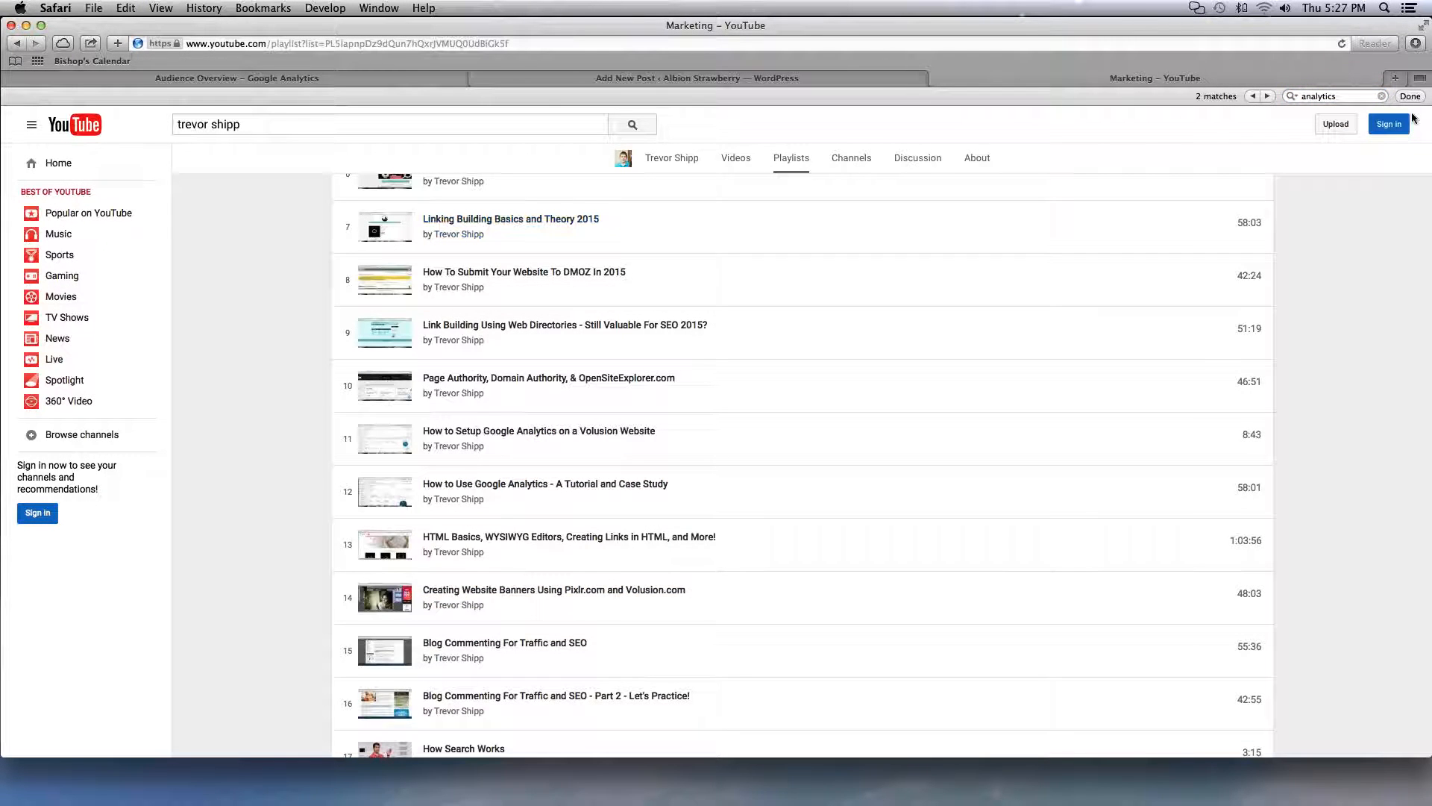
left_click(1382, 96)
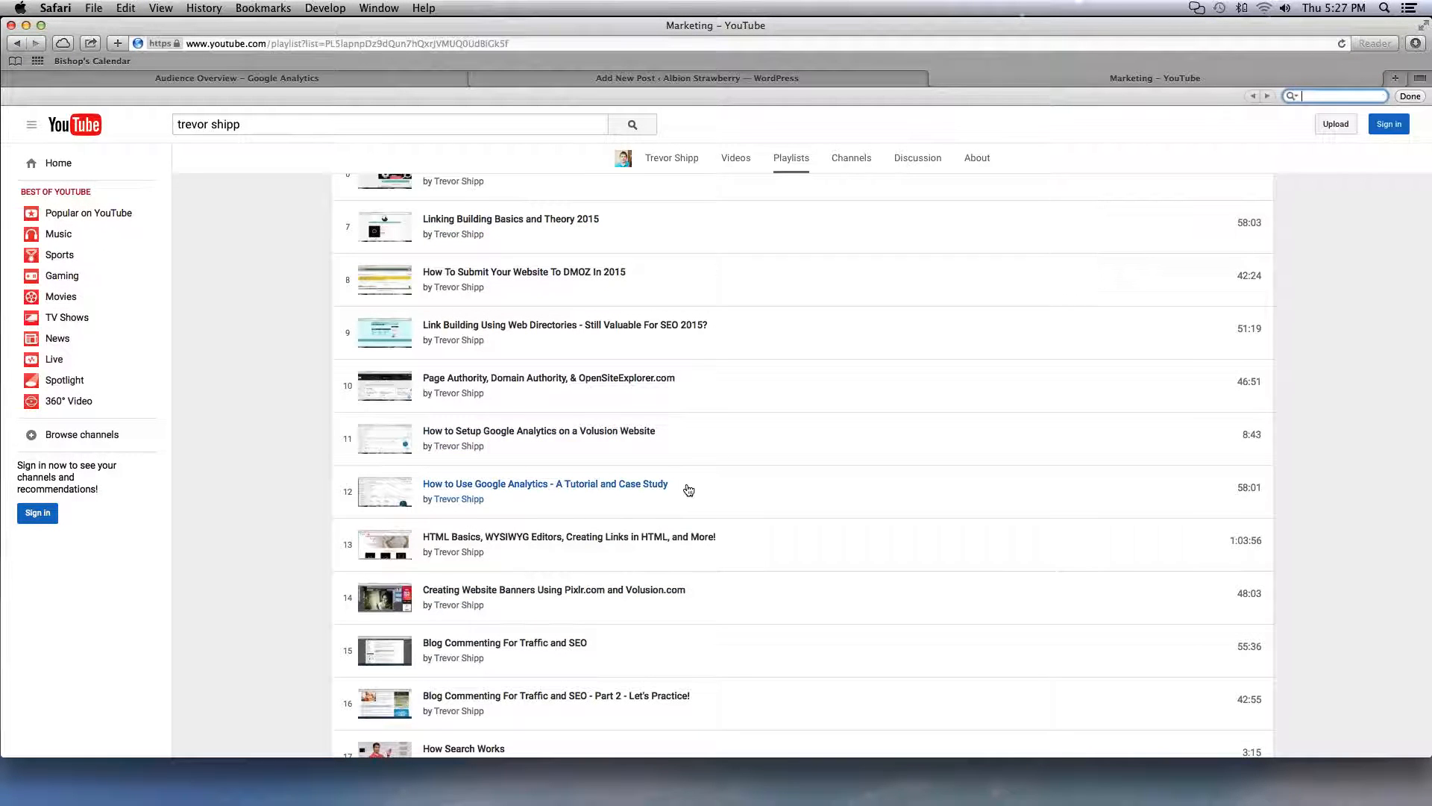
Select the 'How to Use Google Analytics' and 'How to Setup Google Analytics' video titles
left_click_drag(681, 484, 425, 482)
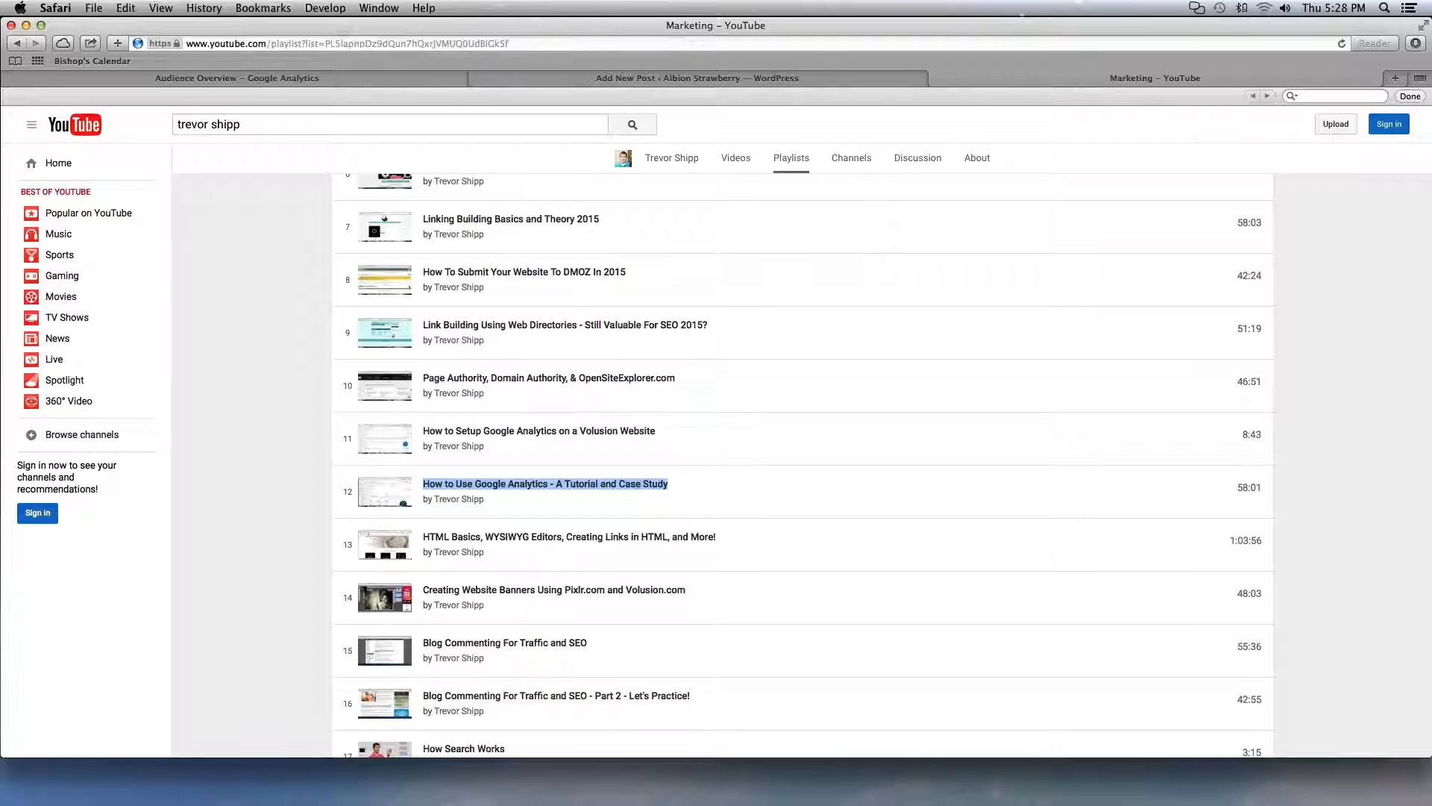
key("super+Tab")
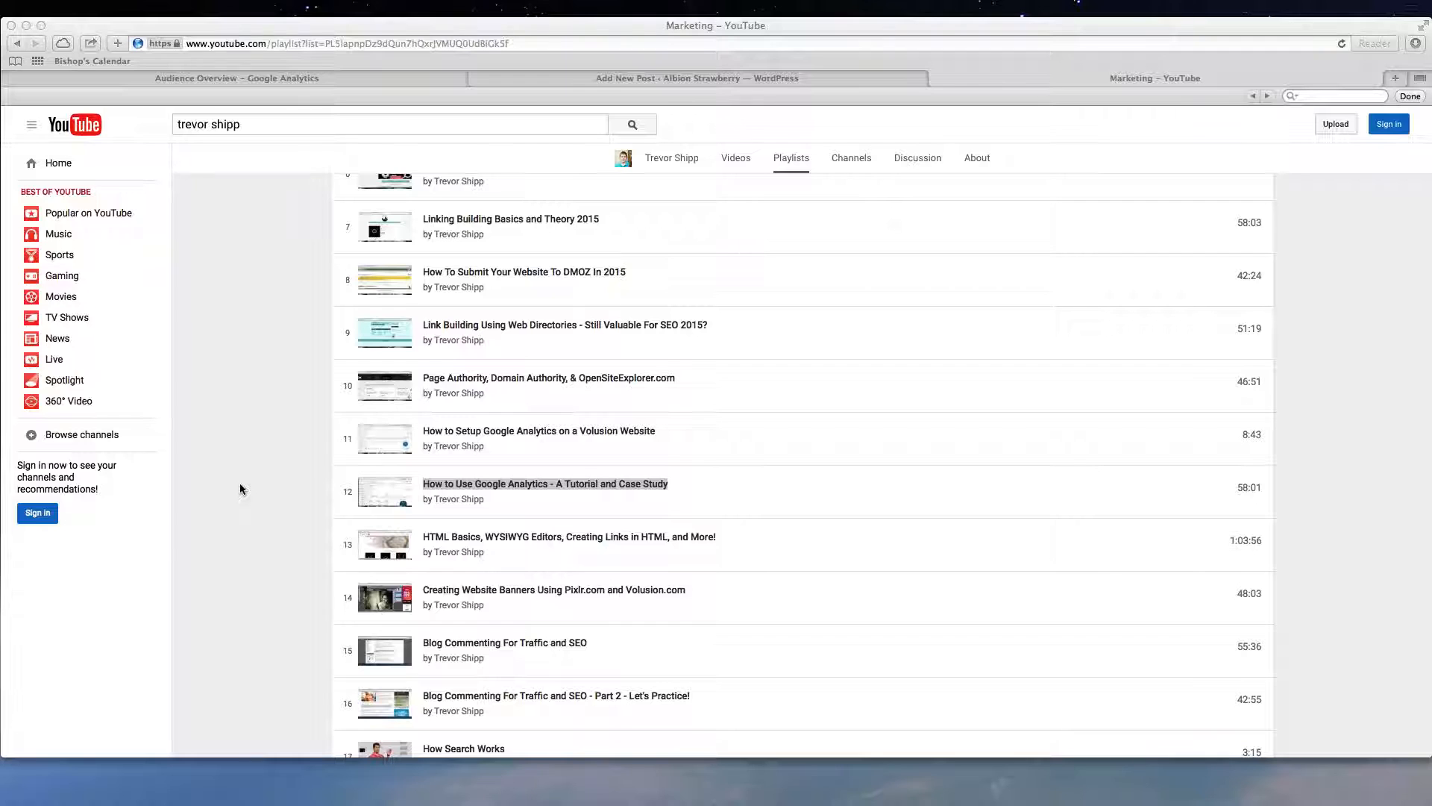
left_click_drag(656, 431, 421, 433)
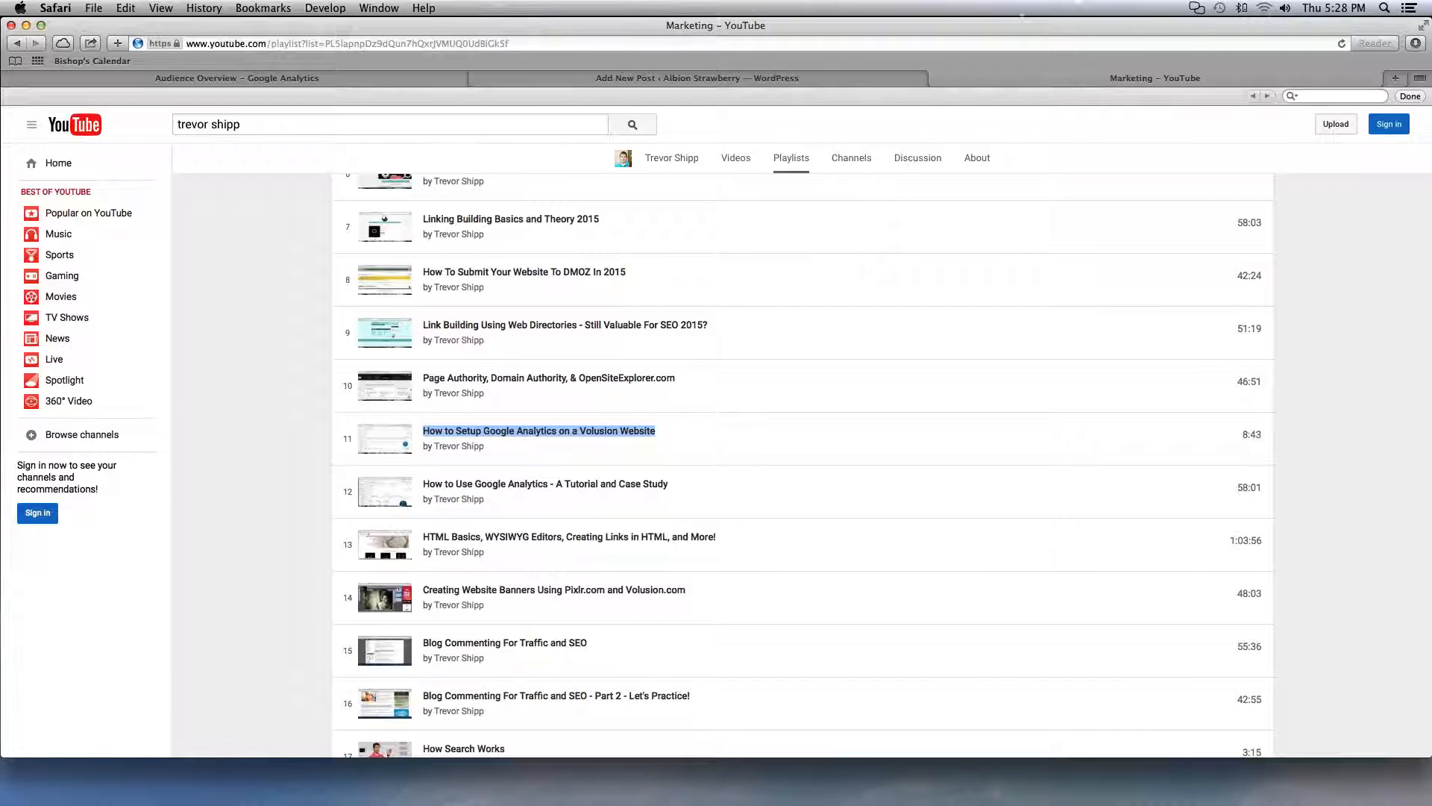
key("super+Tab")
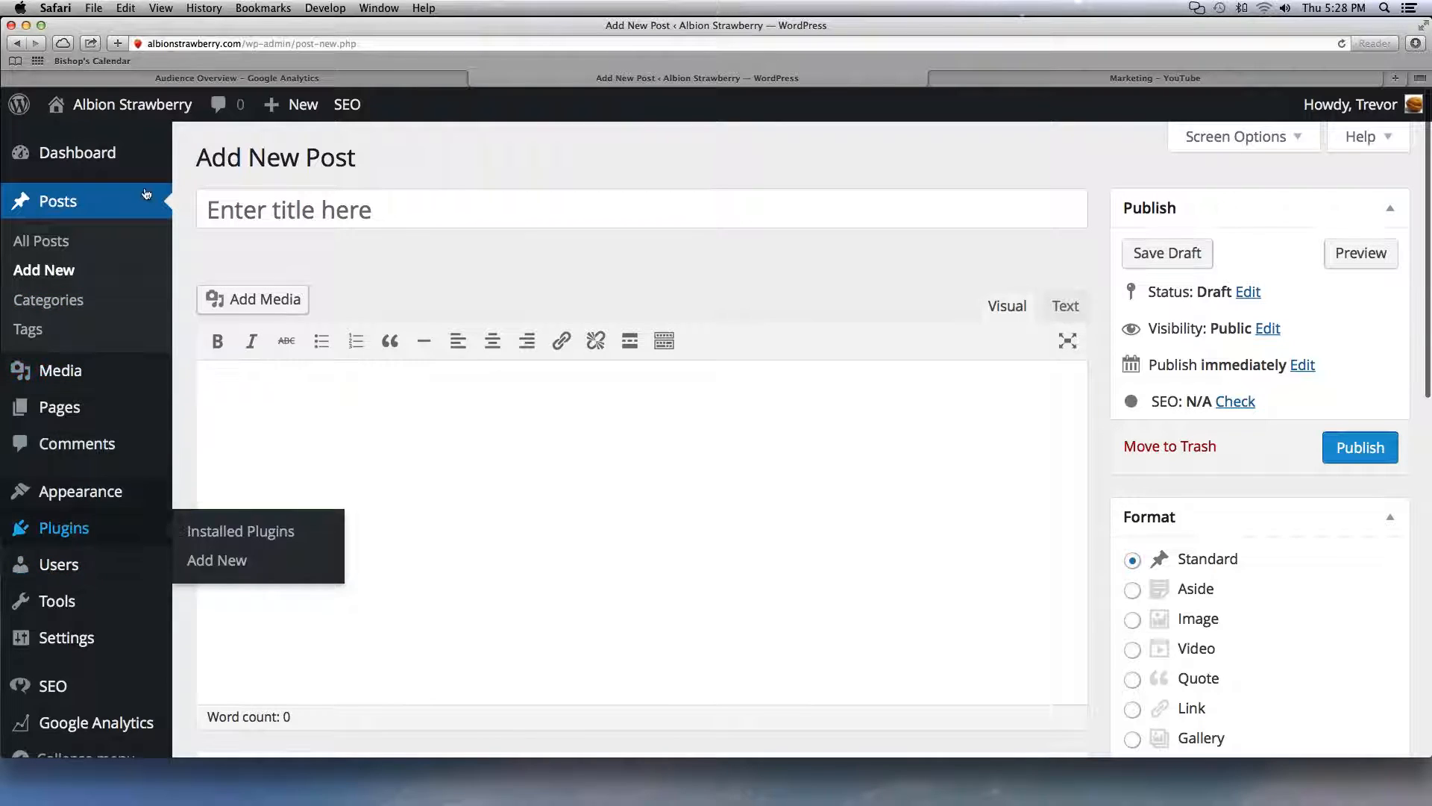
Search the plugin directory for 'google analytics' and review the Google Analytics Dashboard for WP listing
mouse_move(50, 533)
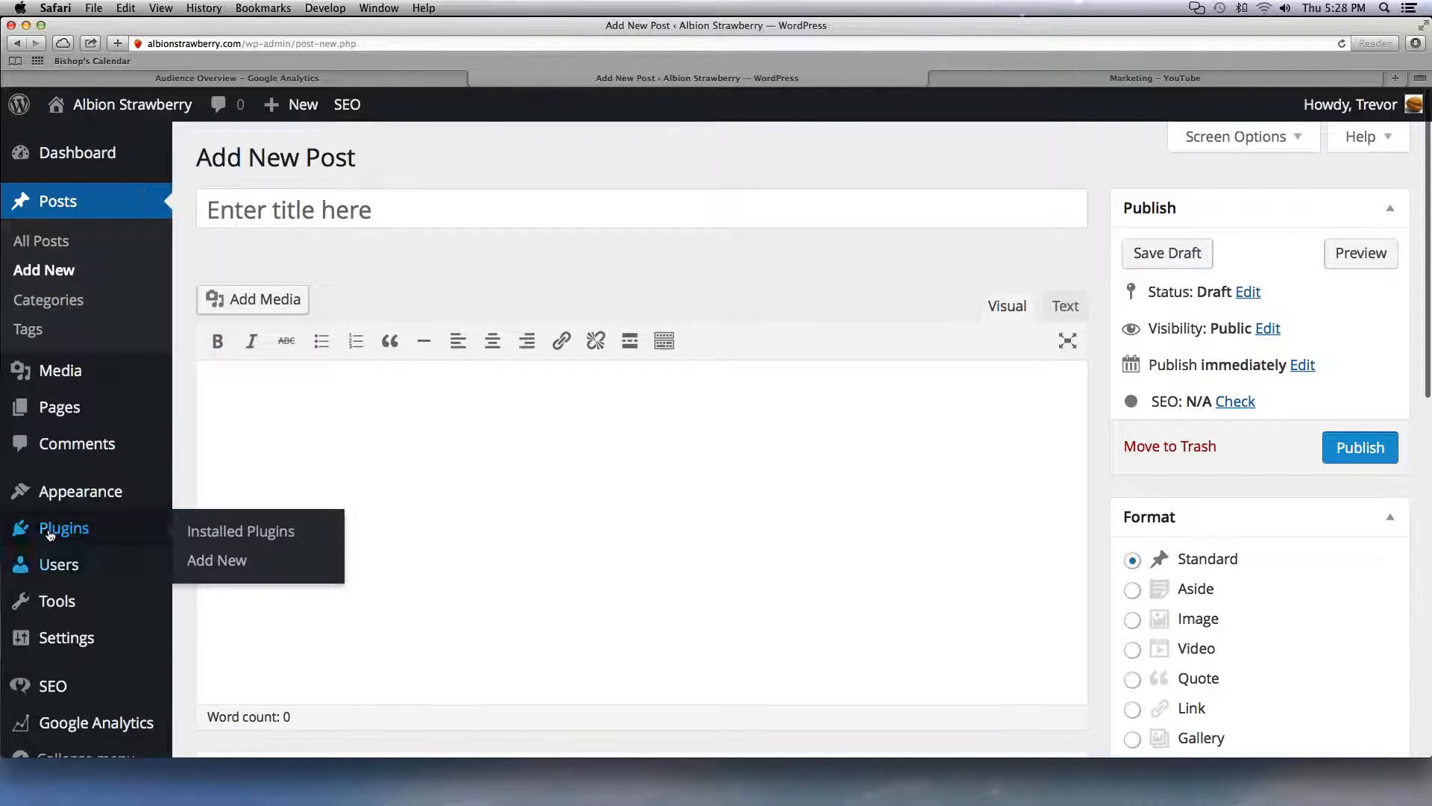
left_click(205, 557)
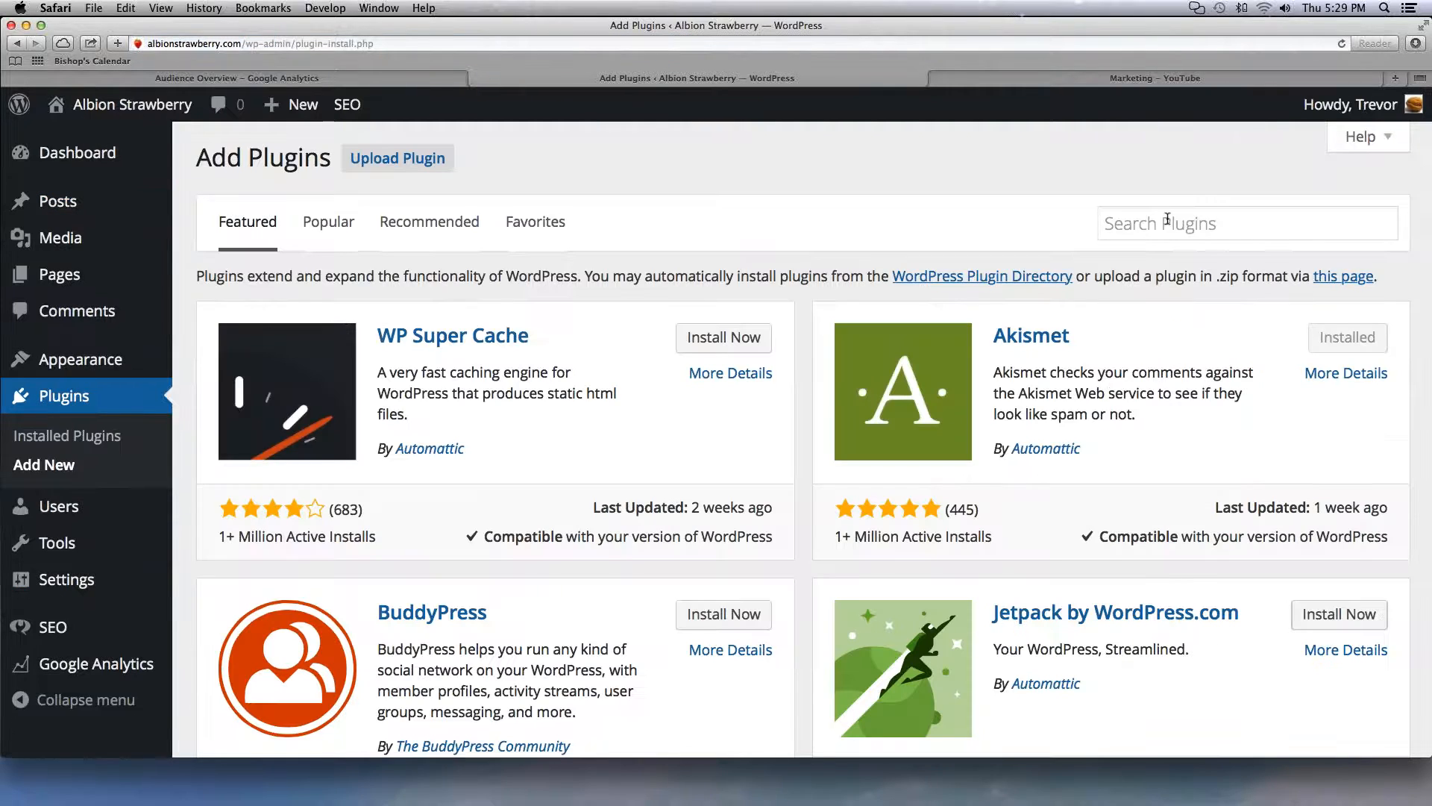
left_click(1167, 220)
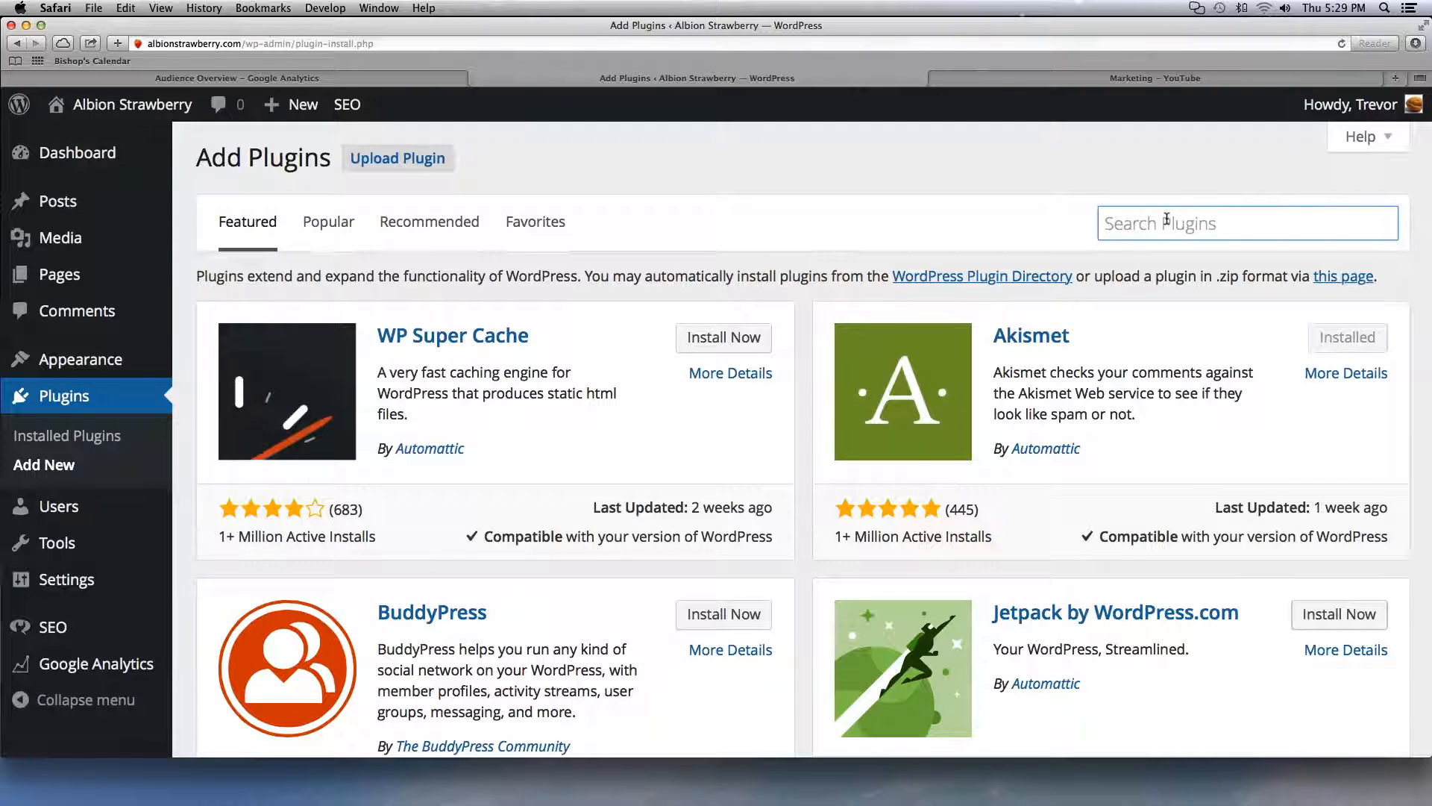
type("google analytics")
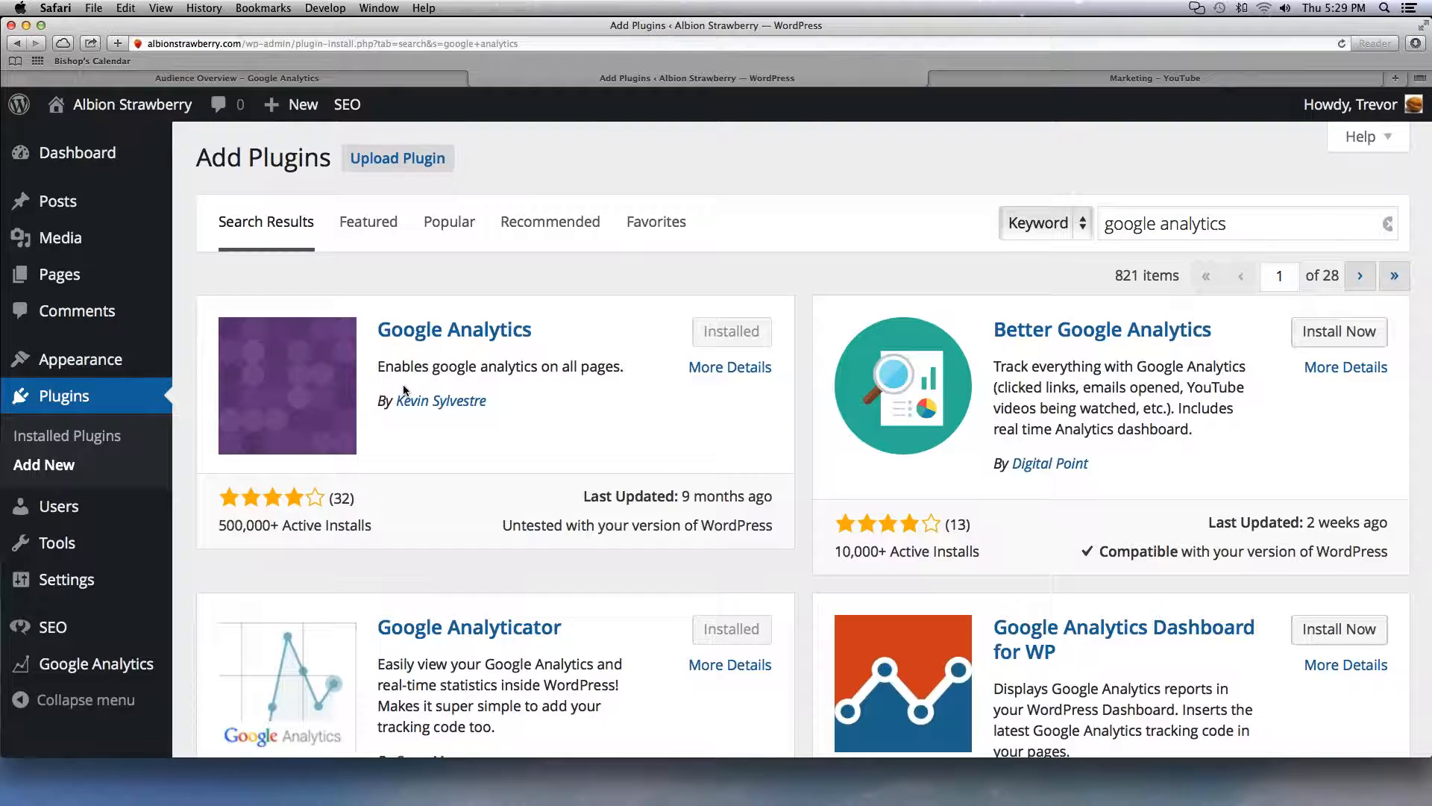
scroll(414, 395, "down", 2)
left_click_drag(378, 252, 538, 253)
scroll(361, 427, "down", 3)
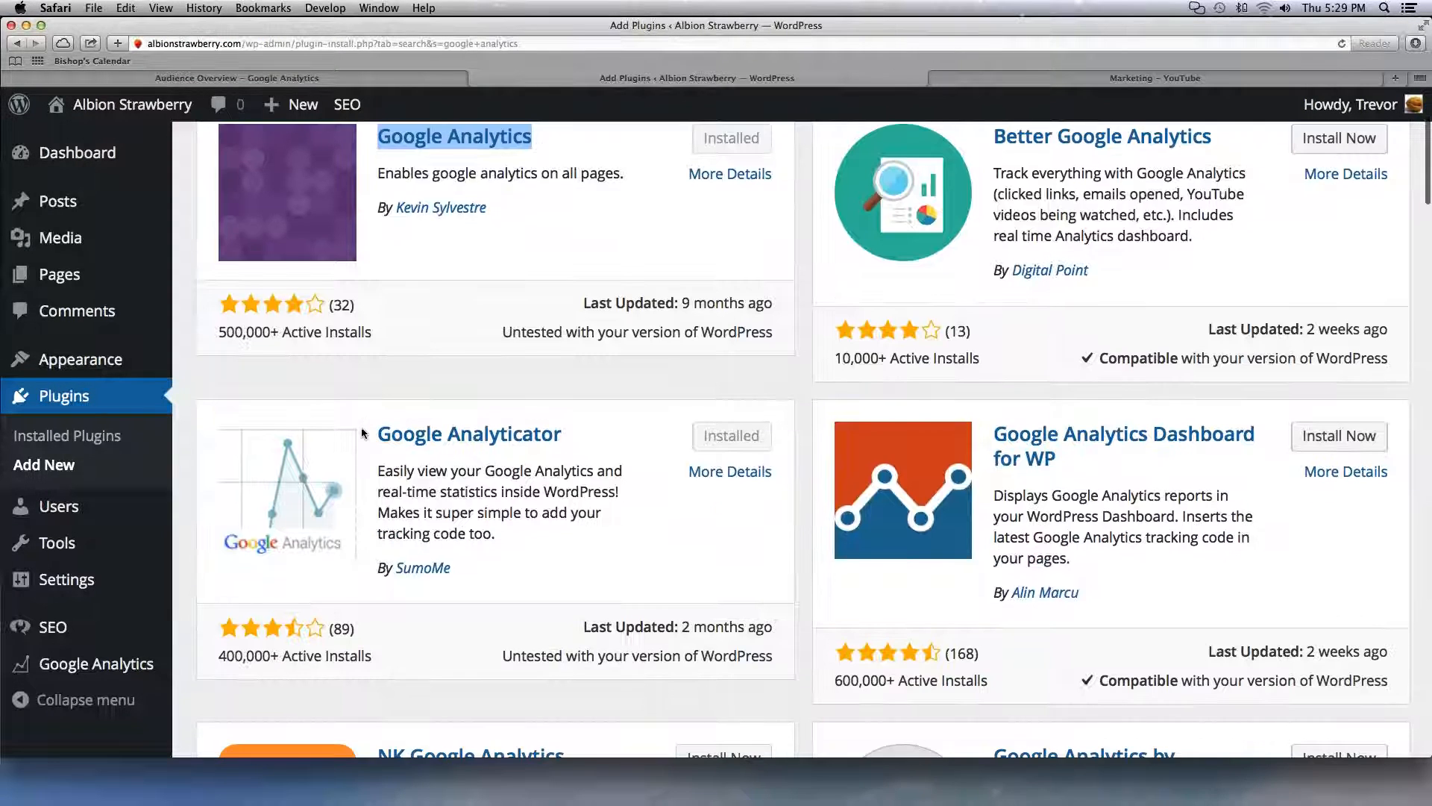
left_click_drag(374, 434, 583, 433)
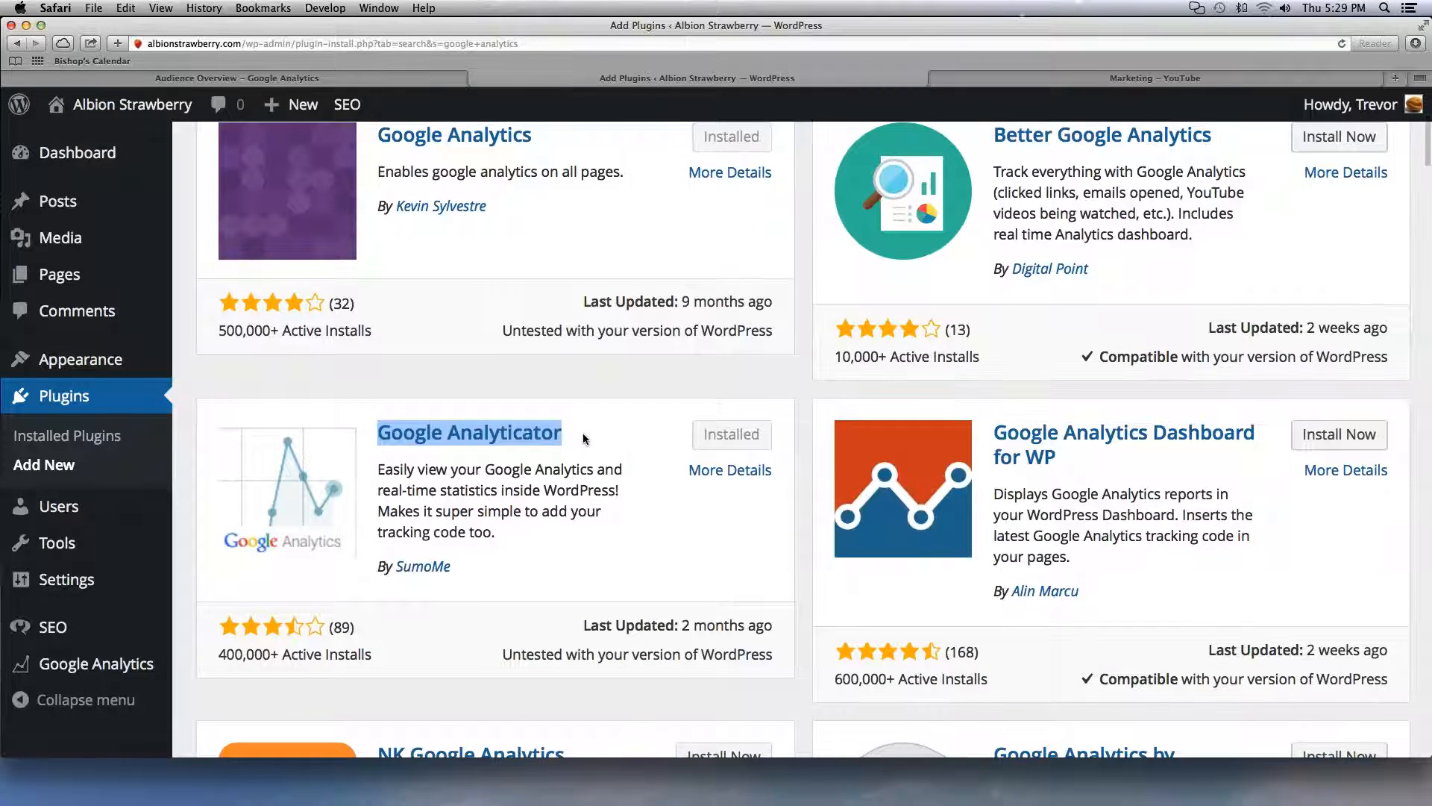
scroll(1014, 448, "down", 1)
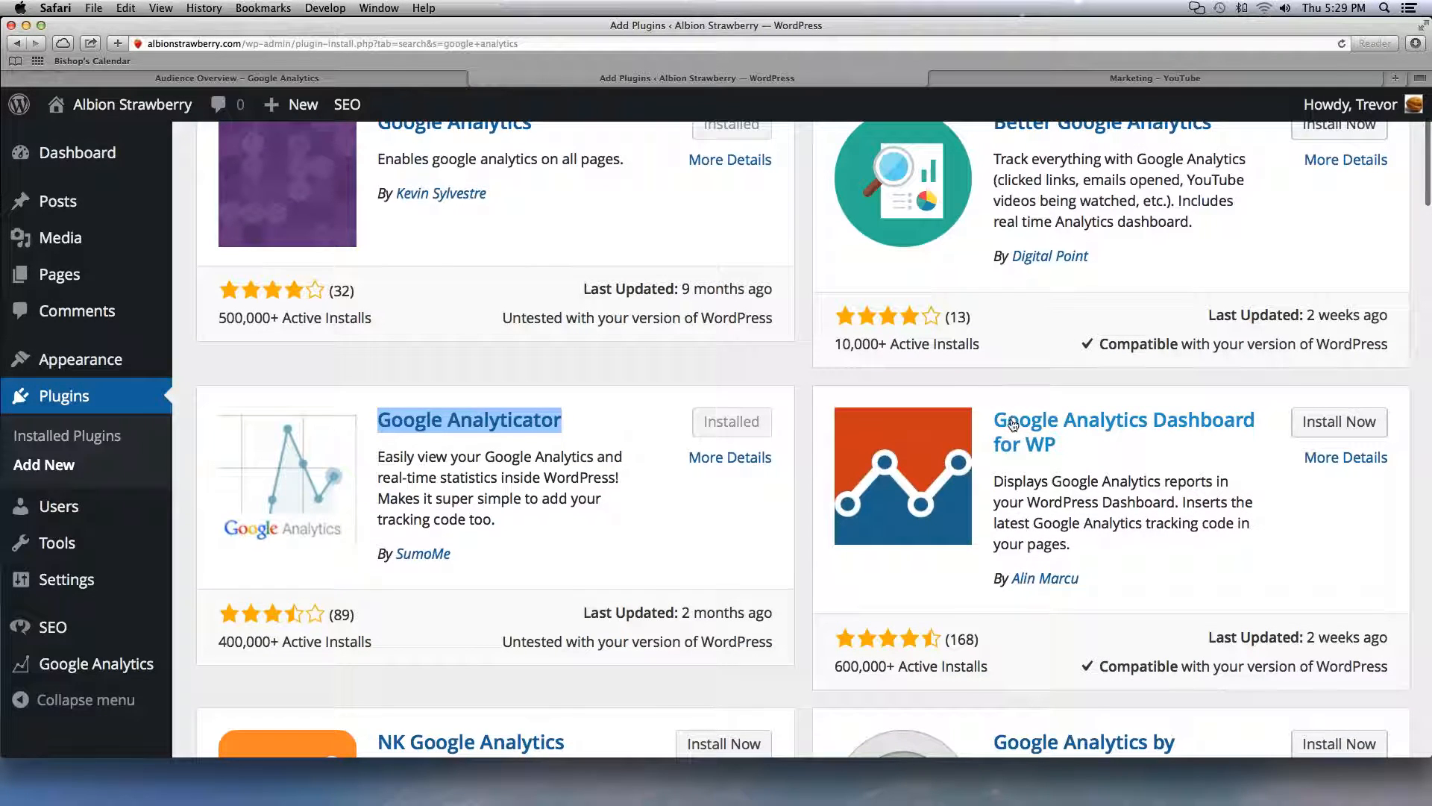
left_click_drag(831, 665, 965, 639)
left_click(812, 674)
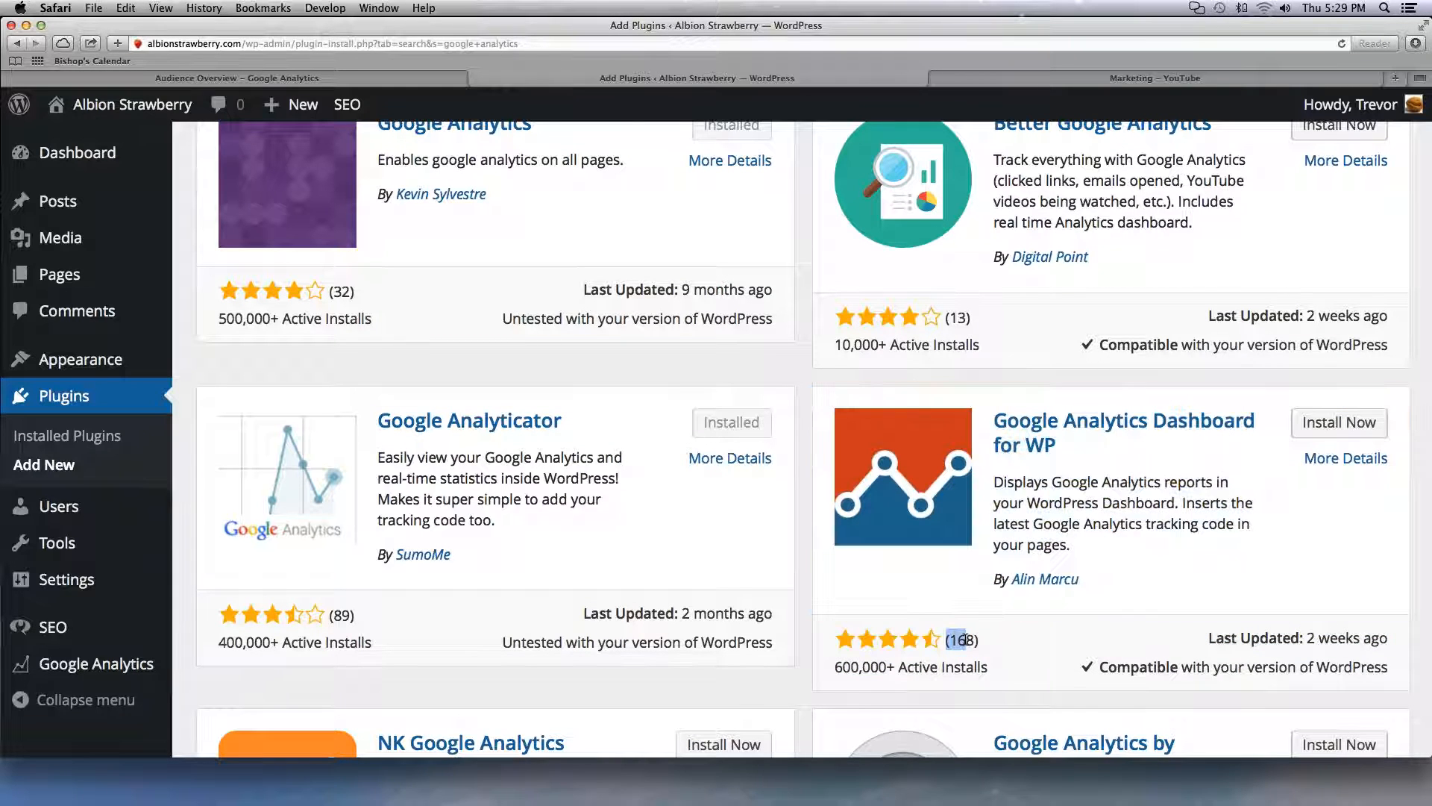
scroll(965, 640, "up", 1)
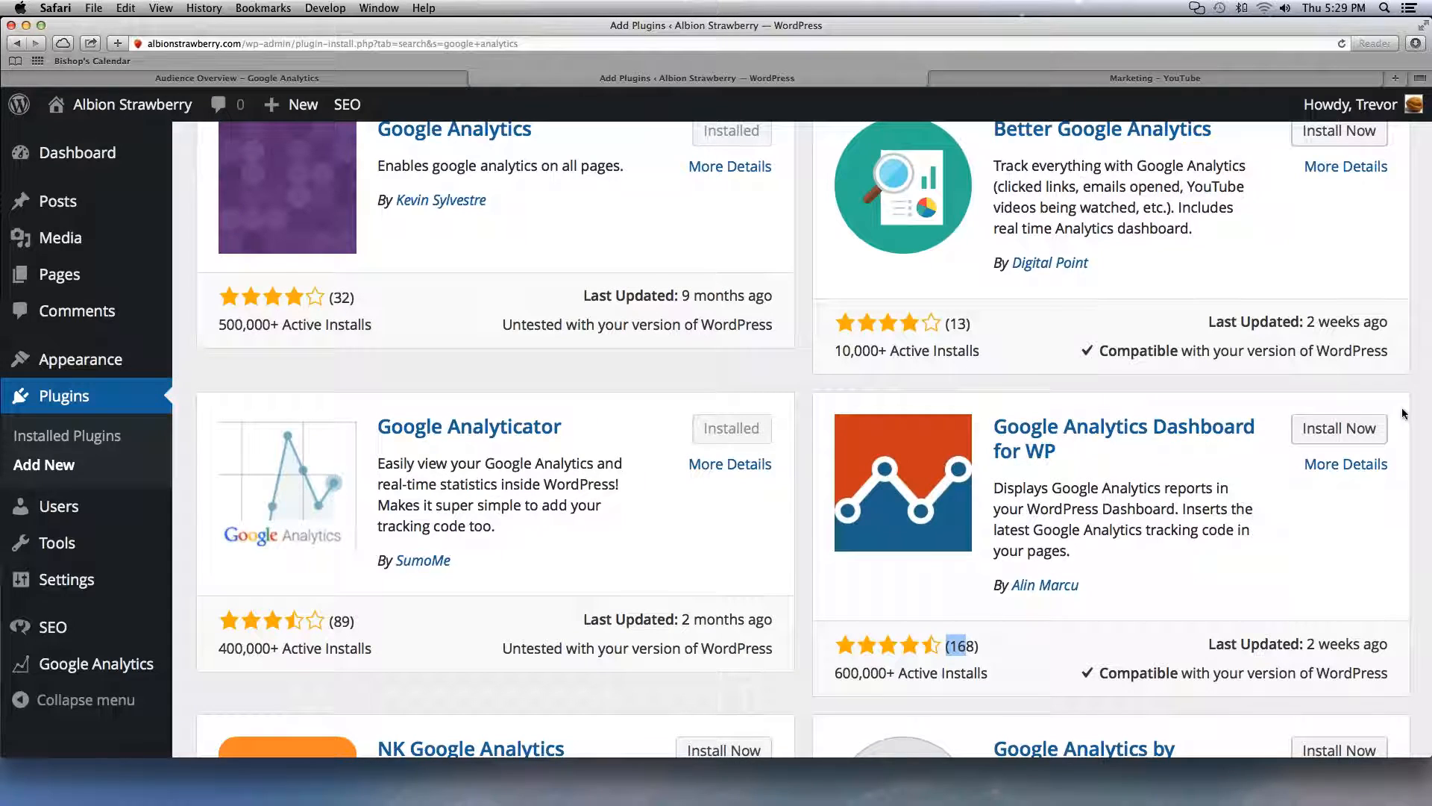
Install and activate Google Analytics Dashboard for WP, then open its Settings page
left_click(1359, 432)
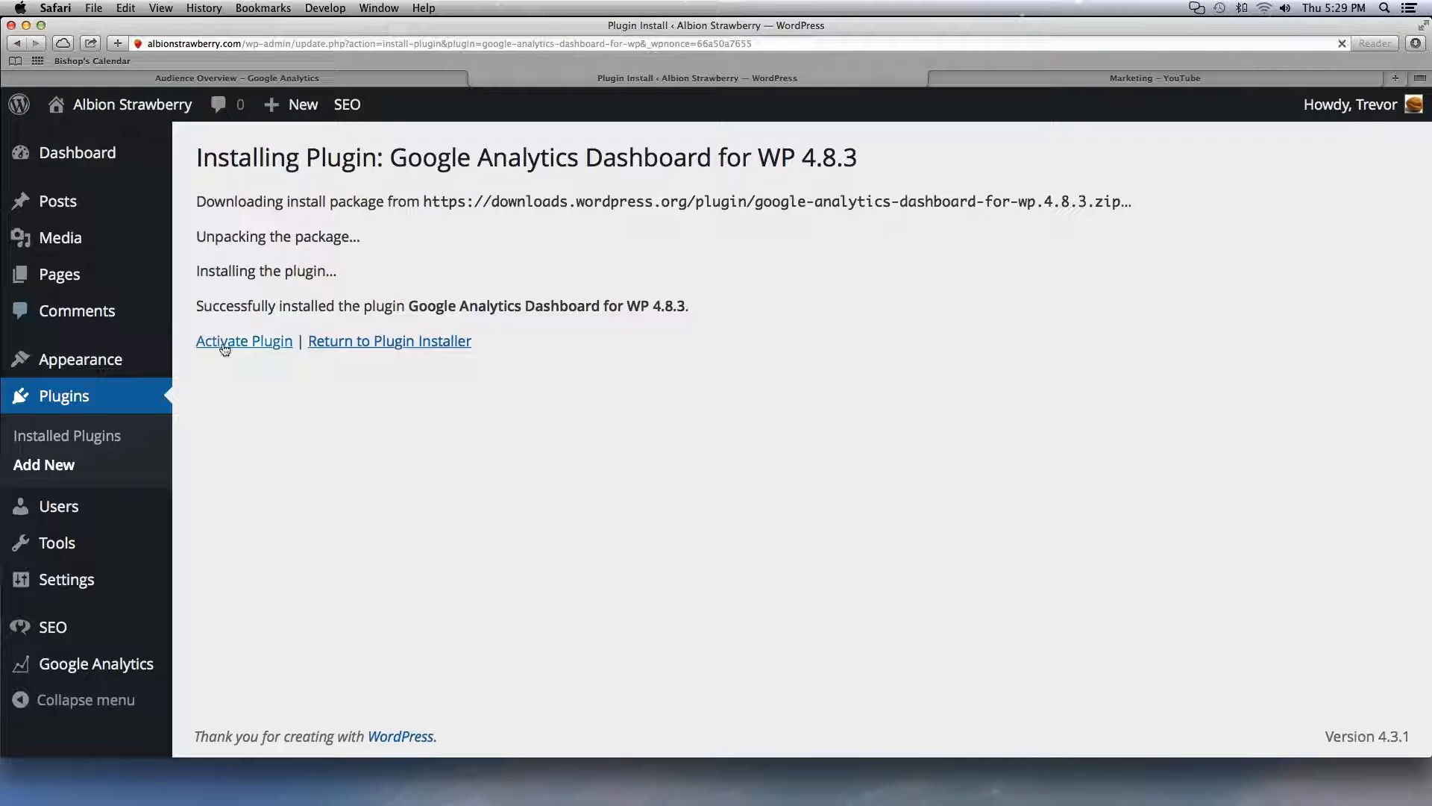
left_click(224, 343)
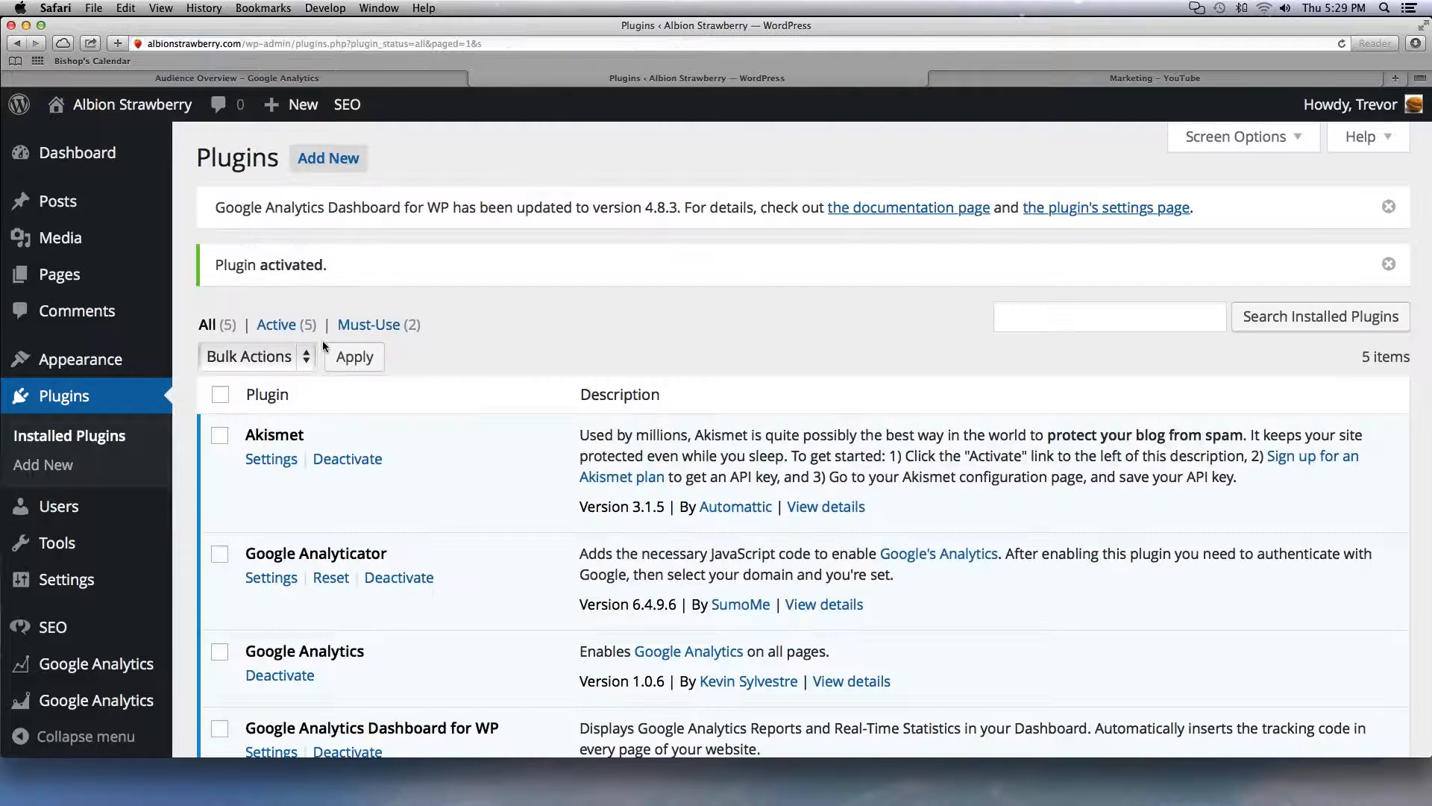
scroll(480, 360, "down", 5)
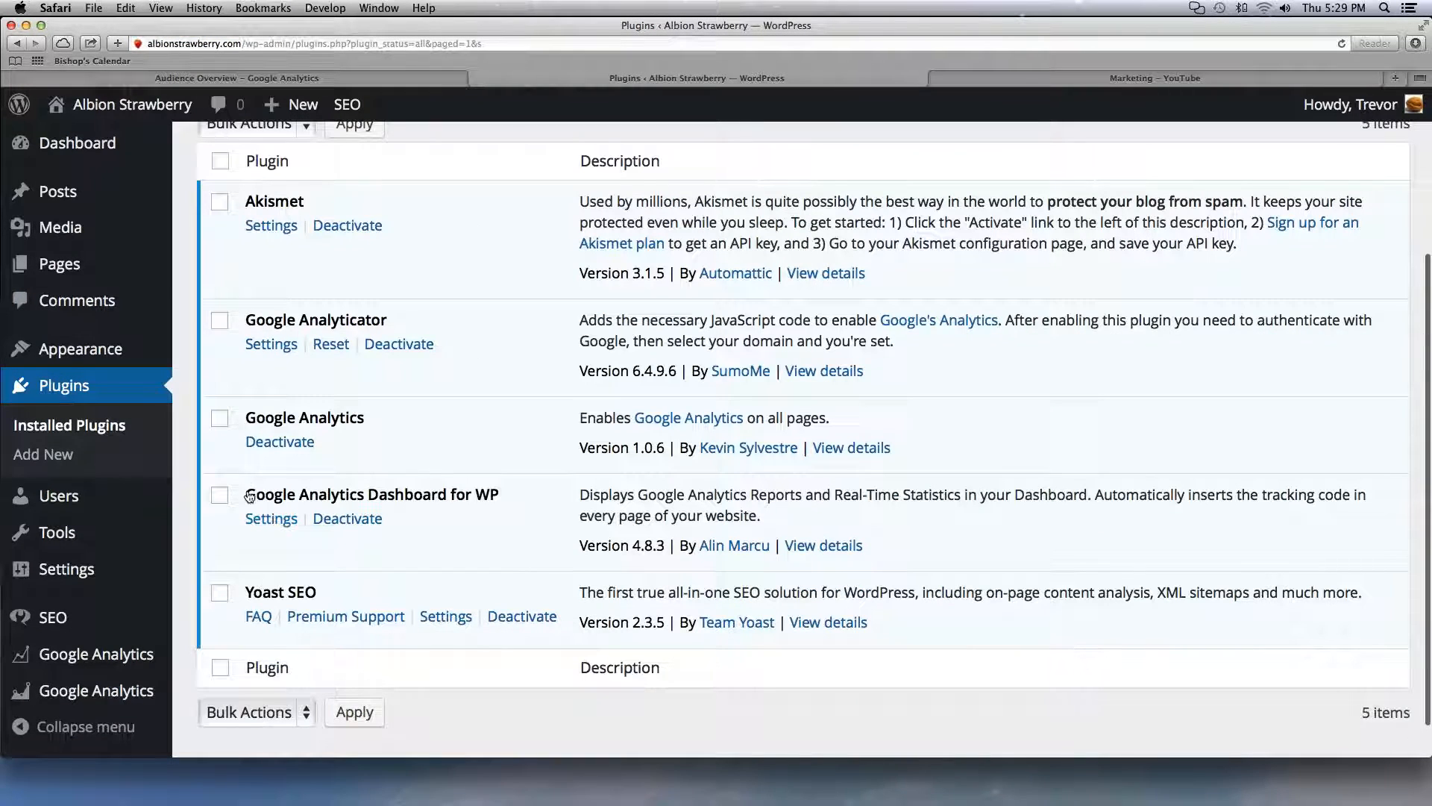
left_click_drag(247, 495, 492, 499)
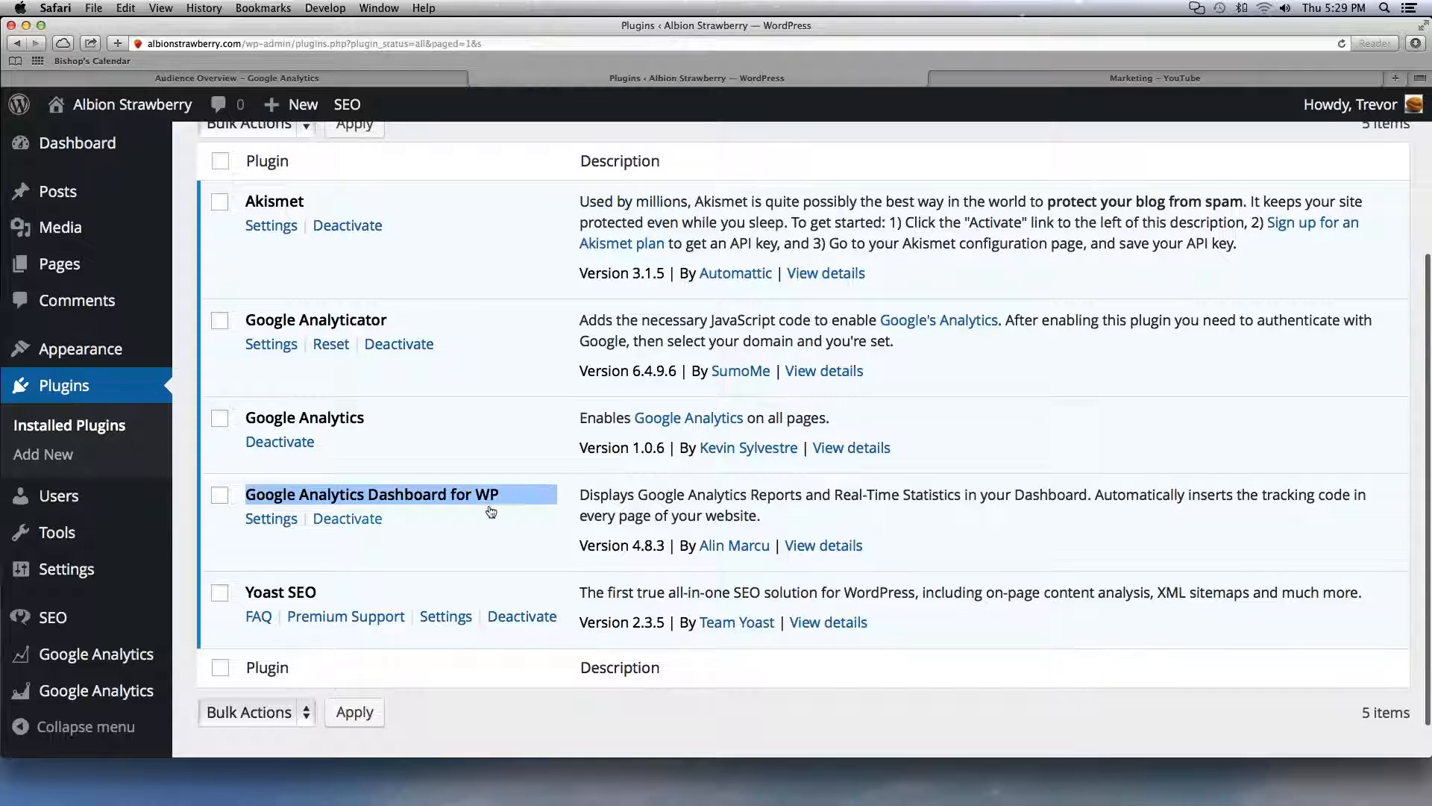
left_click(270, 520)
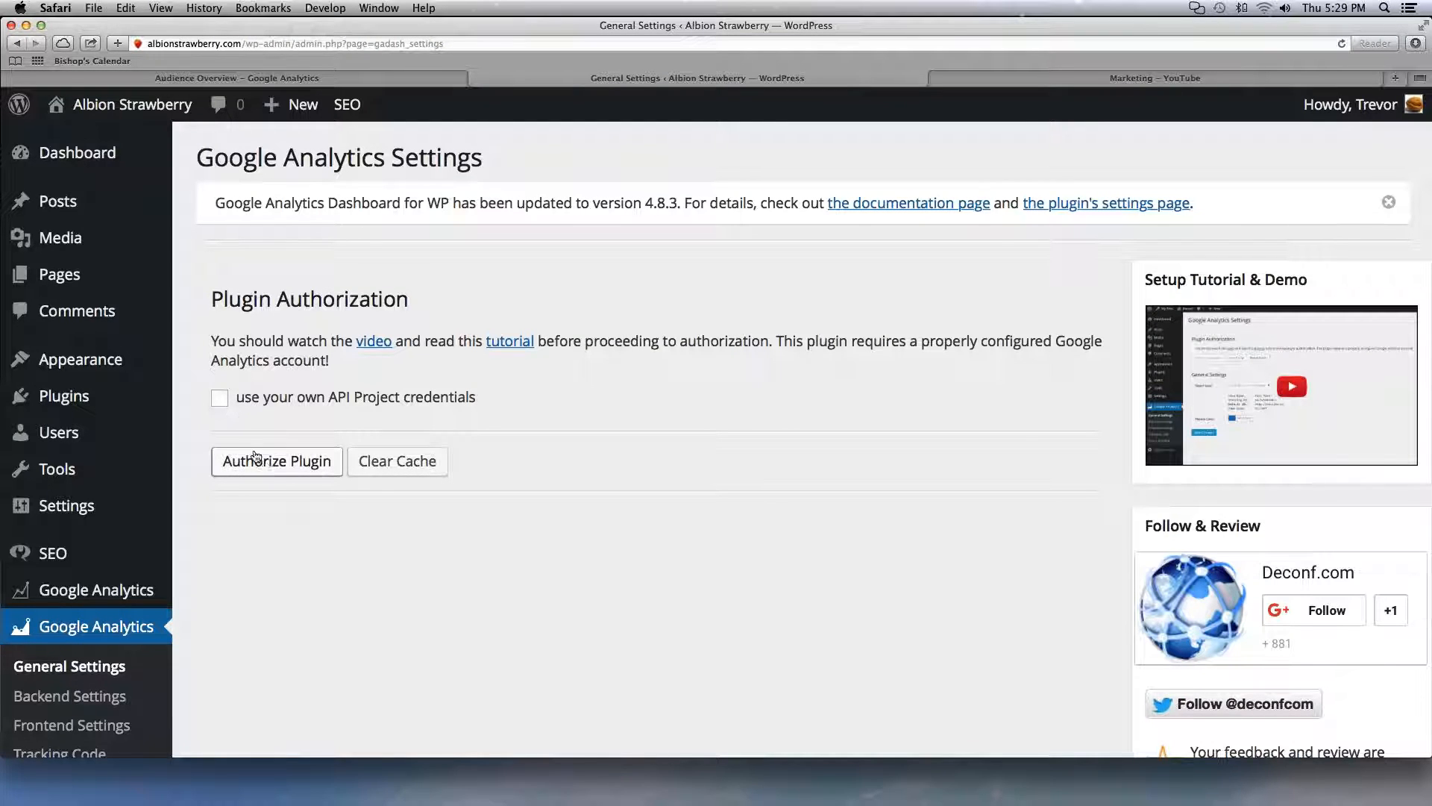
Leave own API credentials off, start plugin authorization and request a Google access code
left_click(219, 398)
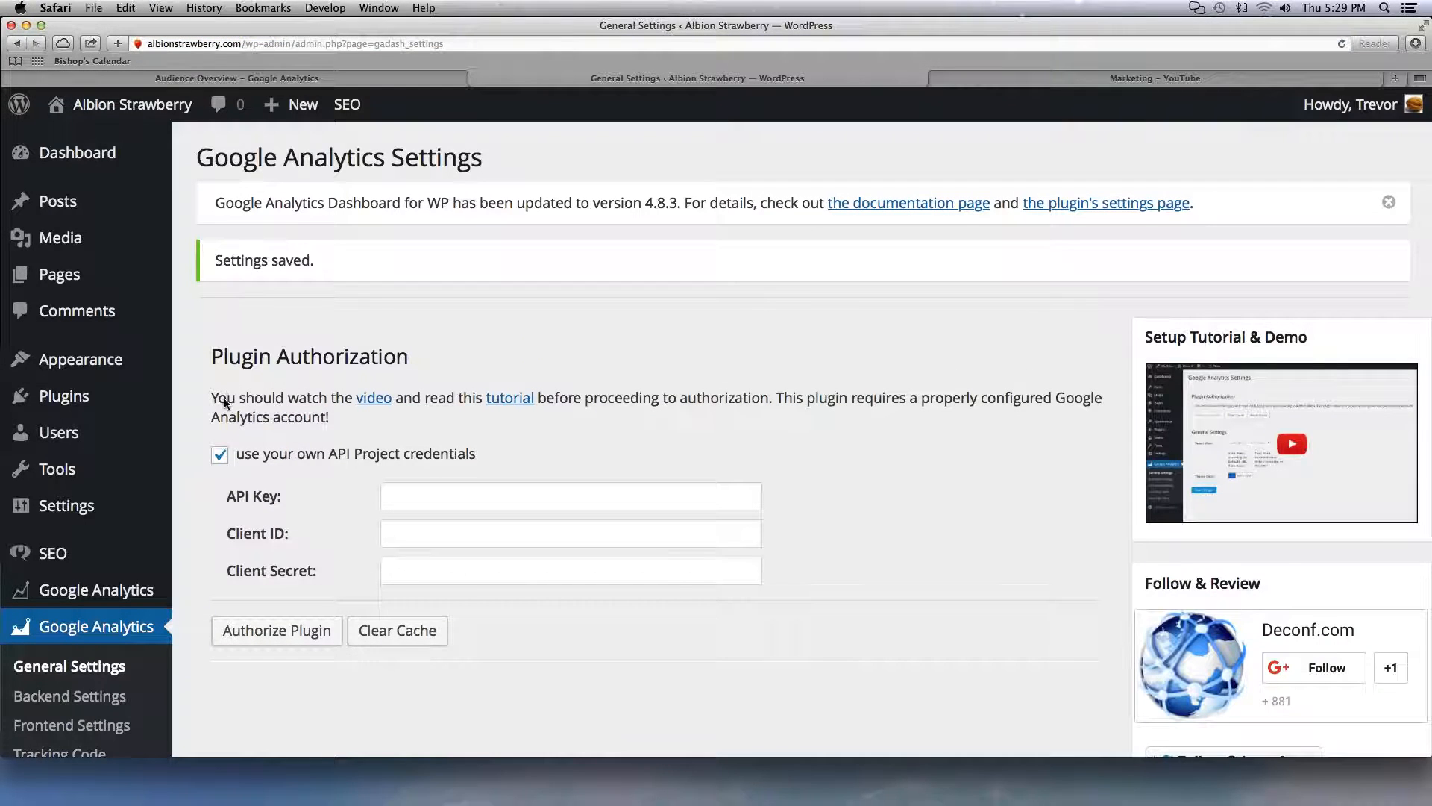
scroll(223, 403, "down", 1)
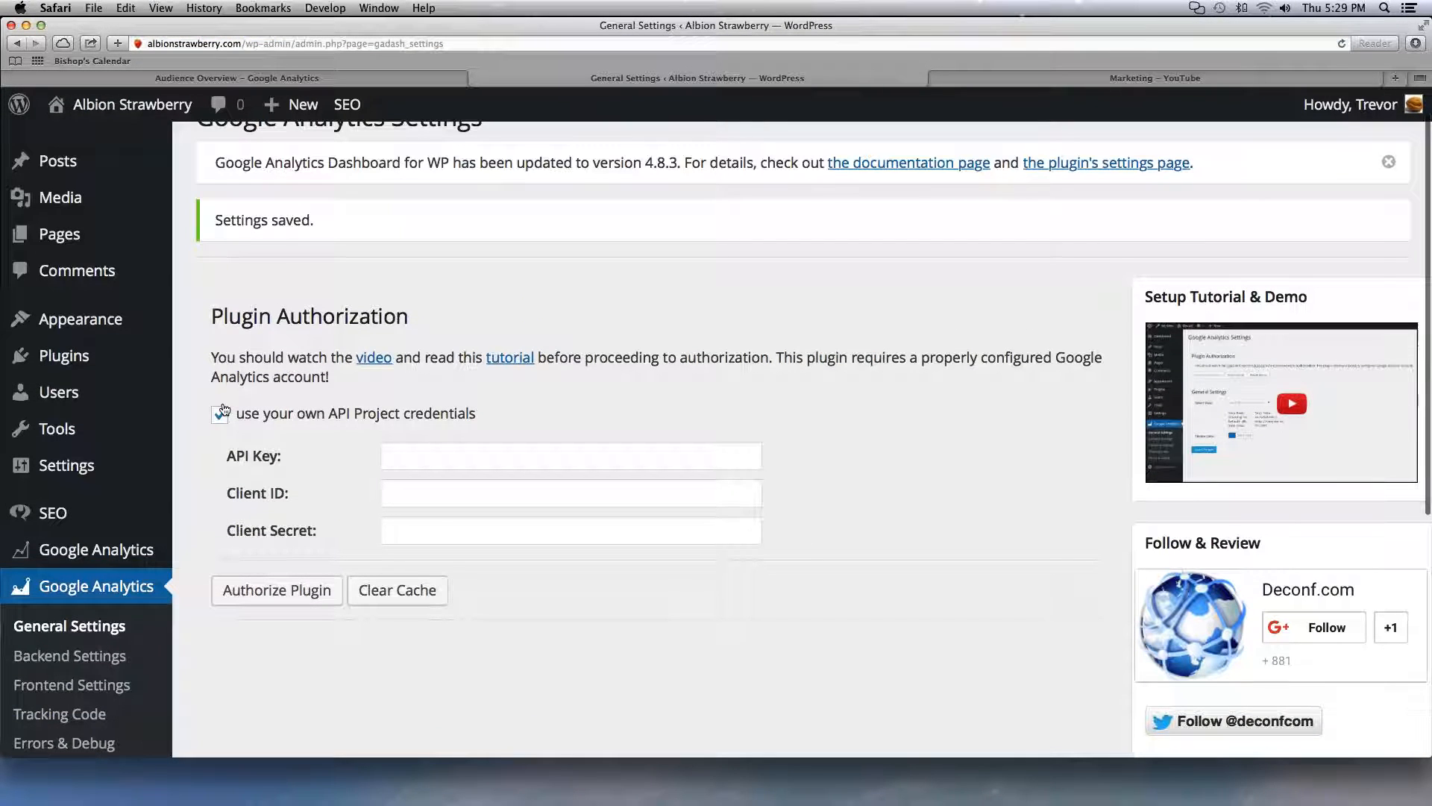
left_click(221, 411)
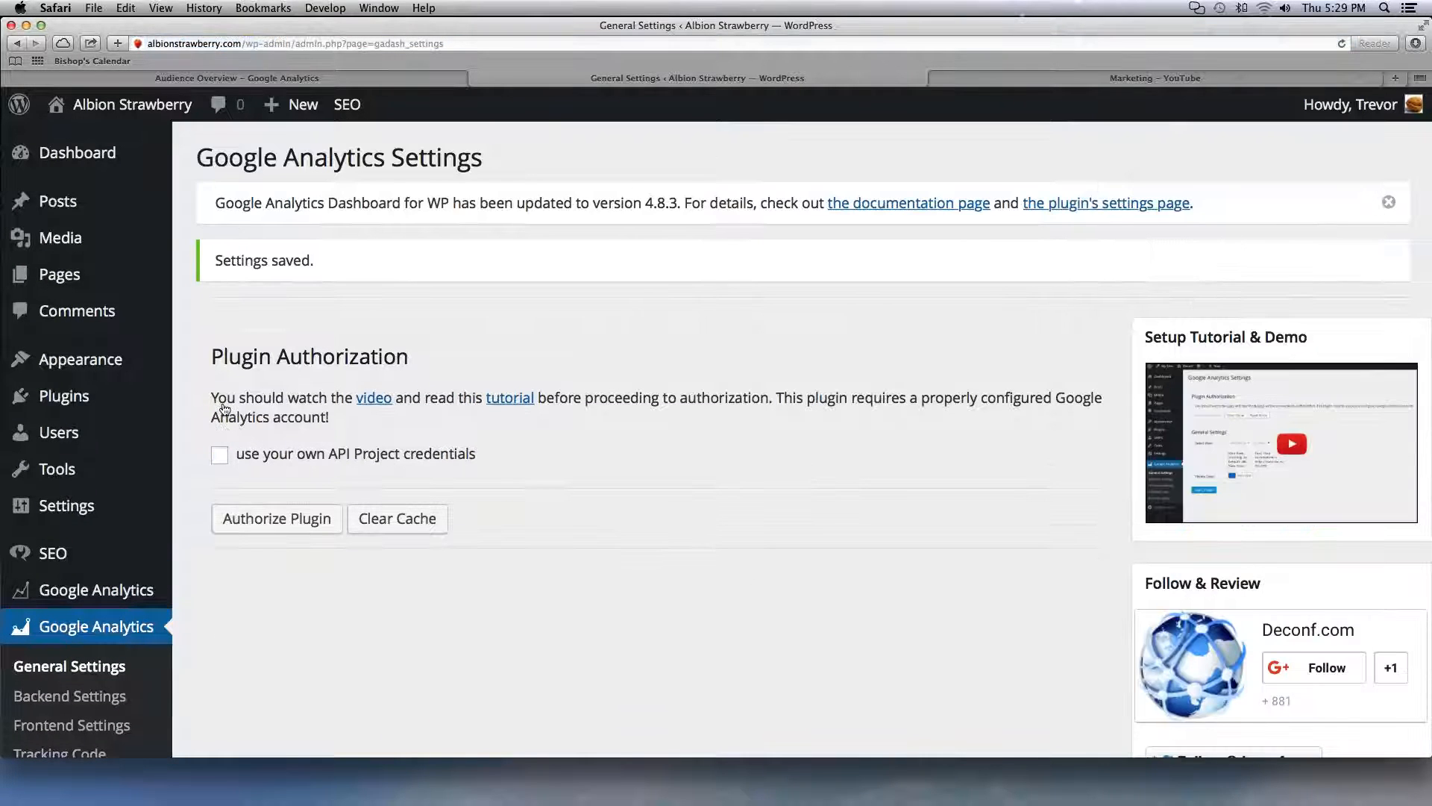
left_click(278, 520)
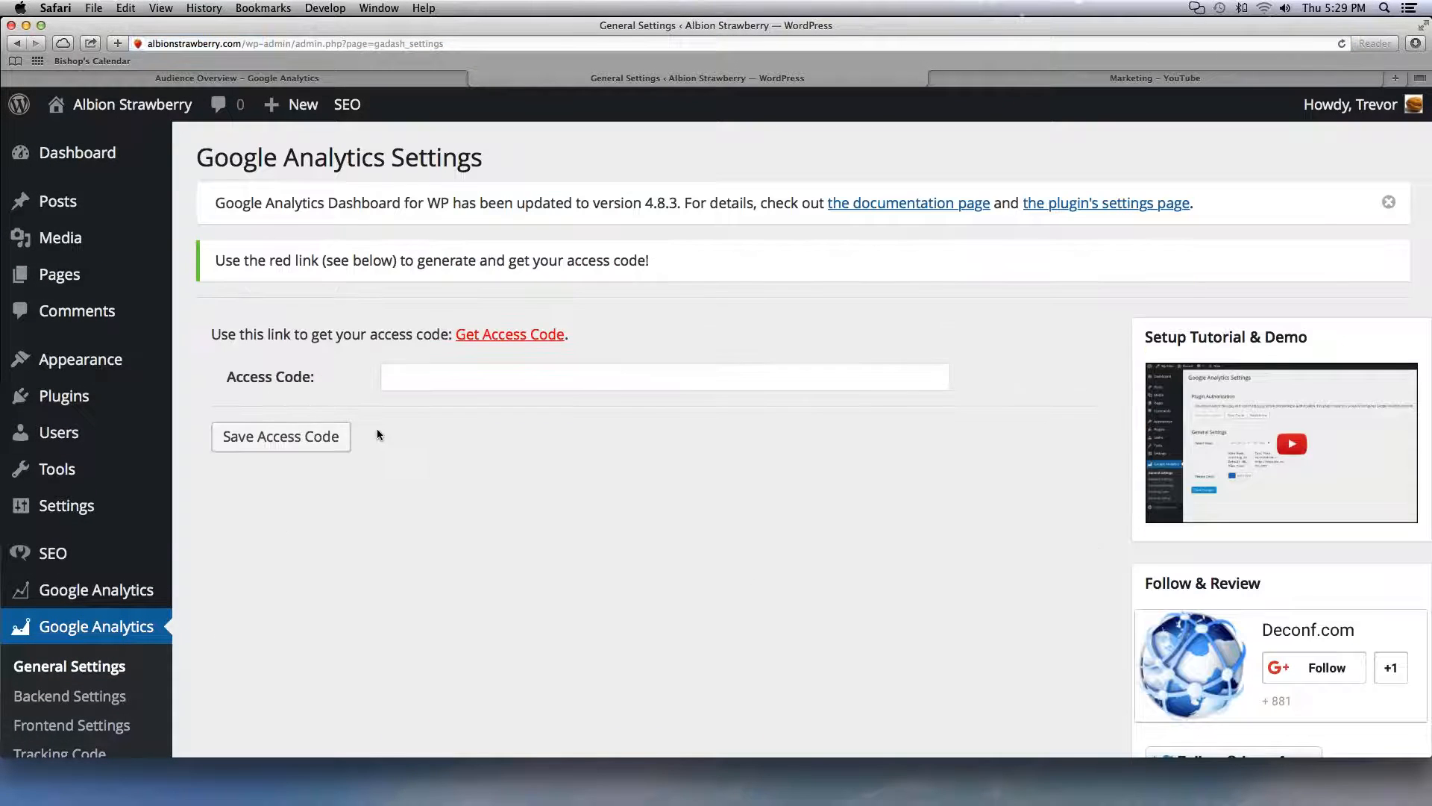
left_click(437, 374)
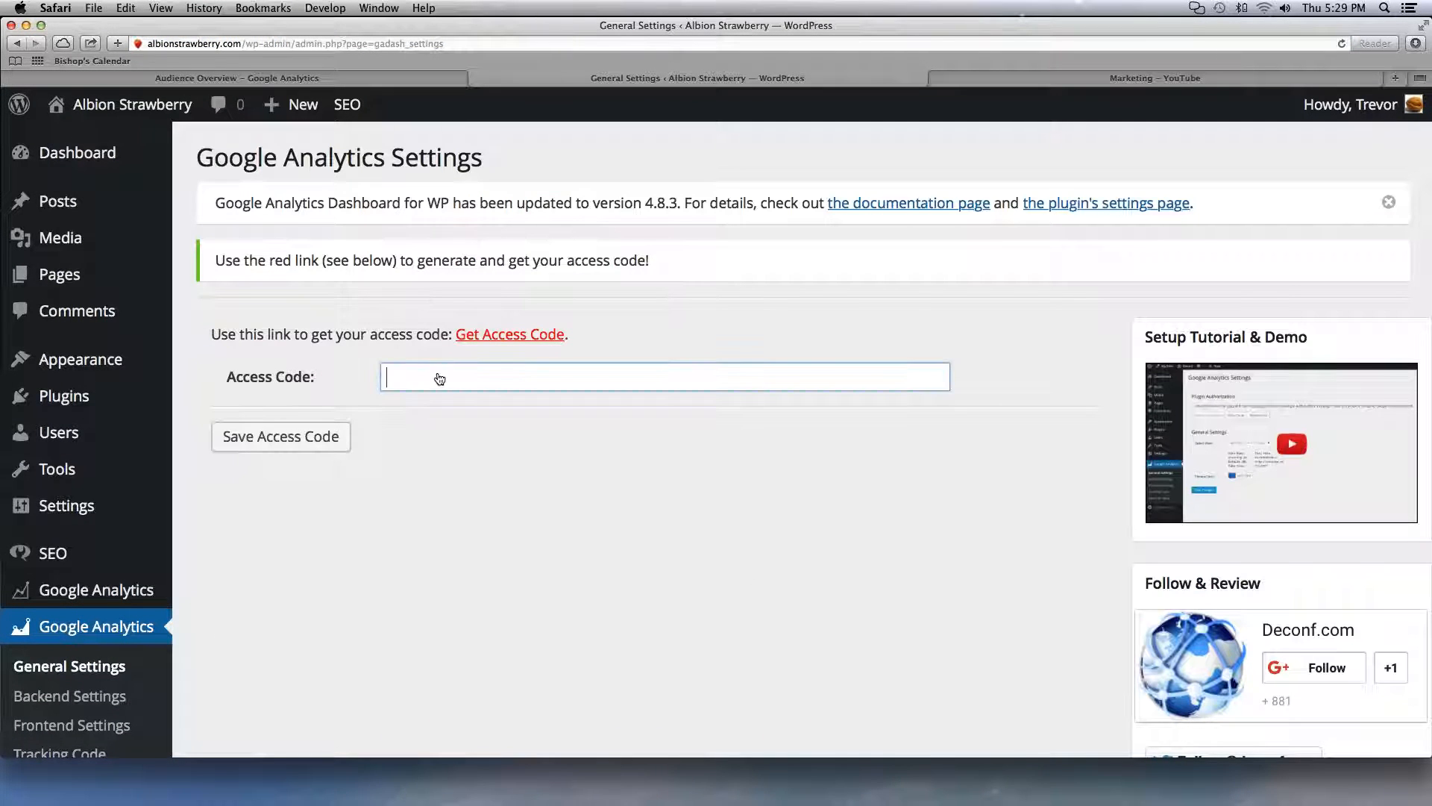
left_click(485, 336)
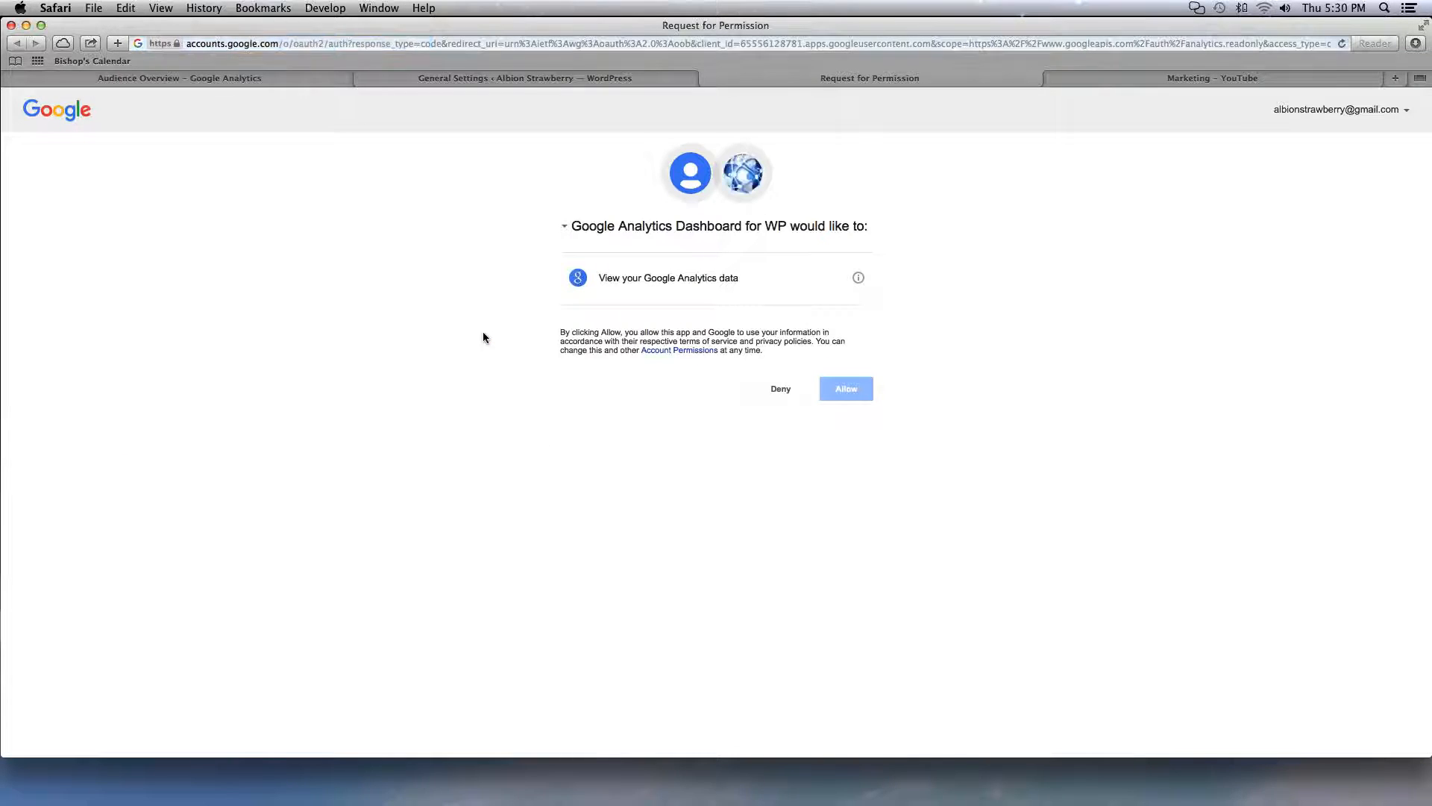
Allow the plugin to view Analytics data, copy the access code and return to WordPress
left_click(842, 389)
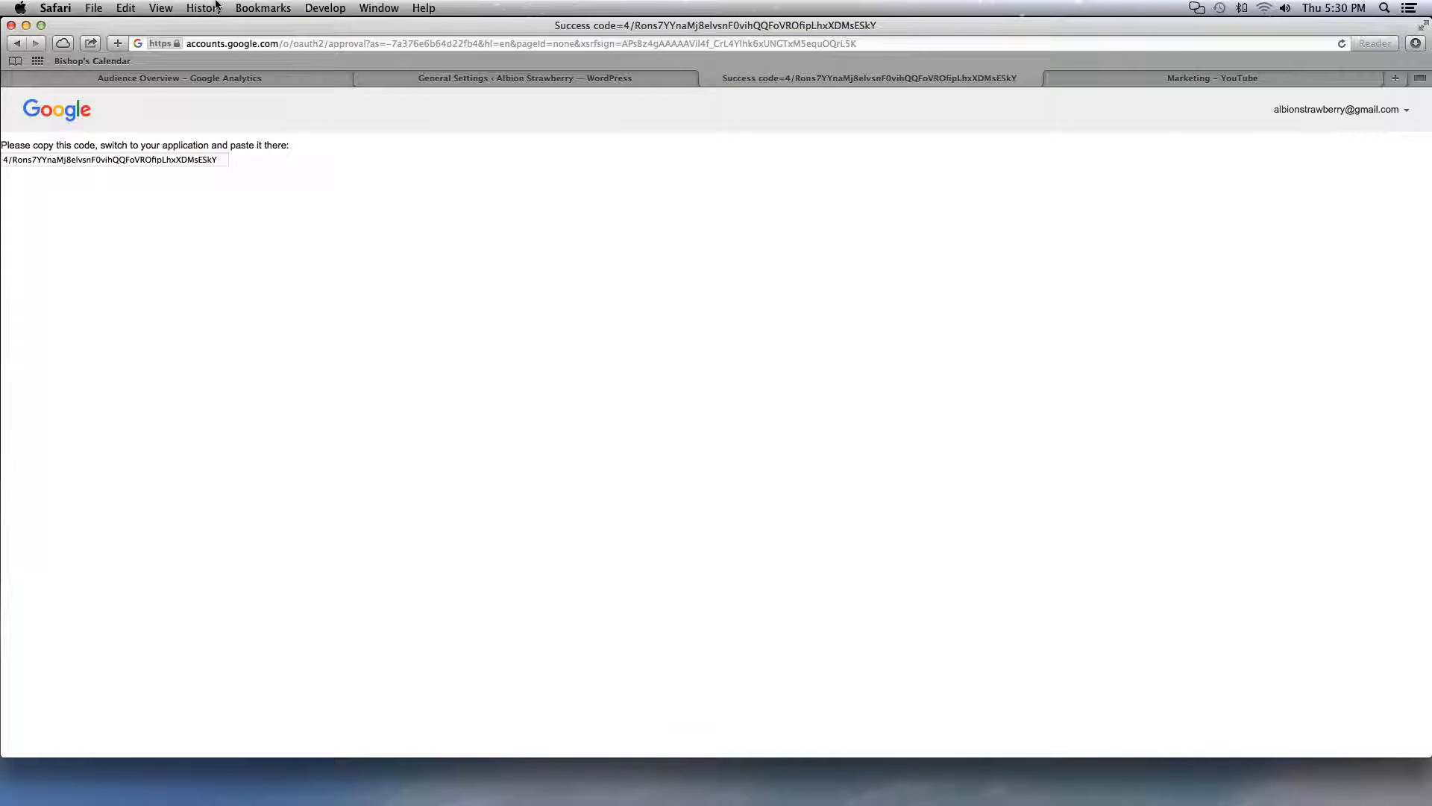
left_click(128, 160)
key("super+c")
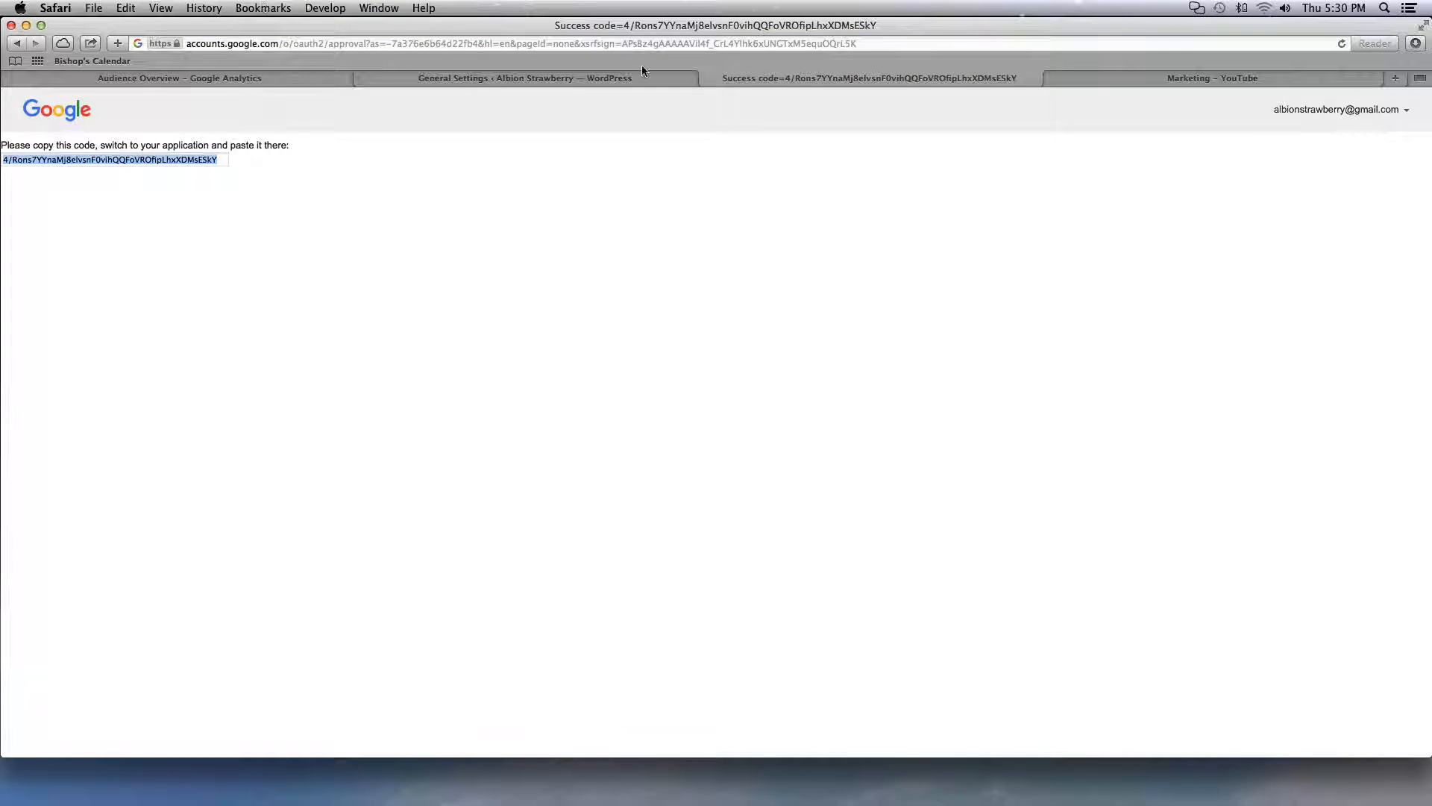
left_click(476, 77)
Paste the Google access code and save it to complete authorization
key("super+v")
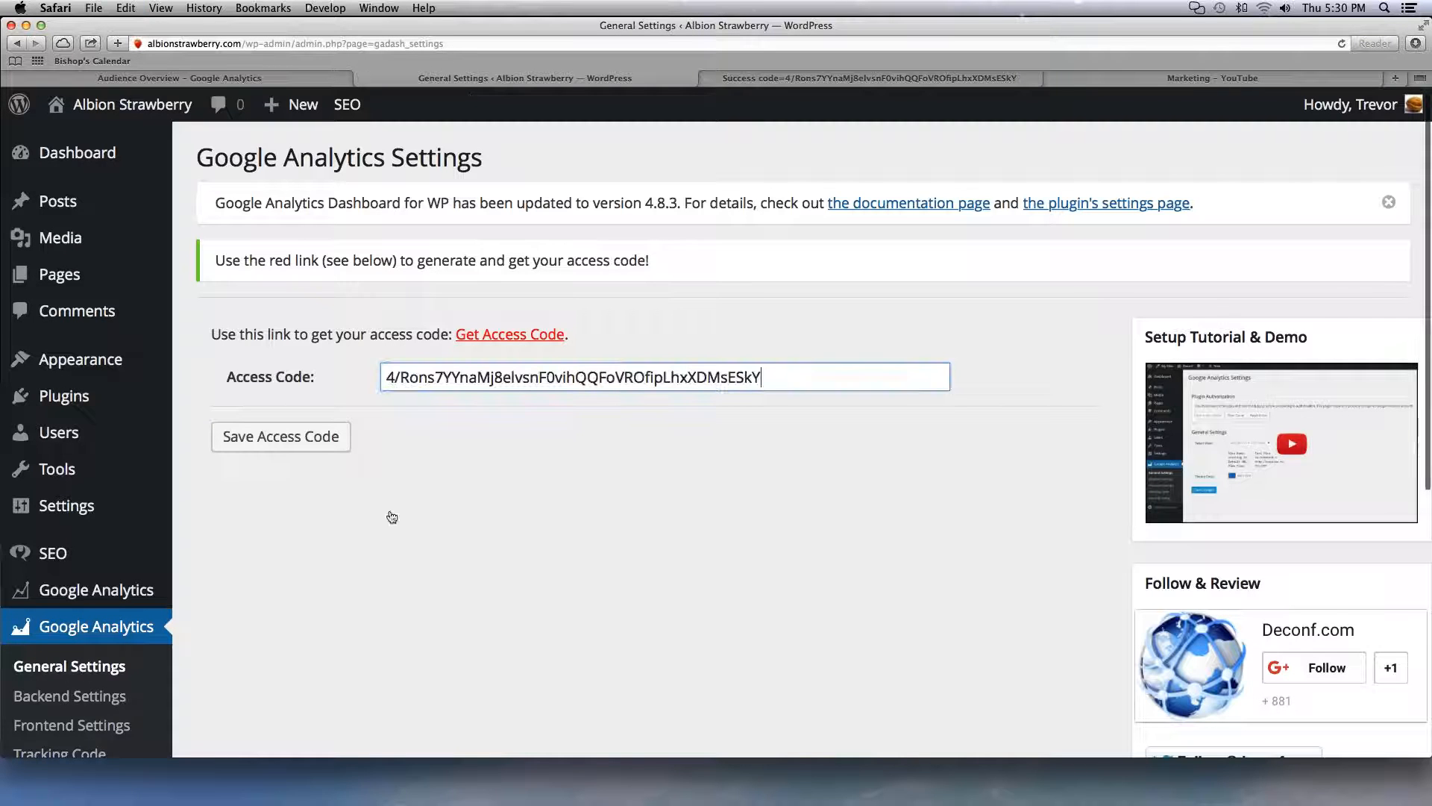
left_click(304, 440)
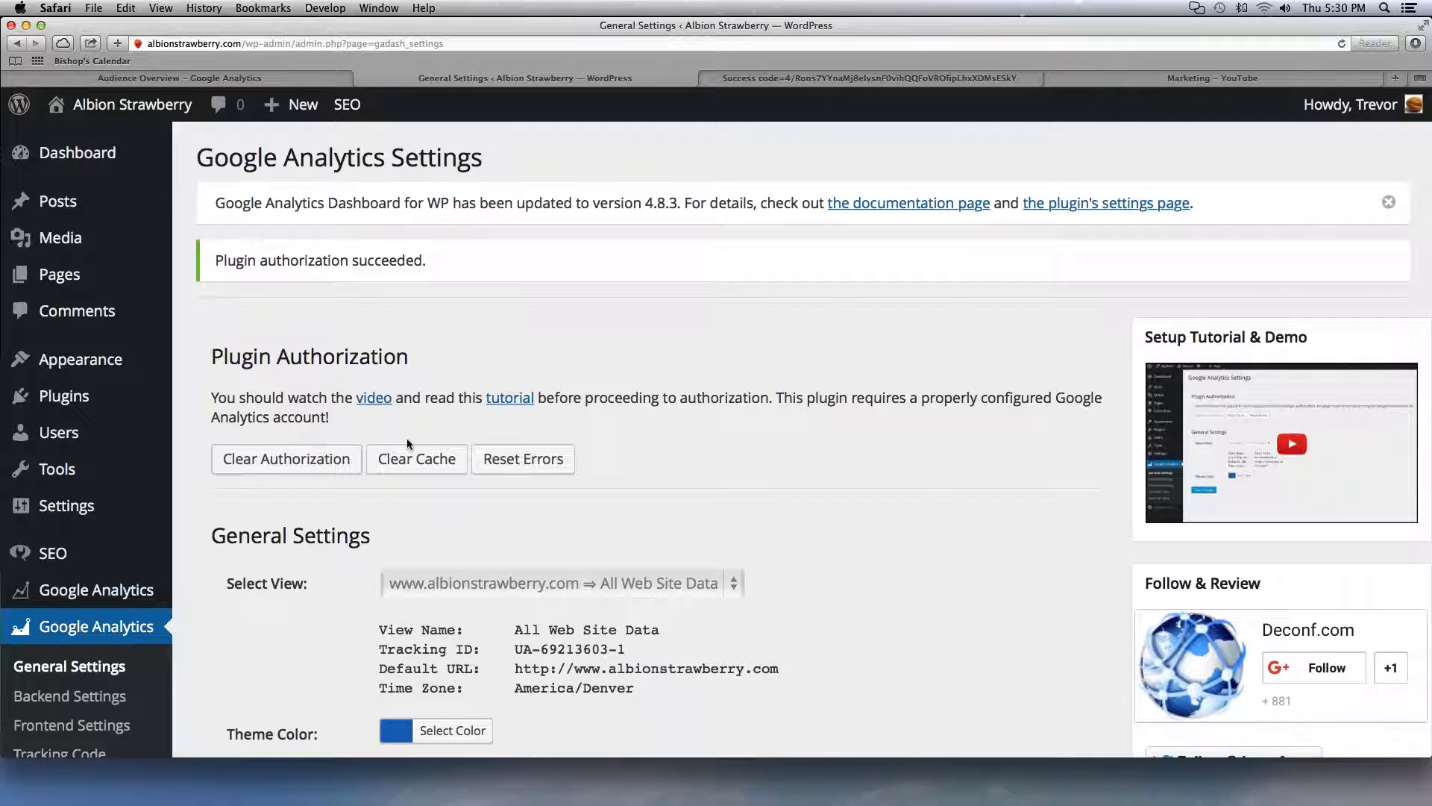
scroll(587, 615, "down", 2)
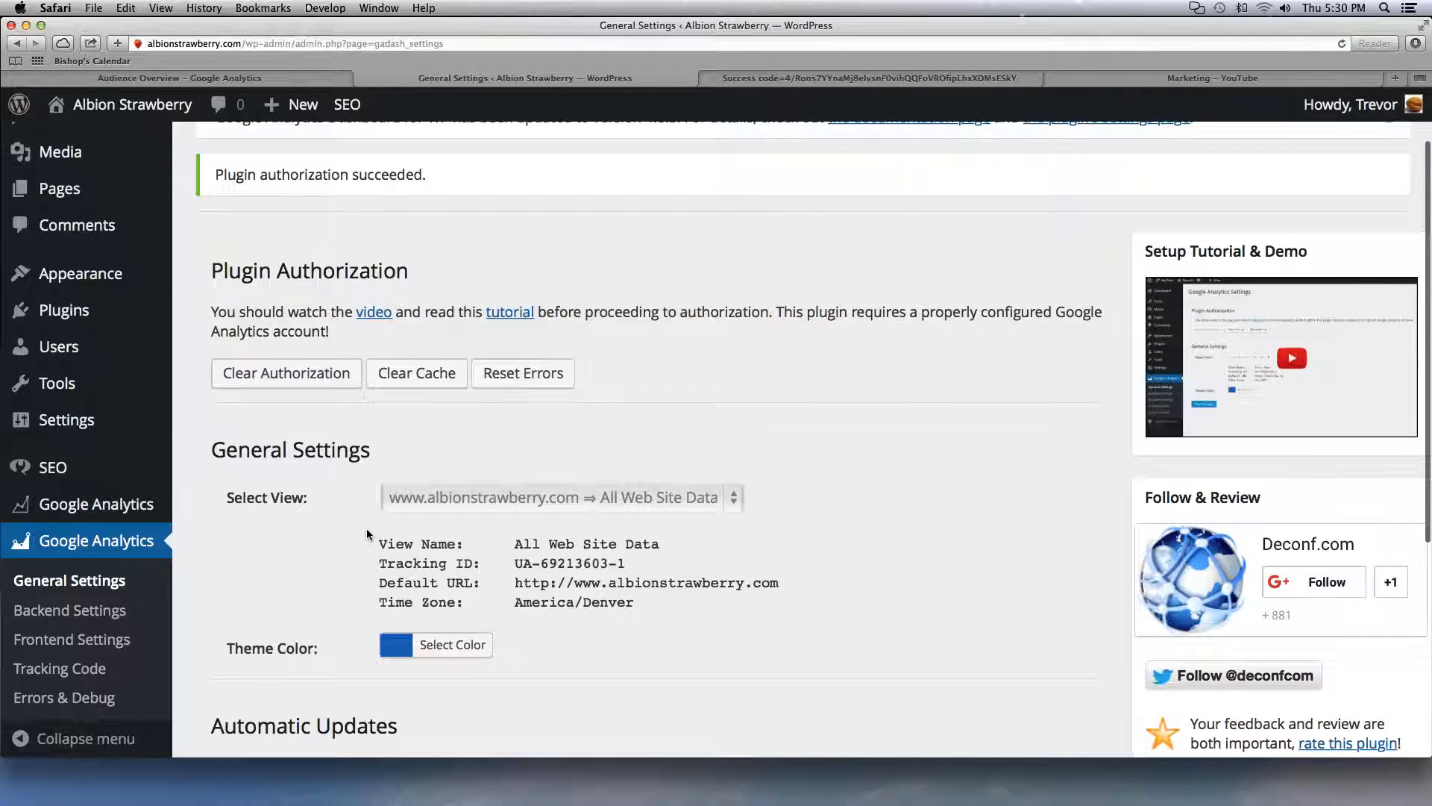
scroll(430, 505, "down", 6)
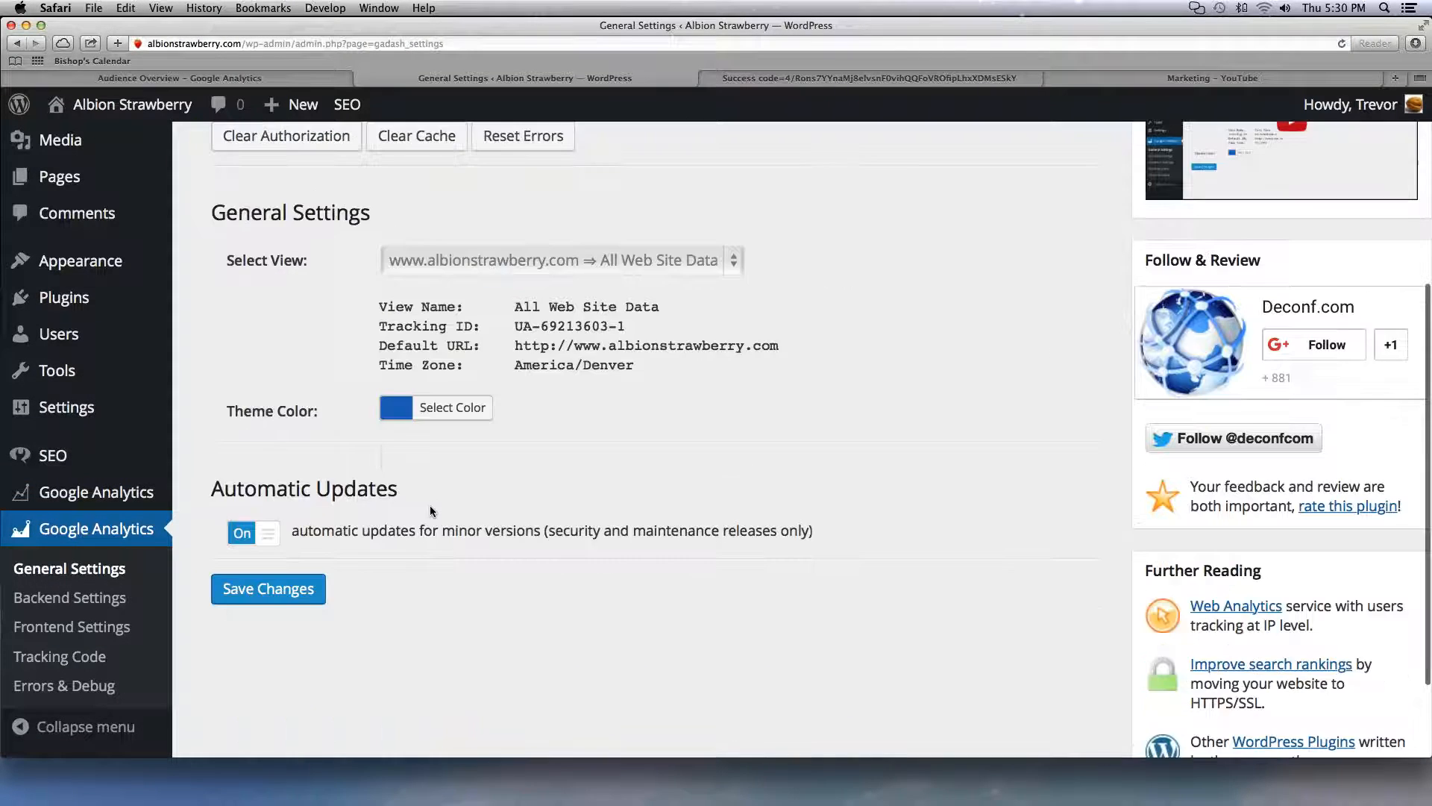
scroll(430, 504, "up", 6)
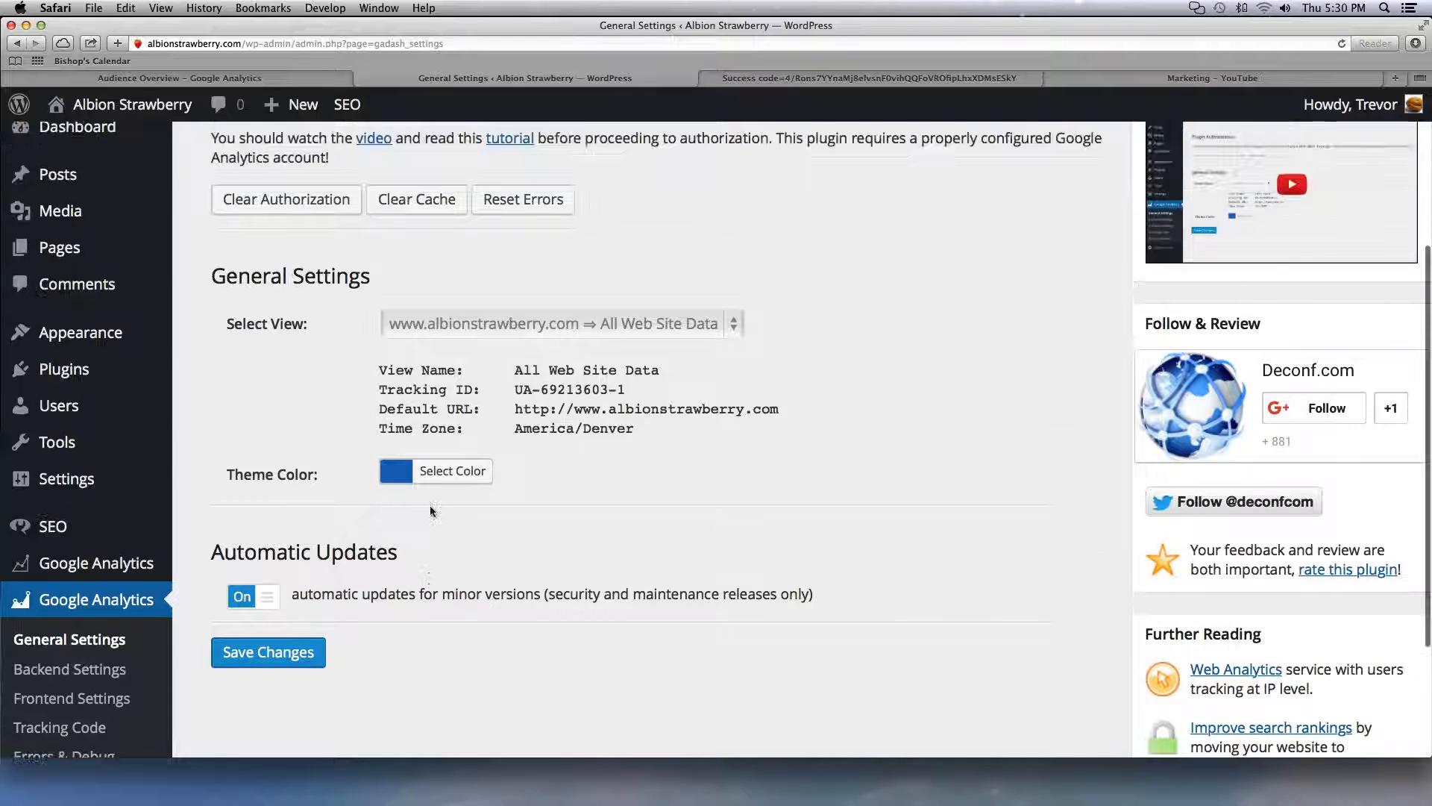
scroll(311, 406, "up", 2)
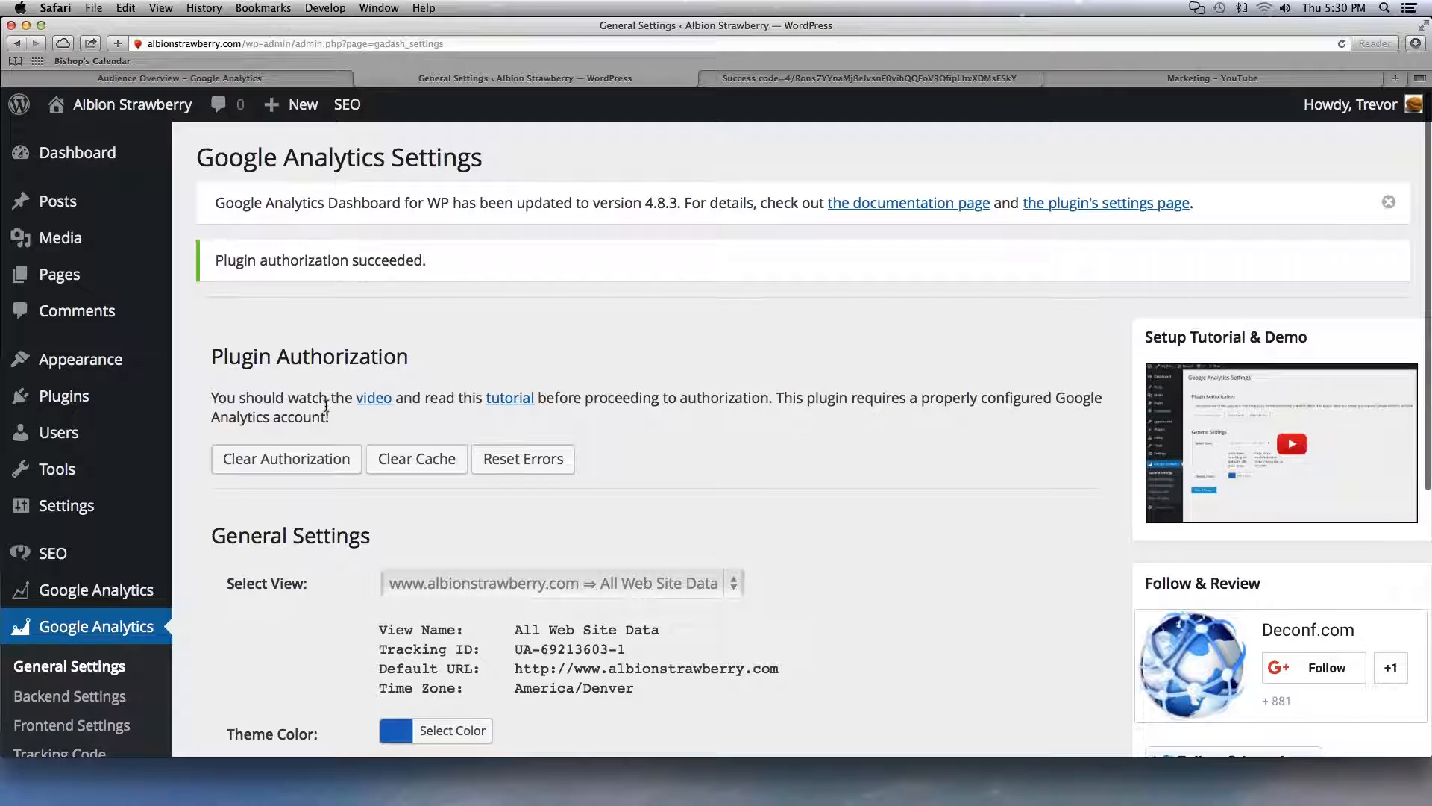
scroll(946, 203, "down", 10)
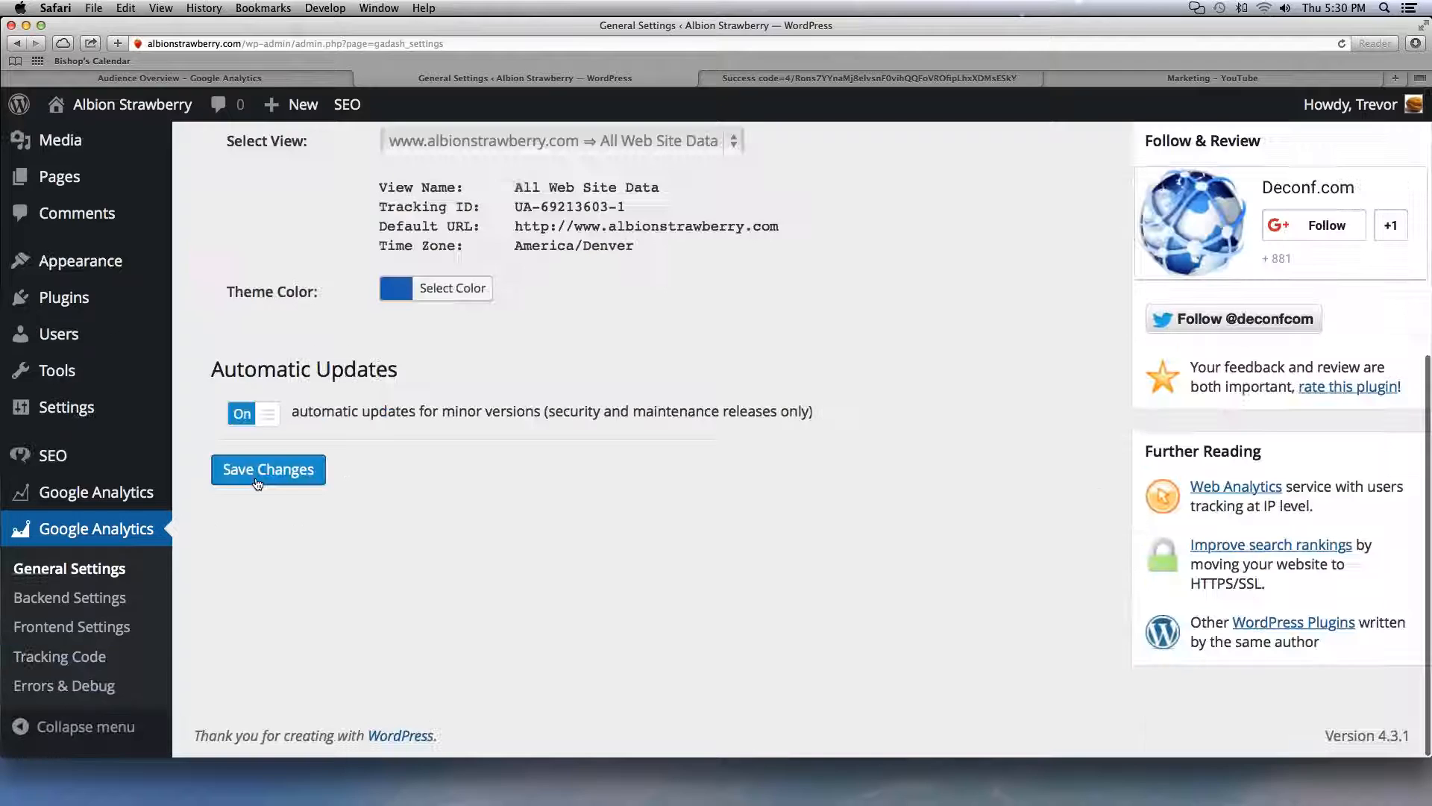
Save the plugin's General Settings and go to Google Analyticator's settings
left_click(256, 482)
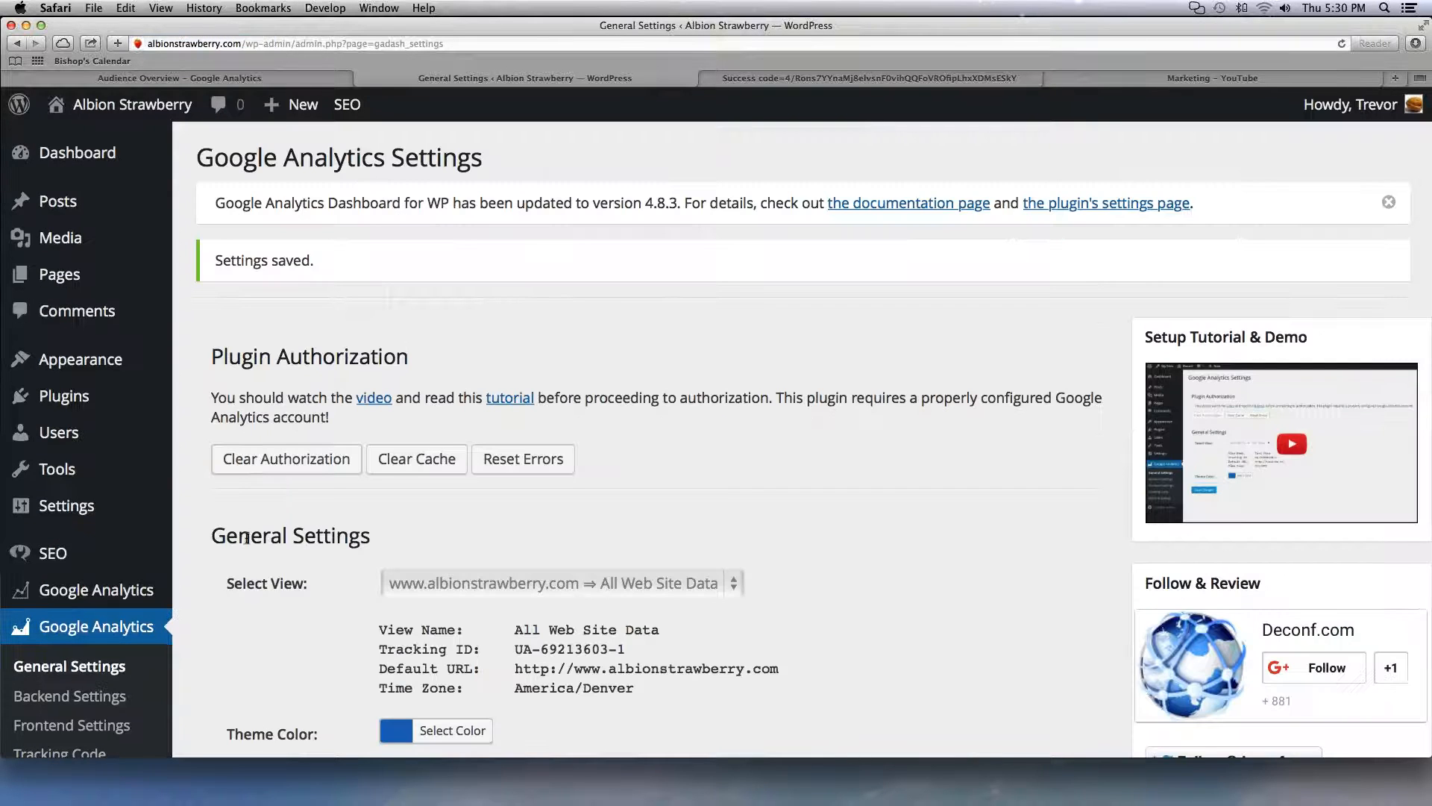
scroll(297, 521, "down", 3)
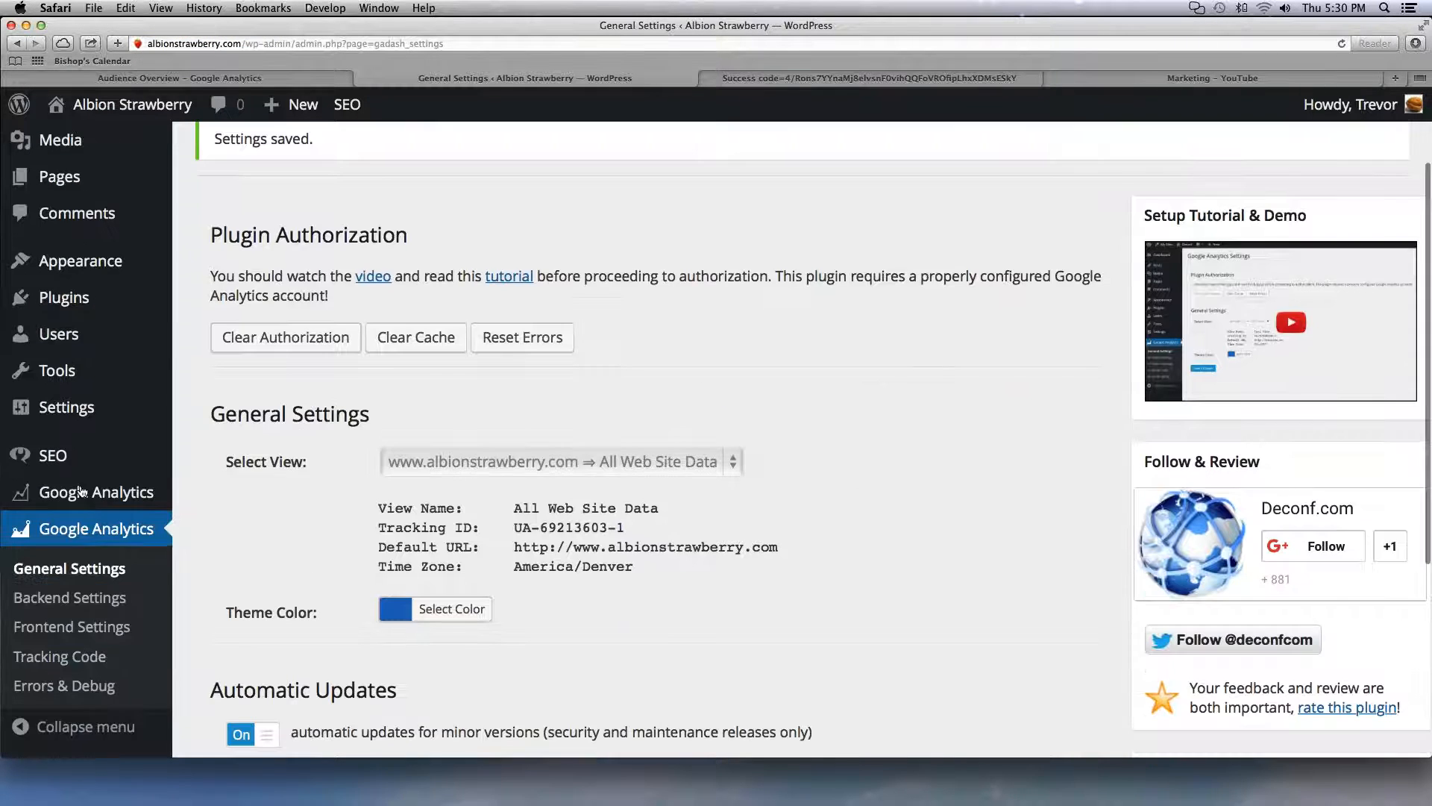
left_click(96, 493)
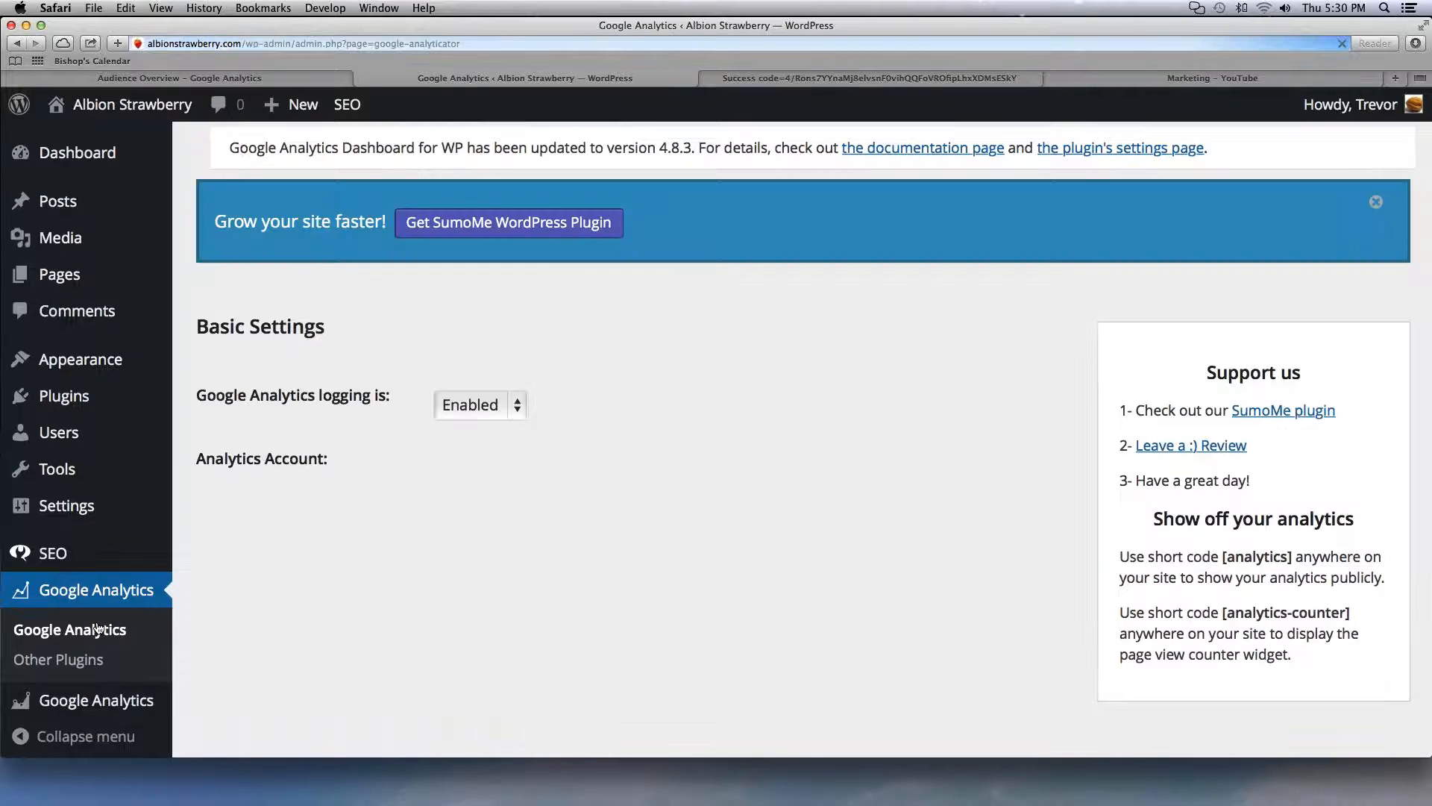
scroll(83, 634, "down", 1)
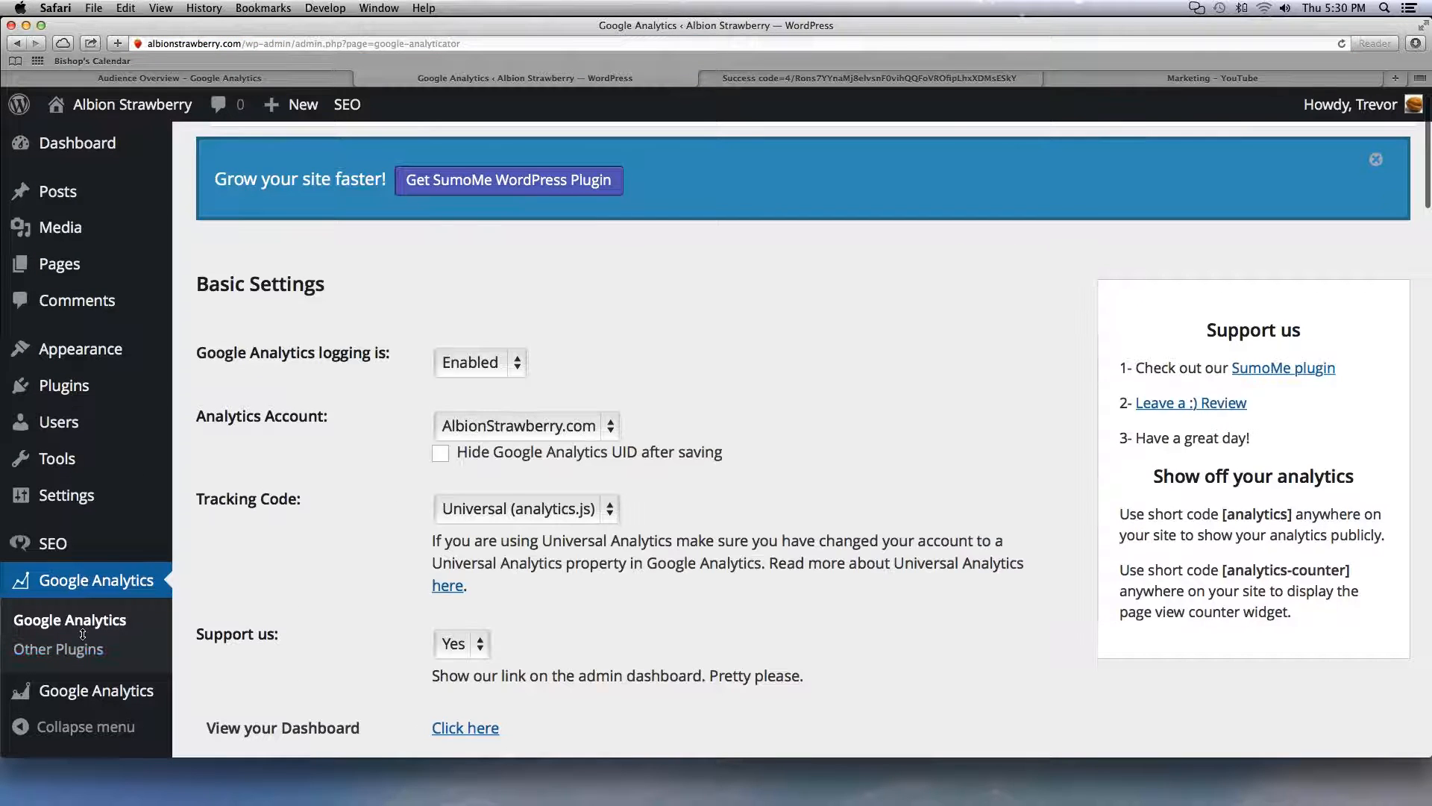
scroll(83, 635, "down", 2)
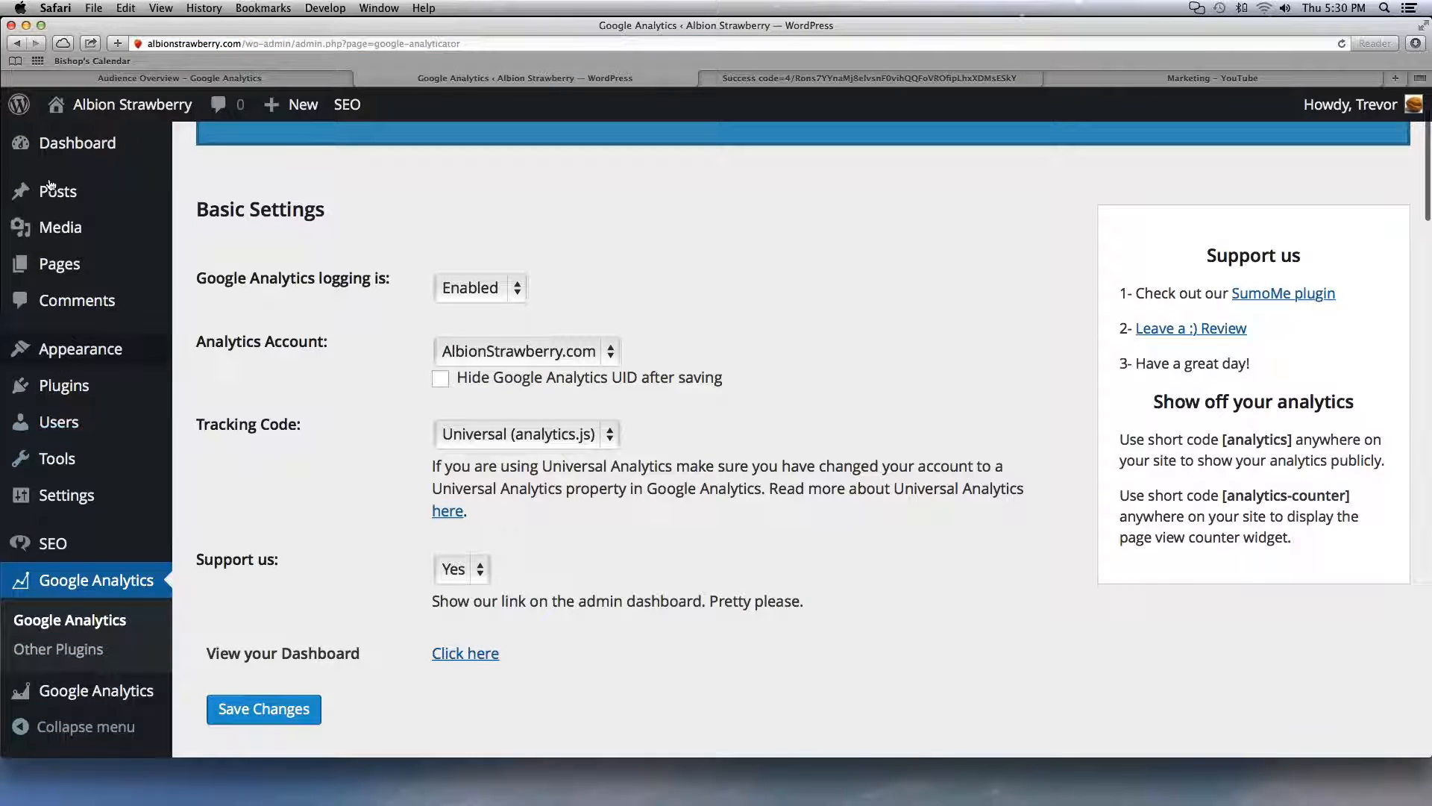
left_click(76, 701)
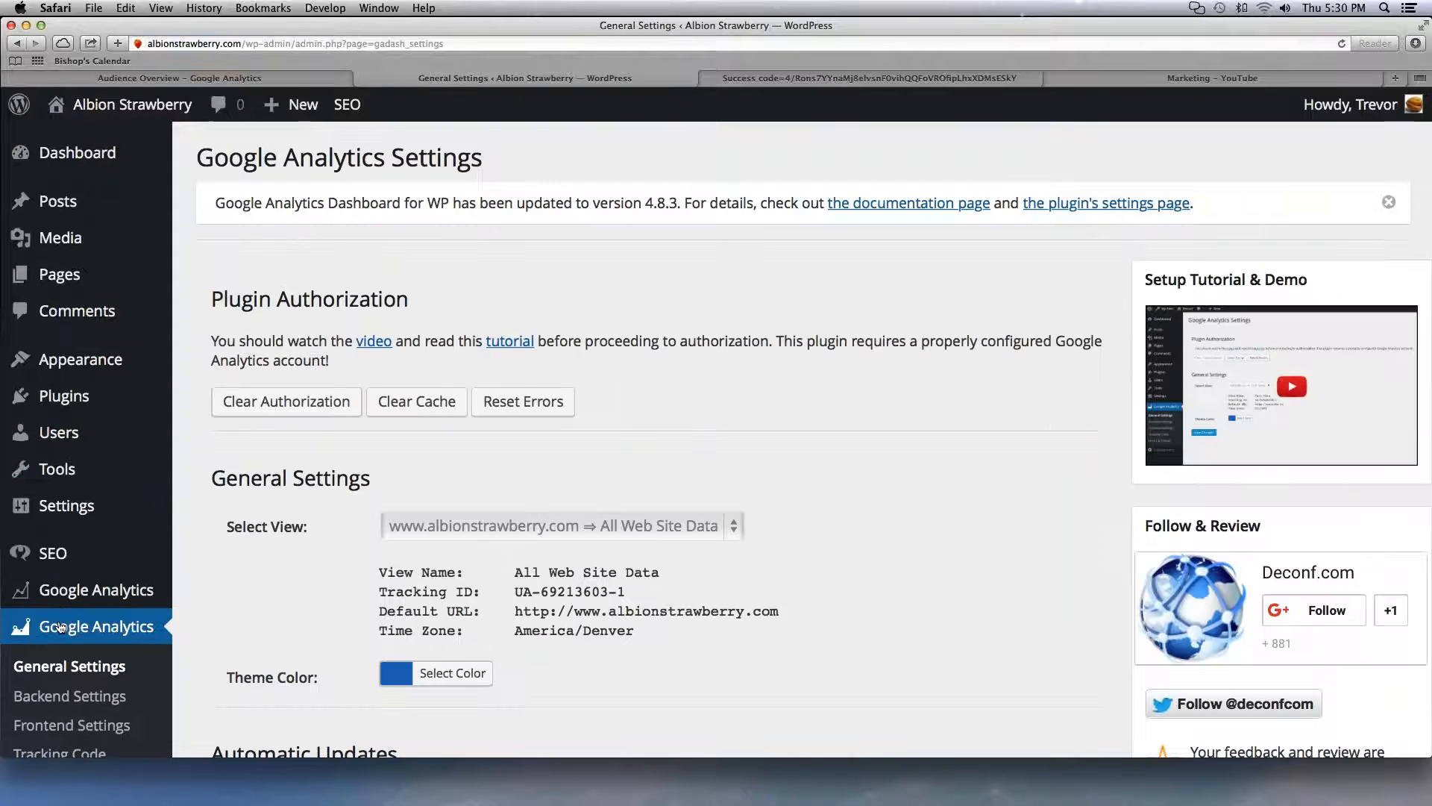
mouse_move(75, 588)
scroll(77, 524, "down", 1)
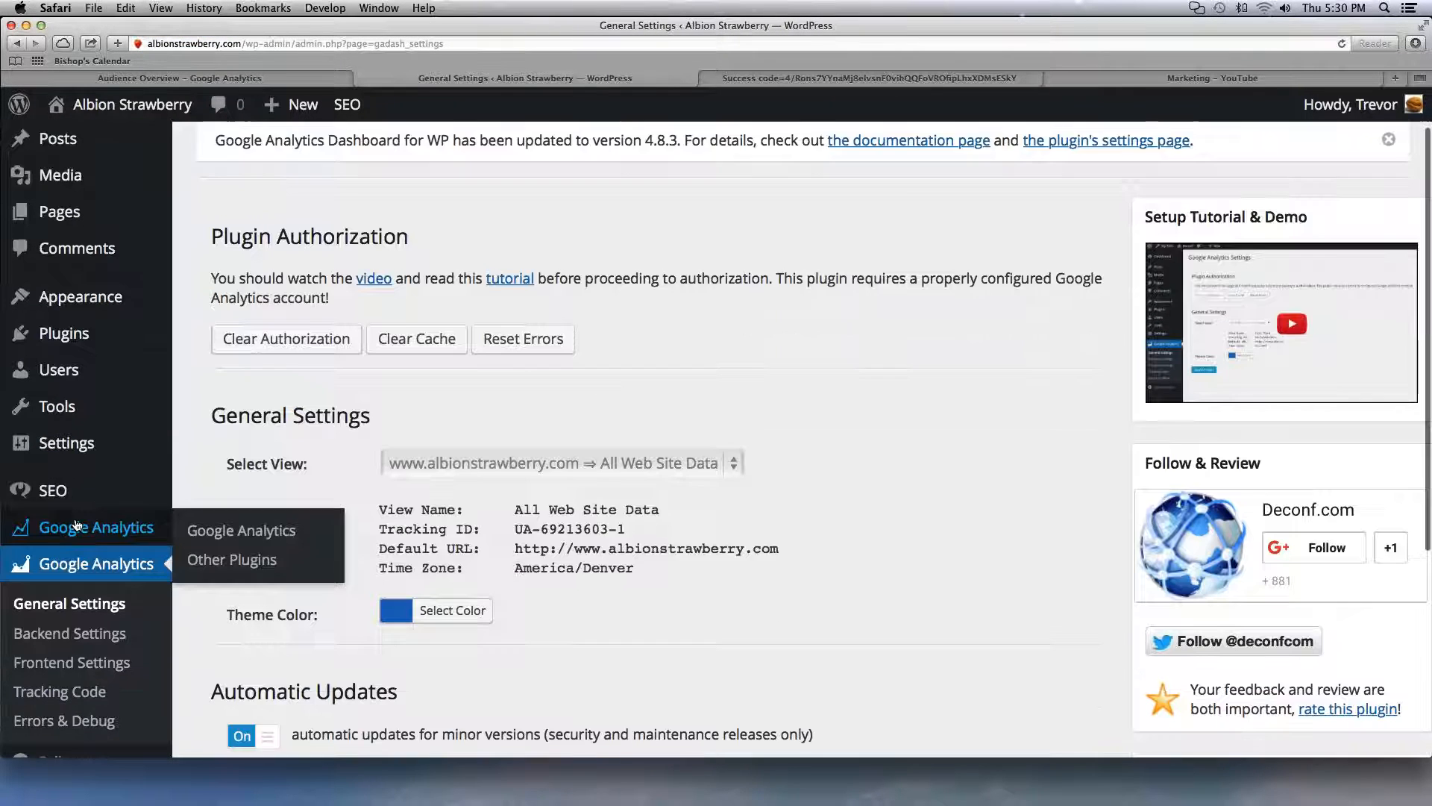
scroll(77, 525, "down", 1)
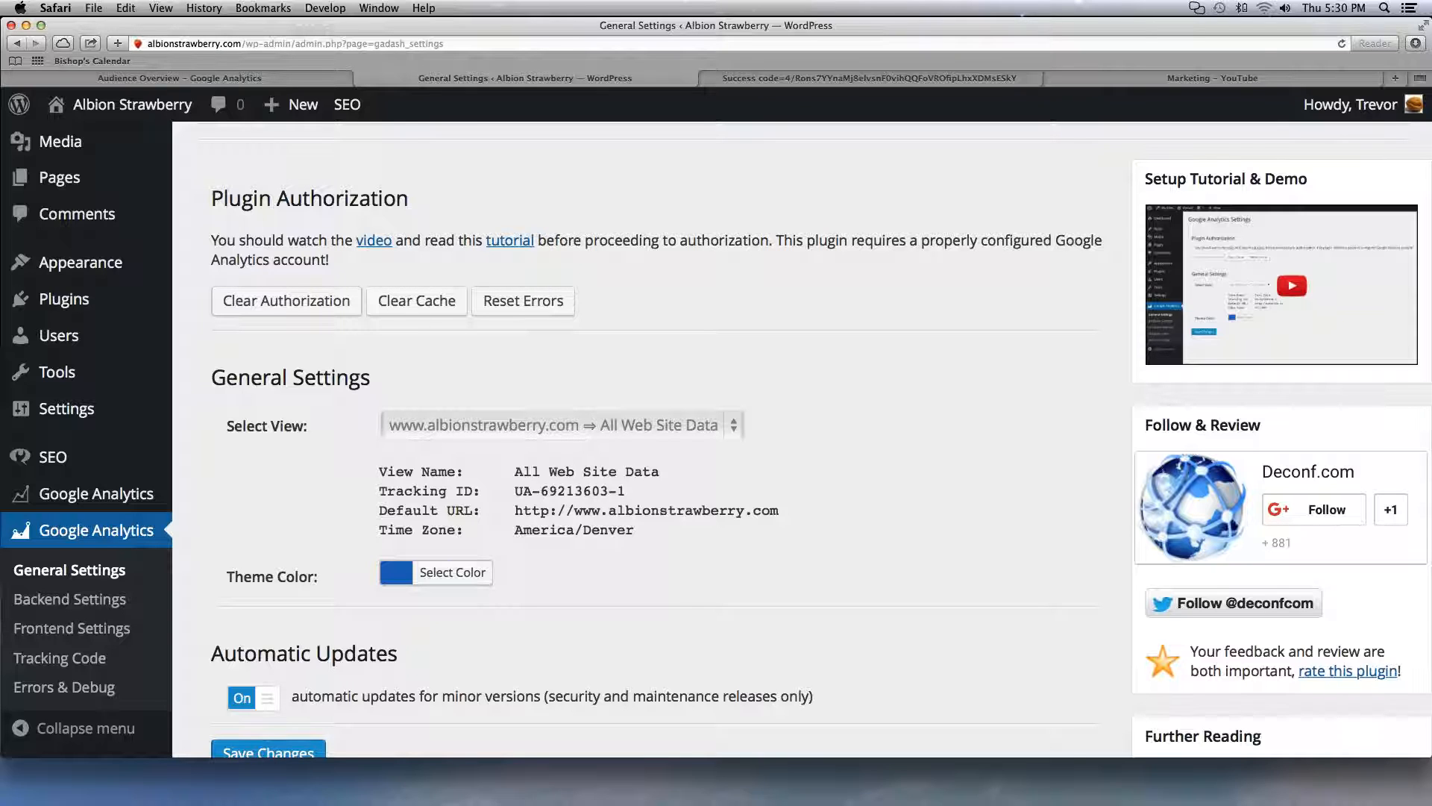
scroll(802, 441, "up", 3)
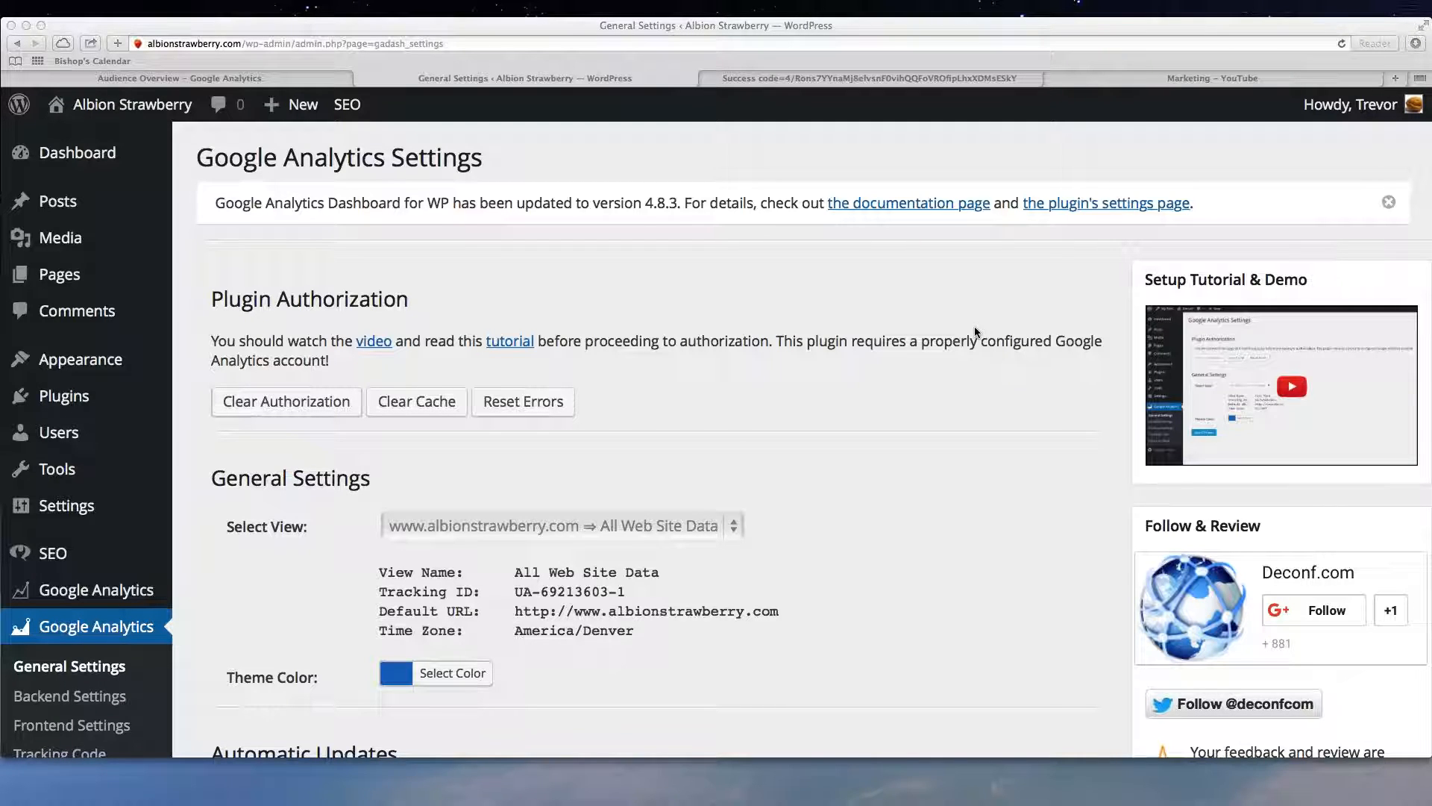
left_click(1289, 23)
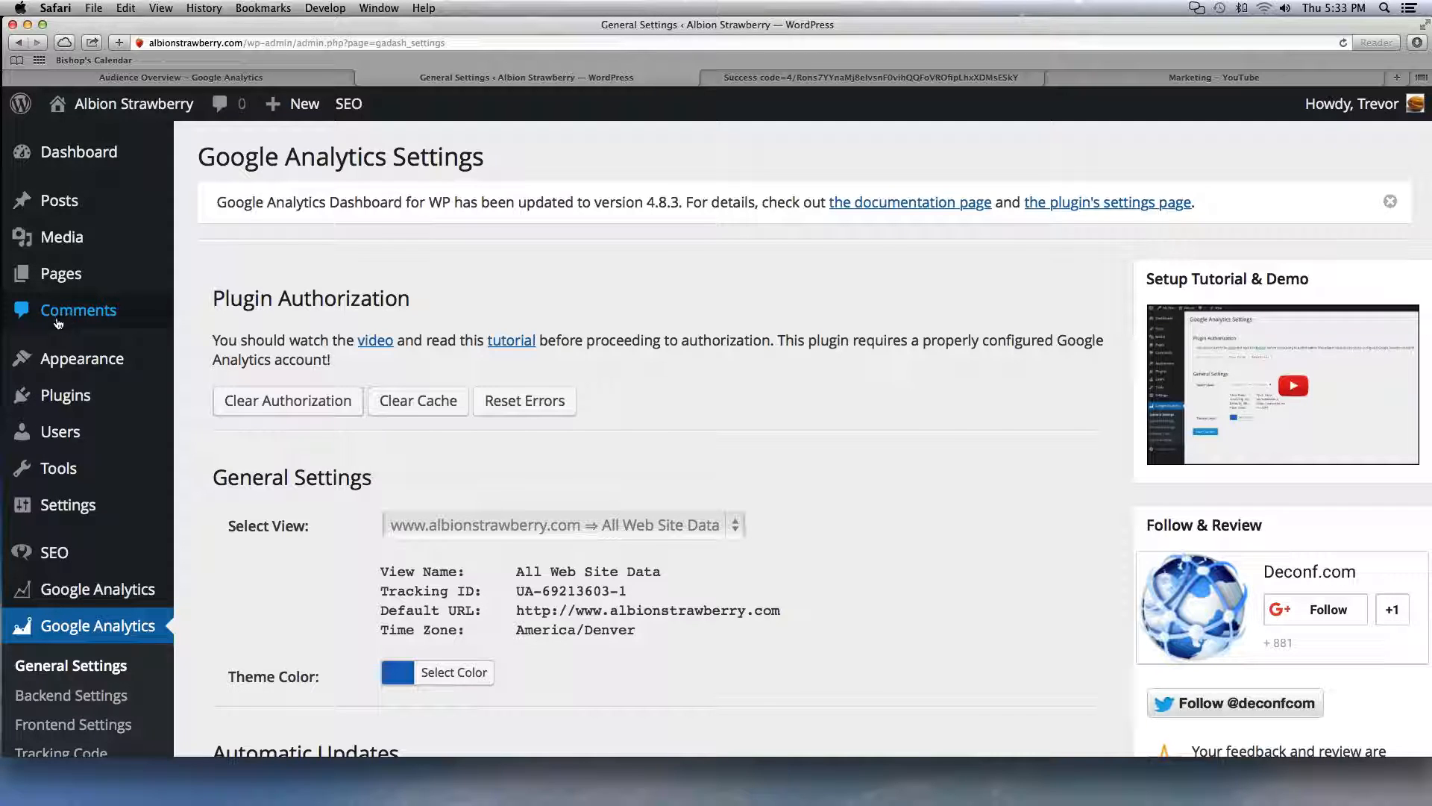
Open the site's comments list, then load the albionstrawberry blog in the other tab
left_click(65, 320)
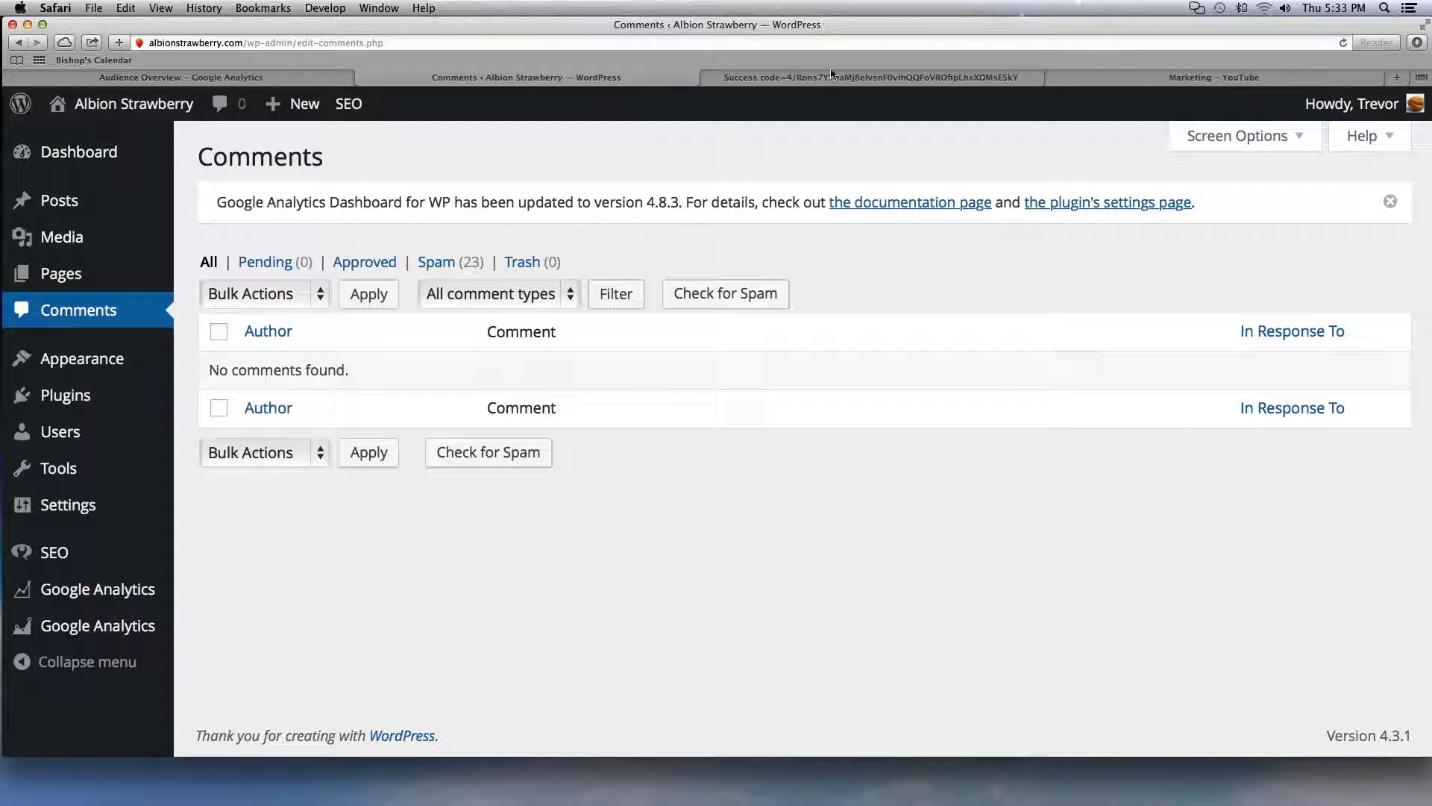
left_click(709, 77)
left_click(586, 45)
type("albion")
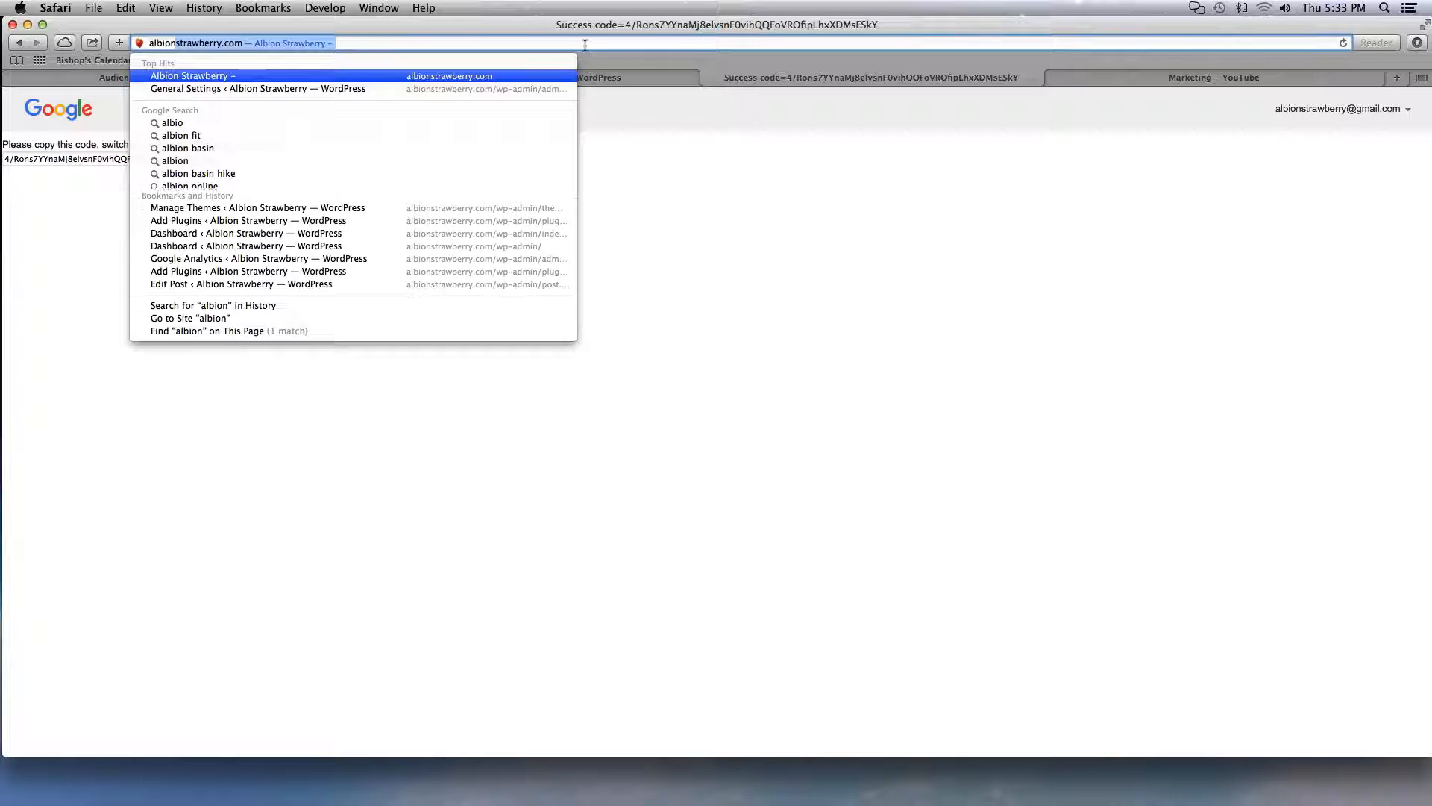
type("strawberry")
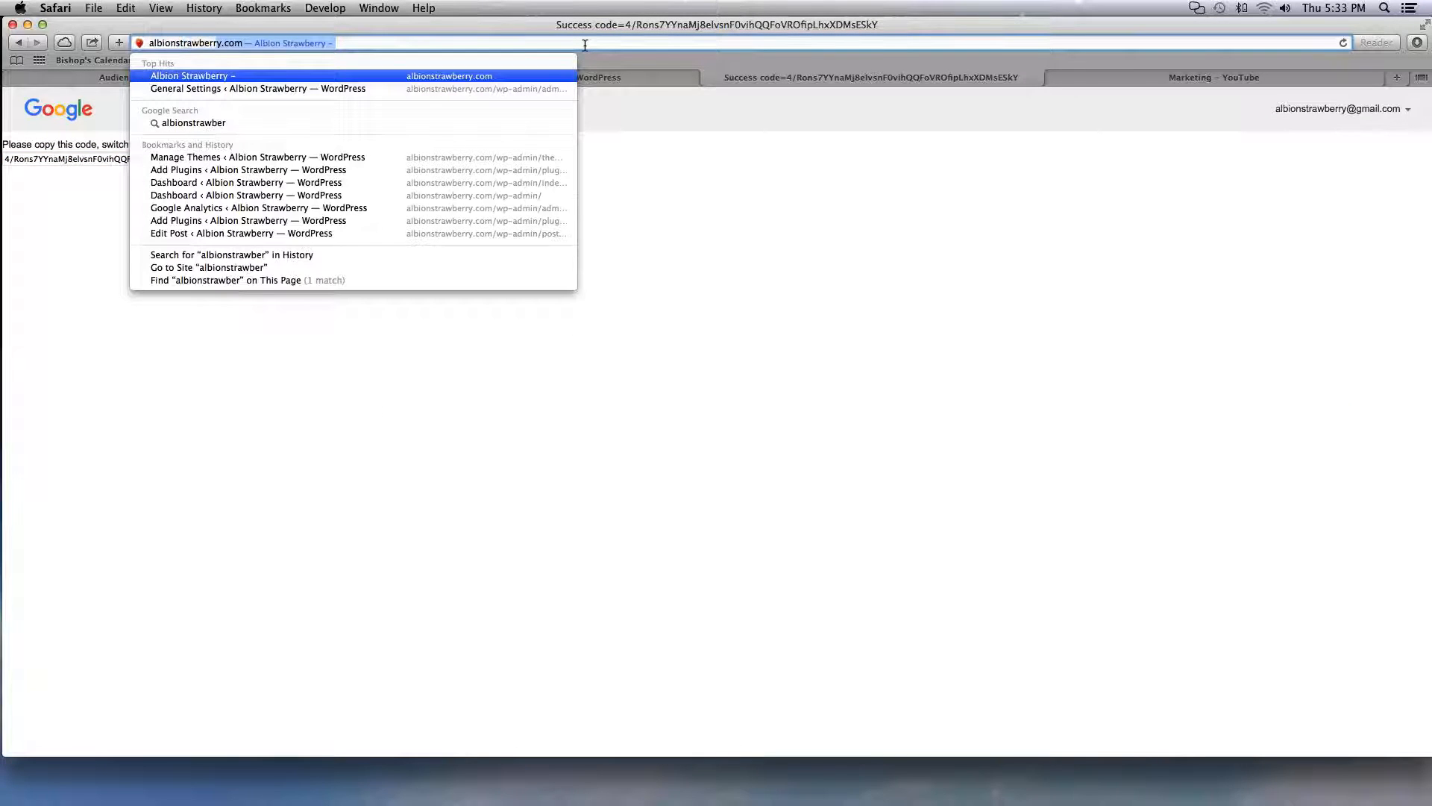
key("Return")
Scroll to the Albion Strawberry Patent post and open its comment form
scroll(960, 442, "down", 6)
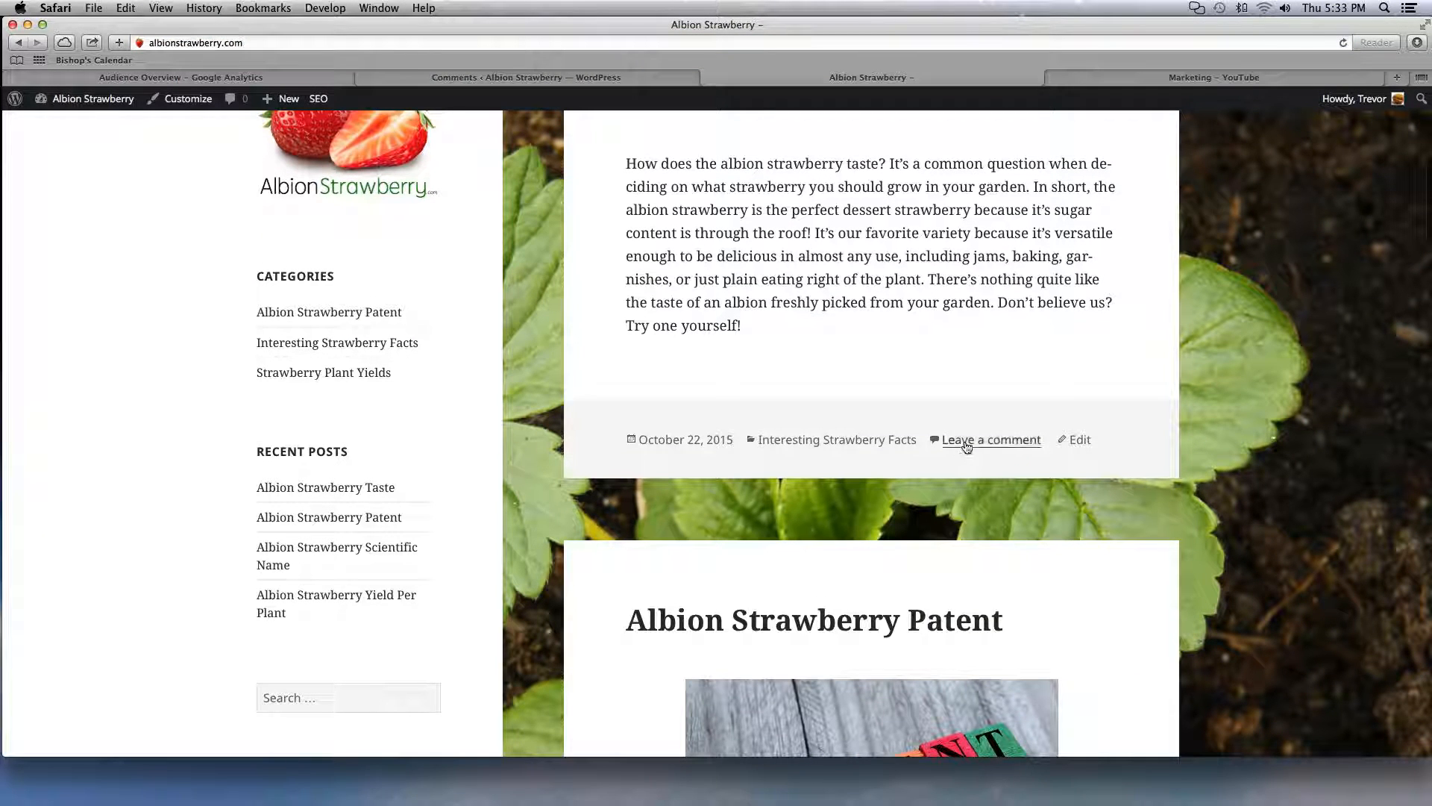
scroll(965, 440, "down", 10)
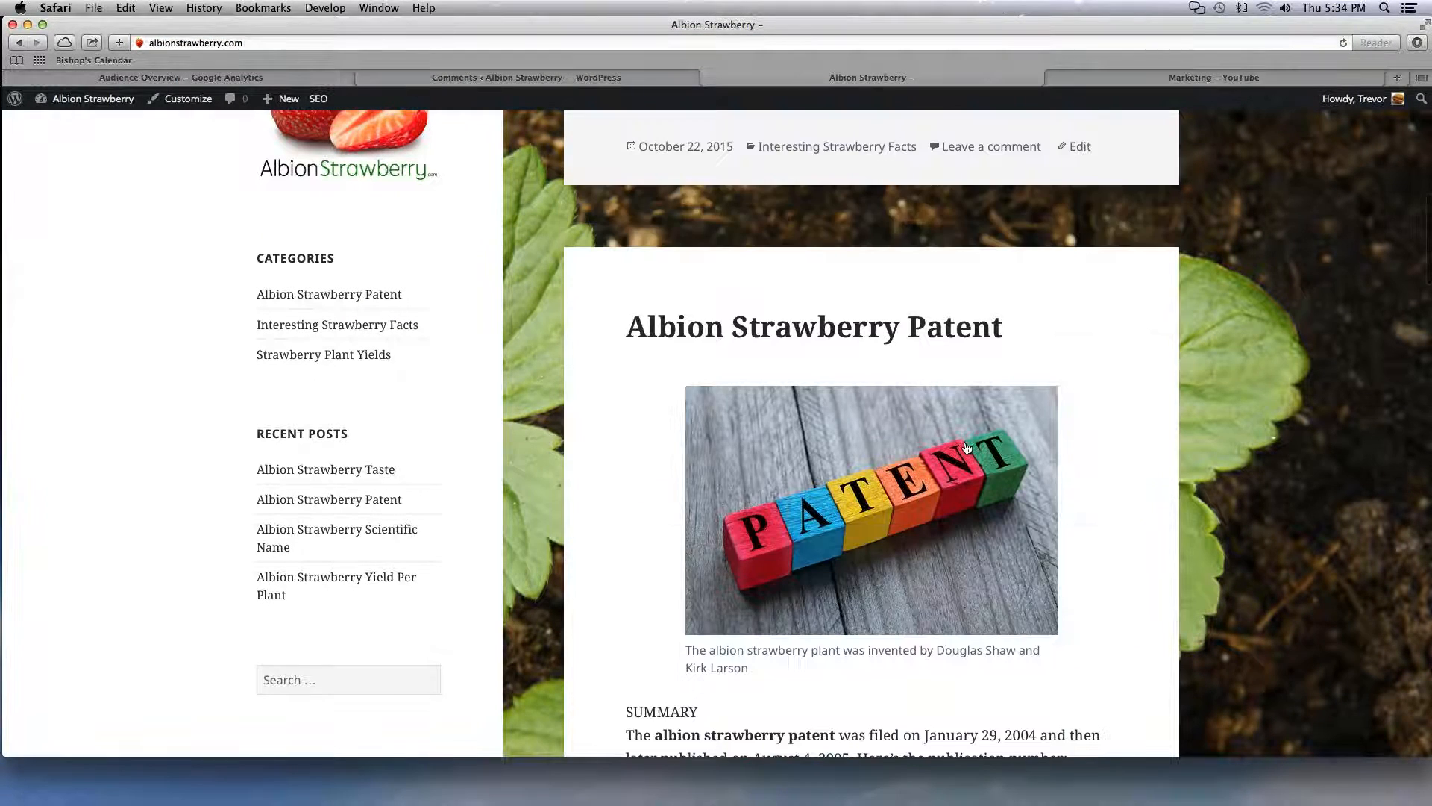
scroll(966, 447, "down", 7)
scroll(962, 455, "up", 7)
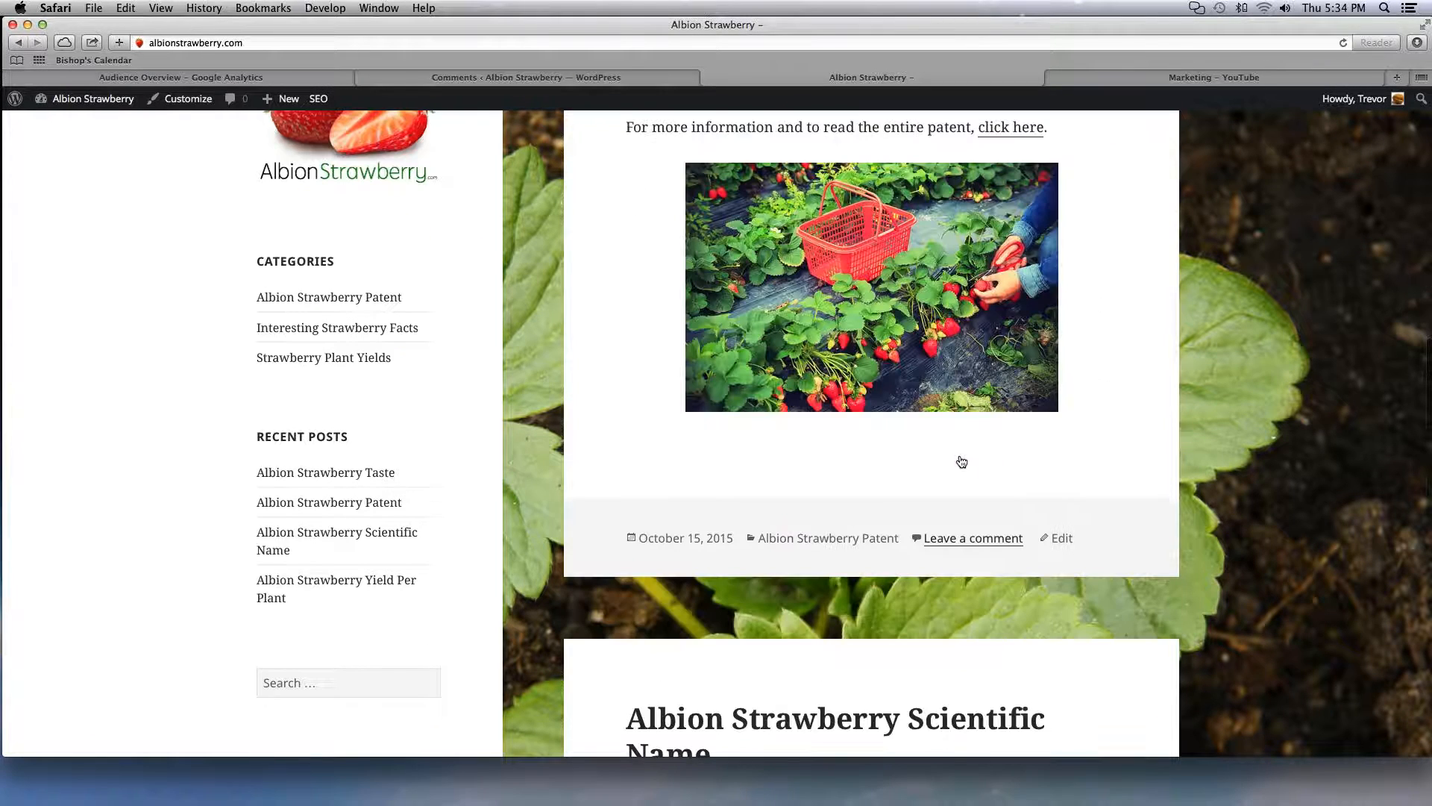
left_click(933, 538)
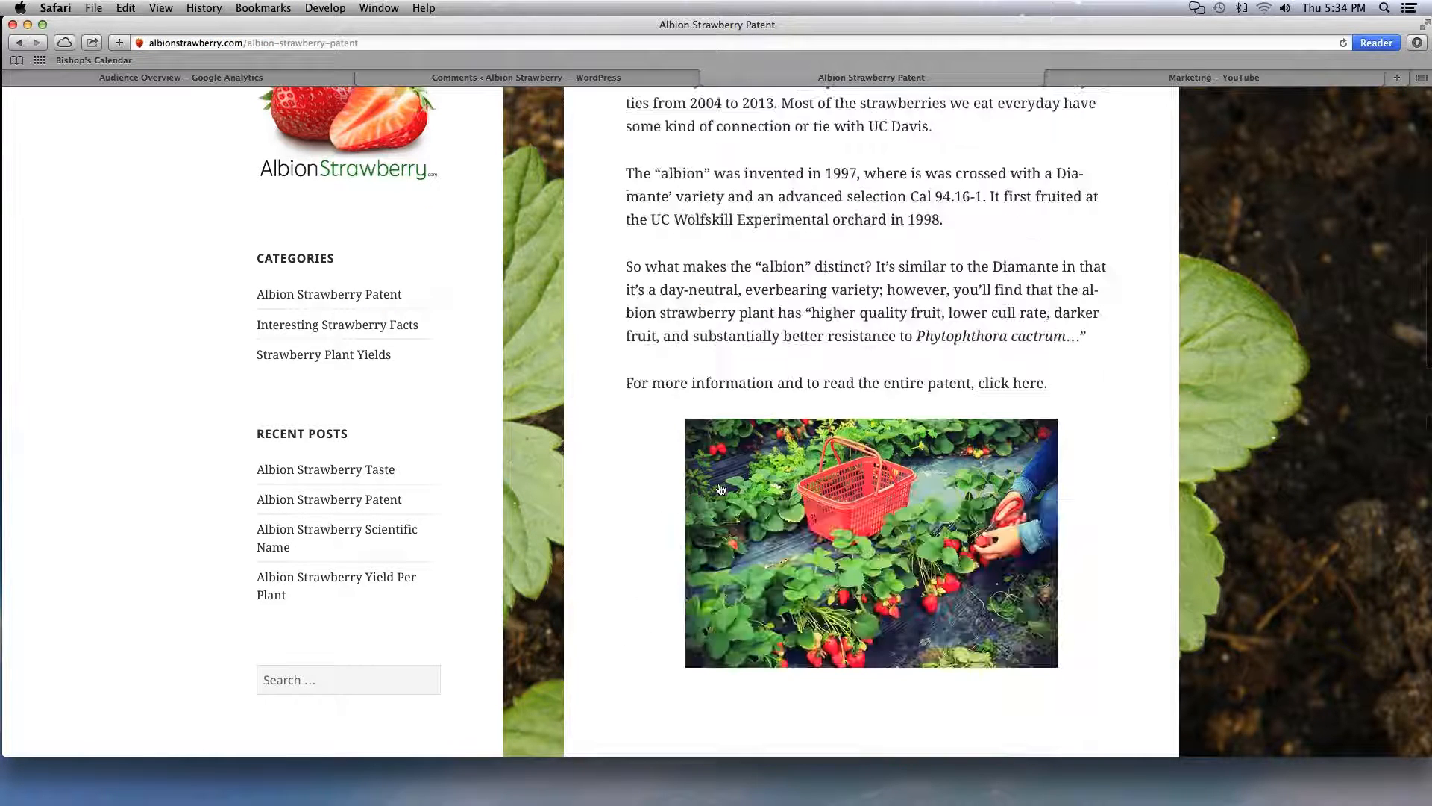
left_click(726, 366)
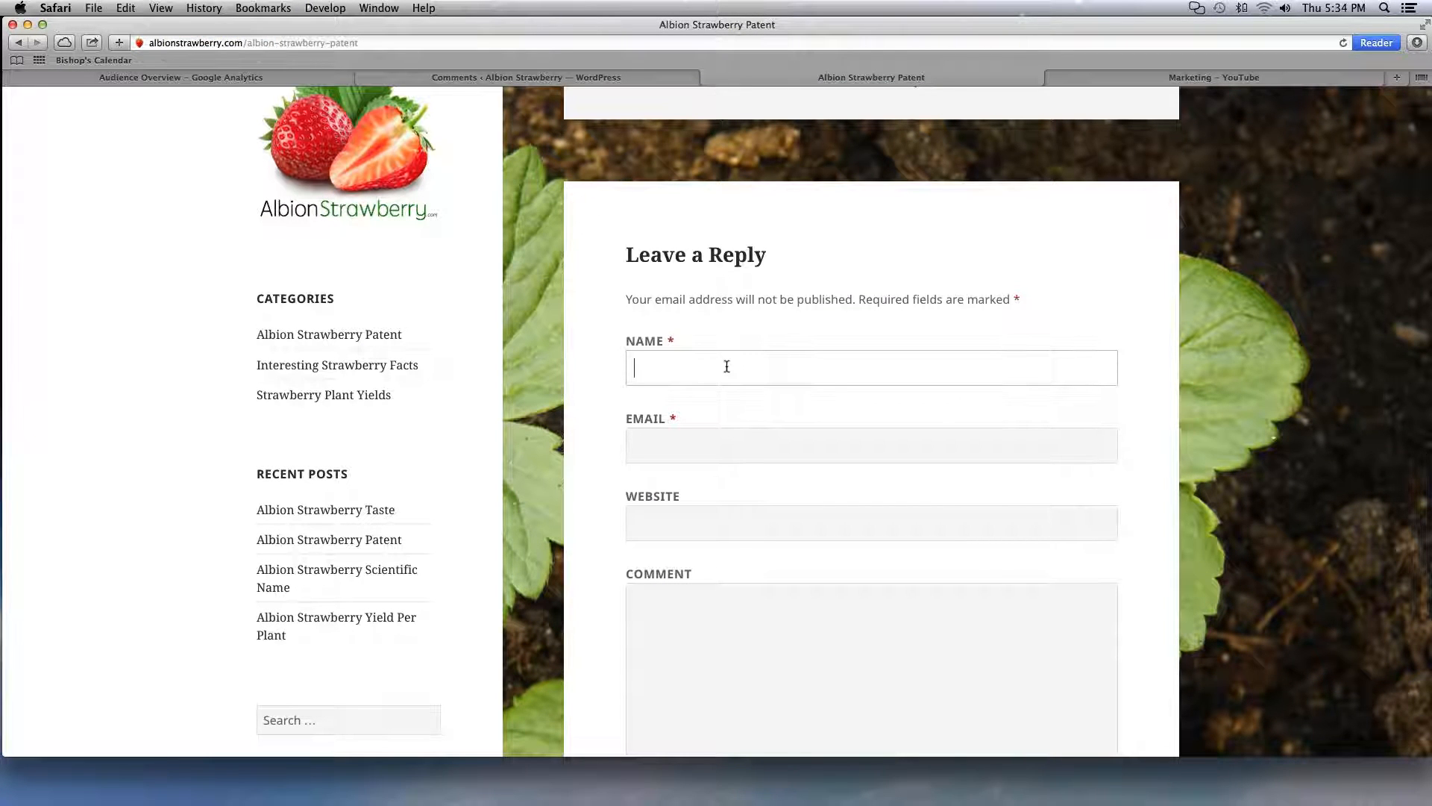
type("Trevor")
key("Tab")
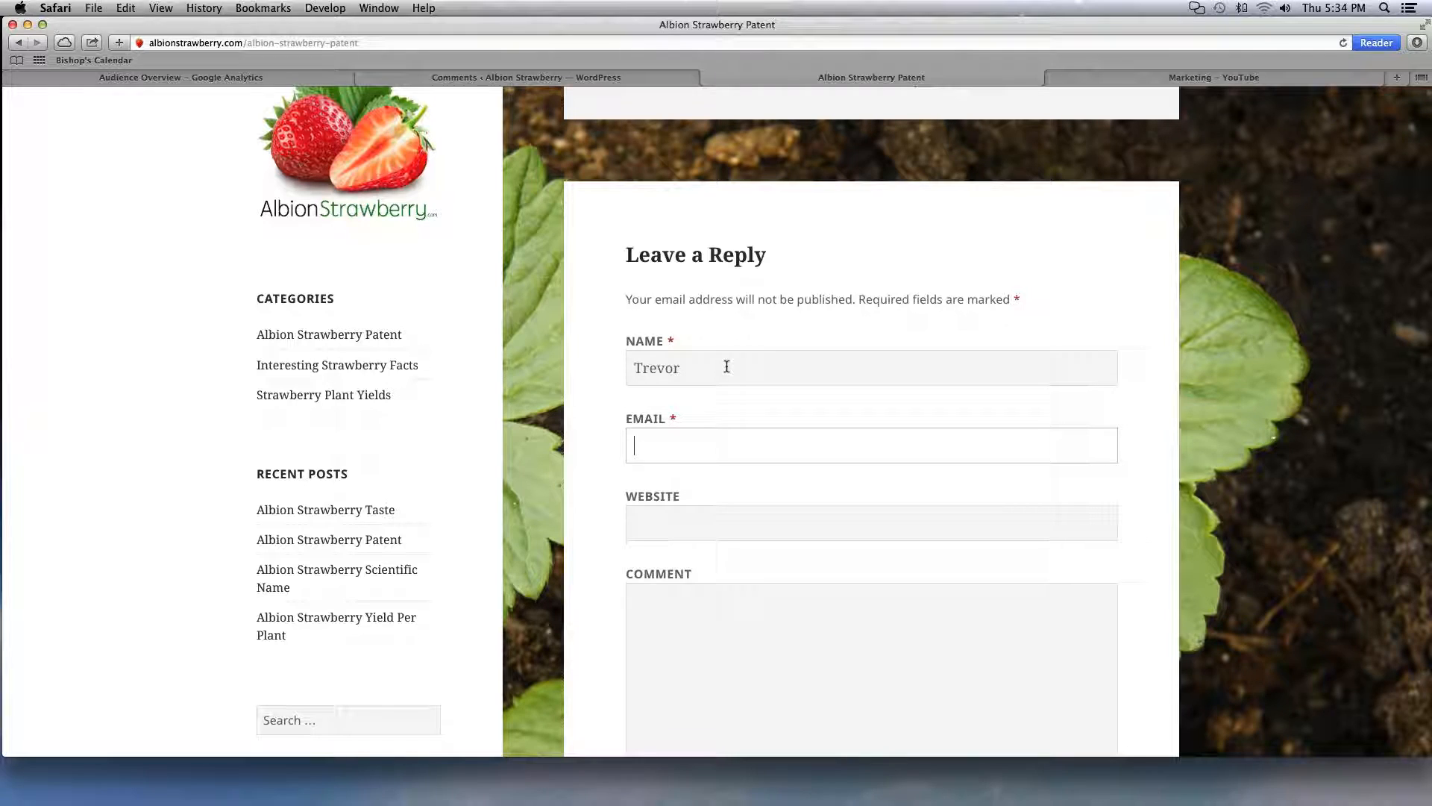
type("test@teset")
key("BackSpace")
key("BackSpace")
type("t.com")
key("Tab")
type("http")
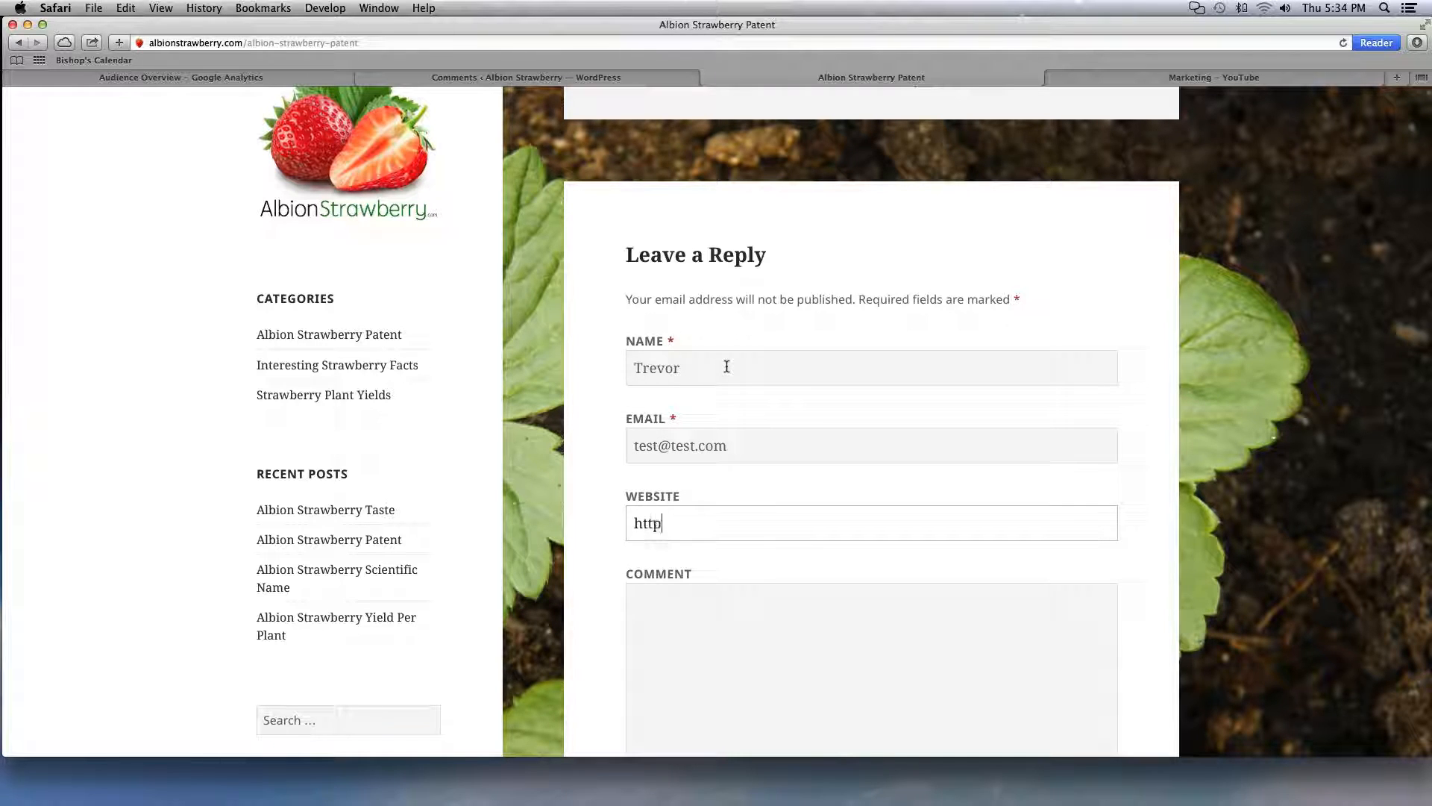
type("://www.comment.com")
key("Tab")
type("jdkf;lajdfl sajfk sadkj fs;lfj")
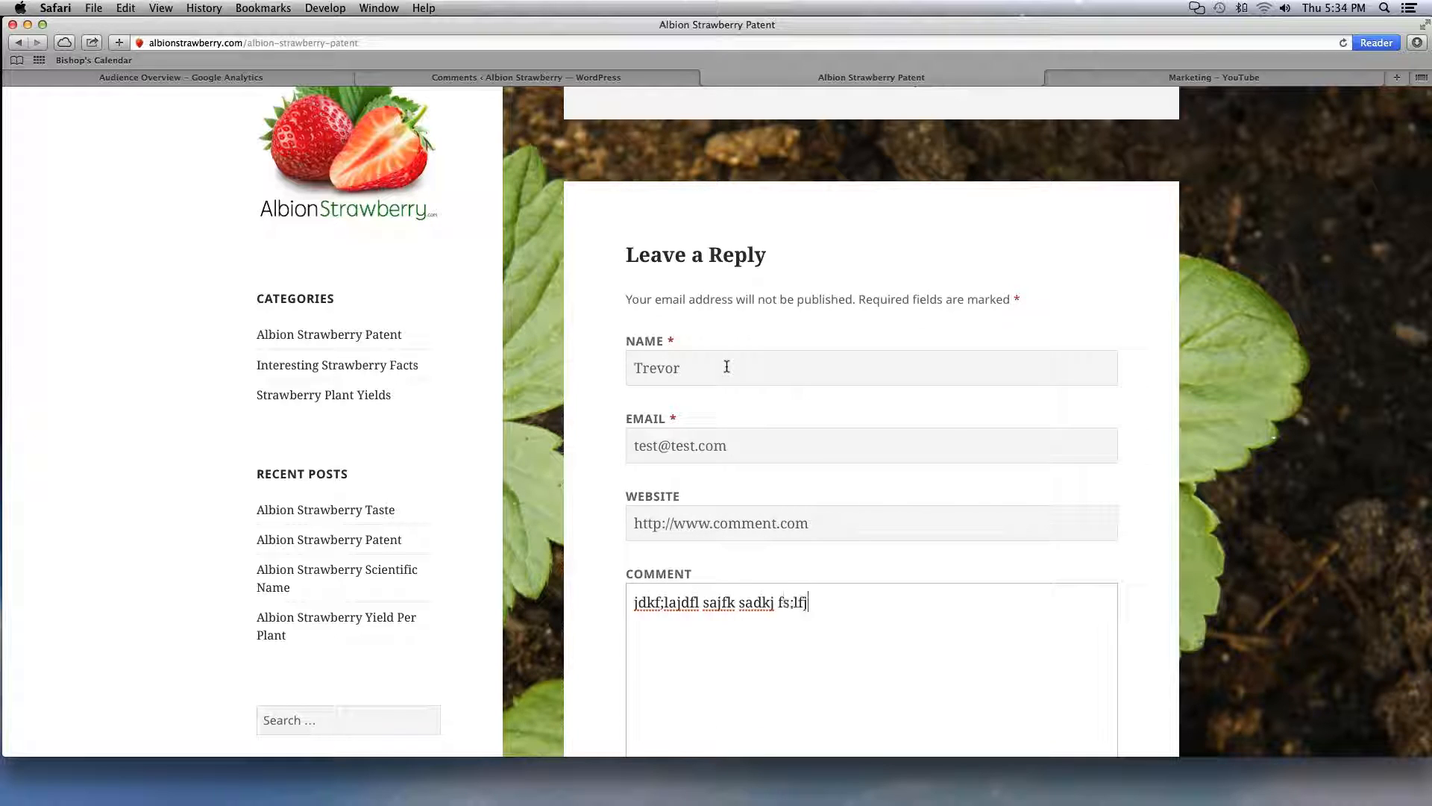
type(" salk;dfj sk;lfj s;lkf skal;fj sl;kj fal;kj flk; flak fjklas fjsajf kjlf sjklf kjlafj a;fl")
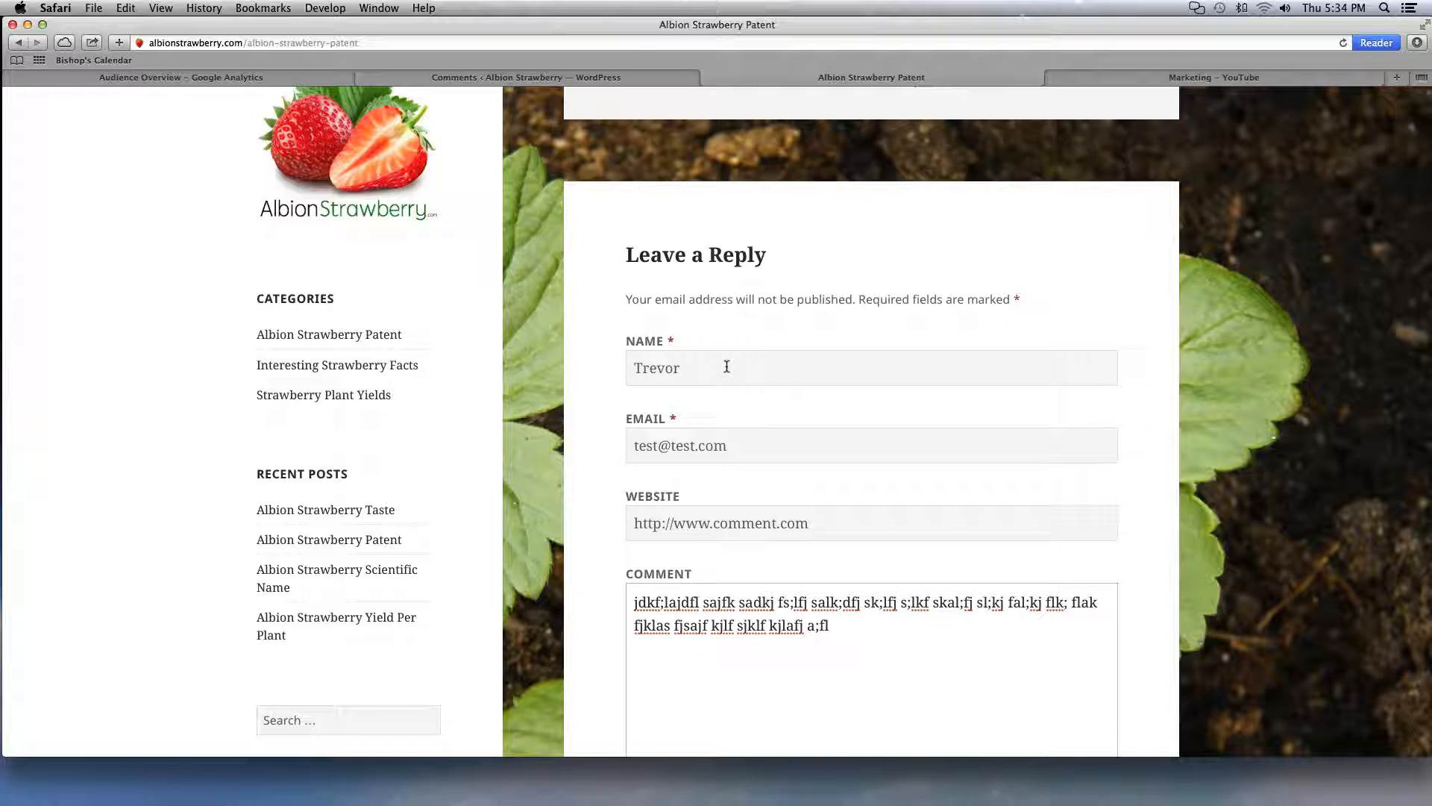
Post the comment and confirm its awaiting-moderation notice
scroll(727, 371, "down", 3)
left_click(840, 599)
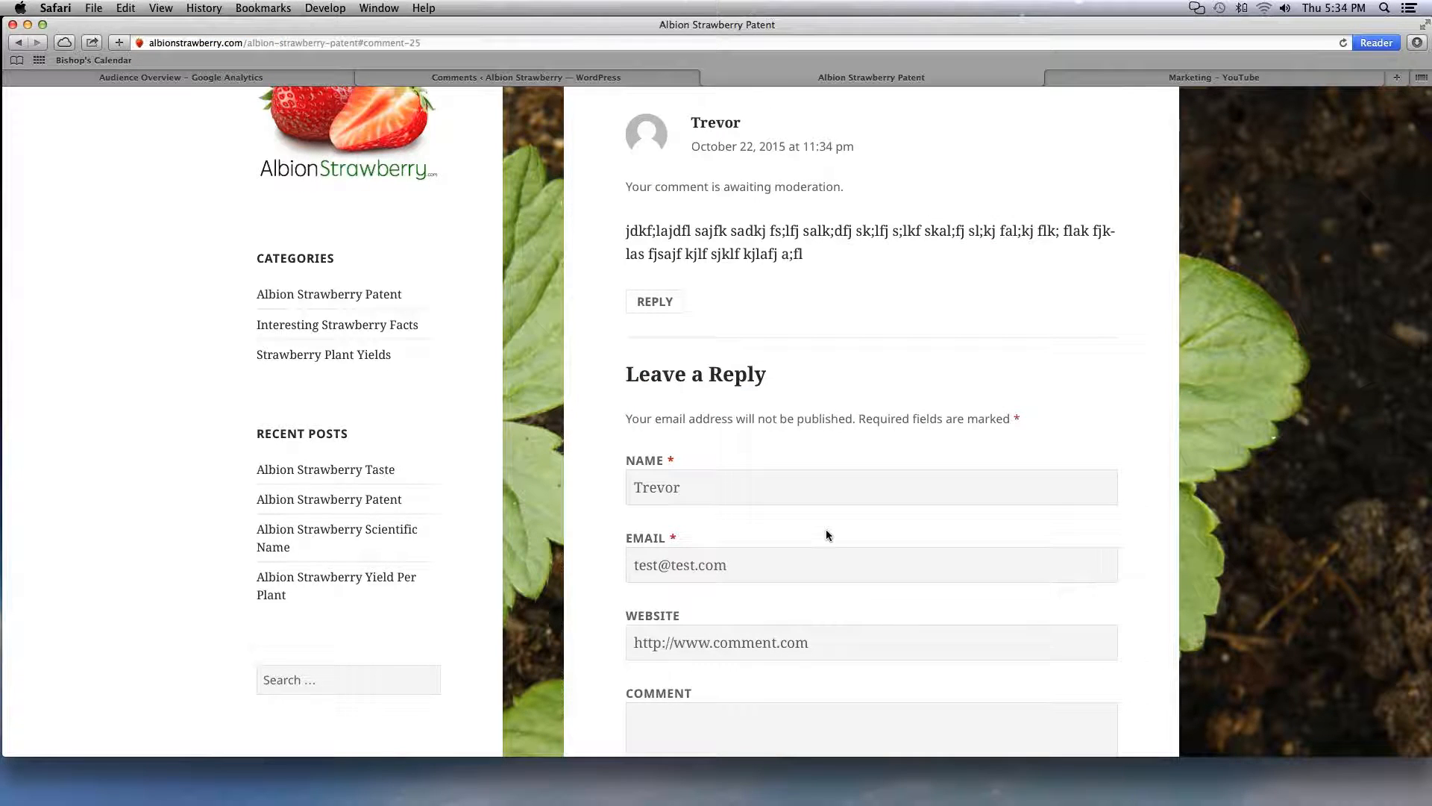
scroll(826, 530, "up", 5)
scroll(788, 520, "up", 1)
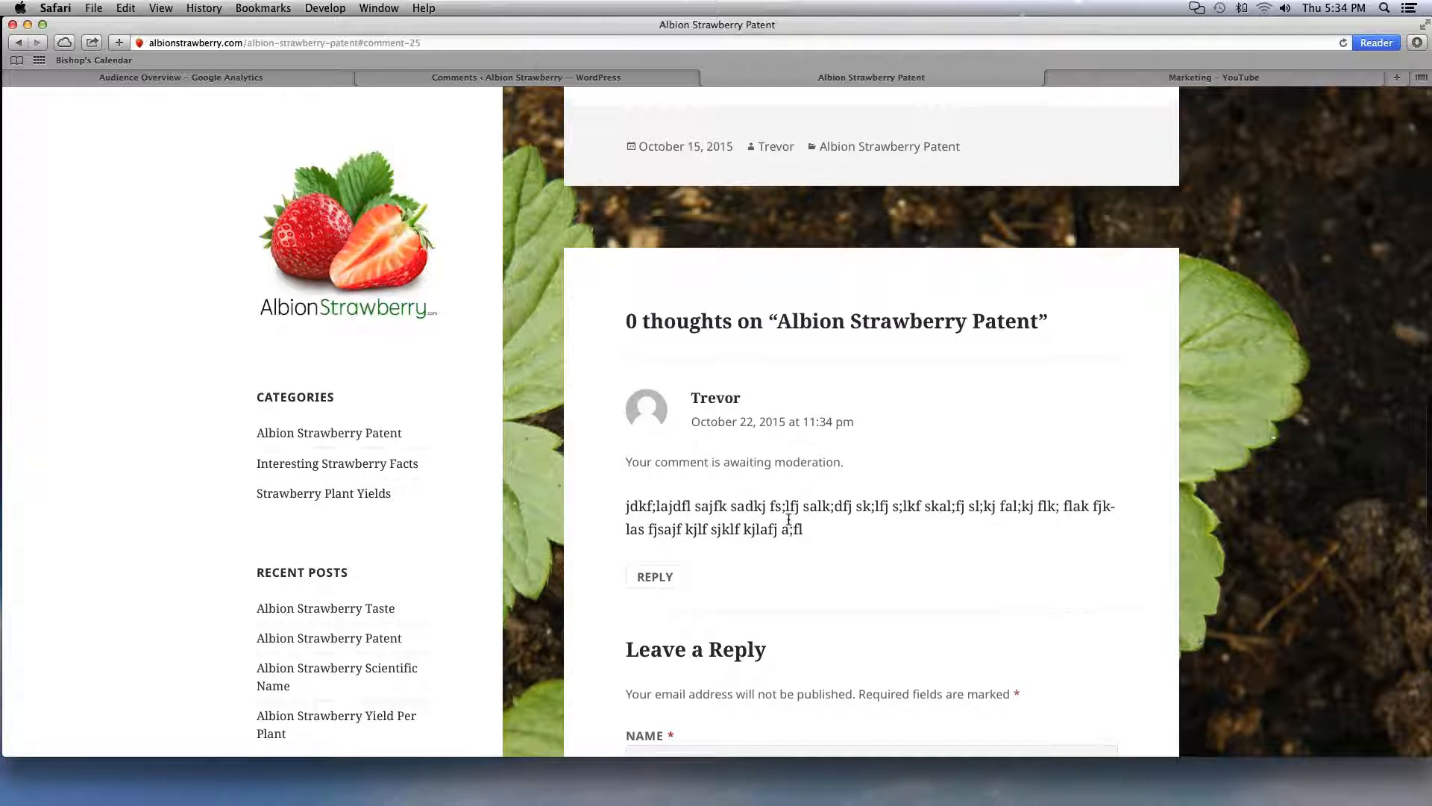
left_click_drag(625, 464, 853, 462)
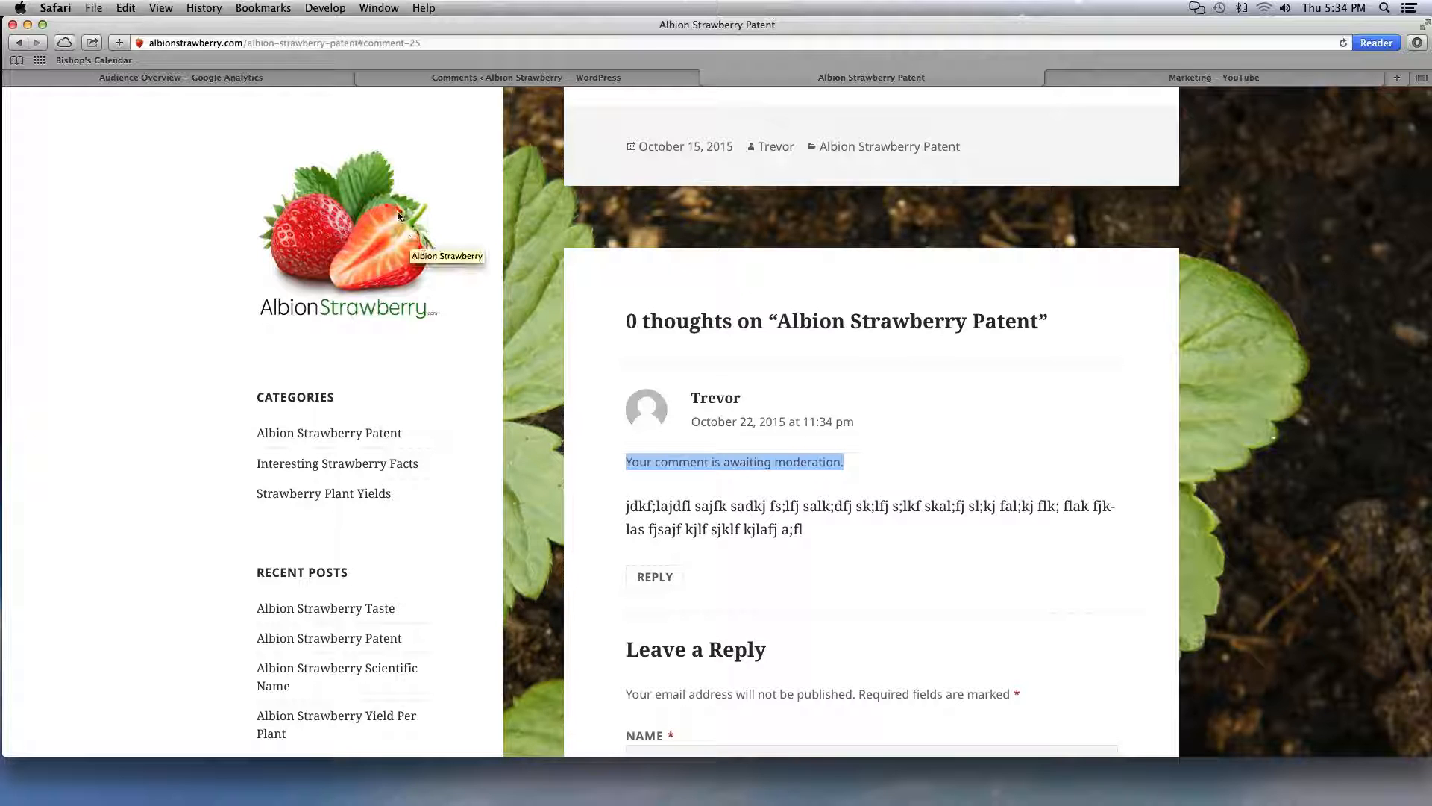
Log back into the expired admin session with the username and password, then reload Comments
left_click(359, 78)
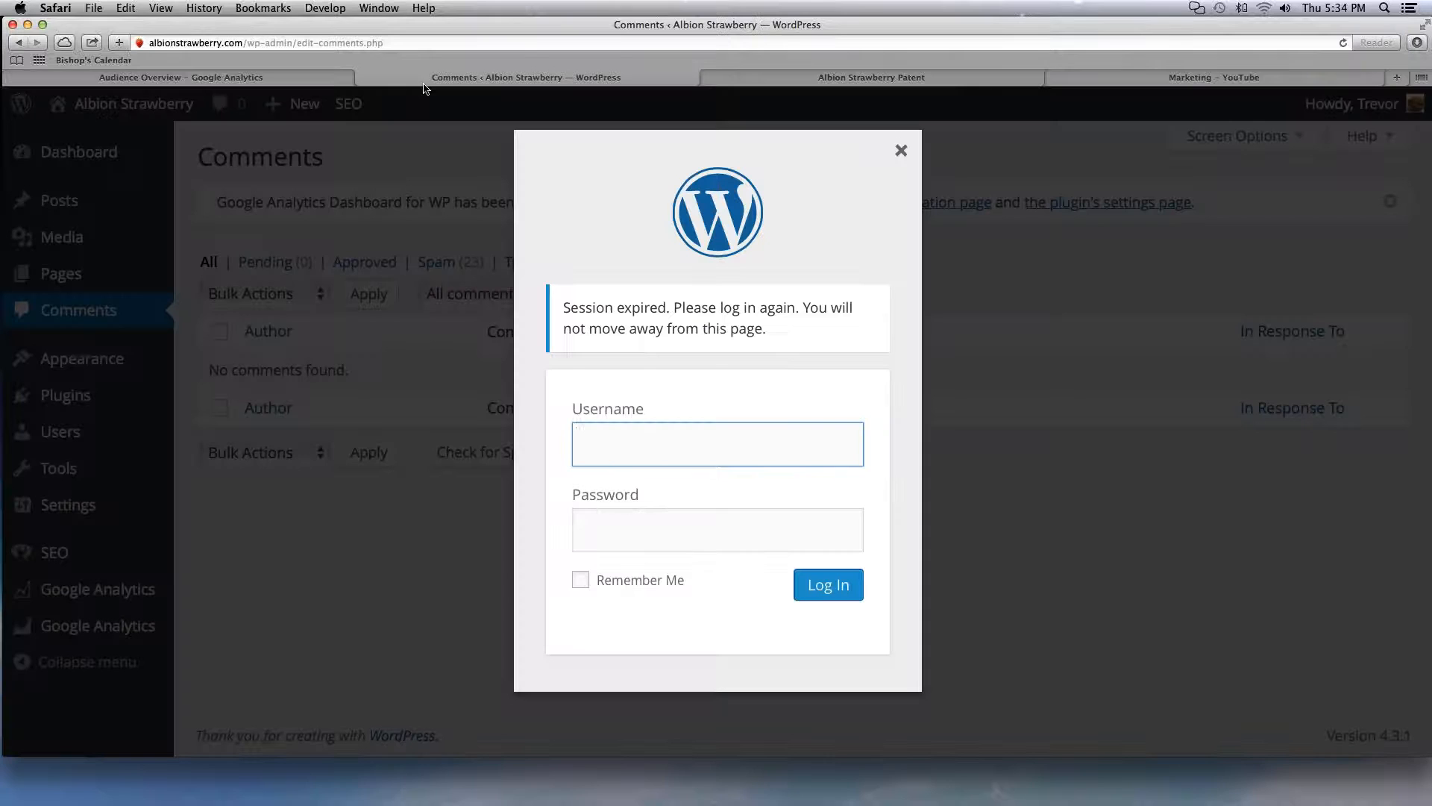
type("trevorshipp")
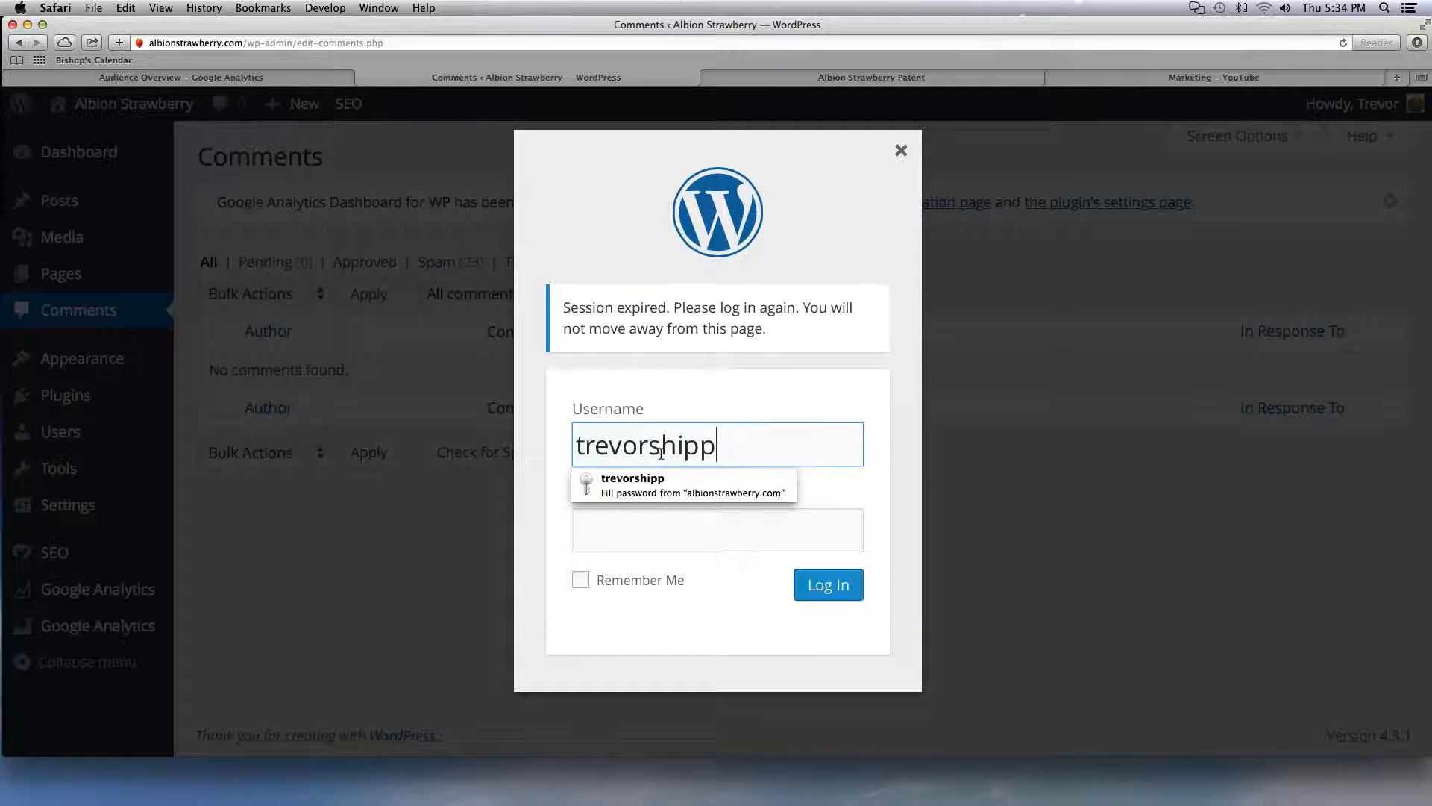
key("Tab")
type("********")
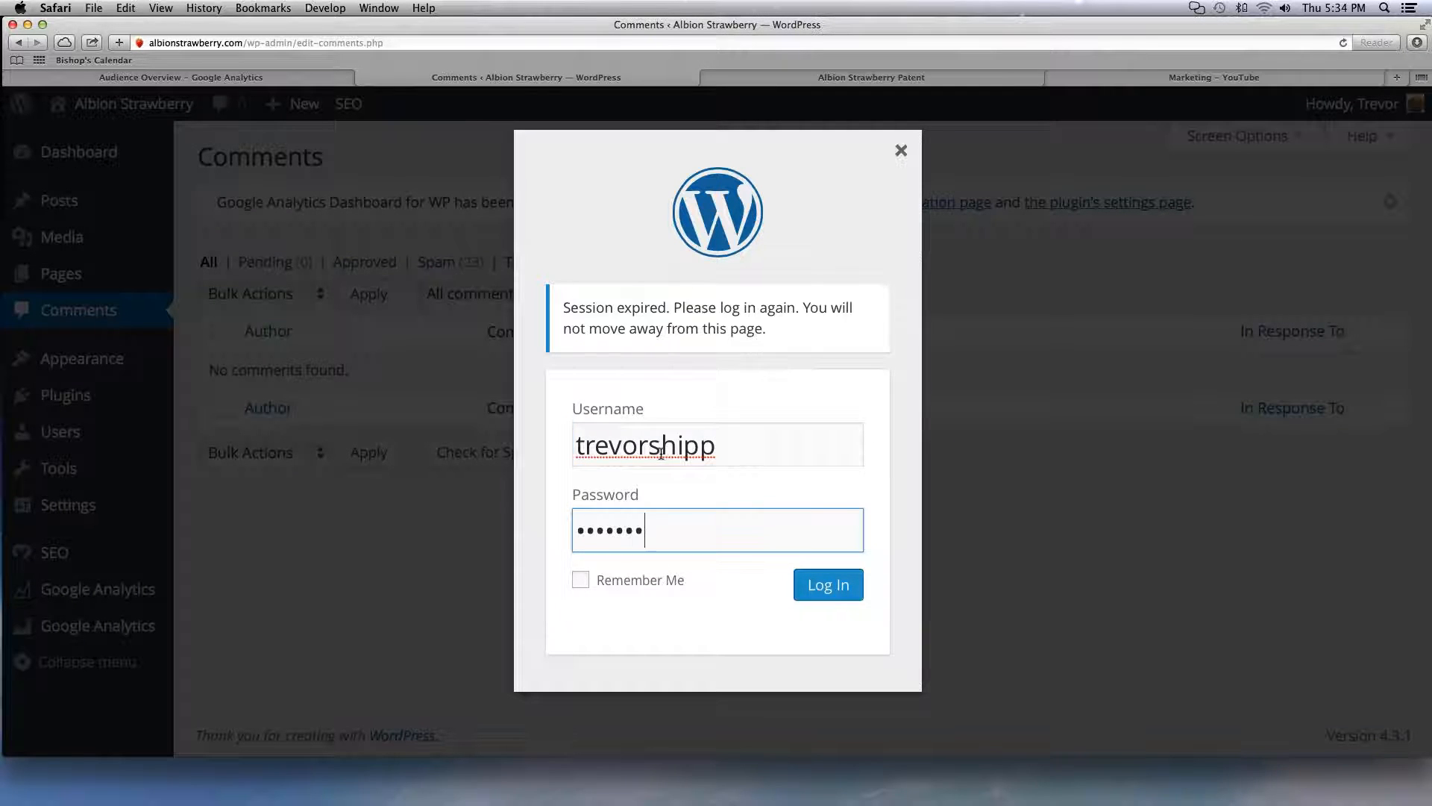
key("Return")
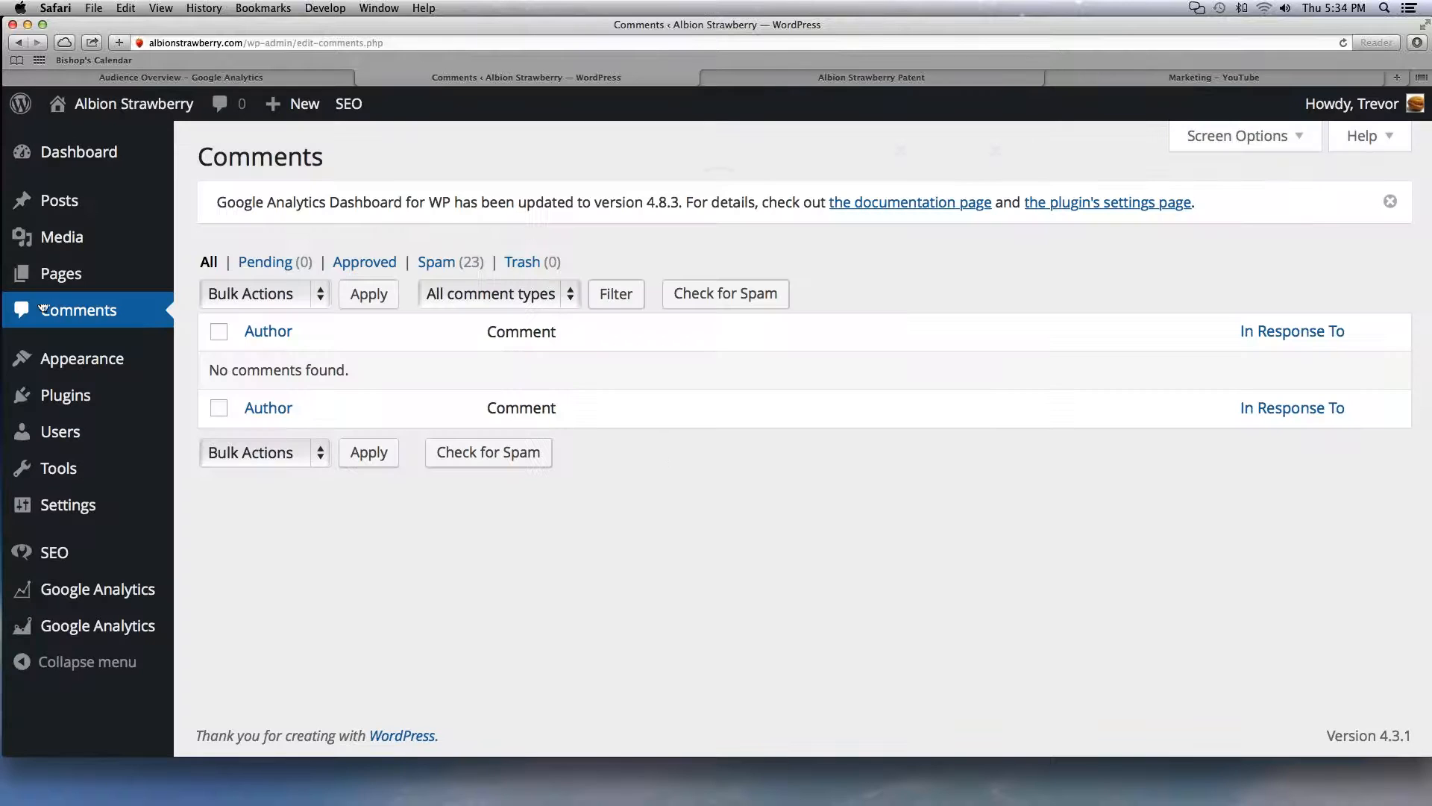
left_click(80, 308)
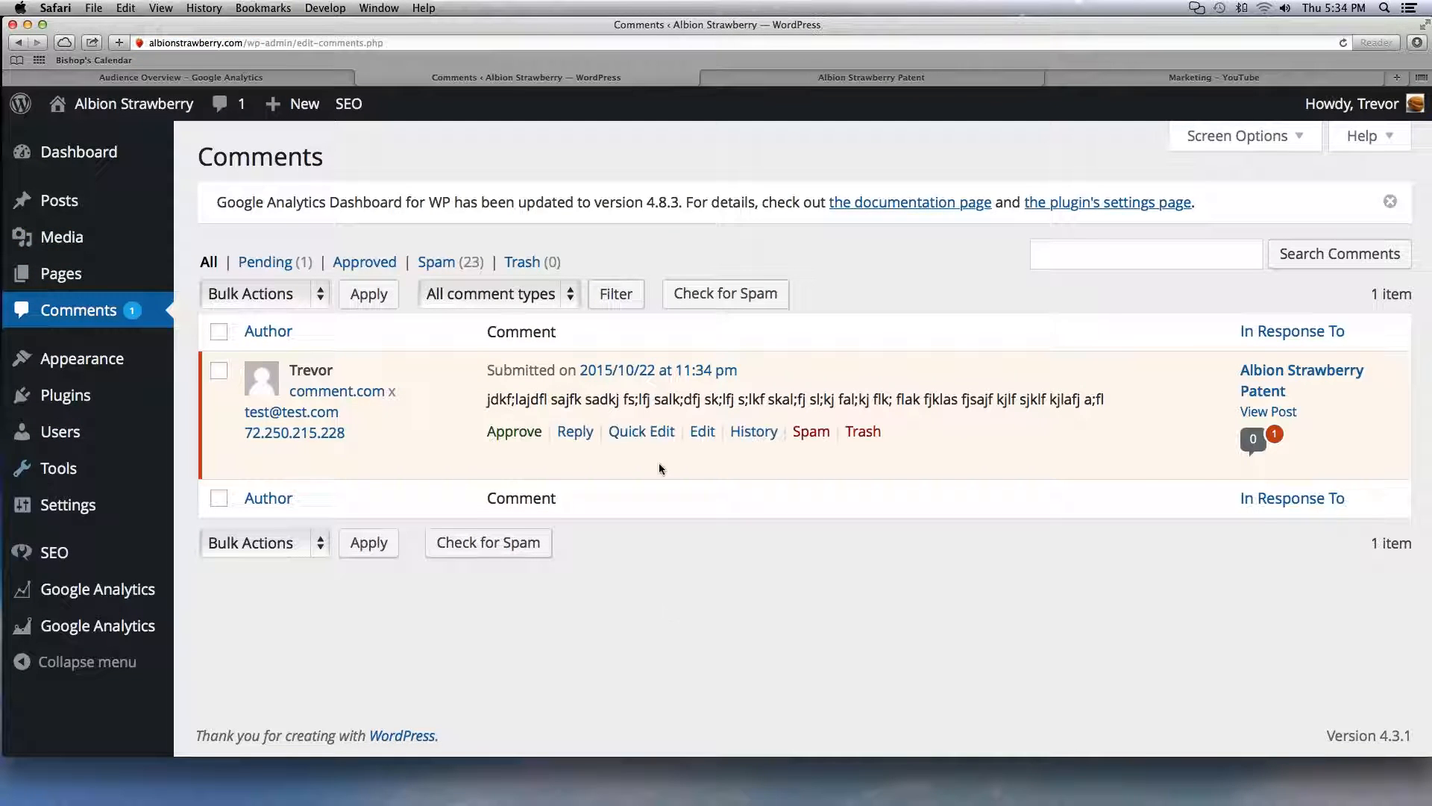
mouse_move(631, 472)
Trash the pending test comment from the Comments list
left_click(864, 445)
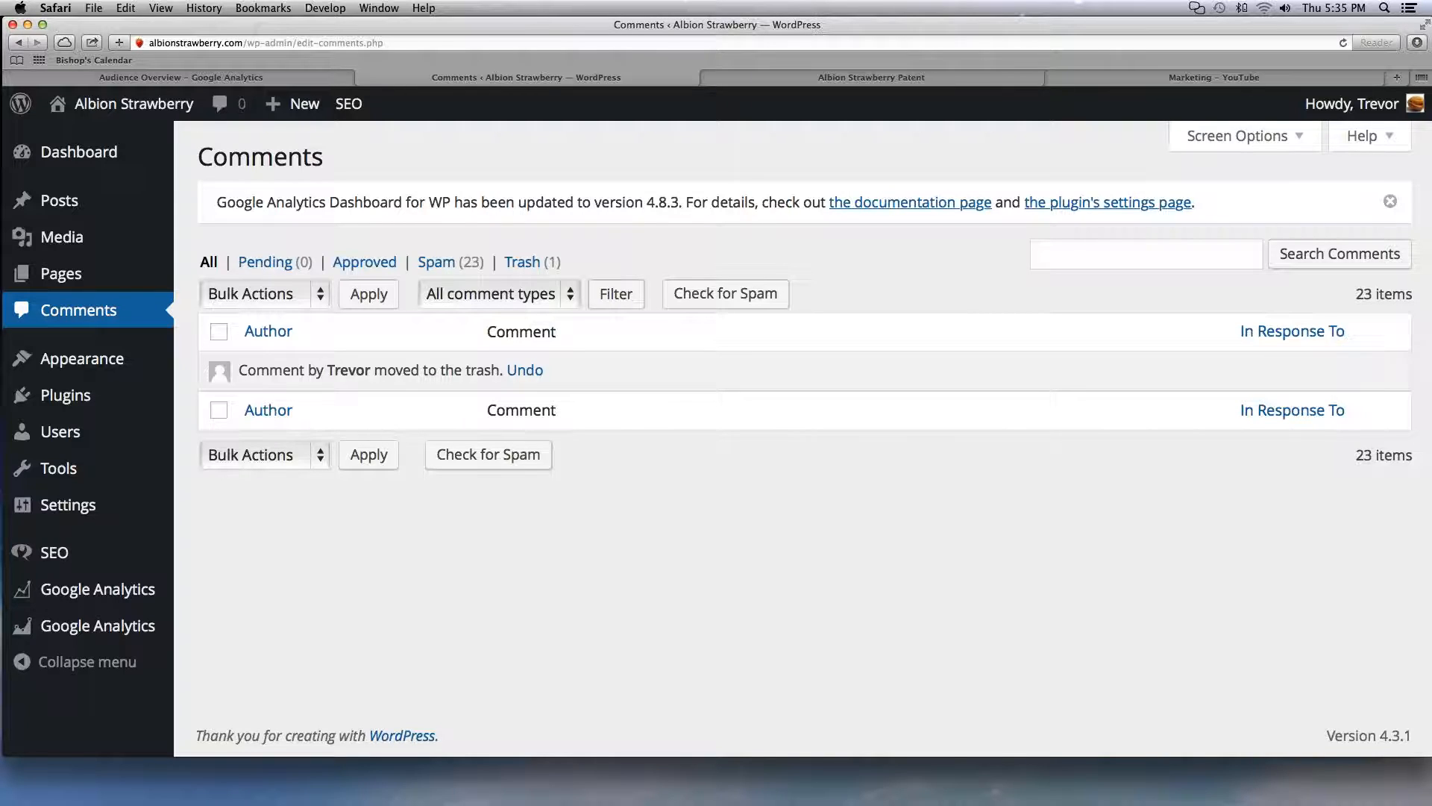
key("super+Tab")
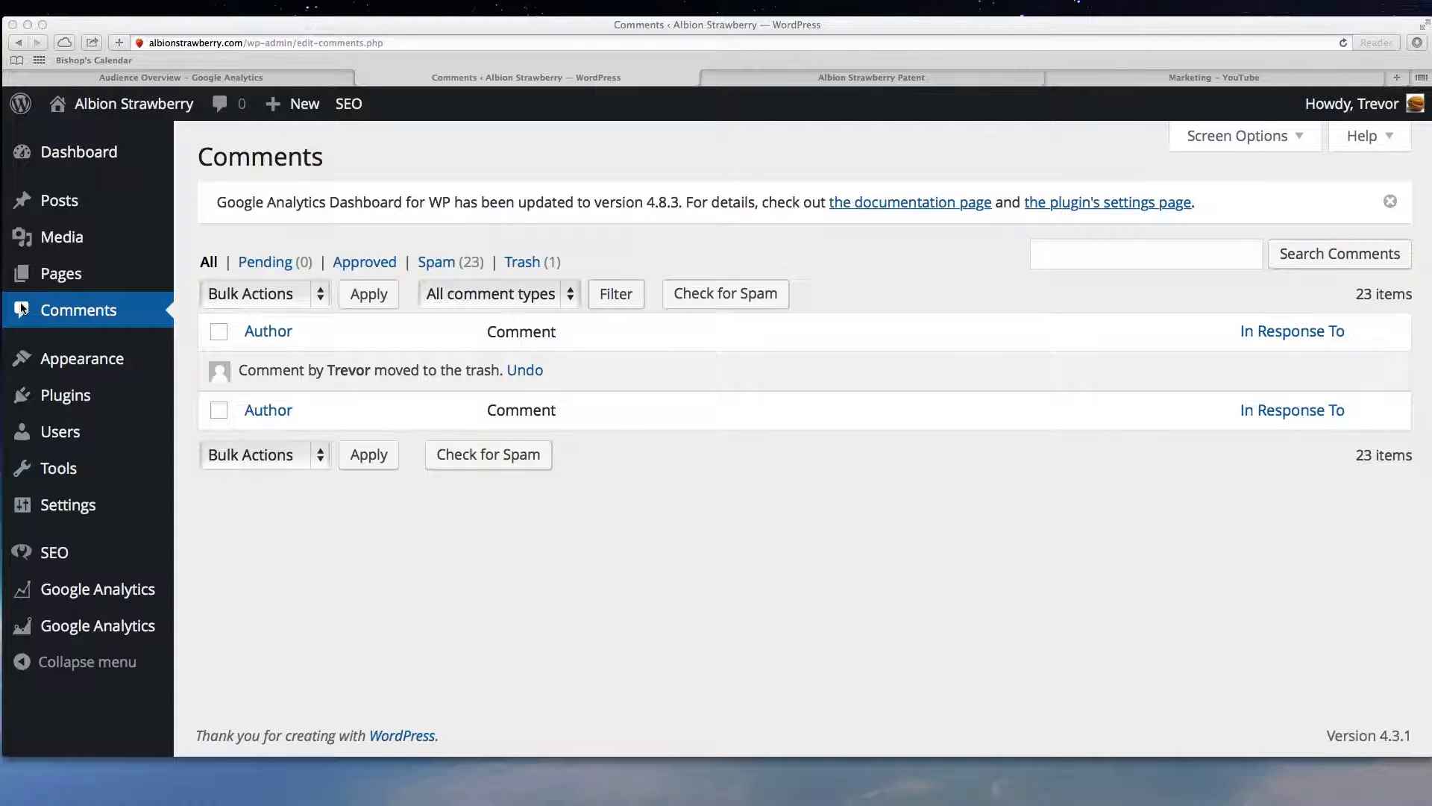
Search Add Plugins for 'google analytics' and scroll through the 821 results
left_click(67, 400)
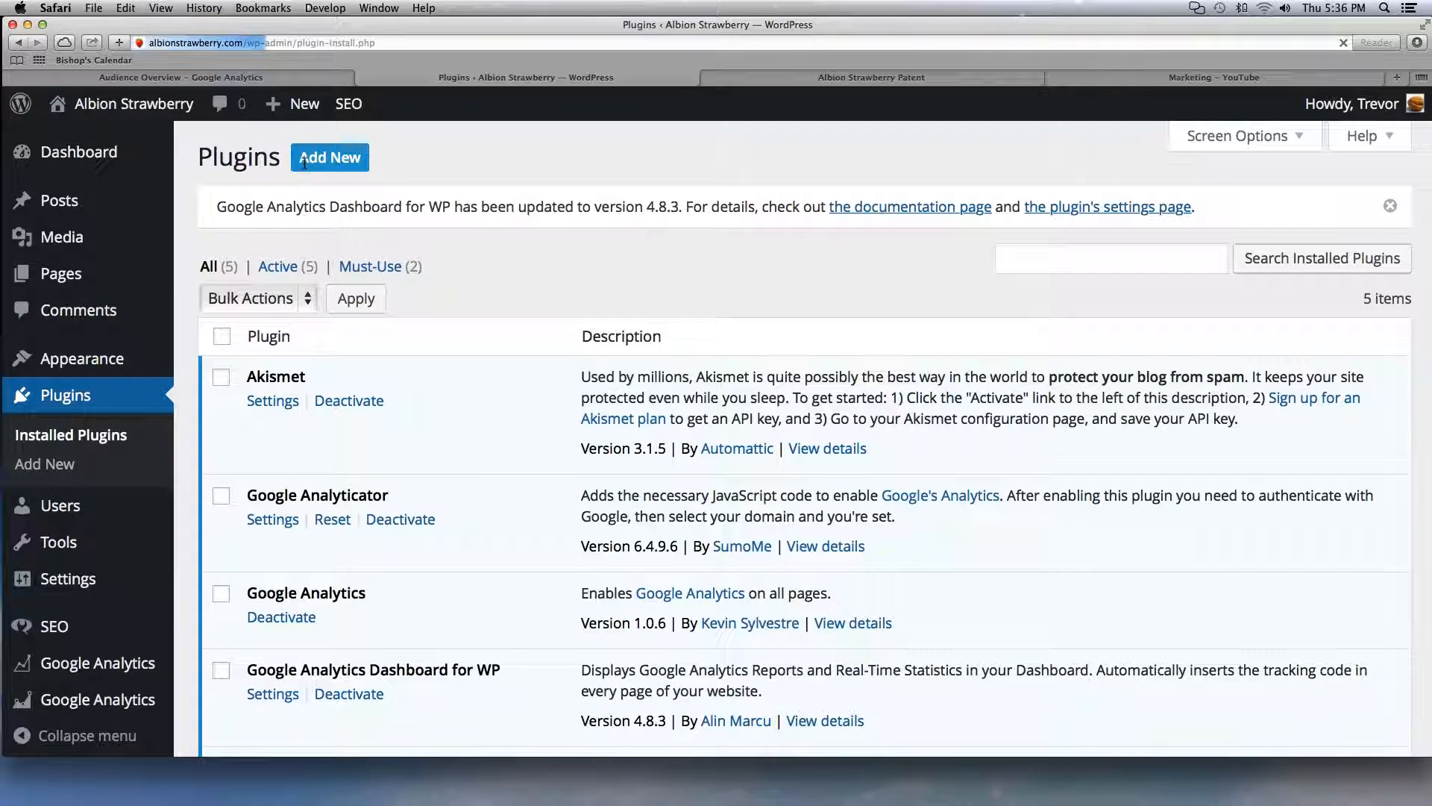
type("google a")
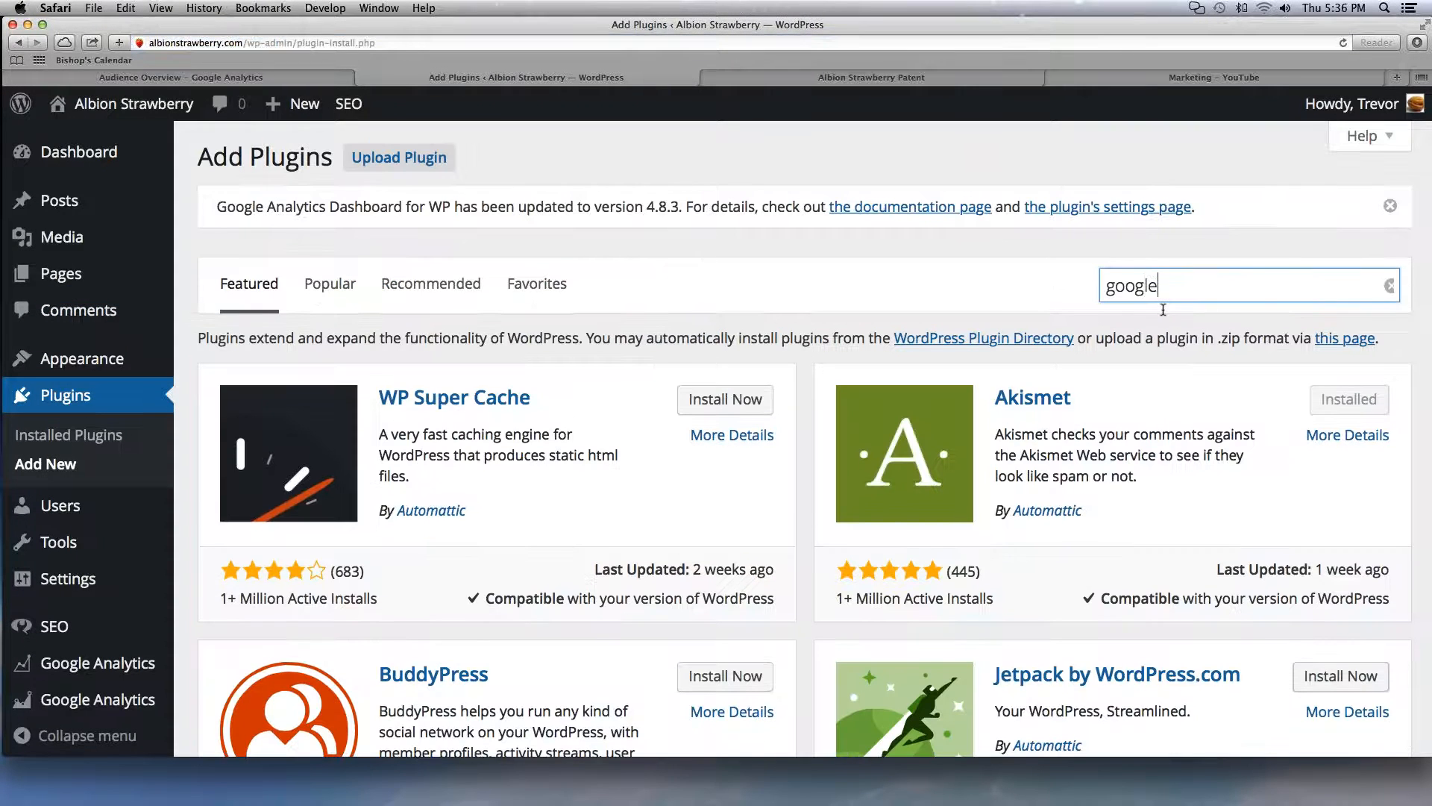
type("nalytics")
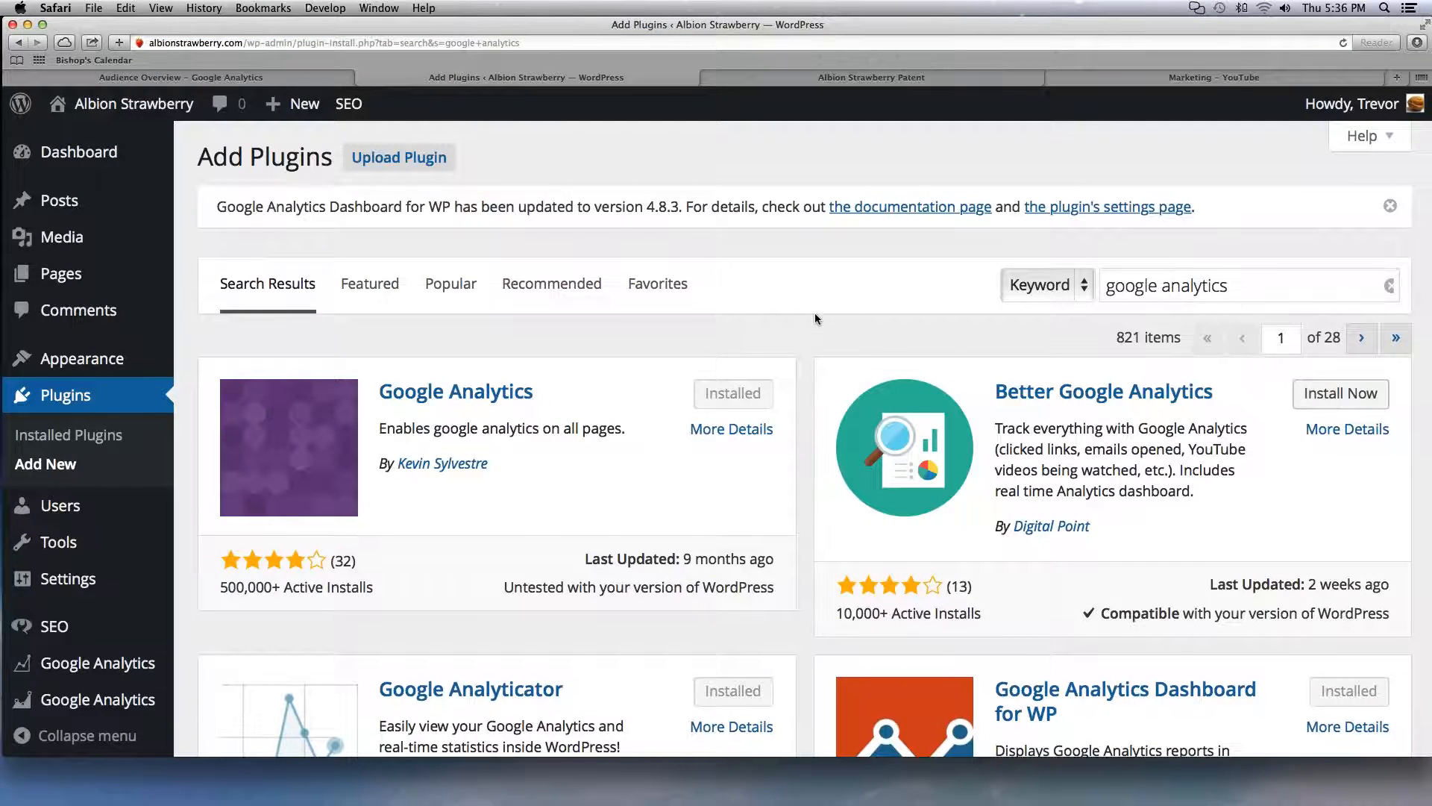
scroll(815, 312, "down", 3)
scroll(799, 317, "down", 2)
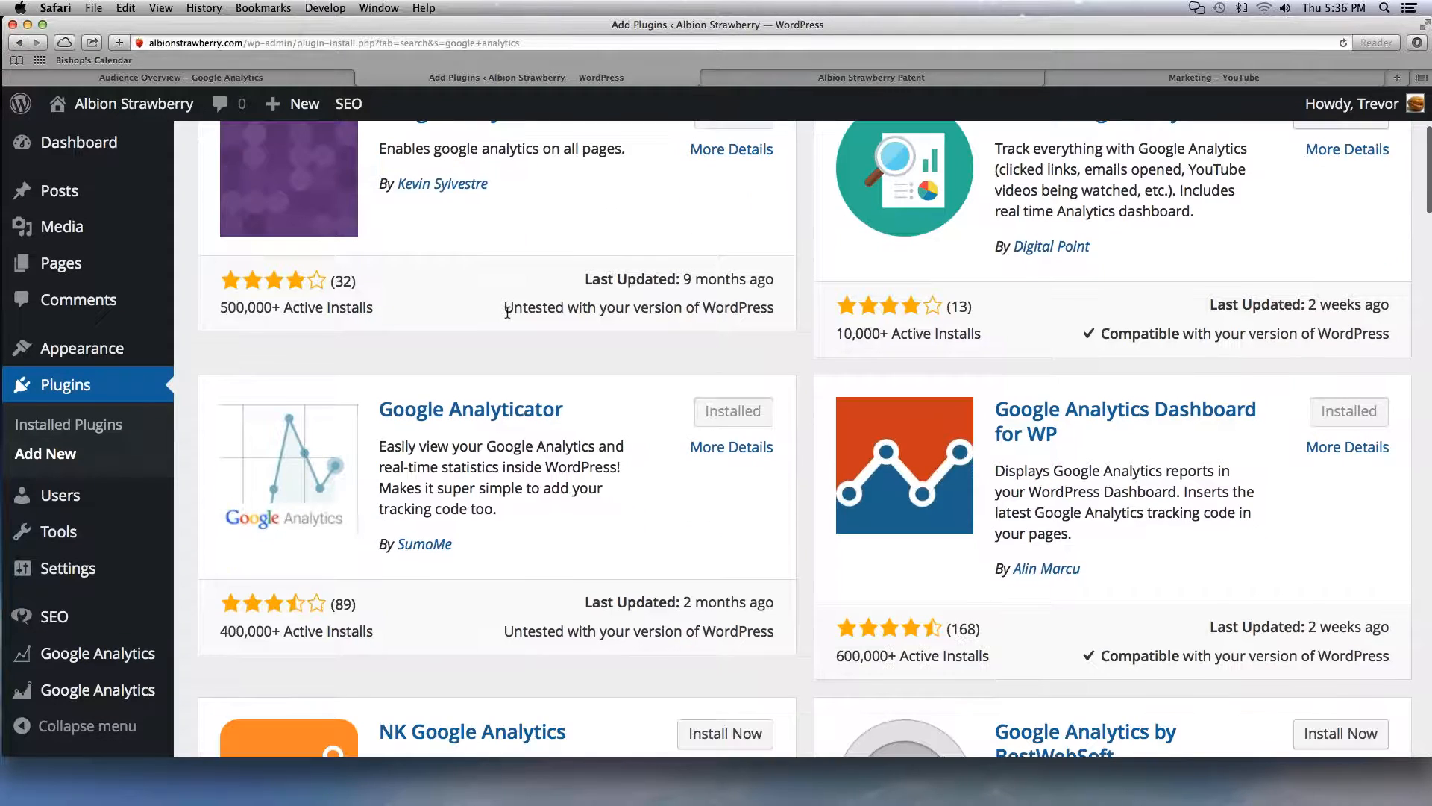
scroll(463, 335, "down", 1)
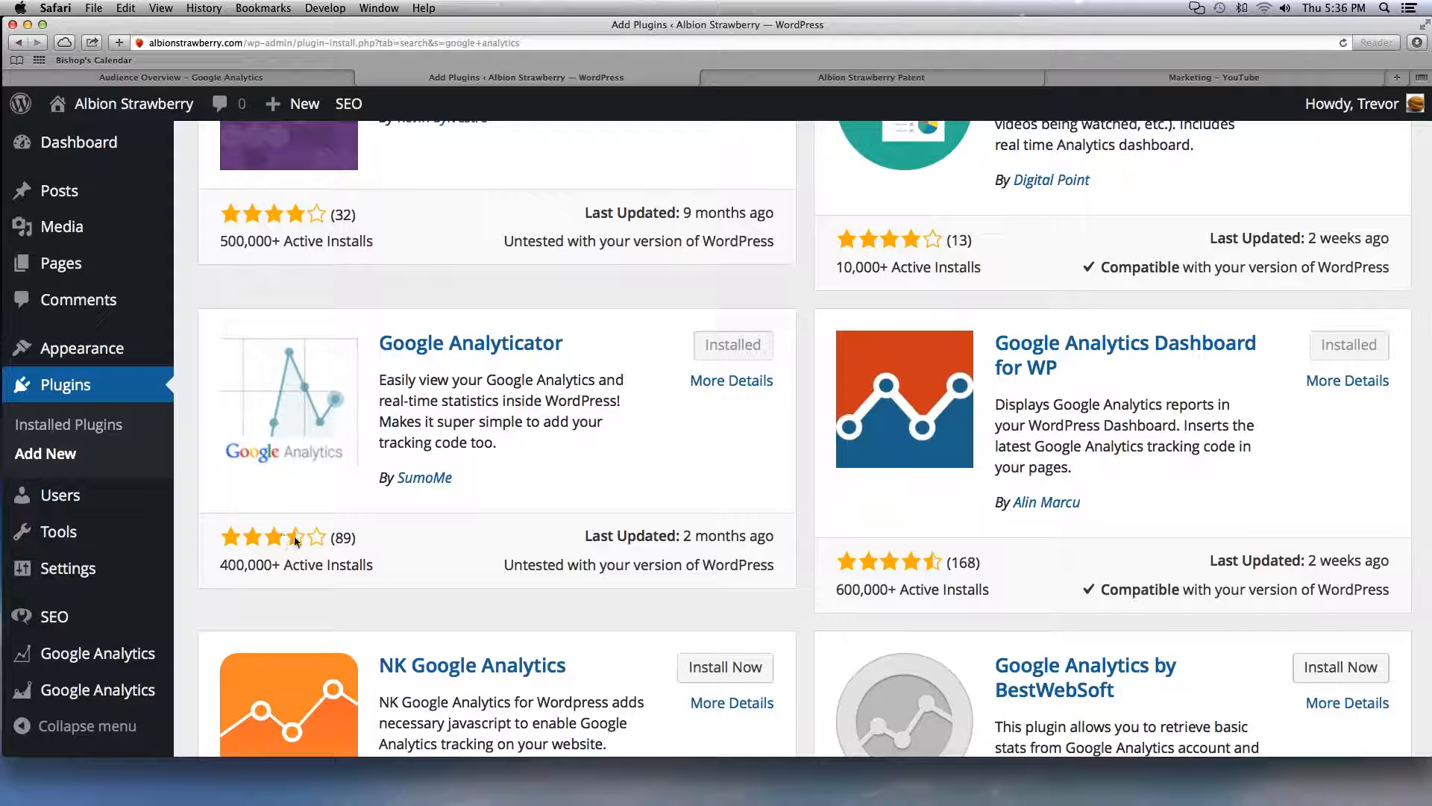
scroll(293, 543, "up", 2)
scroll(292, 539, "up", 1)
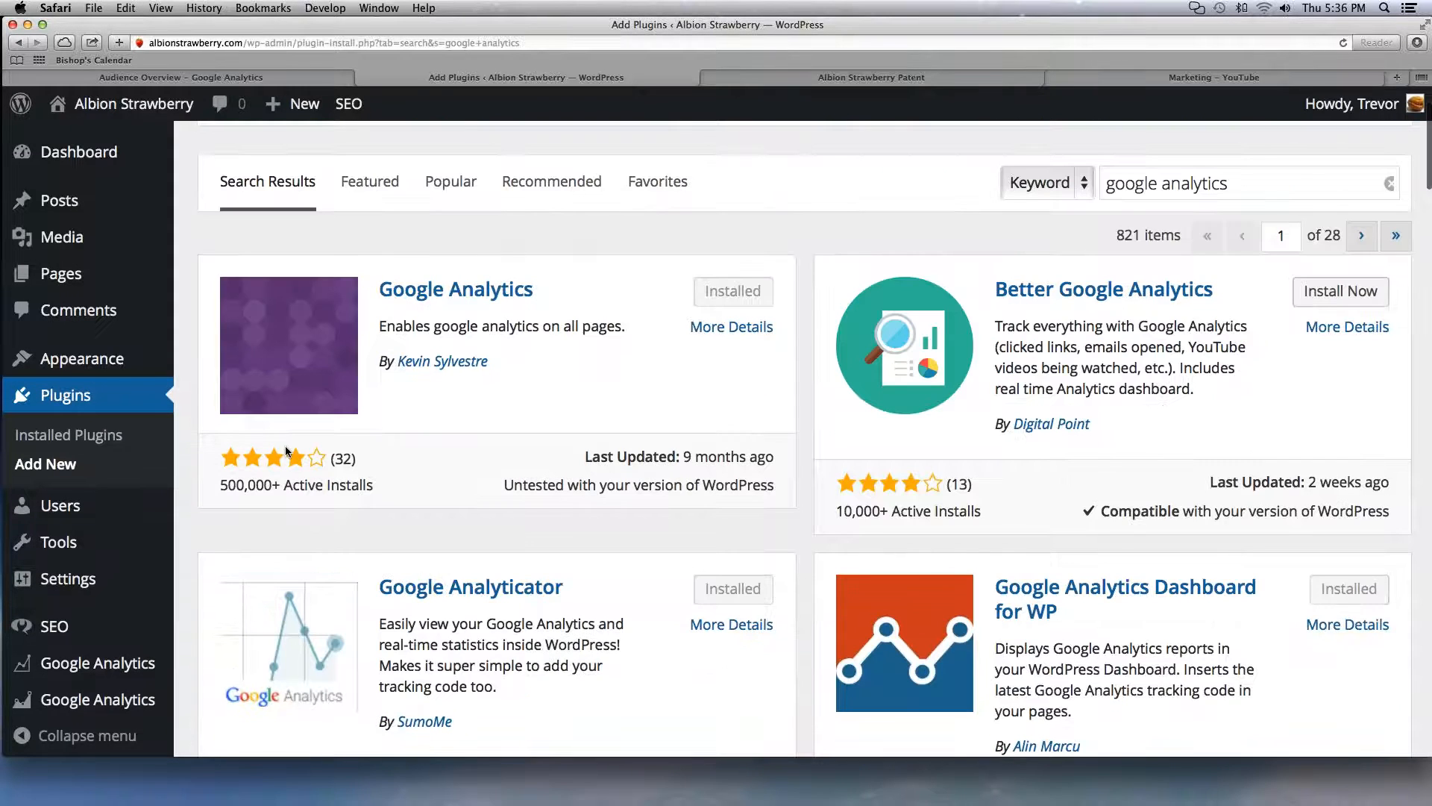
scroll(248, 457, "down", 2)
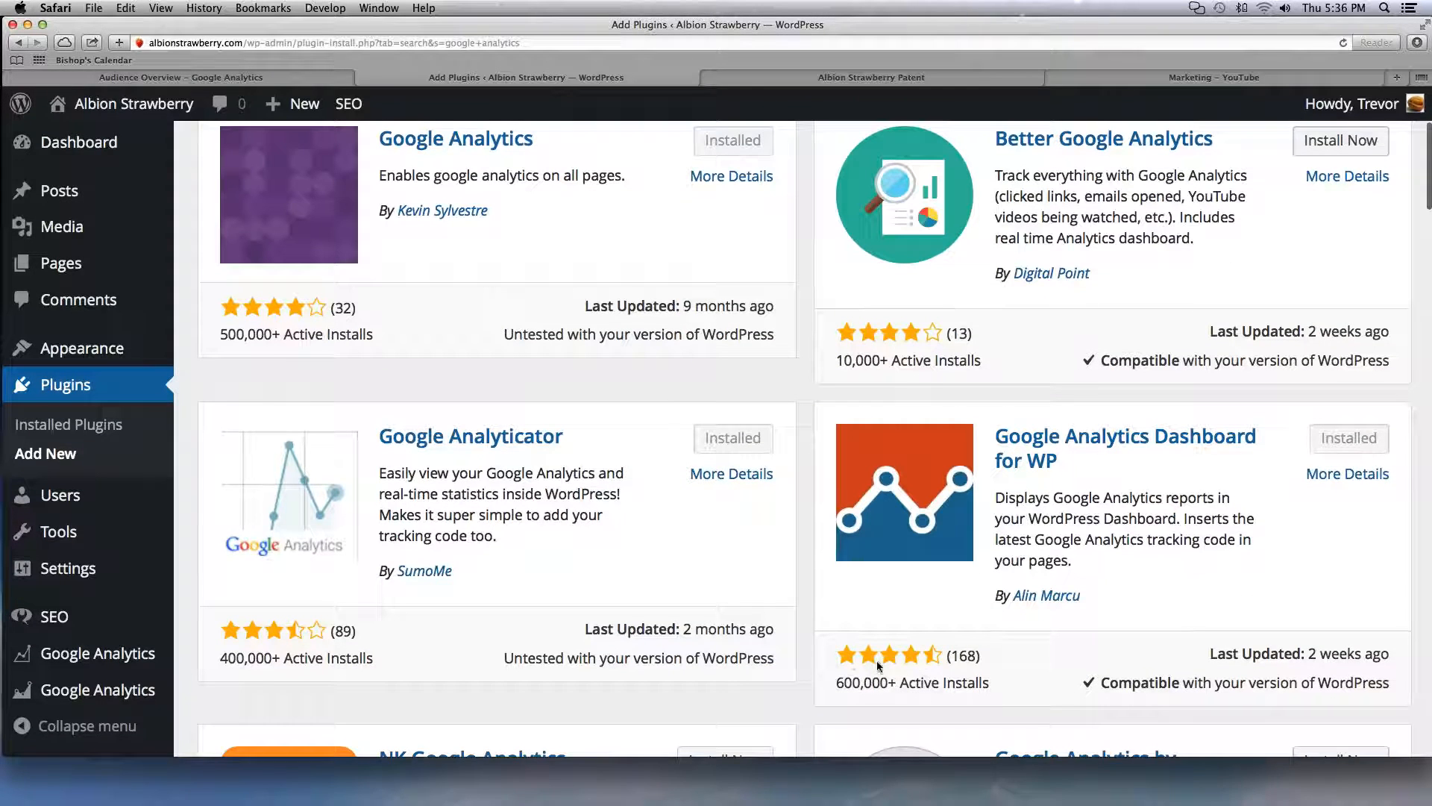
scroll(876, 660, "down", 1)
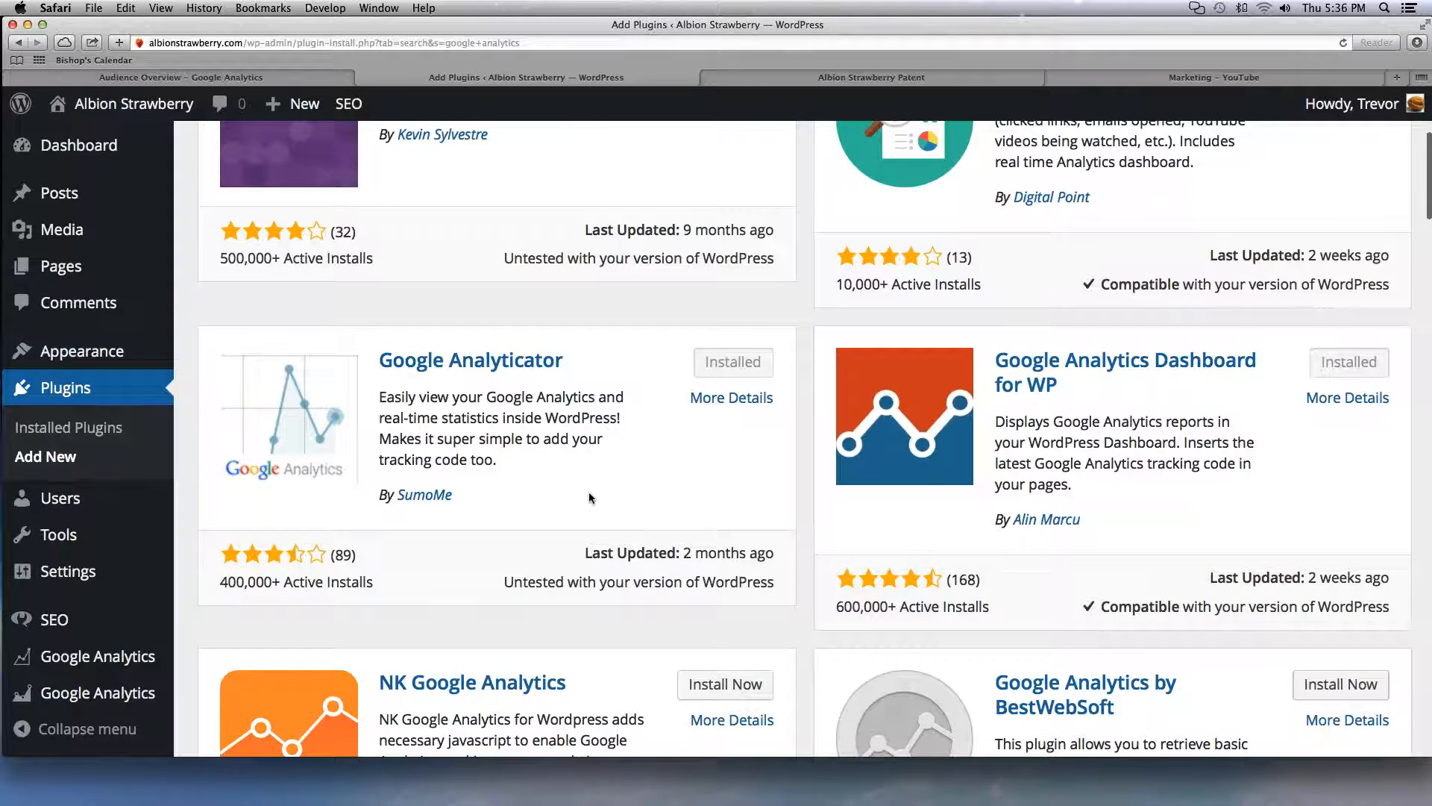
scroll(916, 485, "down", 2)
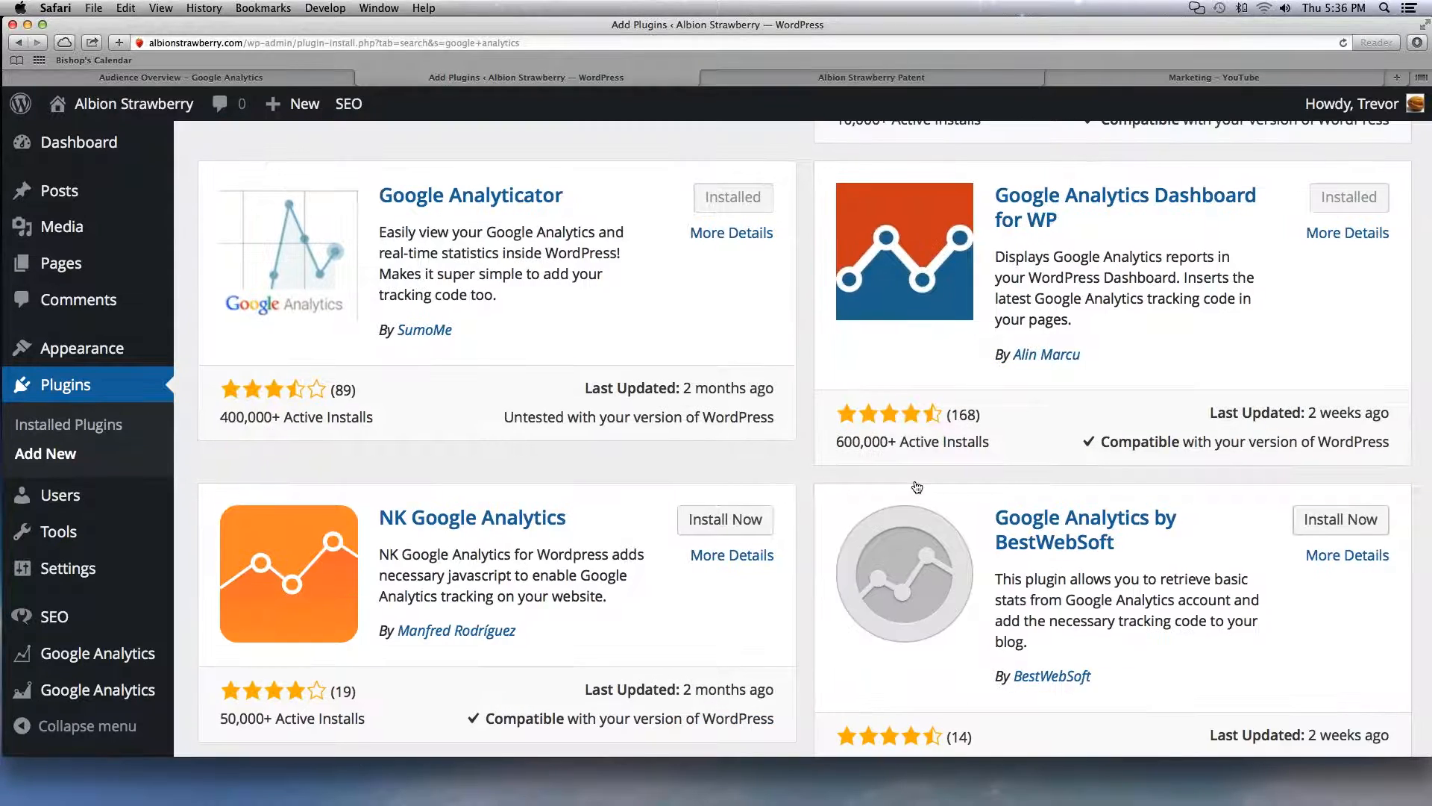
scroll(916, 485, "down", 3)
scroll(919, 485, "down", 5)
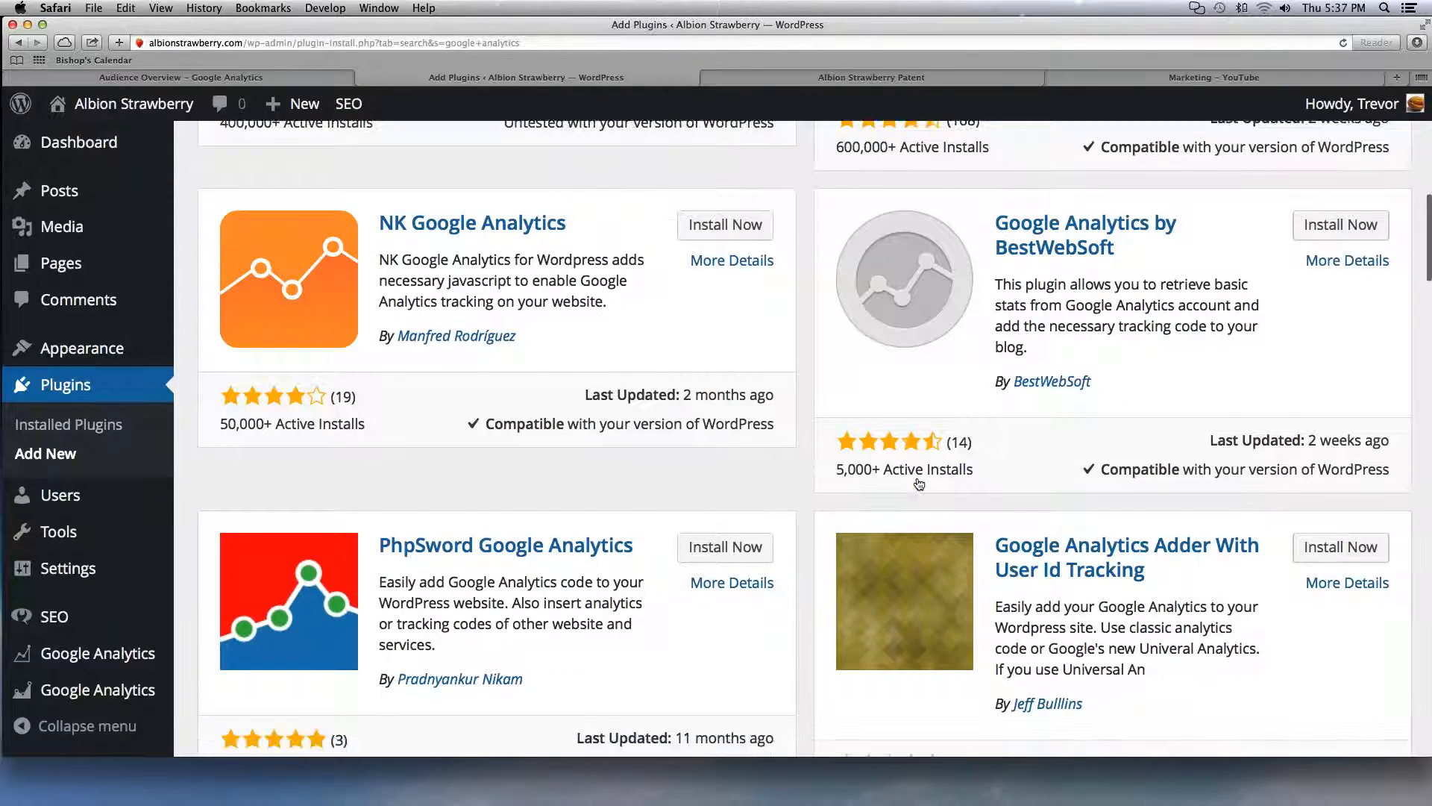